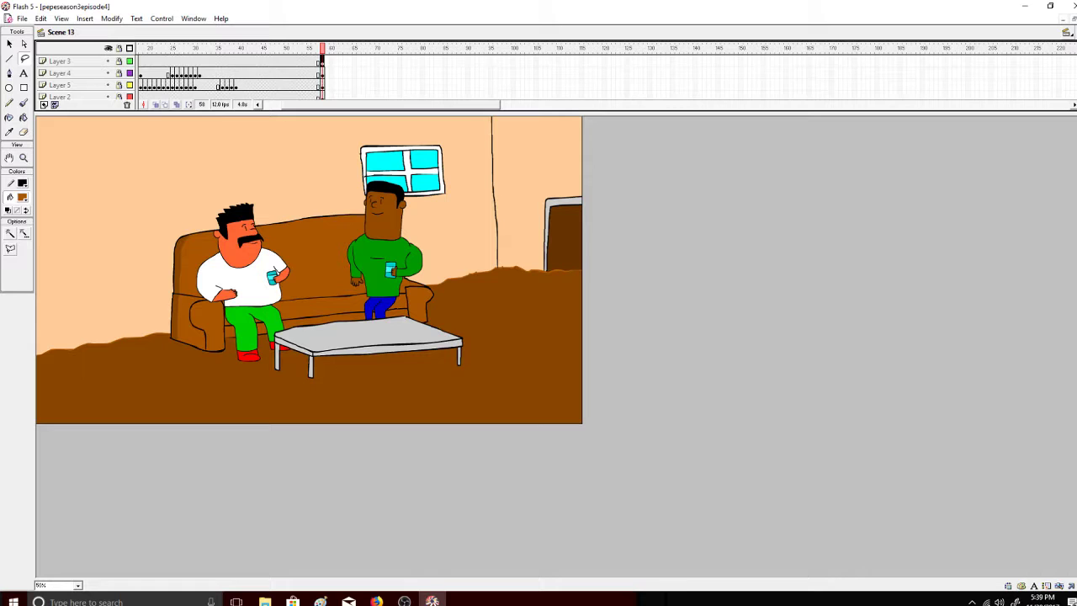
# Unlock Layer 1 and select its peach wall fill on the last frame.
pyautogui.scroll(-2, 227, 79)
pyautogui.click(102, 86)
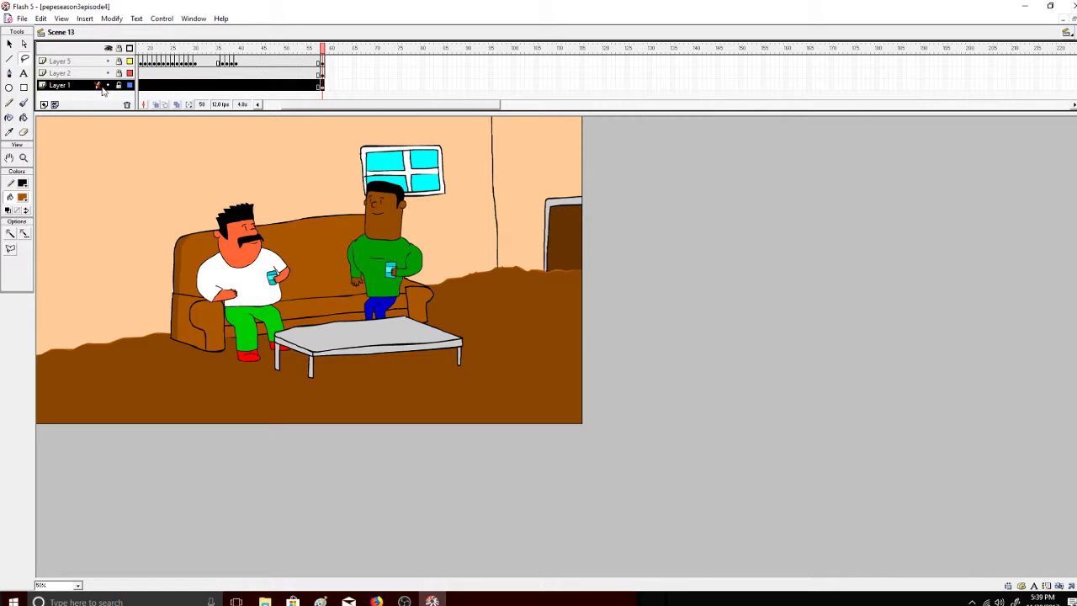
pyautogui.click(118, 85)
pyautogui.click(116, 148)
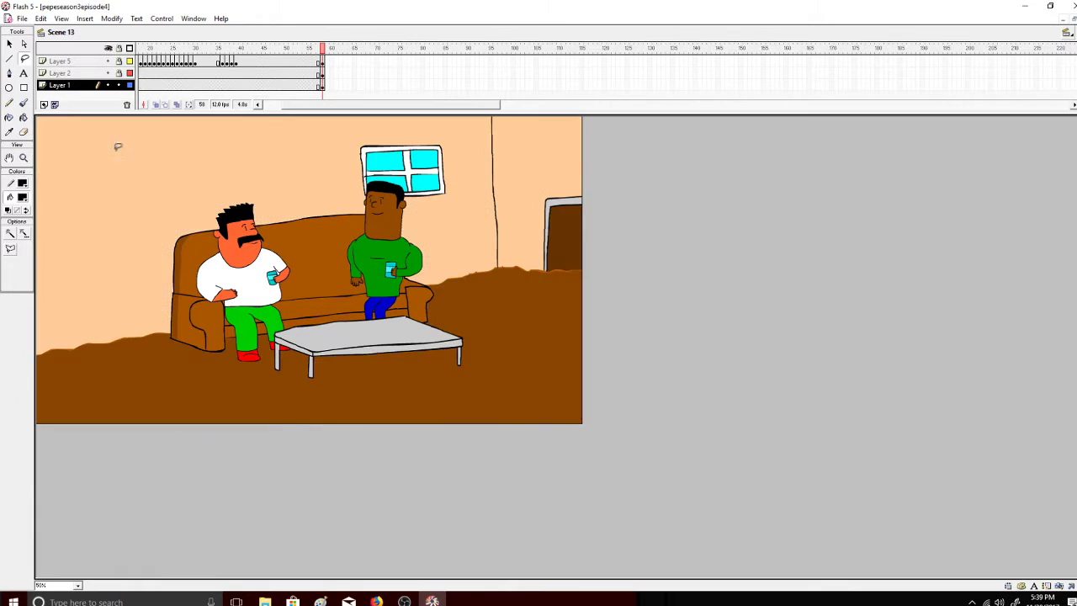
pyautogui.rightClick(130, 154)
pyautogui.click(155, 188)
pyautogui.hotkey('ctrl', 'a')
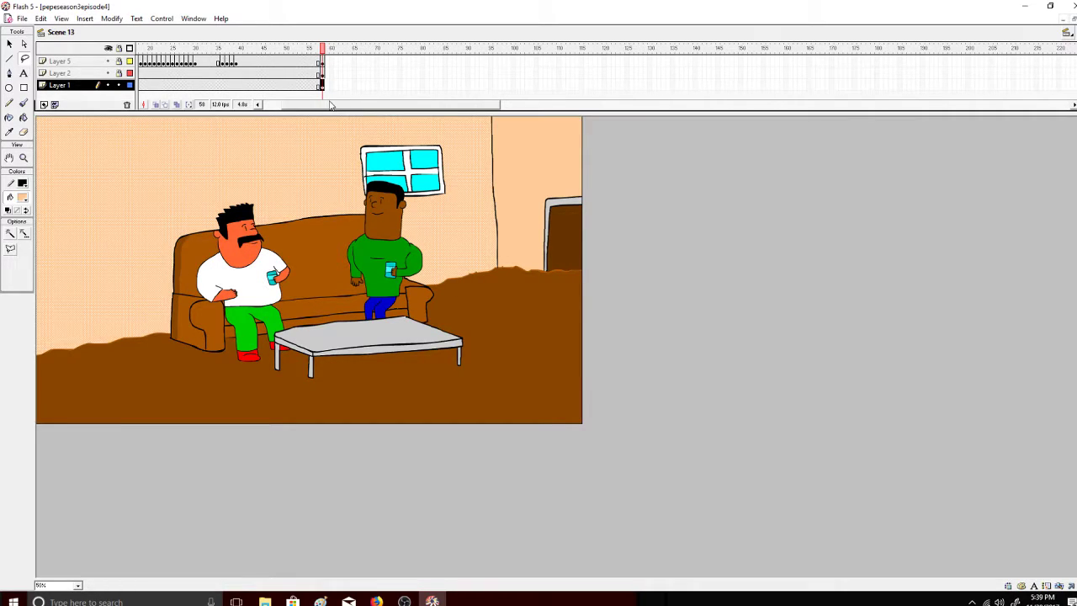
# Add a new layer directly above Layer 1 and save the file.
pyautogui.moveTo(331, 105); pyautogui.dragTo(286, 107)
pyautogui.click(44, 104)
pyautogui.click(127, 105)
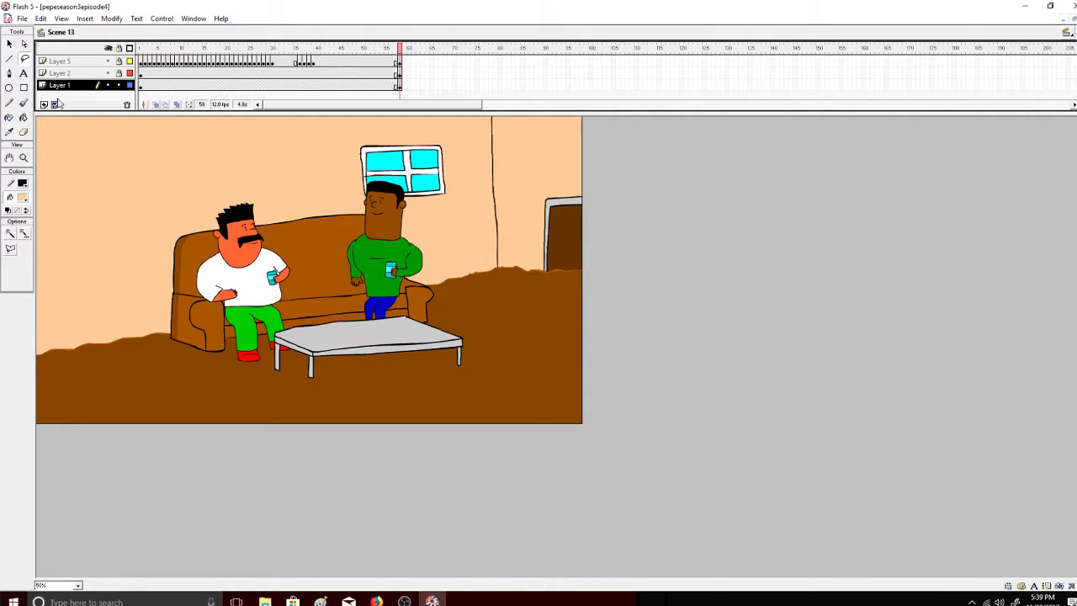
pyautogui.click(45, 105)
pyautogui.click(23, 18)
pyautogui.click(44, 98)
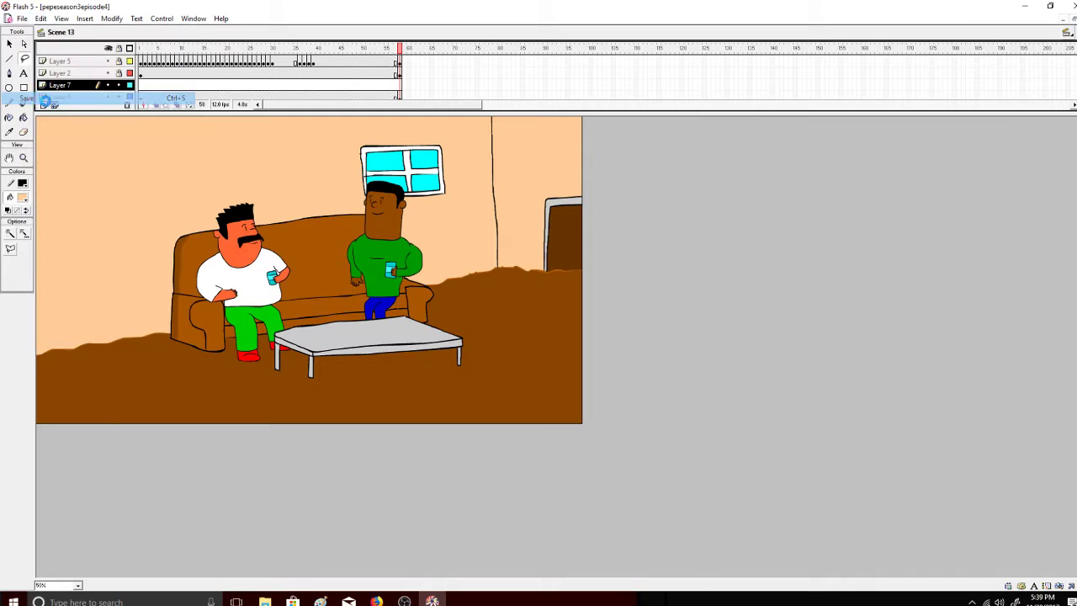
# Paste the copied framed picture onto the new layer and place it on the wall beside the window, above the sofa.
pyautogui.rightClick(139, 162)
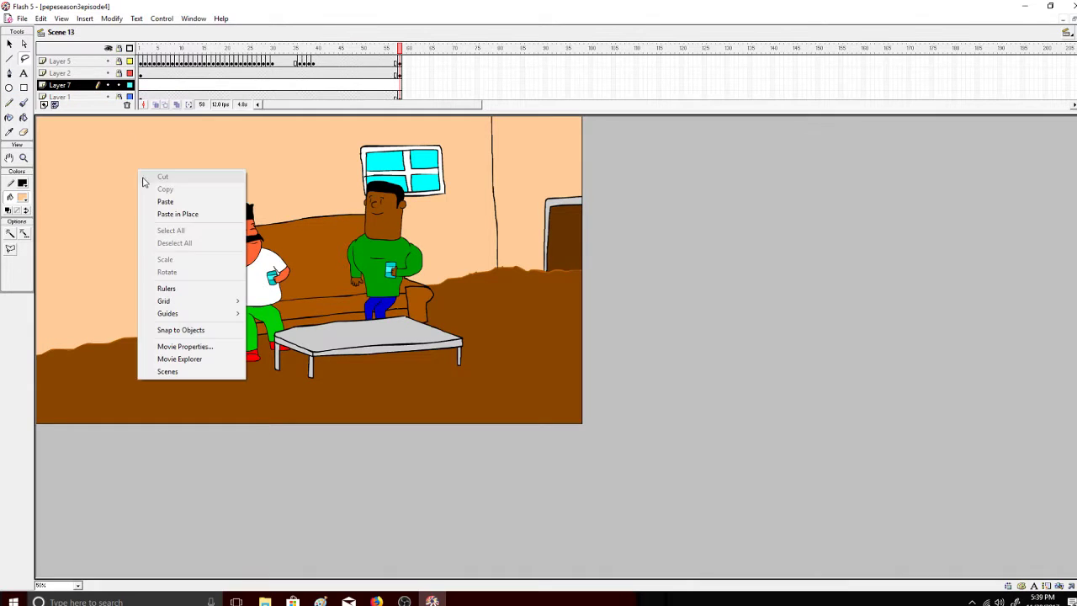
pyautogui.click(181, 211)
pyautogui.moveTo(122, 189); pyautogui.dragTo(271, 160)
pyautogui.moveTo(256, 166); pyautogui.dragTo(293, 164)
pyautogui.click(178, 150)
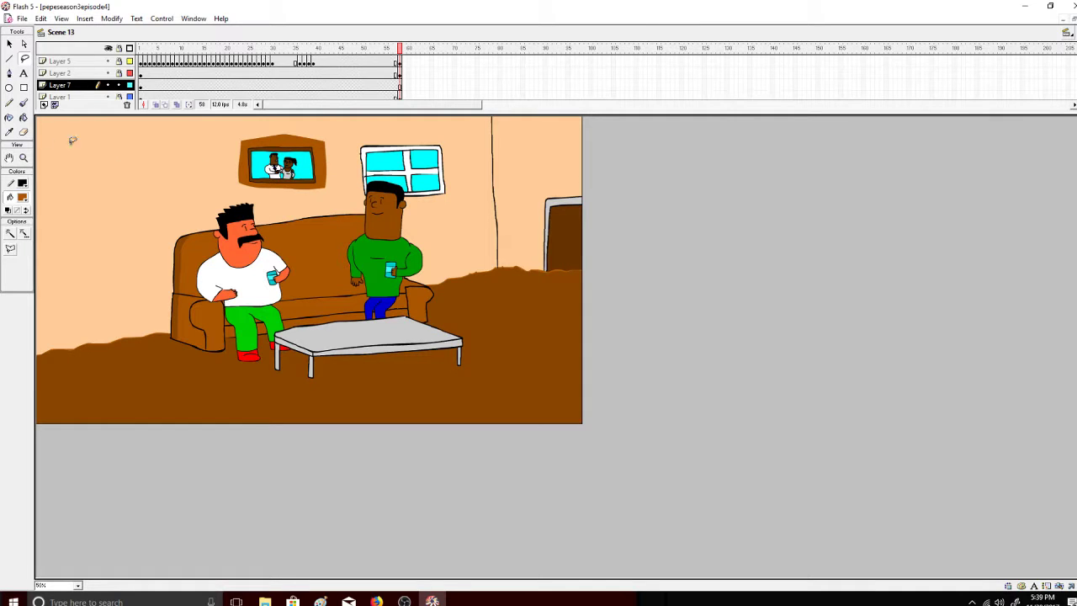
# Fill the brown border area surrounding the framed picture with the wall's peach colour using the Paint Bucket.
pyautogui.click(23, 118)
pyautogui.click(23, 197)
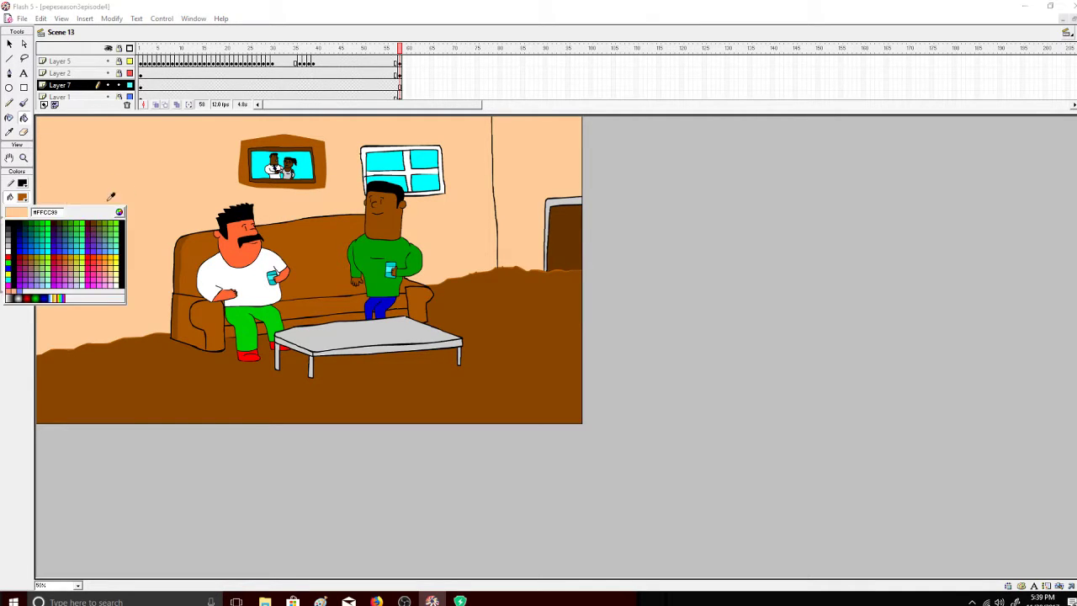
pyautogui.click(111, 199)
pyautogui.click(271, 142)
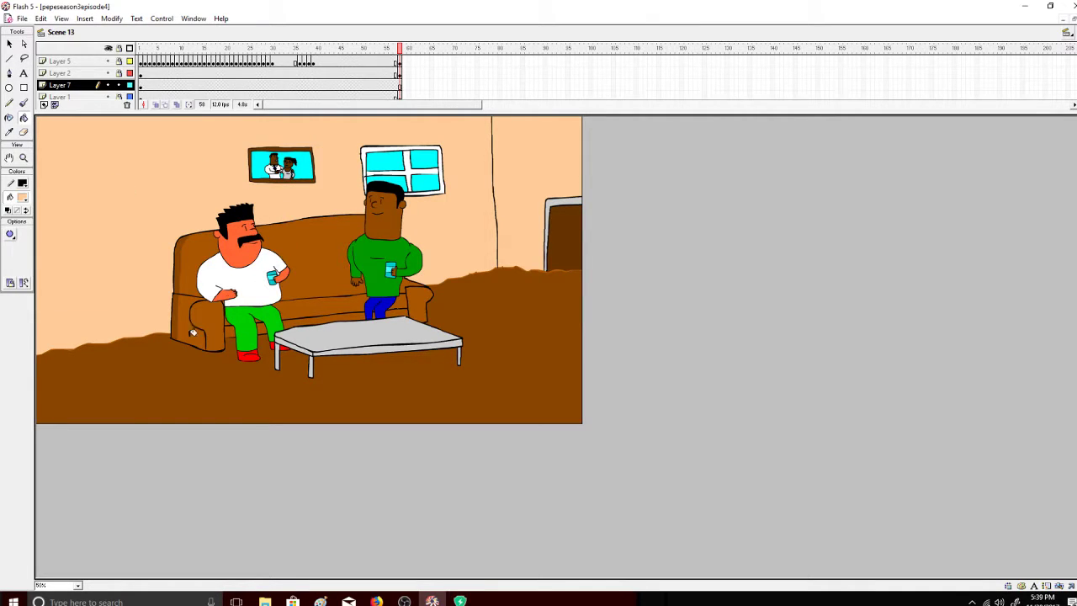
pyautogui.click(23, 58)
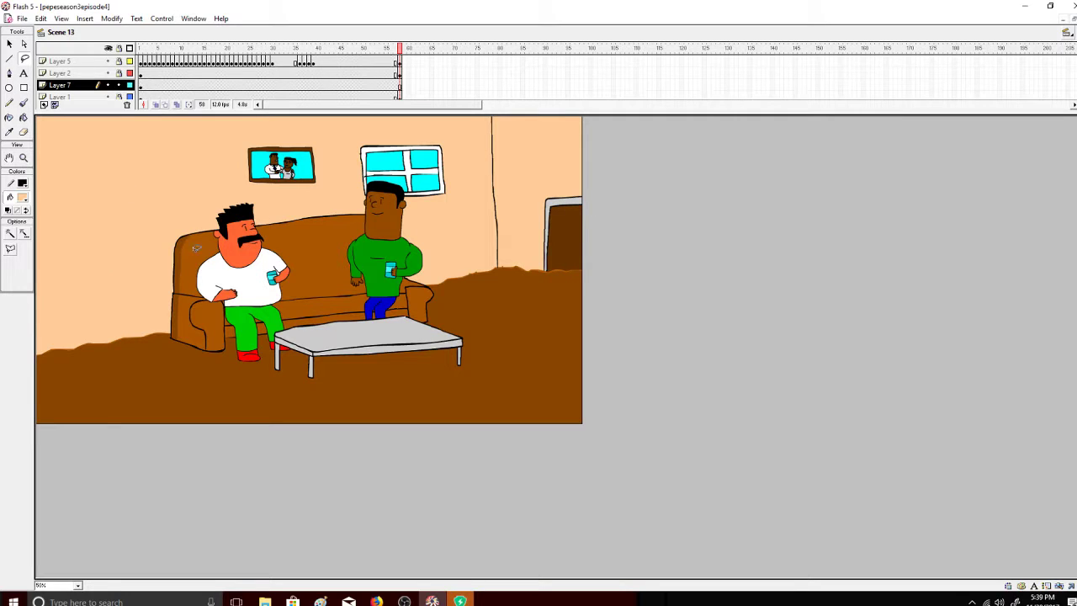
pyautogui.moveTo(242, 152)
pyautogui.mouseDown()
pyautogui.moveTo(245, 179)
pyautogui.moveTo(261, 183)
pyautogui.mouseUp()
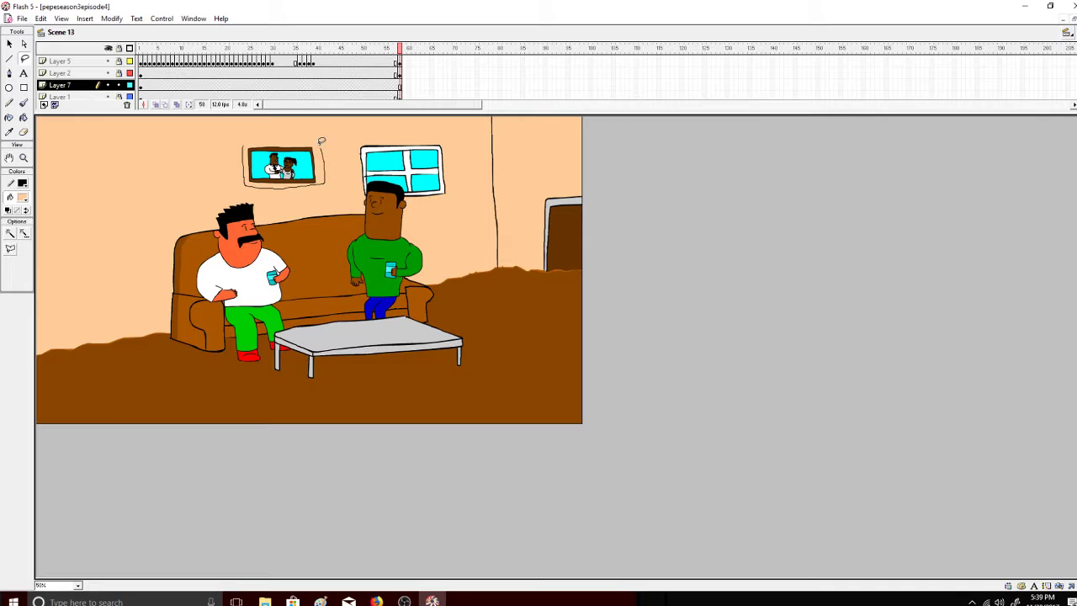
pyautogui.moveTo(252, 137); pyautogui.dragTo(249, 140)
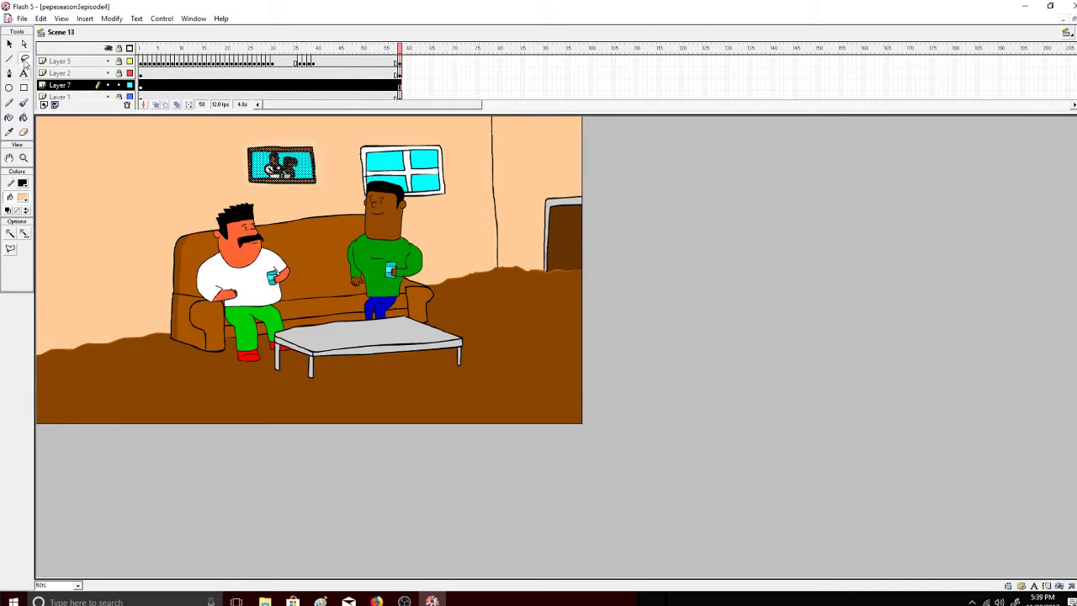
pyautogui.press('v')
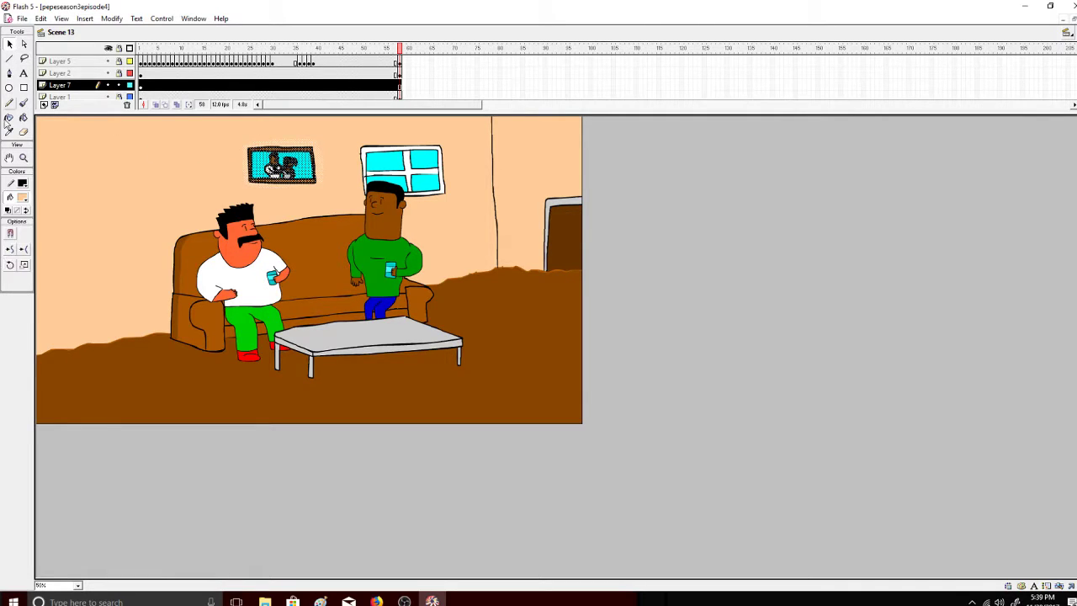
pyautogui.click(24, 266)
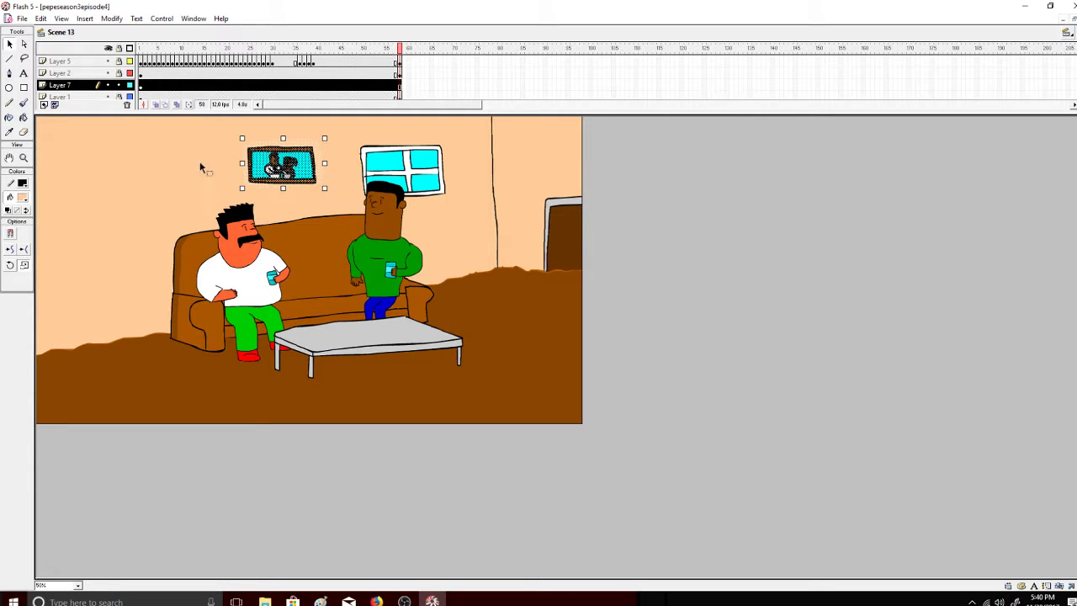
pyautogui.click(226, 206)
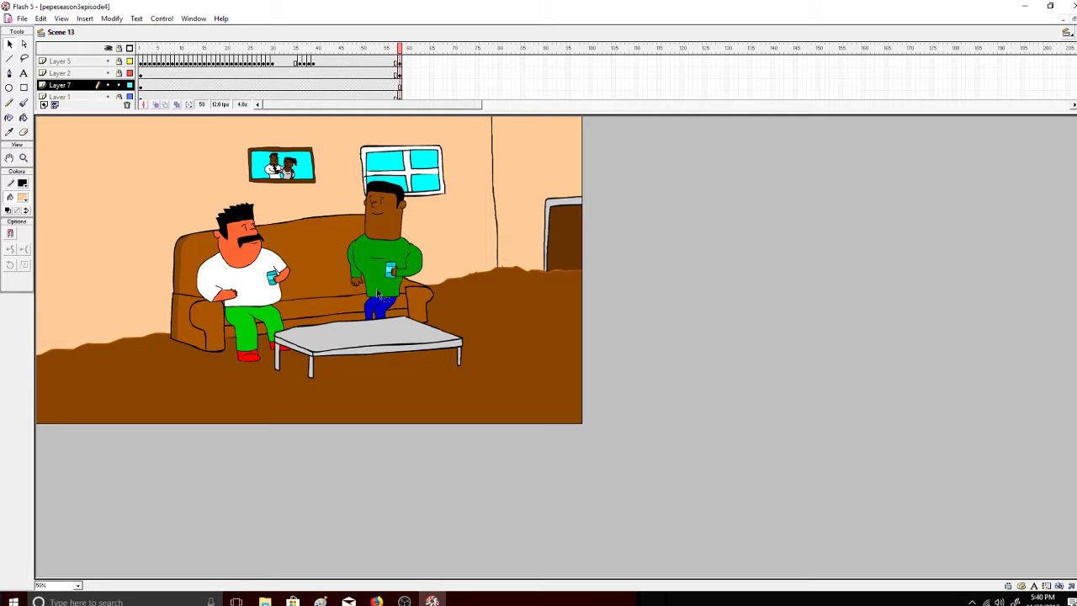
# Play Scene 13 from its first frame to check the living-room animation with the wall picture.
pyautogui.moveTo(408, 49); pyautogui.dragTo(102, 51)
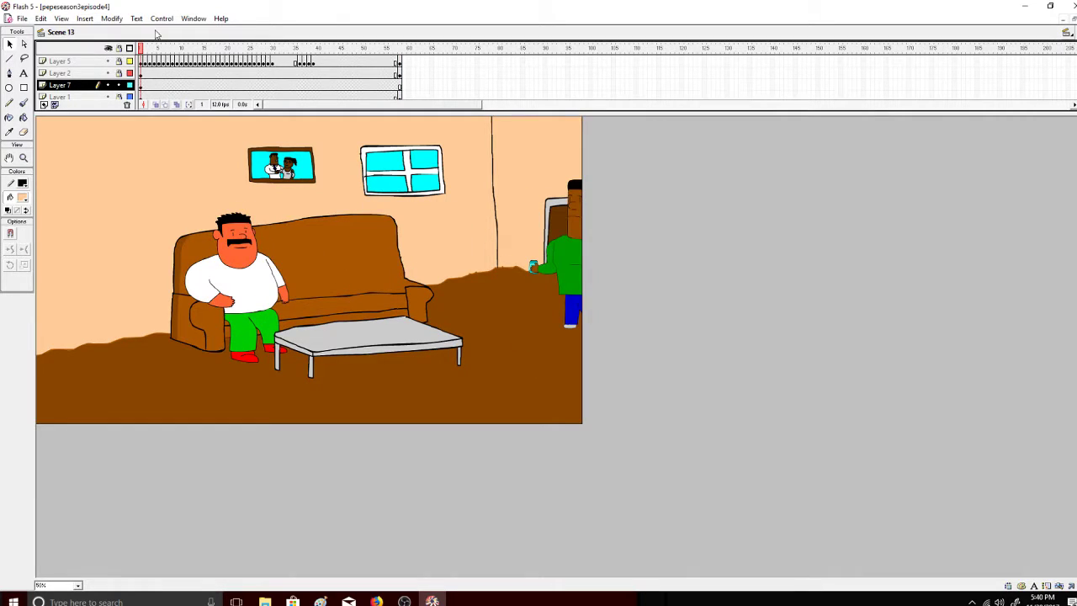
pyautogui.click(162, 19)
pyautogui.click(159, 33)
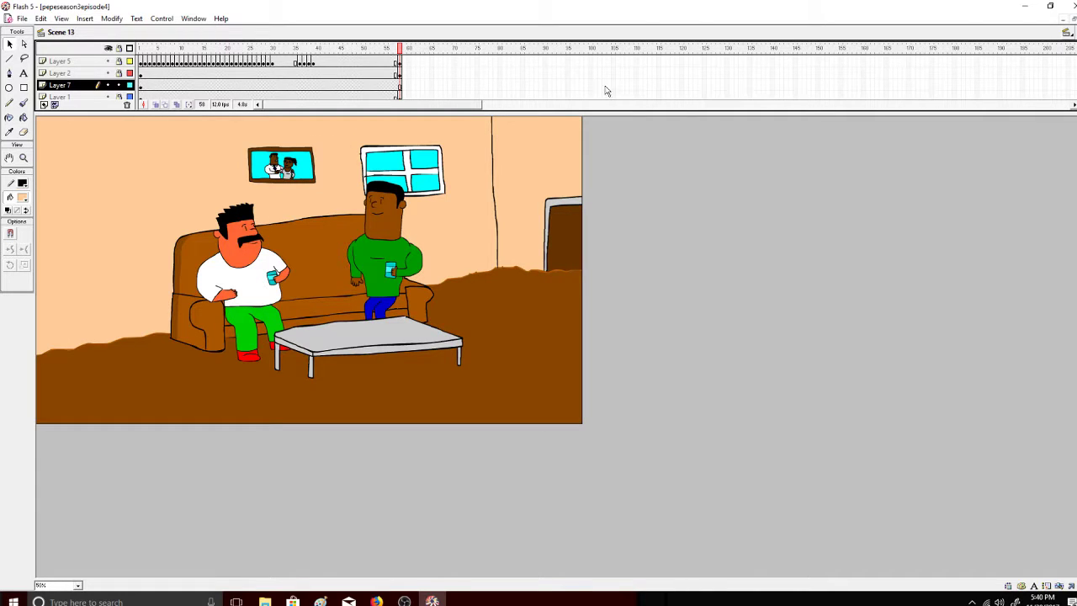
# Switch to Scene 1, the Burger Queen exterior.
pyautogui.click(1066, 32)
pyautogui.click(1039, 45)
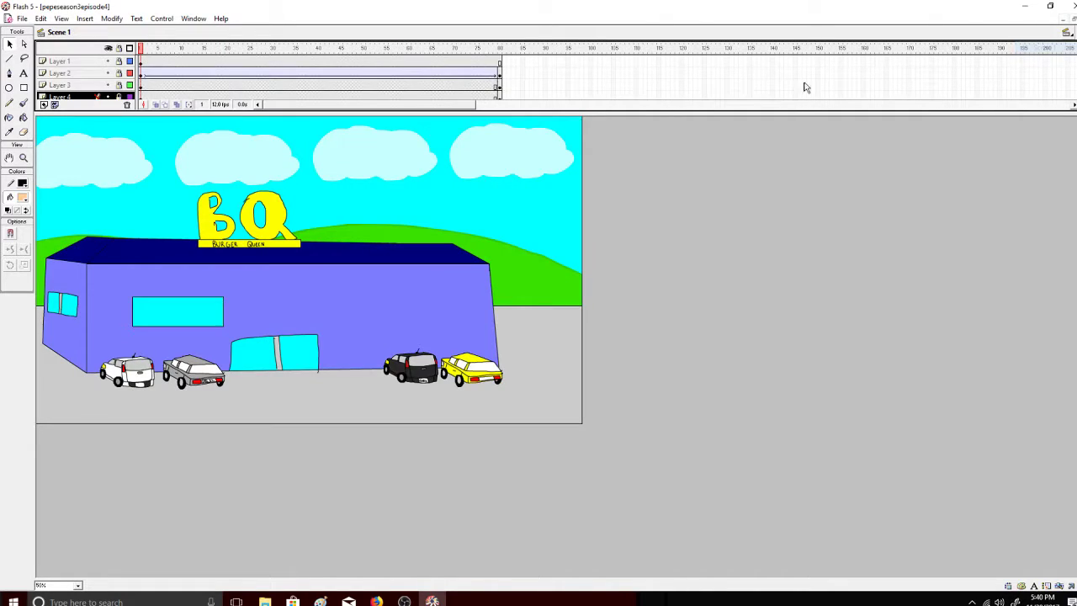
pyautogui.click(160, 18)
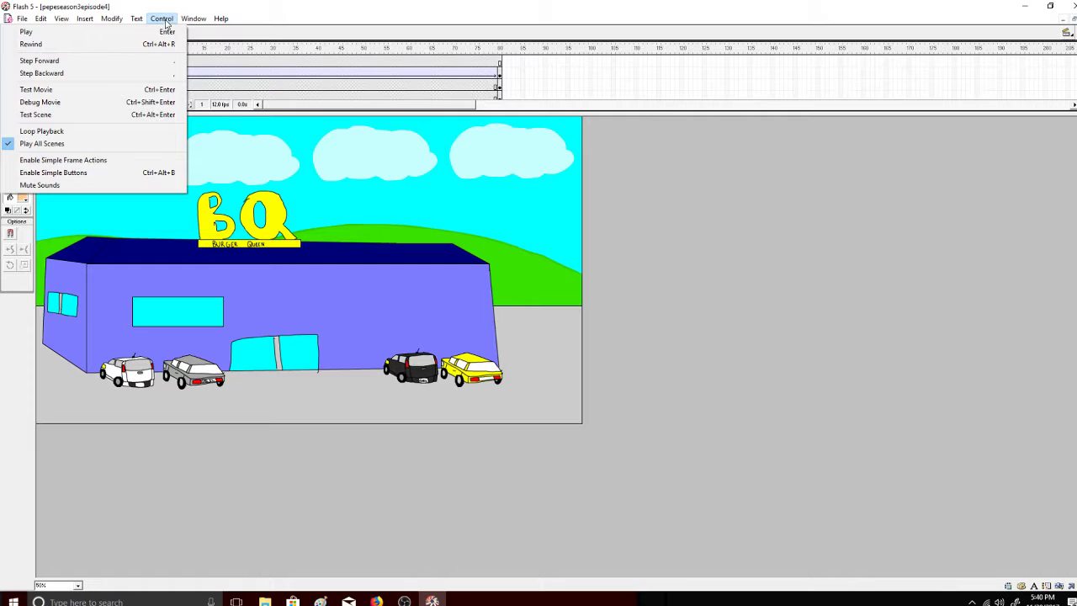
pyautogui.click(166, 22)
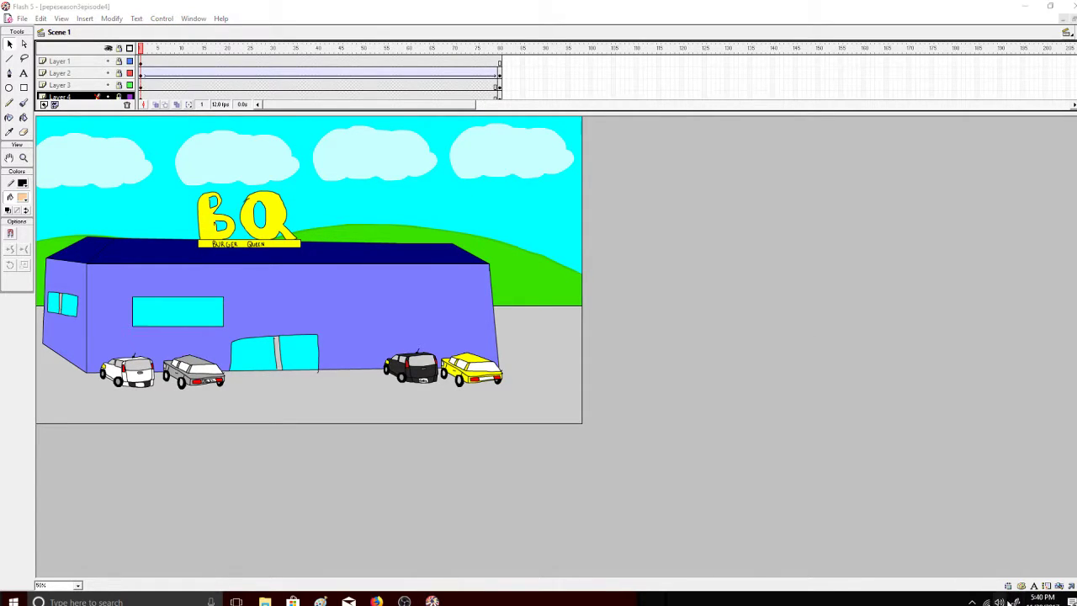
# Raise the Firefox application volumes in the Windows Volume Mixer, setting the last adjusted one to 11.
pyautogui.rightClick(1000, 601)
pyautogui.click(1006, 524)
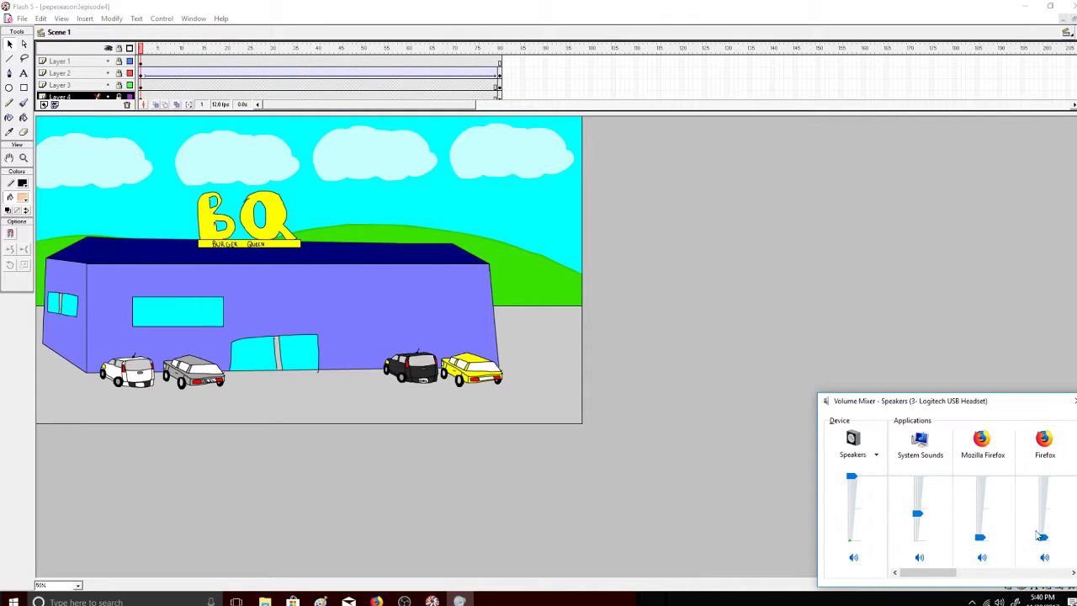
pyautogui.moveTo(1048, 540)
pyautogui.mouseDown()
pyautogui.moveTo(1046, 486)
pyautogui.moveTo(1046, 528)
pyautogui.mouseUp()
pyautogui.moveTo(982, 537); pyautogui.dragTo(985, 527)
pyautogui.moveTo(954, 573); pyautogui.dragTo(1052, 555)
pyautogui.moveTo(980, 537); pyautogui.dragTo(997, 536)
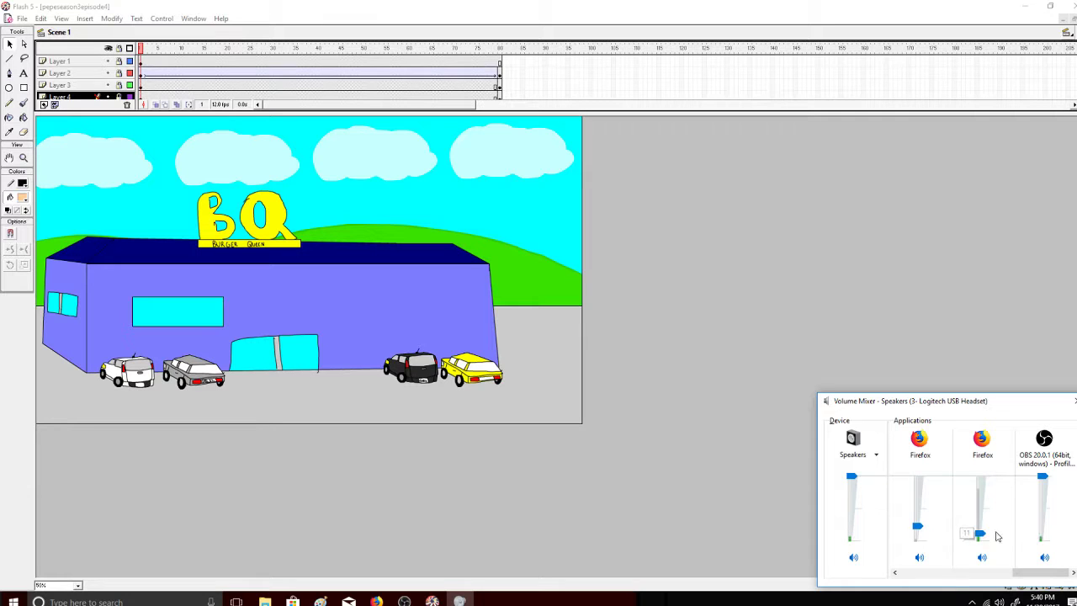
pyautogui.click(1006, 372)
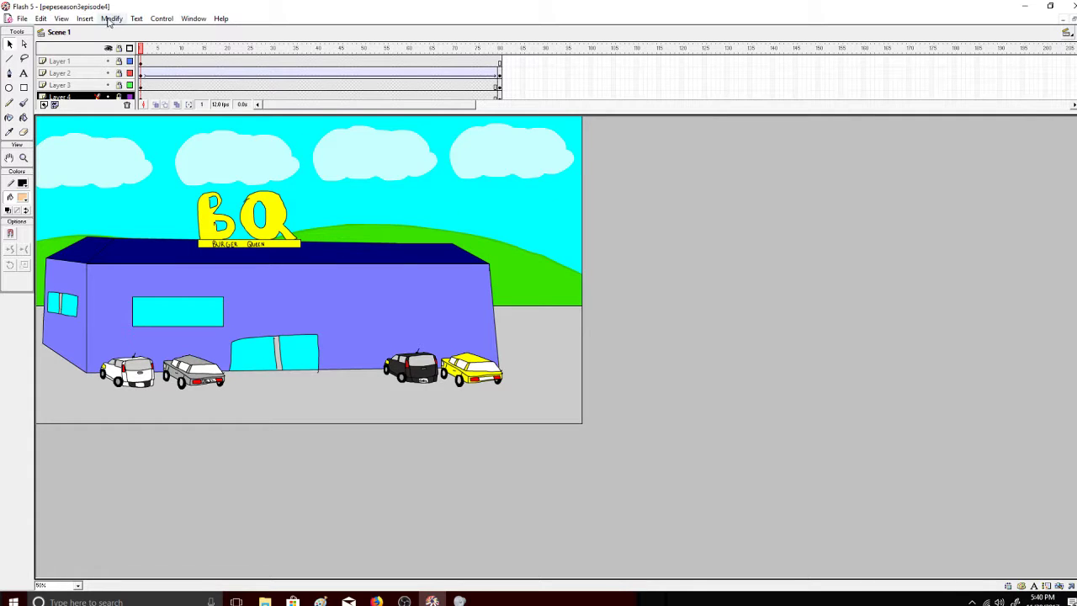
# Play the whole movie through all scenes, starting from the first frame of Scene 1.
pyautogui.click(162, 18)
pyautogui.click(169, 29)
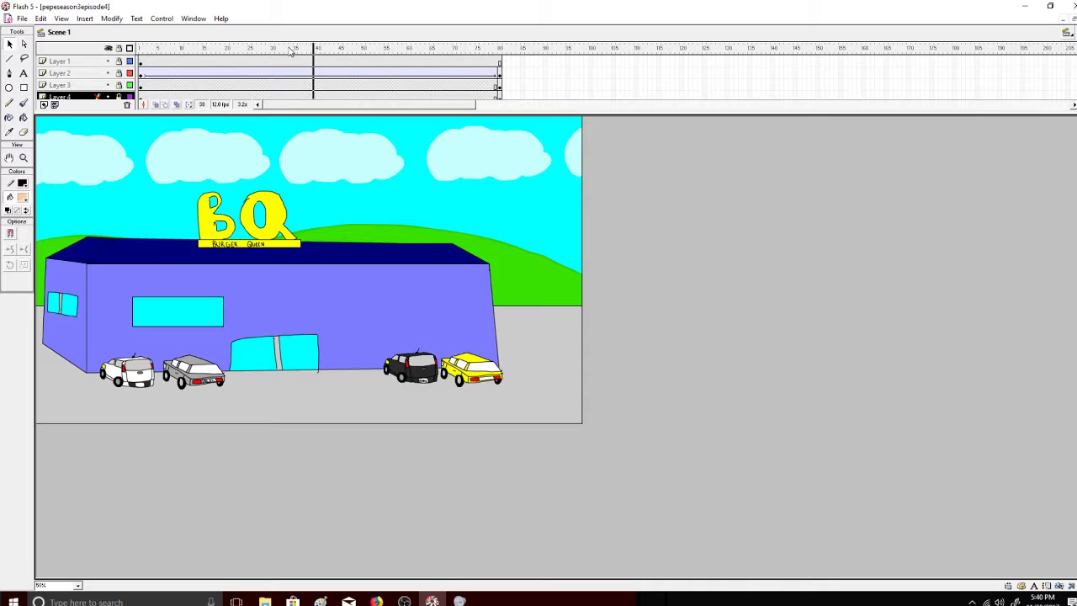
pyautogui.click(140, 48)
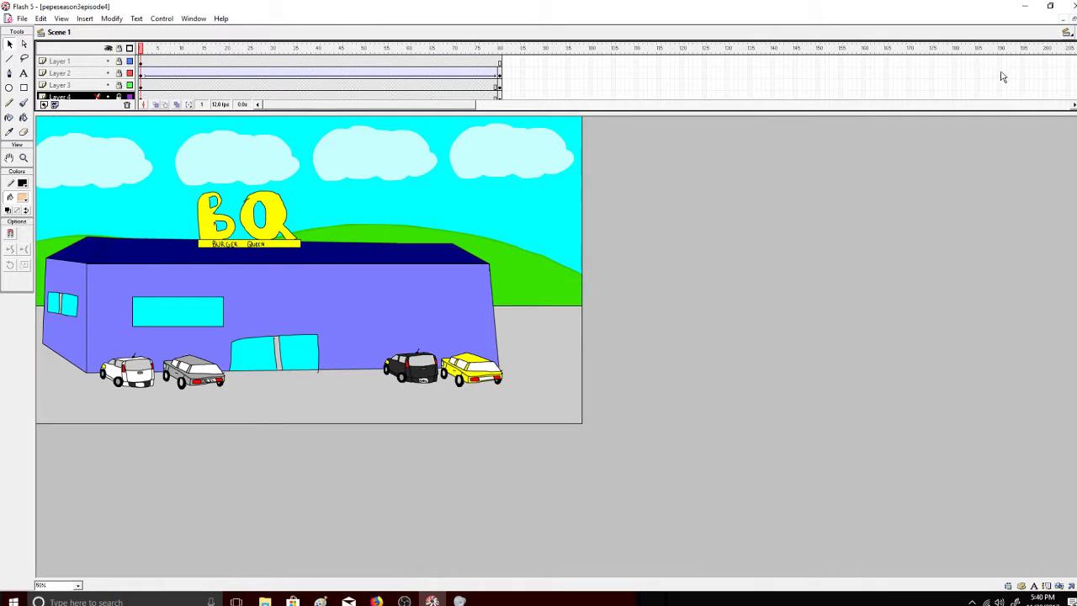
pyautogui.click(1067, 34)
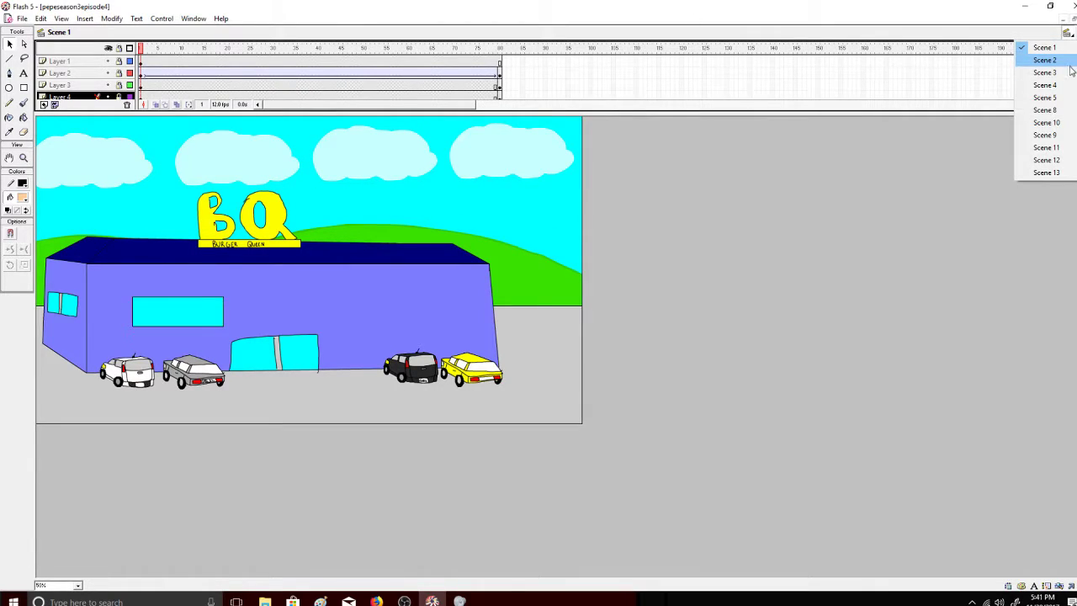
pyautogui.click(1067, 52)
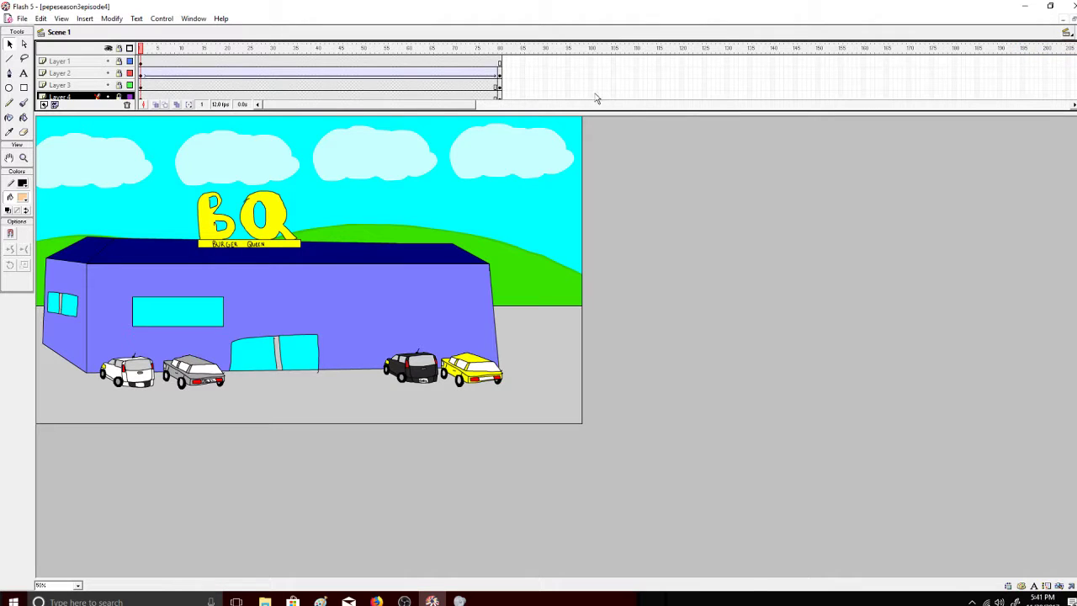
pyautogui.click(161, 18)
pyautogui.click(173, 31)
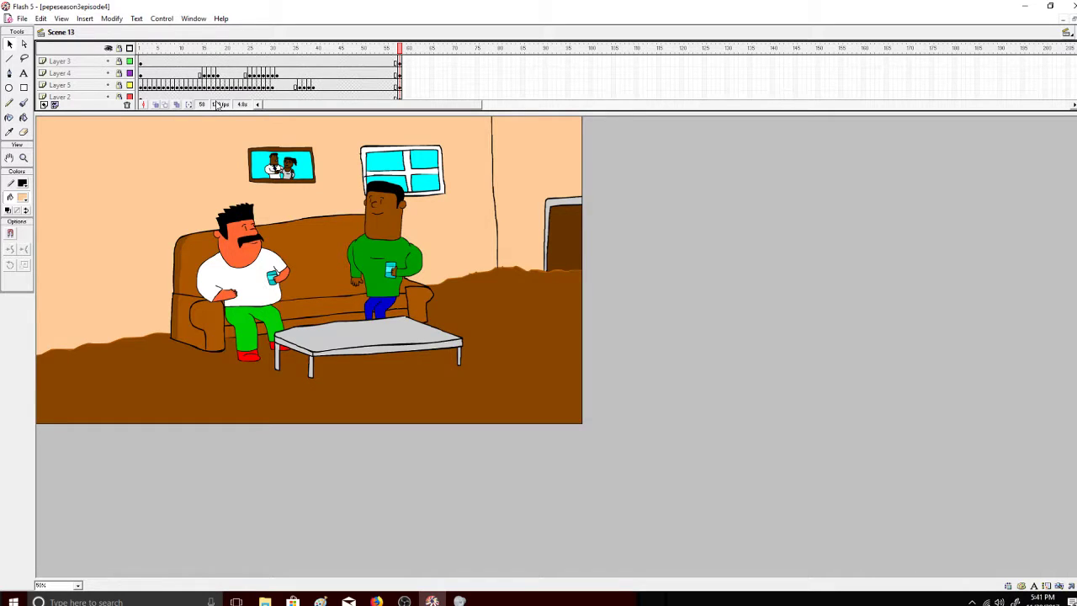
# Insert a new blank scene after Scene 13 and turn on the work area display around the stage.
pyautogui.click(84, 18)
pyautogui.click(77, 177)
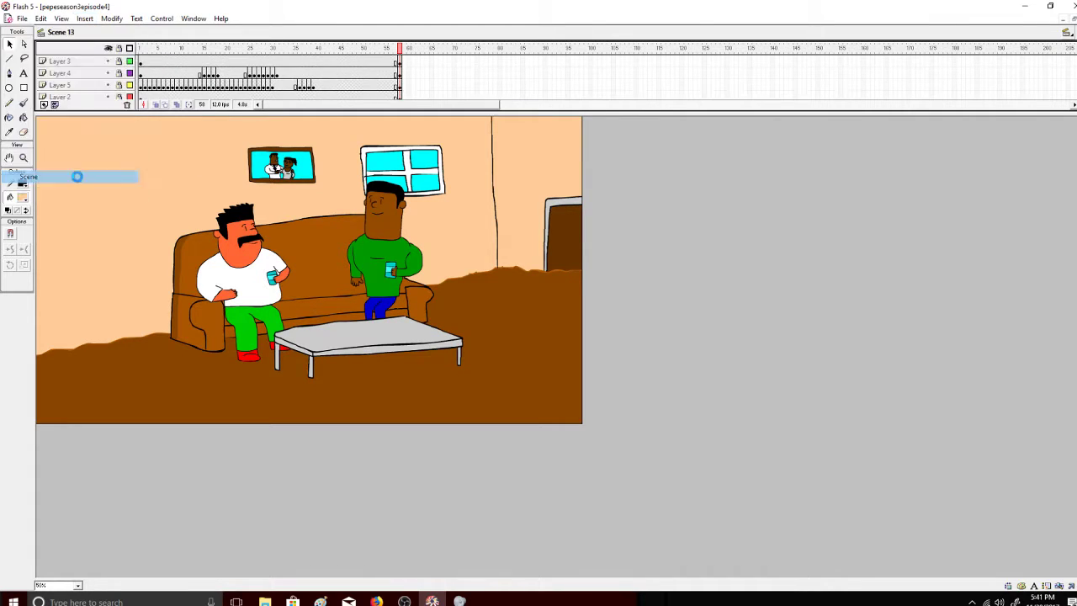
pyautogui.click(61, 18)
pyautogui.click(80, 157)
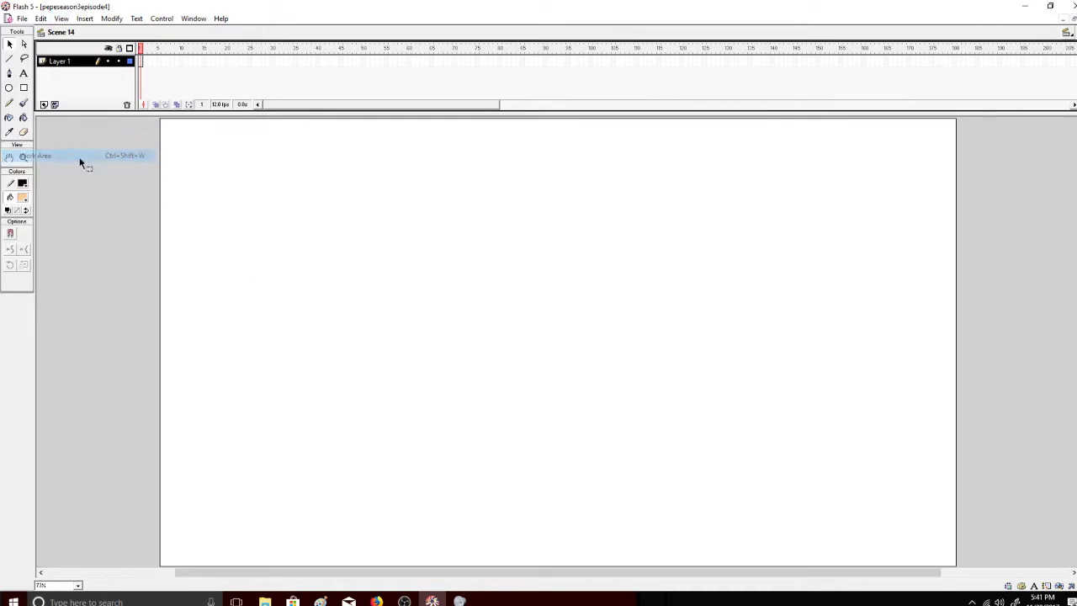
pyautogui.click(24, 158)
pyautogui.keyDown('alt'); pyautogui.click(237, 281); pyautogui.keyUp('alt')
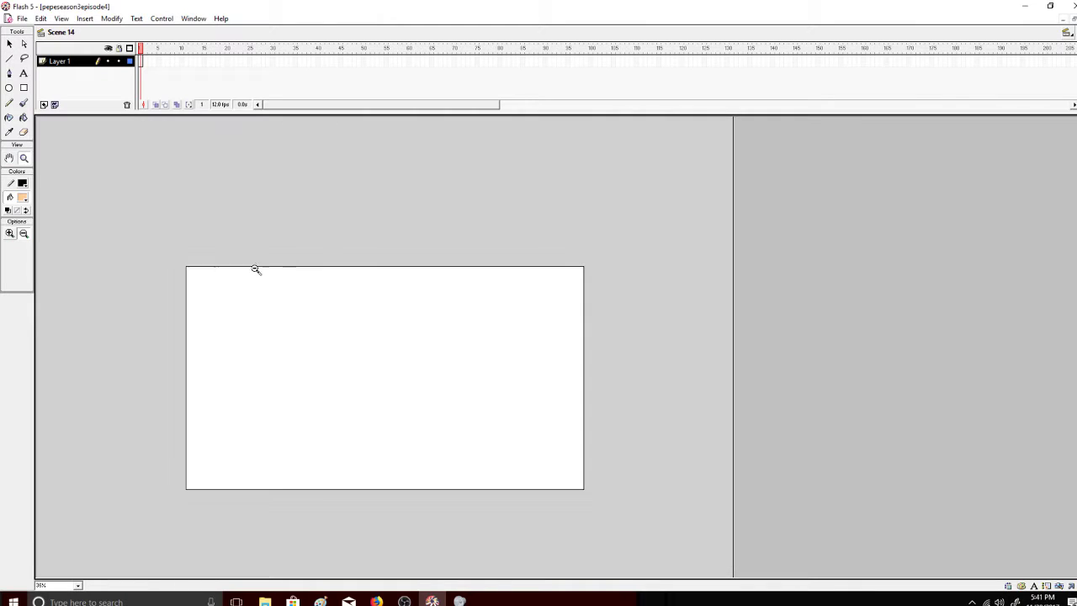
# Return to Scene 13 and inspect its living-room layout up close and as a whole.
pyautogui.click(1066, 32)
pyautogui.click(1051, 174)
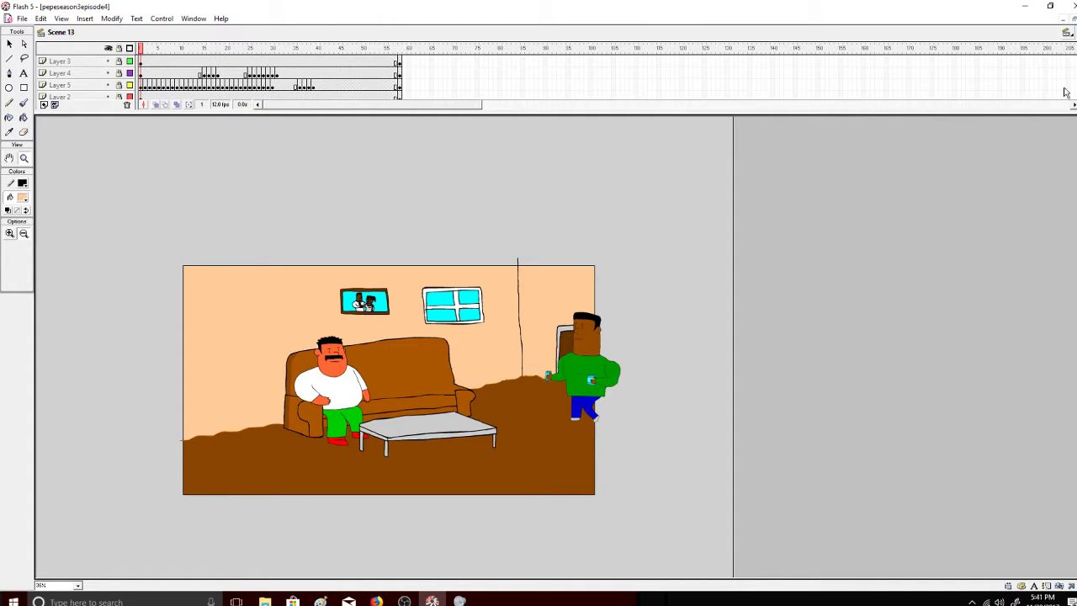
pyautogui.click(1067, 32)
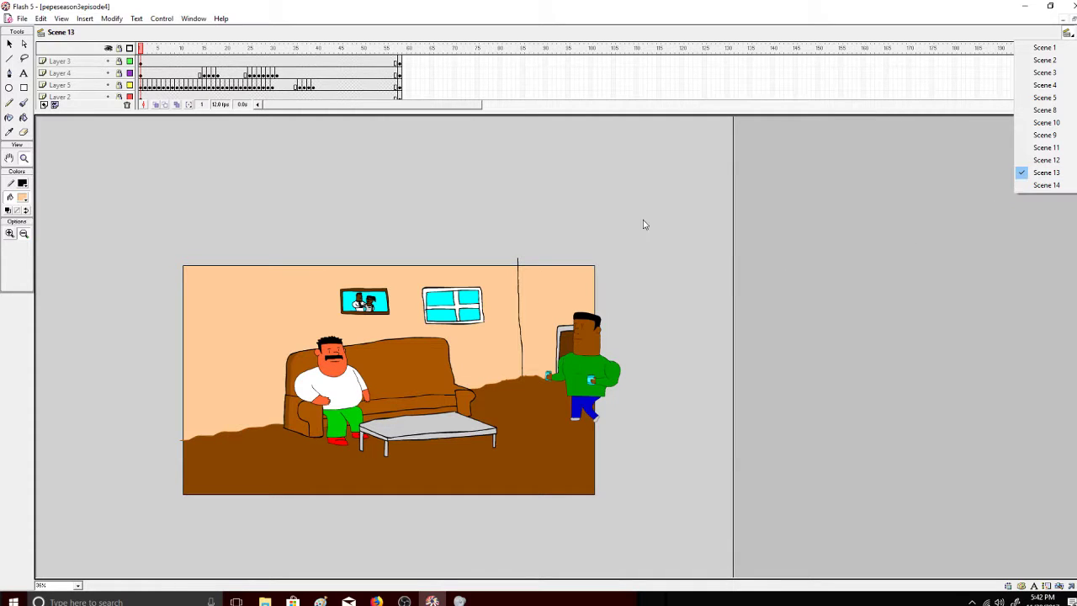
pyautogui.click(9, 234)
pyautogui.click(297, 415)
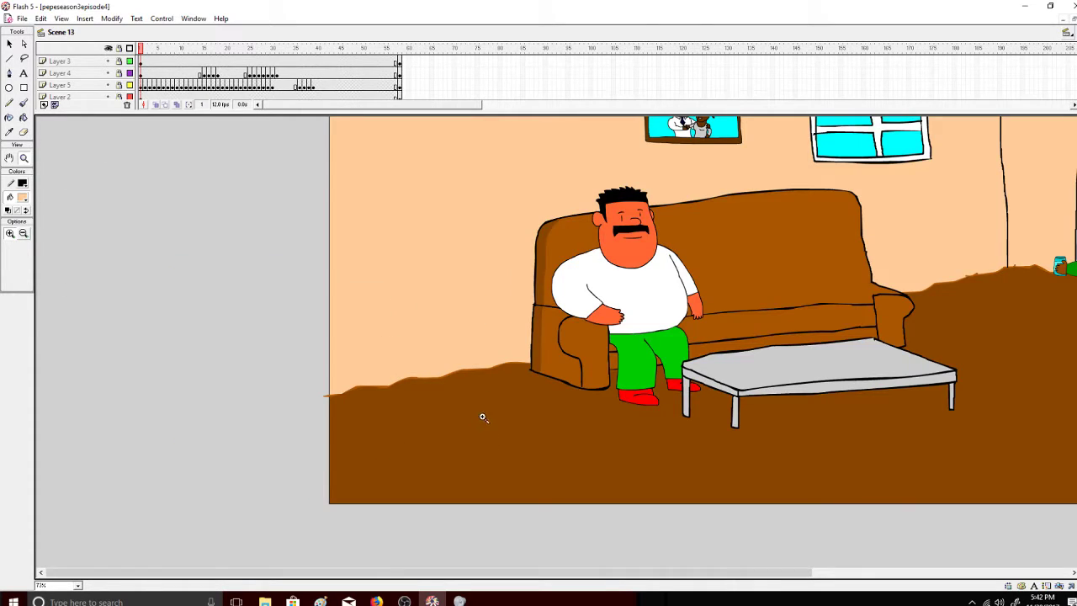
pyautogui.click(23, 233)
pyautogui.click(738, 195)
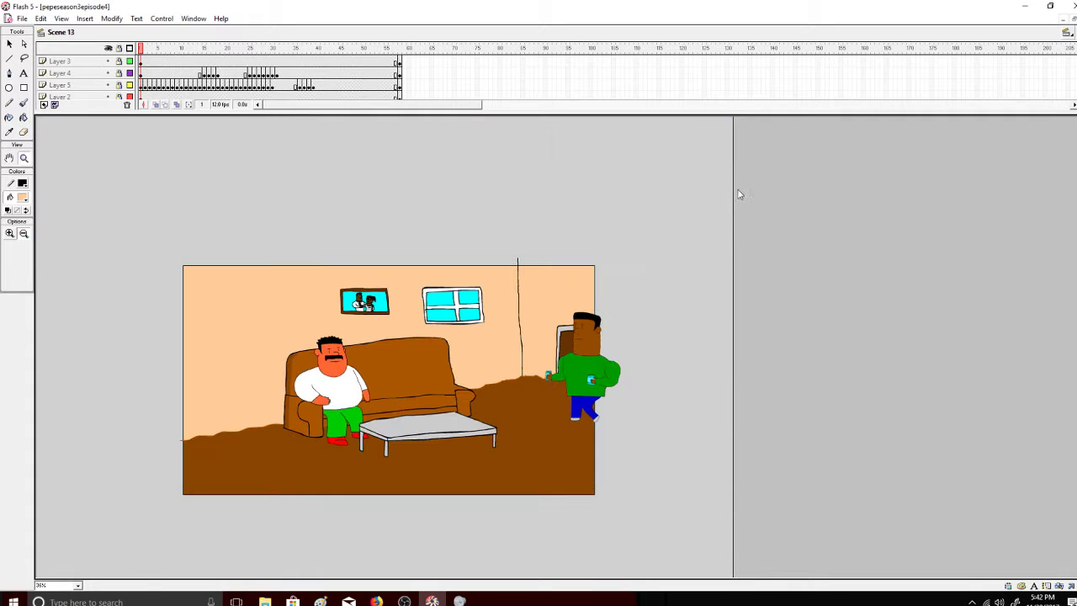
# Go to Scene 14 and cover the stage with a peach-filled, black-outlined rectangle as the wall.
pyautogui.click(1067, 34)
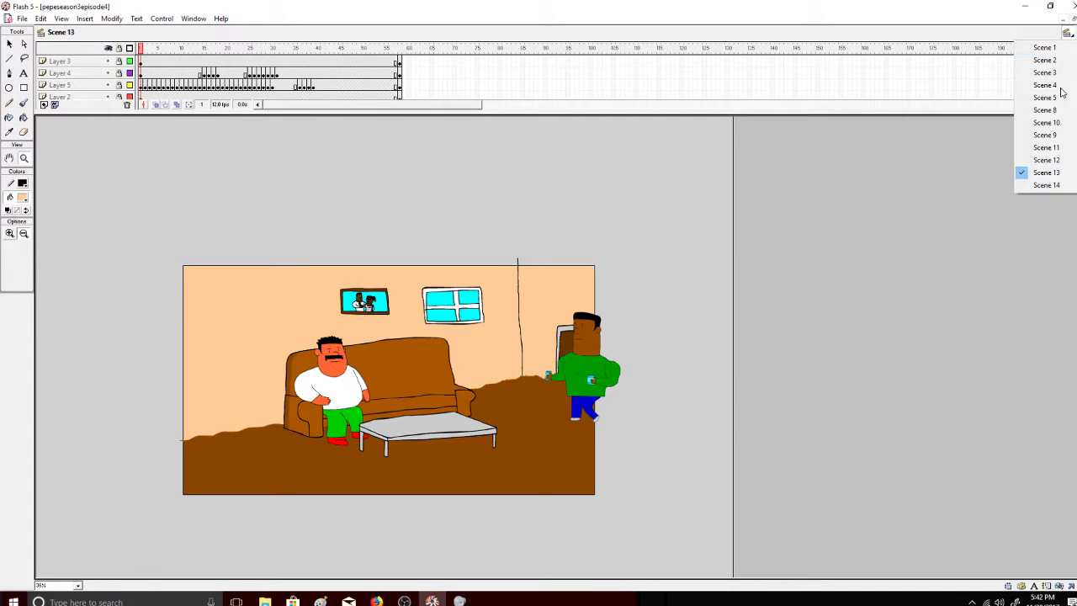
pyautogui.click(1043, 192)
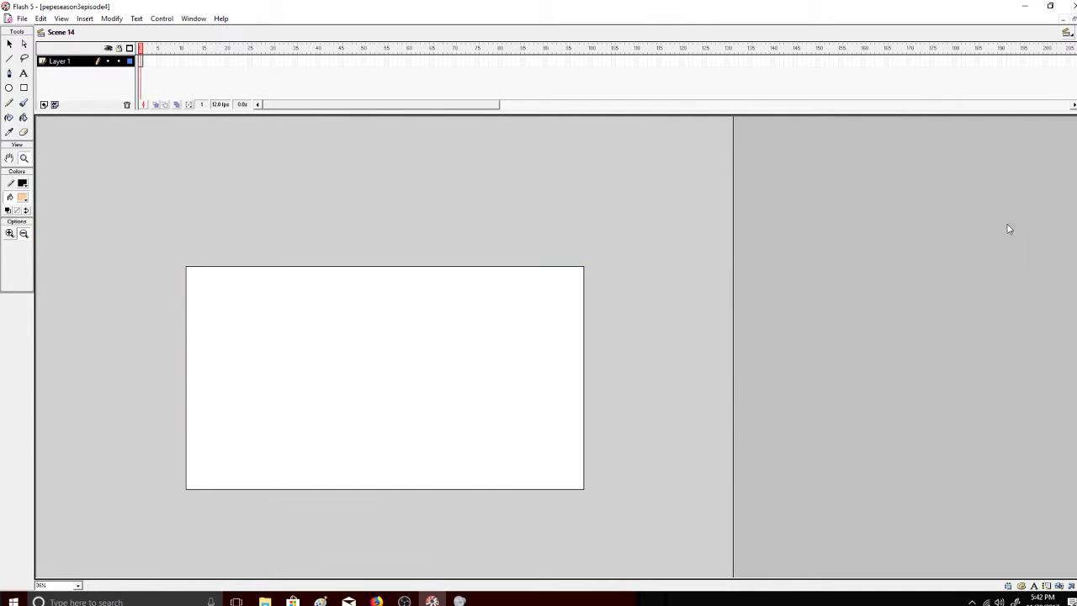
pyautogui.click(24, 93)
pyautogui.moveTo(181, 266); pyautogui.dragTo(586, 491)
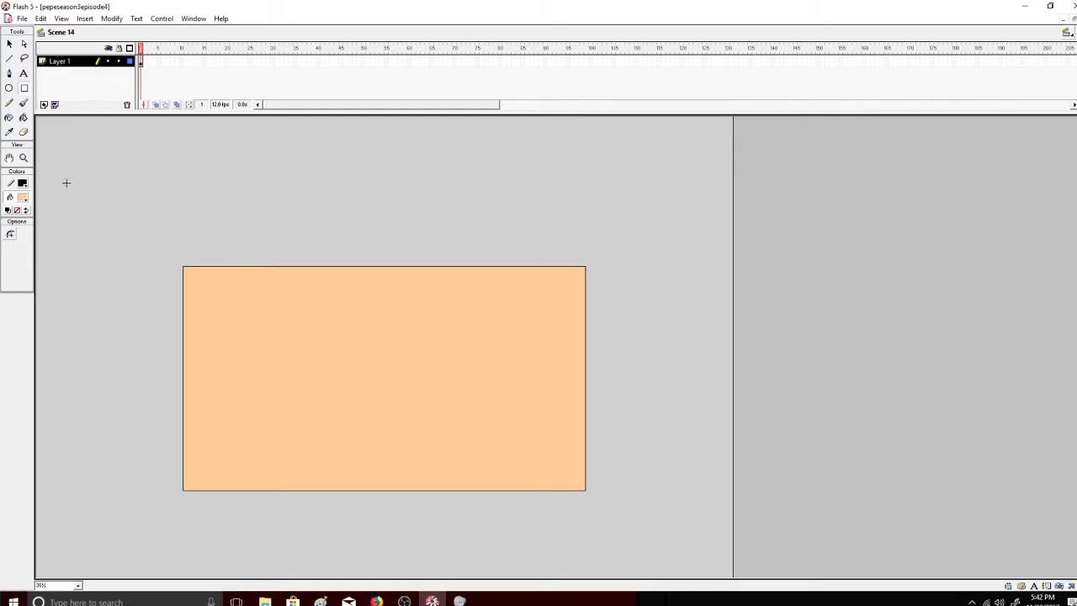
# Zoom in on the stage and set the Brush to a black fill with the smallest brush size.
pyautogui.click(24, 158)
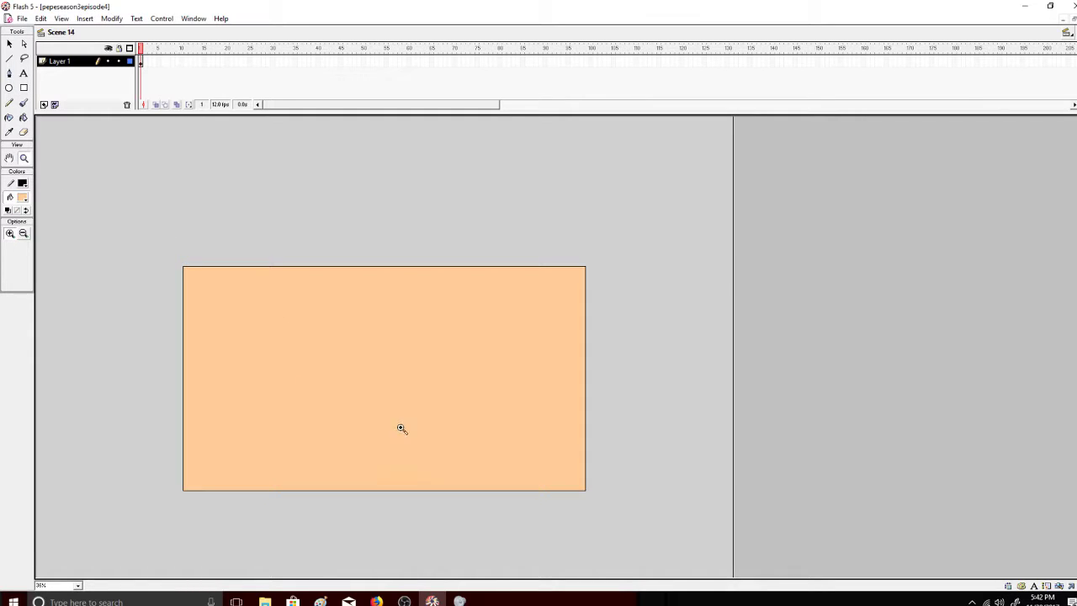
pyautogui.click(362, 427)
pyautogui.moveTo(305, 577); pyautogui.dragTo(346, 579)
pyautogui.click(23, 102)
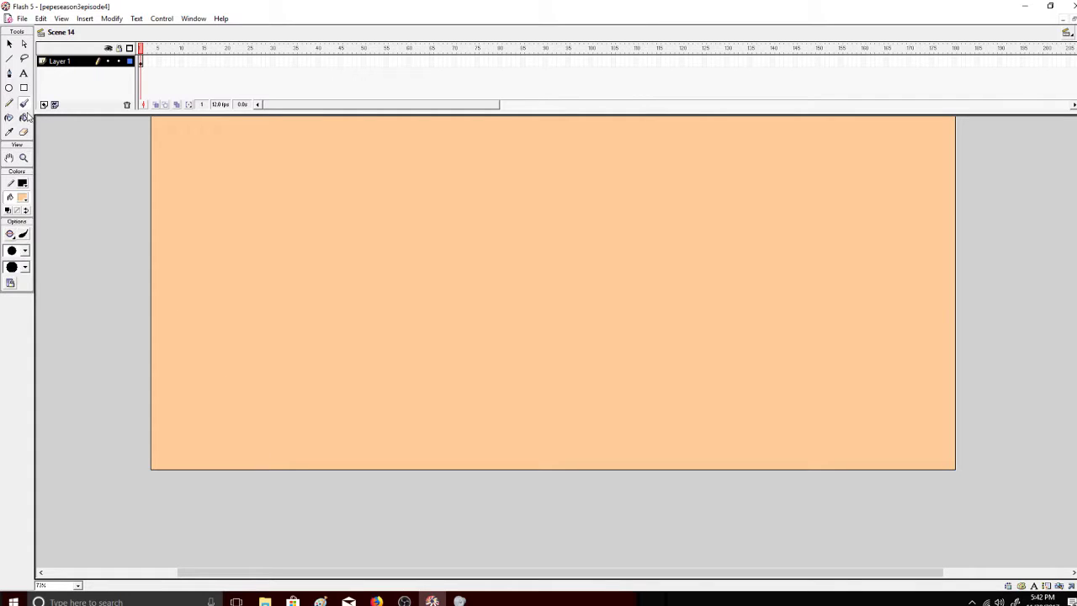
pyautogui.click(22, 197)
pyautogui.click(35, 219)
pyautogui.click(25, 249)
pyautogui.click(23, 267)
pyautogui.scroll(3, 1061, 302)
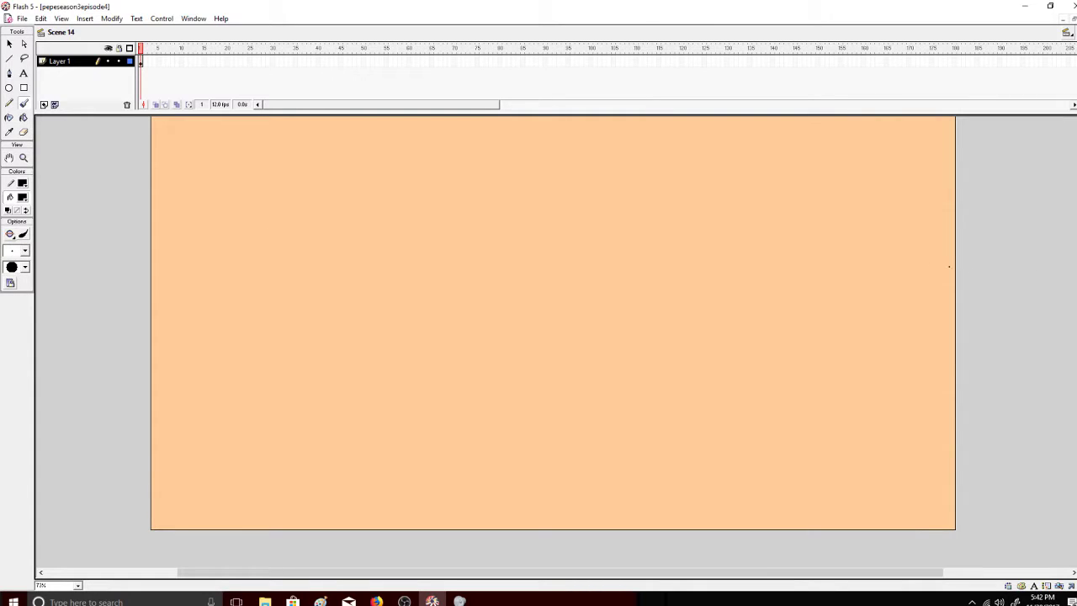
pyautogui.moveTo(897, 223)
pyautogui.mouseDown()
pyautogui.moveTo(490, 233)
pyautogui.moveTo(401, 244)
pyautogui.moveTo(362, 263)
pyautogui.moveTo(342, 335)
pyautogui.moveTo(331, 451)
pyautogui.moveTo(341, 547)
pyautogui.mouseUp()
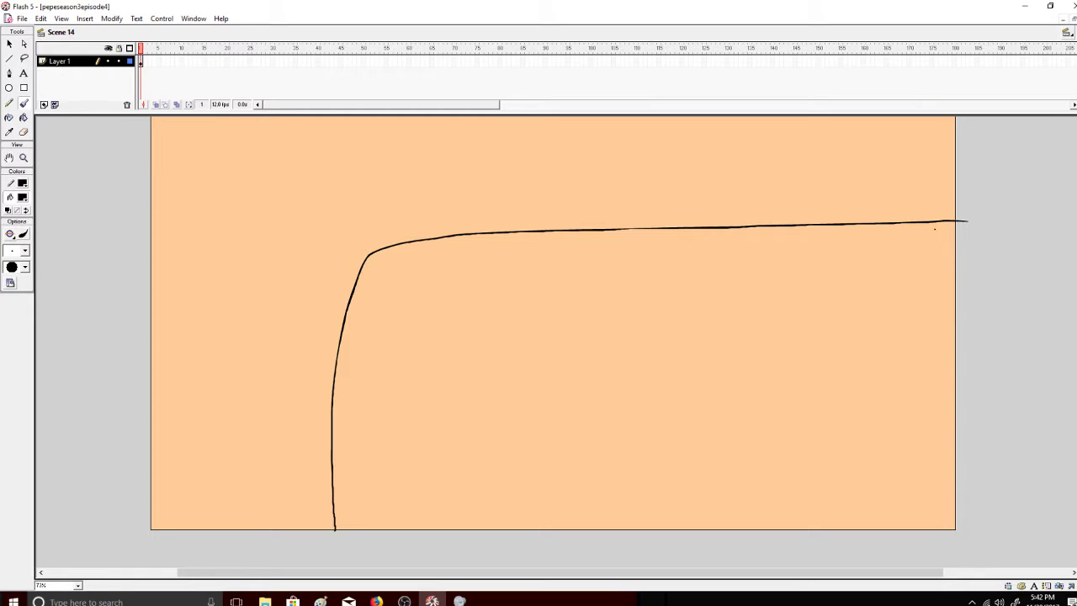
pyautogui.hotkey('ctrl', 'z')
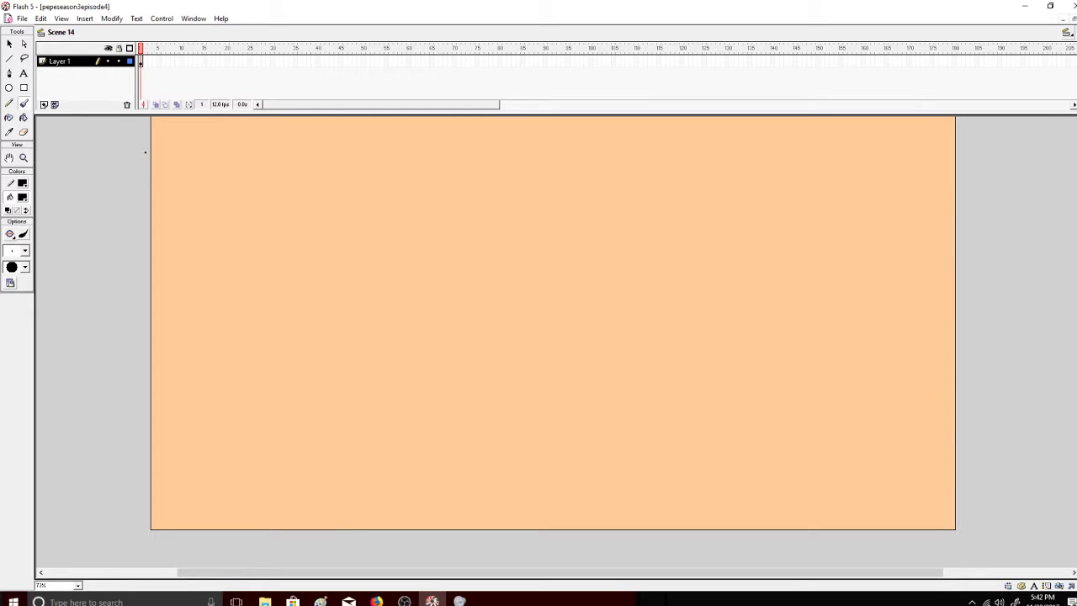
pyautogui.moveTo(145, 152); pyautogui.dragTo(317, 161)
pyautogui.hotkey('ctrl', 'z')
pyautogui.moveTo(145, 140); pyautogui.dragTo(597, 190)
pyautogui.hotkey('ctrl', 'z')
# Outline a large couch back with rounded corners over the lower left of the stage, and choose a dark brown Paint Bucket fill.
pyautogui.moveTo(144, 193)
pyautogui.mouseDown()
pyautogui.moveTo(473, 202)
pyautogui.moveTo(641, 231)
pyautogui.moveTo(710, 308)
pyautogui.moveTo(717, 479)
pyautogui.moveTo(668, 545)
pyautogui.moveTo(241, 542)
pyautogui.moveTo(119, 511)
pyautogui.moveTo(112, 316)
pyautogui.moveTo(118, 209)
pyautogui.moveTo(131, 199)
pyautogui.mouseUp()
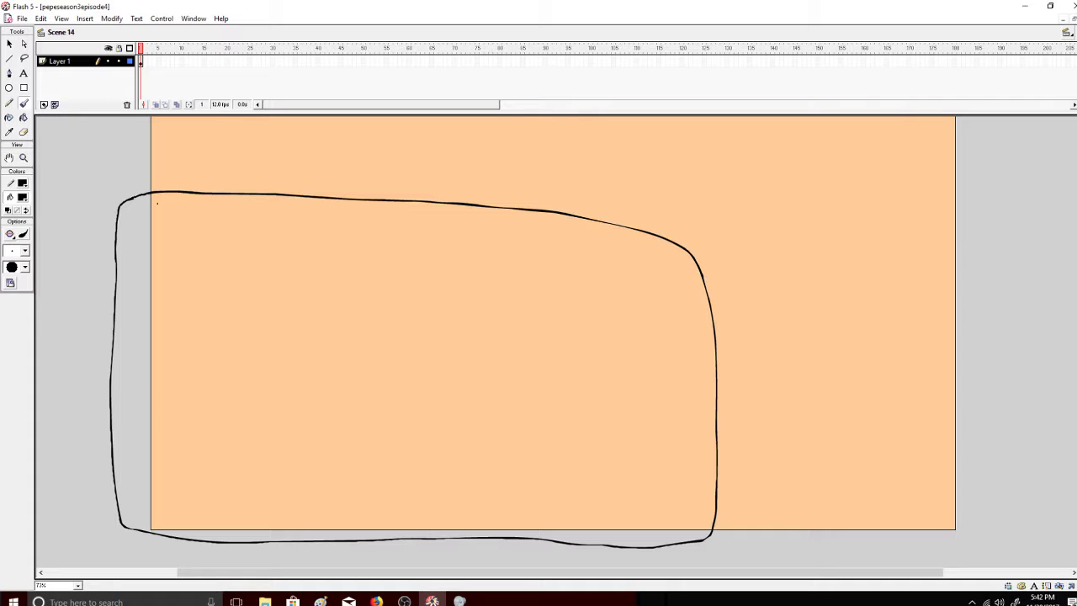
pyautogui.click(23, 118)
pyautogui.click(23, 197)
pyautogui.click(93, 221)
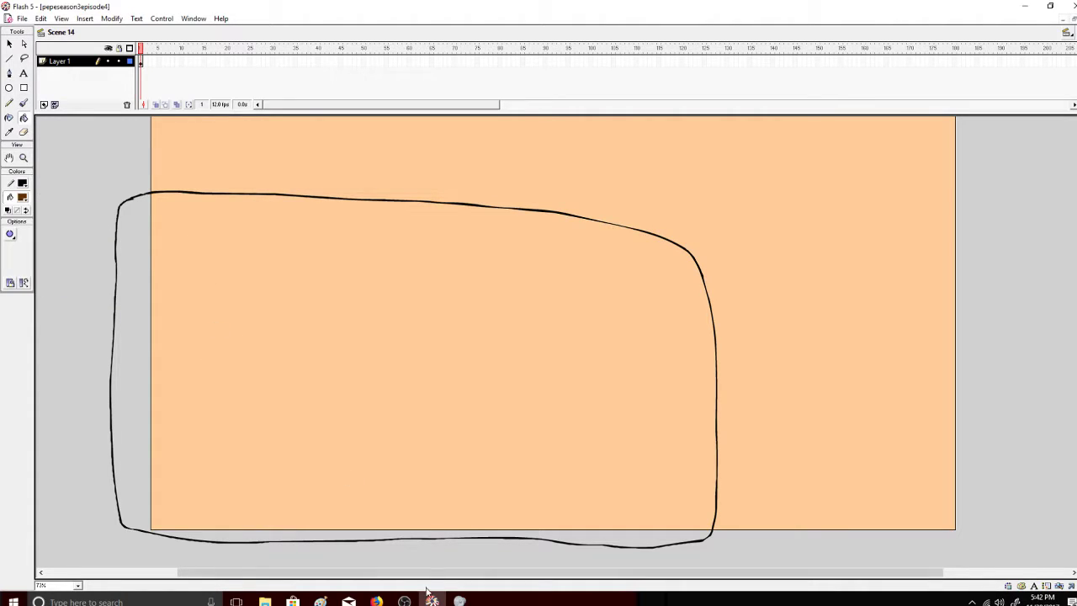
# Switch to OBS to check the stream status, and return to the Flash drawing.
pyautogui.click(404, 601)
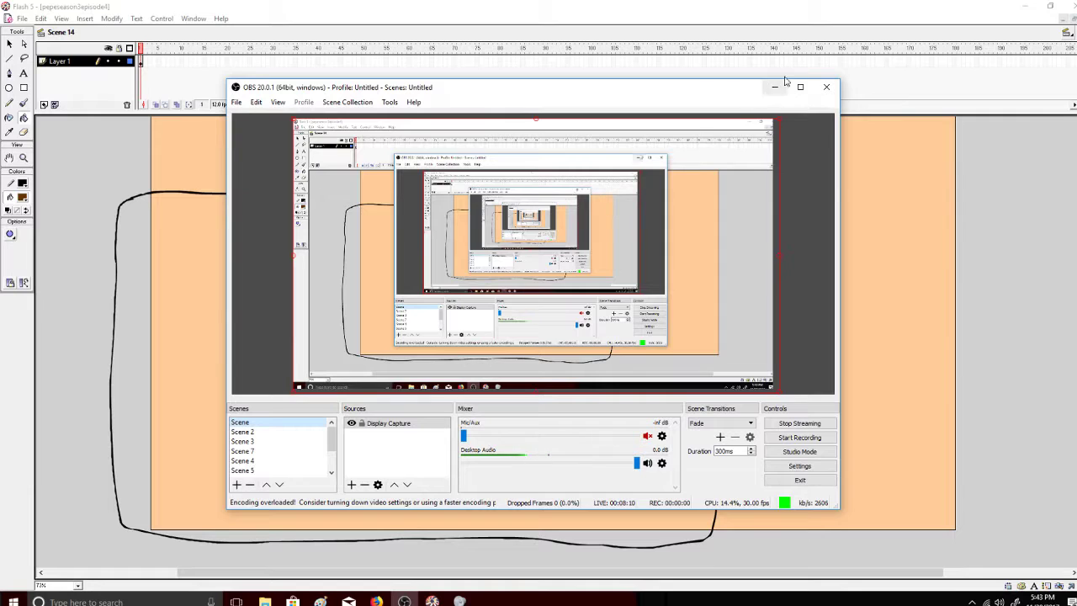
pyautogui.click(777, 84)
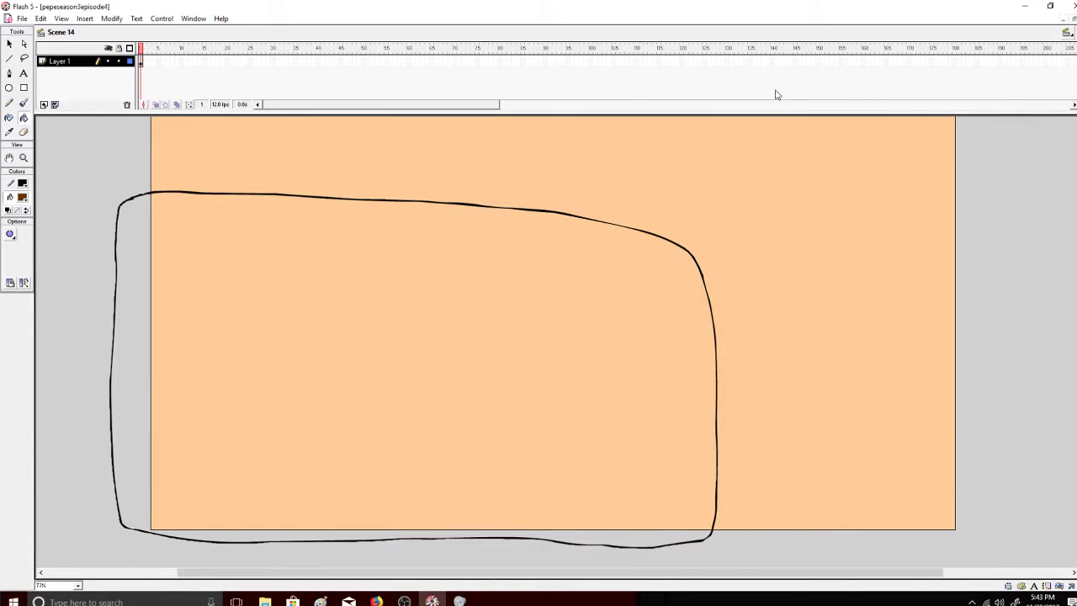
# Mix a brown fill of red 183, green 91, blue 0 and fill the couch back with it.
pyautogui.click(23, 197)
pyautogui.click(119, 212)
pyautogui.moveTo(661, 295); pyautogui.dragTo(666, 289)
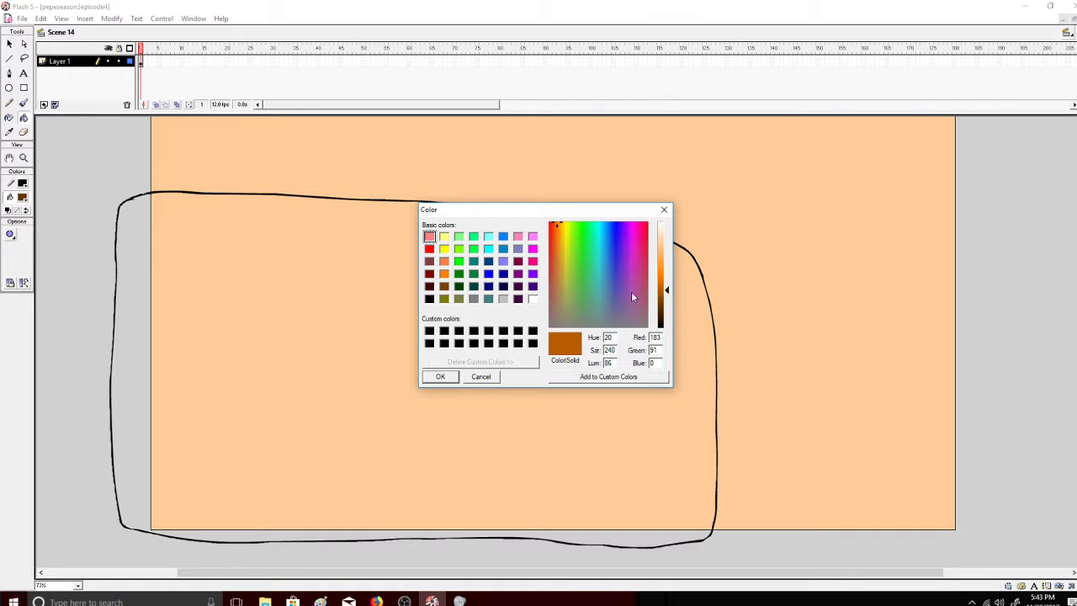
pyautogui.click(452, 379)
pyautogui.click(478, 363)
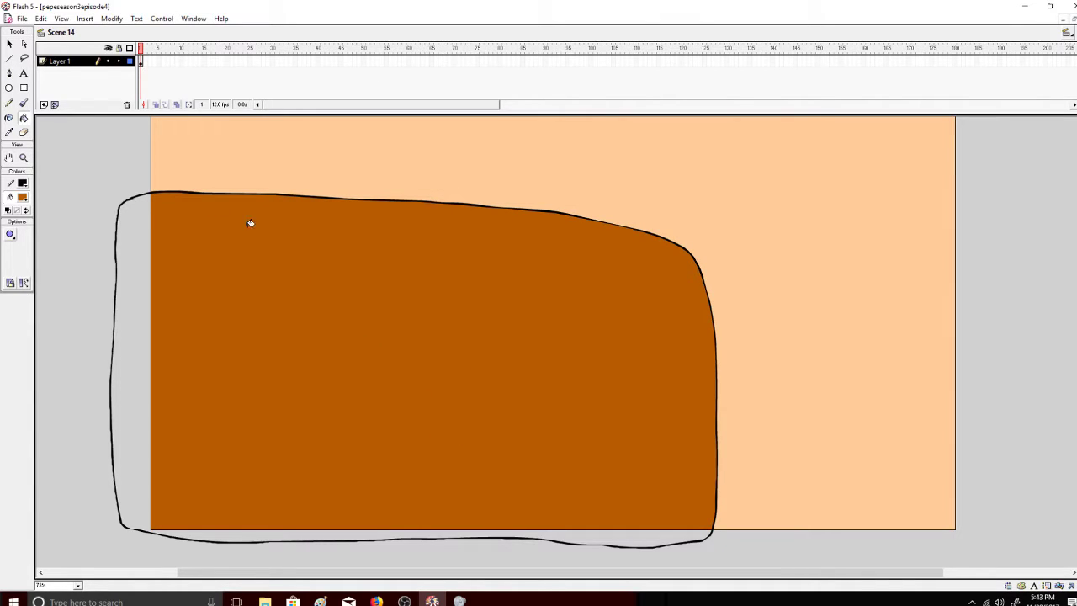
# Mix a slightly darker brown, brush a shading line inside the couch's right edge, and fill the strip beyond it.
pyautogui.click(23, 102)
pyautogui.click(22, 197)
pyautogui.click(119, 212)
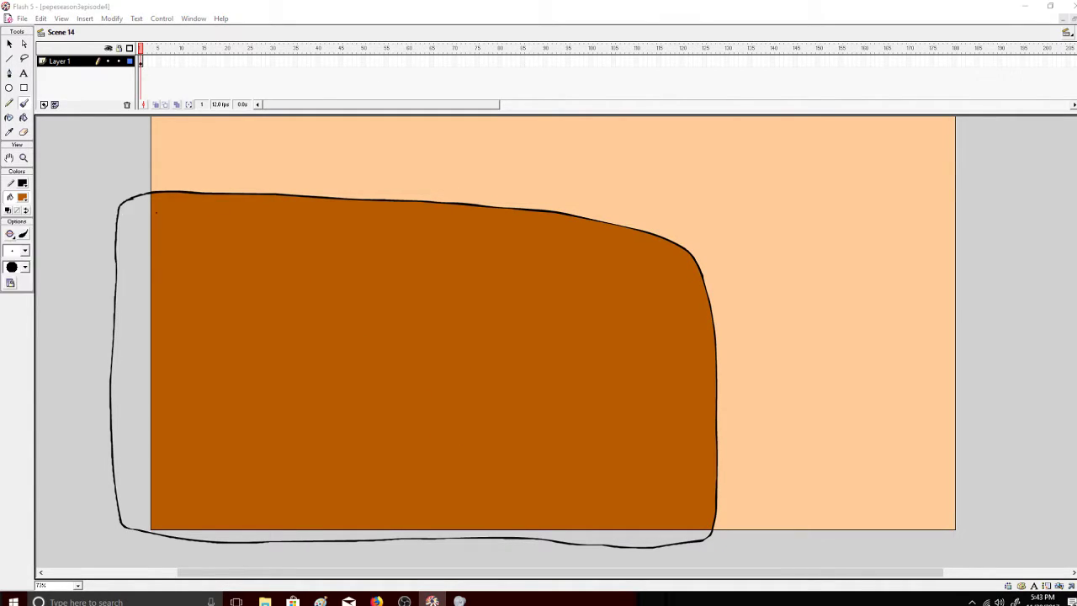
pyautogui.moveTo(666, 290); pyautogui.dragTo(666, 295)
pyautogui.click(440, 378)
pyautogui.moveTo(549, 211); pyautogui.dragTo(565, 218)
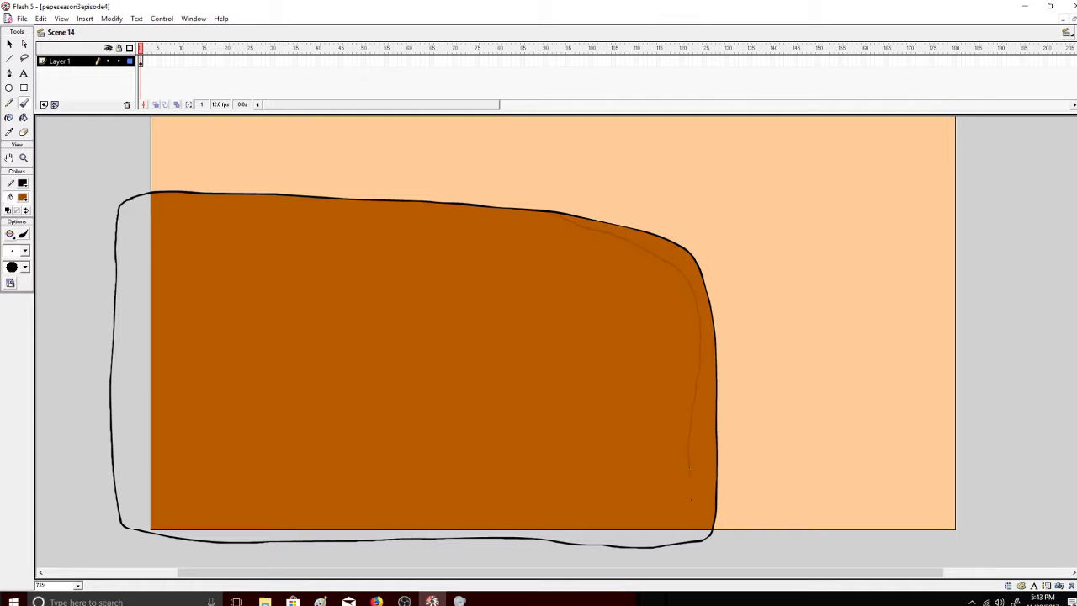
pyautogui.moveTo(691, 500); pyautogui.dragTo(691, 533)
pyautogui.click(24, 118)
pyautogui.click(689, 252)
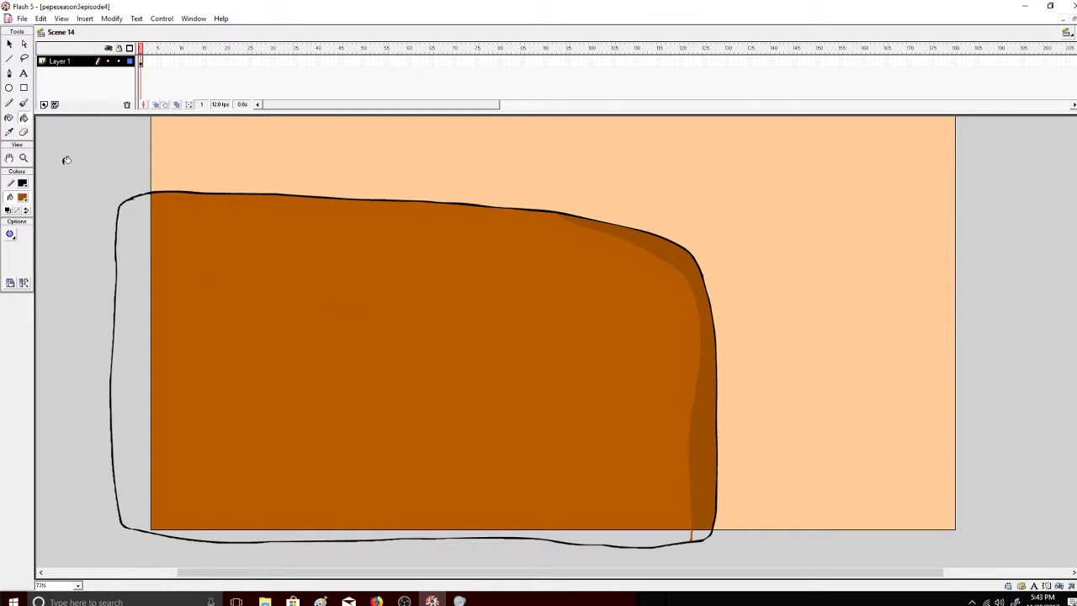
# On a new layer above the locked Layer 1, outline the man's round head, ear and hairline in black with the Brush.
pyautogui.click(24, 103)
pyautogui.click(23, 198)
pyautogui.click(10, 218)
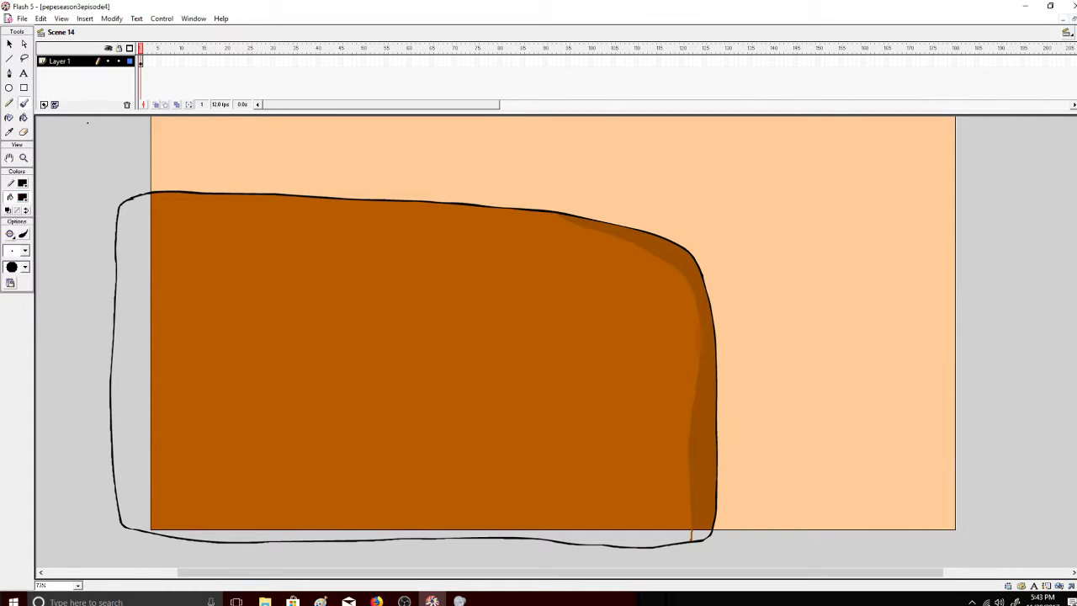
pyautogui.click(44, 104)
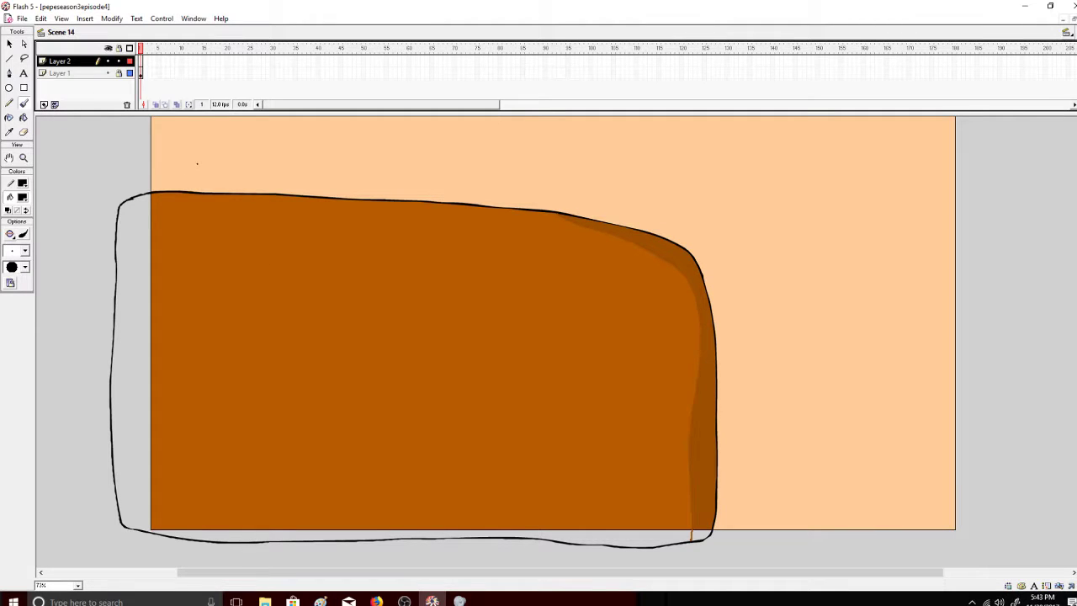
pyautogui.moveTo(197, 164)
pyautogui.mouseDown()
pyautogui.moveTo(175, 182)
pyautogui.moveTo(199, 199)
pyautogui.moveTo(173, 206)
pyautogui.moveTo(176, 227)
pyautogui.moveTo(195, 223)
pyautogui.moveTo(180, 299)
pyautogui.moveTo(220, 364)
pyautogui.moveTo(301, 385)
pyautogui.moveTo(341, 373)
pyautogui.moveTo(386, 303)
pyautogui.moveTo(366, 171)
pyautogui.moveTo(212, 164)
pyautogui.mouseUp()
pyautogui.hotkey('ctrl', 'z')
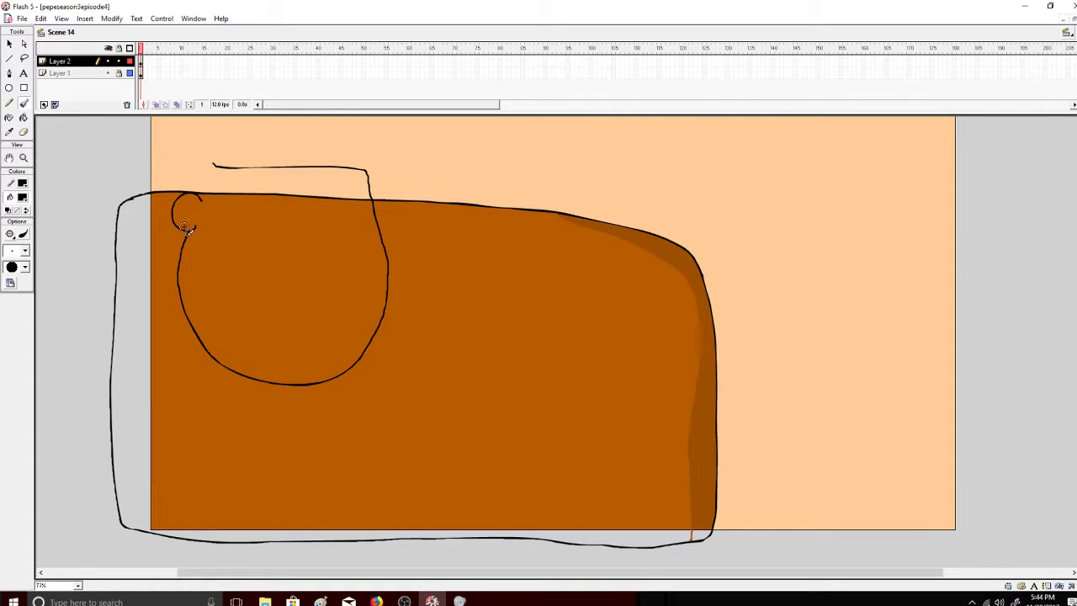
pyautogui.moveTo(239, 172)
pyautogui.mouseDown()
pyautogui.moveTo(196, 164)
pyautogui.moveTo(228, 164)
pyautogui.moveTo(215, 168)
pyautogui.mouseUp()
pyautogui.moveTo(204, 200)
pyautogui.mouseDown()
pyautogui.moveTo(232, 231)
pyautogui.moveTo(227, 175)
pyautogui.moveTo(260, 166)
pyautogui.mouseUp()
# Draw the man's eyes, eyebrows, nose and moustache inside the head outline, and fill the moustache black.
pyautogui.moveTo(325, 197); pyautogui.dragTo(325, 217)
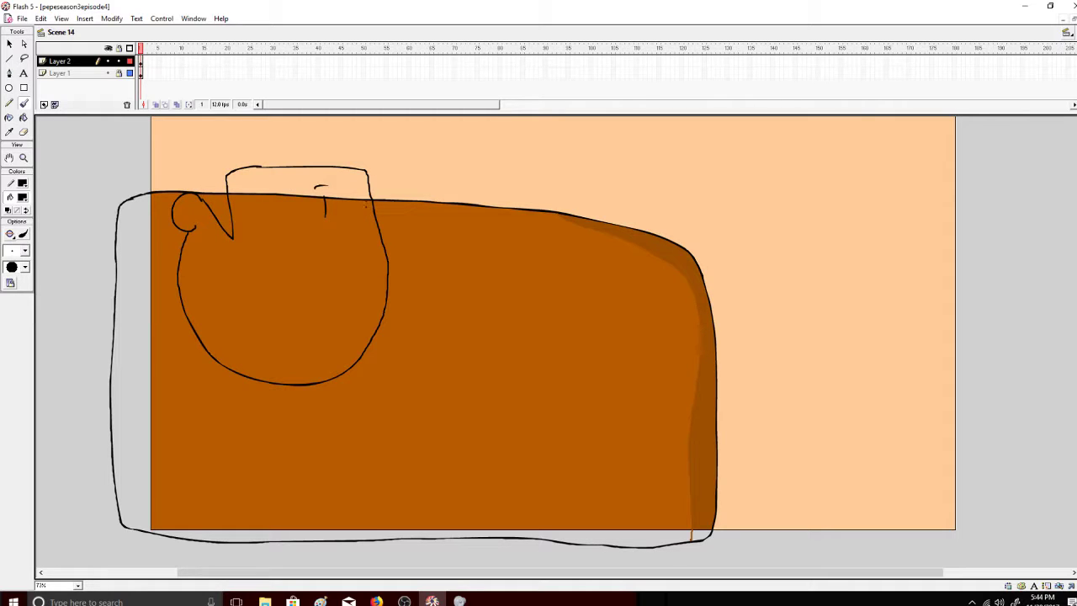
pyautogui.moveTo(355, 204)
pyautogui.mouseDown()
pyautogui.moveTo(370, 227)
pyautogui.moveTo(313, 234)
pyautogui.moveTo(304, 278)
pyautogui.mouseUp()
pyautogui.hotkey('ctrl', 'z')
pyautogui.hotkey('ctrl', 'z')
pyautogui.hotkey('ctrl', 'y')
pyautogui.hotkey('ctrl', 'y')
pyautogui.hotkey('ctrl', 'z')
pyautogui.moveTo(311, 259); pyautogui.dragTo(380, 247)
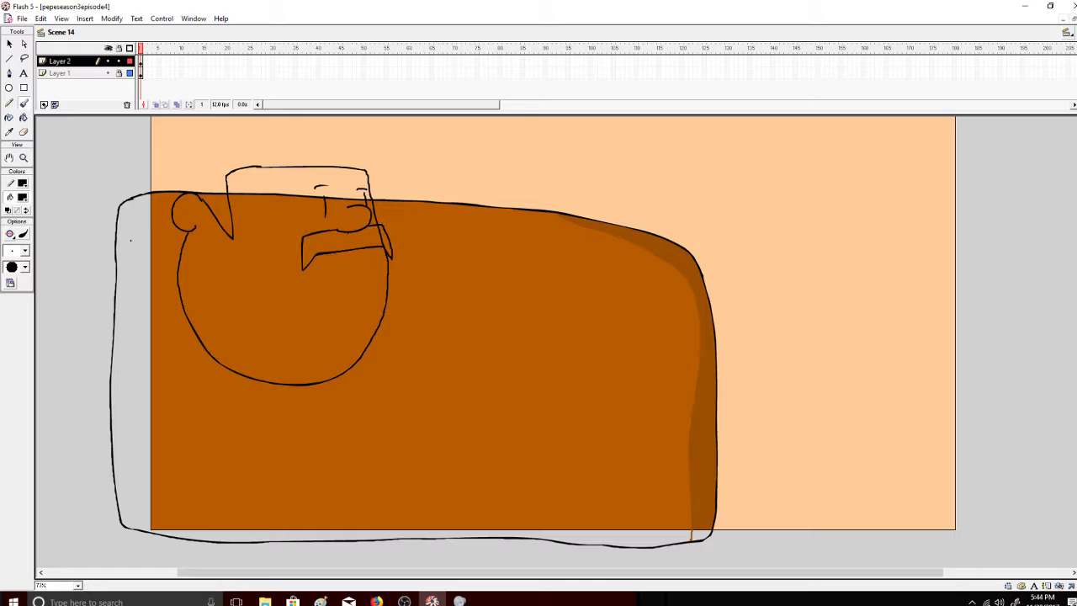
pyautogui.click(22, 117)
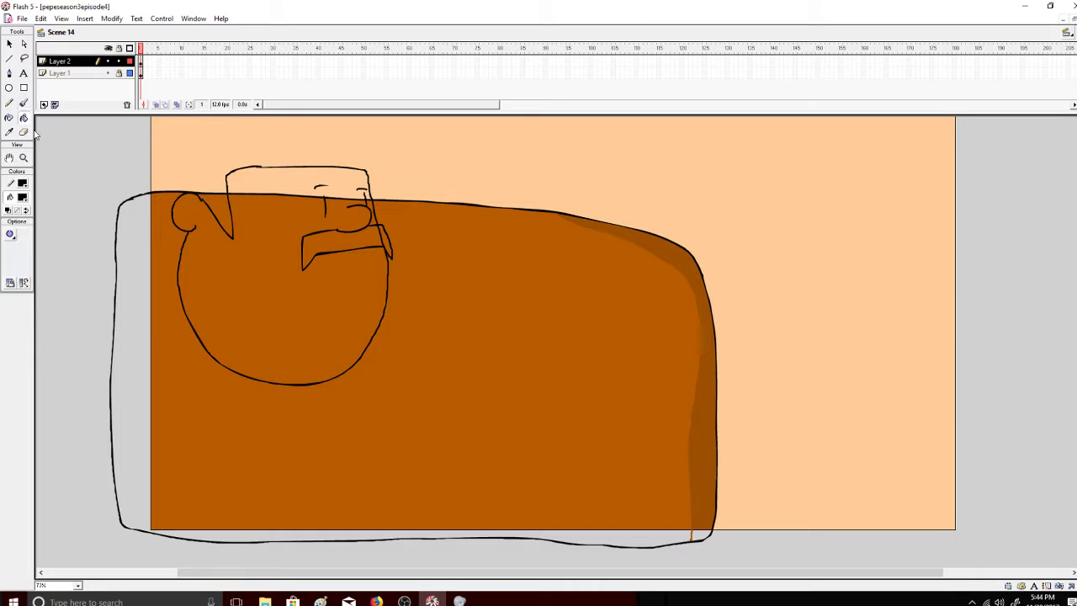
pyautogui.click(371, 241)
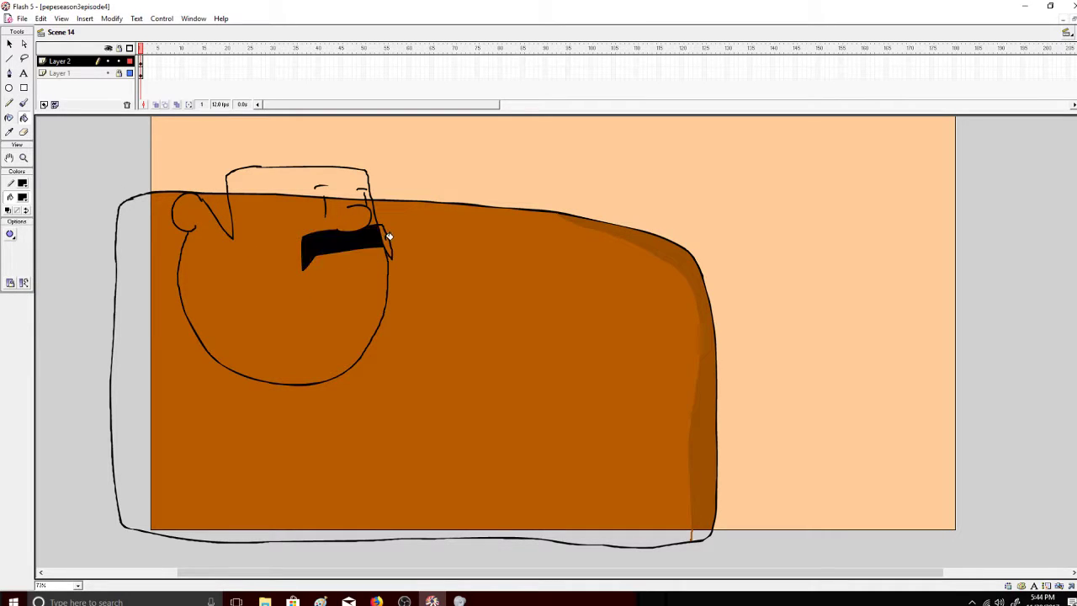
# Draw a spiky hair outline from the ear over the forehead, and fill the hair black.
pyautogui.click(24, 103)
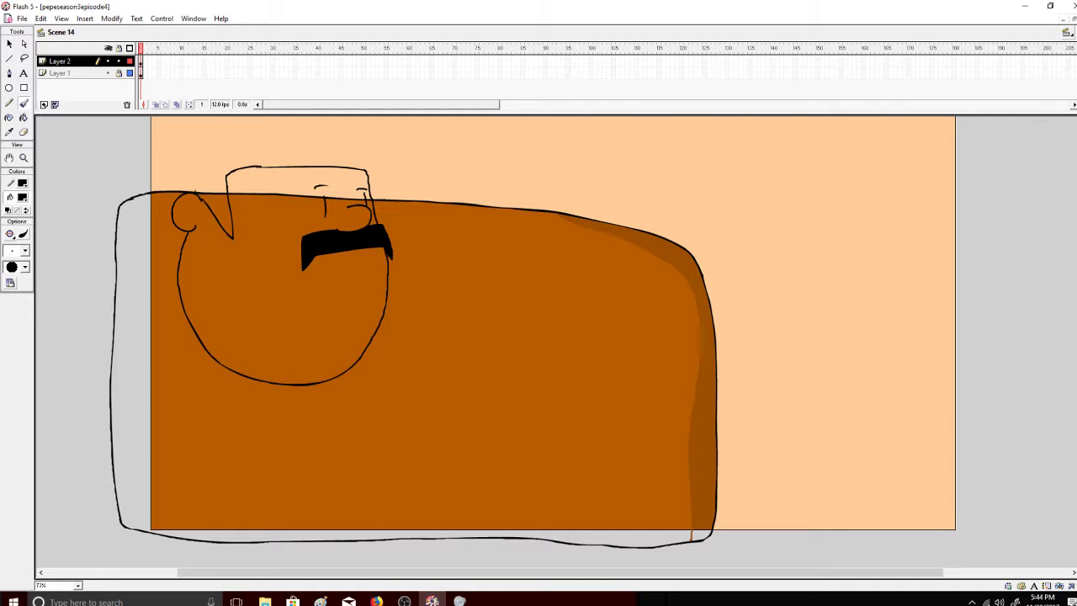
pyautogui.moveTo(195, 192)
pyautogui.mouseDown()
pyautogui.moveTo(180, 161)
pyautogui.moveTo(188, 144)
pyautogui.moveTo(225, 128)
pyautogui.mouseUp()
pyautogui.hotkey('ctrl', 'z')
pyautogui.scroll(2, 200, 178)
pyautogui.hotkey('ctrl', 'z')
pyautogui.moveTo(192, 239)
pyautogui.mouseDown()
pyautogui.moveTo(184, 203)
pyautogui.moveTo(202, 180)
pyautogui.moveTo(268, 165)
pyautogui.moveTo(348, 175)
pyautogui.mouseUp()
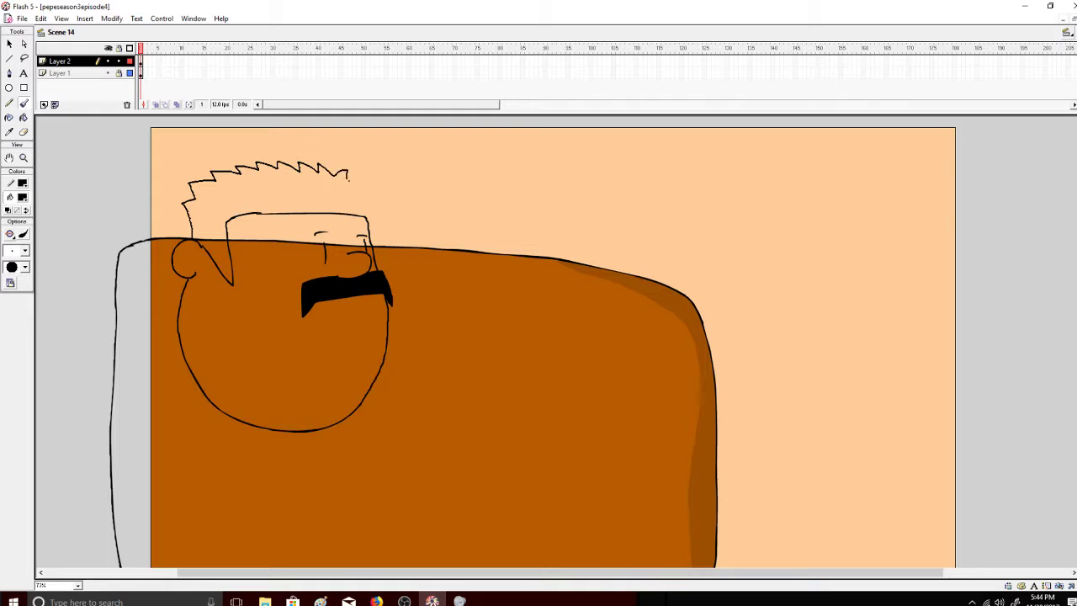
pyautogui.moveTo(367, 217); pyautogui.dragTo(368, 220)
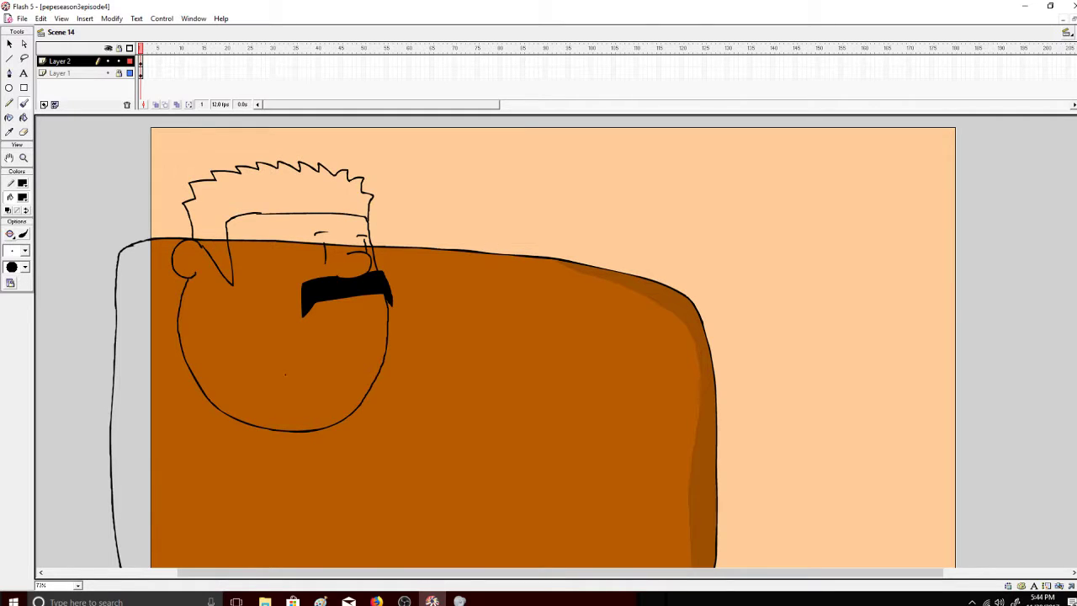
pyautogui.click(24, 118)
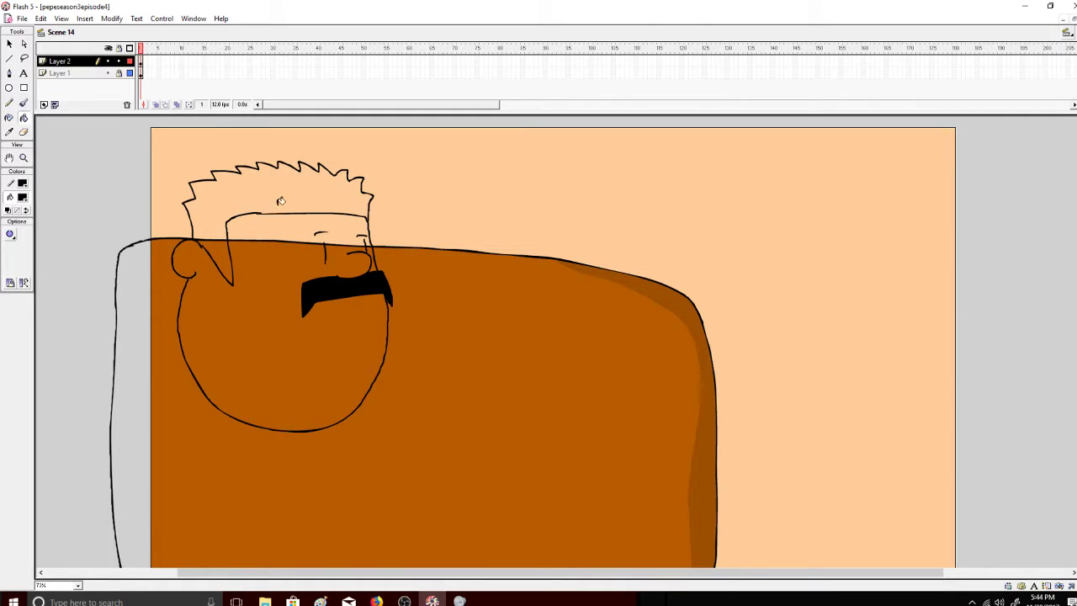
pyautogui.click(280, 200)
# Redraw the man's eyes and eyebrows with the Brush closer to the front edge of the face.
pyautogui.click(23, 103)
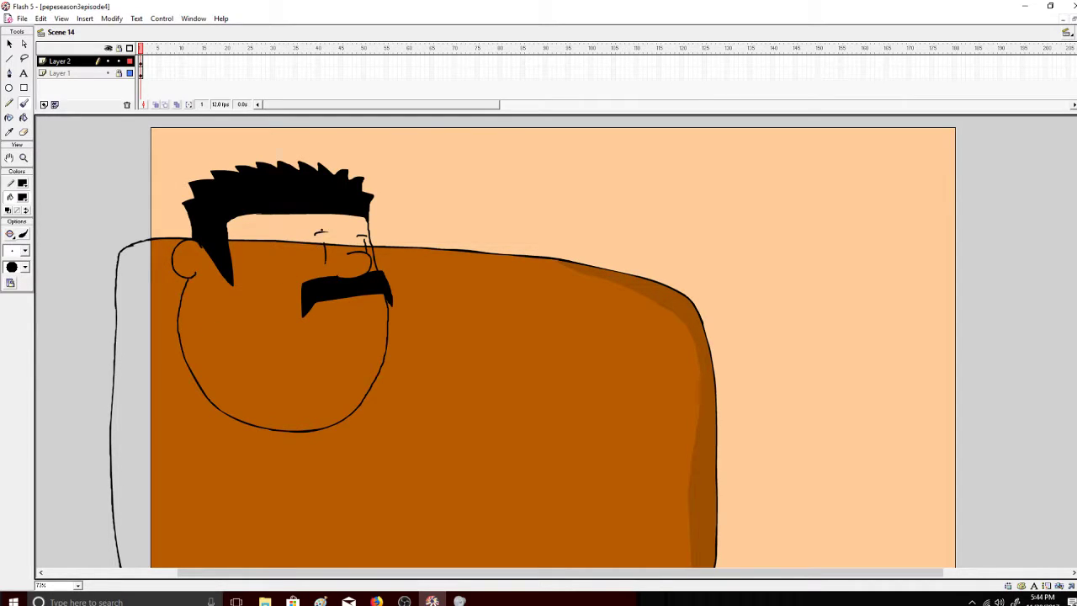
pyautogui.moveTo(320, 228)
pyautogui.mouseDown()
pyautogui.moveTo(328, 263)
pyautogui.moveTo(332, 244)
pyautogui.moveTo(319, 229)
pyautogui.moveTo(361, 236)
pyautogui.moveTo(372, 252)
pyautogui.mouseUp()
pyautogui.moveTo(361, 239); pyautogui.dragTo(370, 251)
pyautogui.hotkey('ctrl', 'z')
pyautogui.moveTo(340, 233); pyautogui.dragTo(342, 247)
pyautogui.hotkey('ctrl', 'z')
pyautogui.moveTo(178, 250); pyautogui.dragTo(180, 291)
pyautogui.moveTo(191, 247); pyautogui.dragTo(179, 242)
pyautogui.hotkey('ctrl', 'z')
pyautogui.hotkey('ctrl', 'z')
pyautogui.hotkey('ctrl', 'z')
pyautogui.hotkey('ctrl', 'y')
# Replace the nose and moustache with ones further forward on the face, add a mouth line, and fill the moustache black.
pyautogui.moveTo(323, 273)
pyautogui.mouseDown()
pyautogui.moveTo(358, 282)
pyautogui.moveTo(294, 290)
pyautogui.moveTo(289, 305)
pyautogui.moveTo(317, 310)
pyautogui.moveTo(370, 285)
pyautogui.moveTo(412, 290)
pyautogui.moveTo(310, 282)
pyautogui.mouseUp()
pyautogui.moveTo(367, 280)
pyautogui.mouseDown()
pyautogui.moveTo(392, 277)
pyautogui.moveTo(357, 255)
pyautogui.moveTo(361, 279)
pyautogui.moveTo(395, 306)
pyautogui.moveTo(384, 287)
pyautogui.mouseUp()
pyautogui.moveTo(365, 290)
pyautogui.mouseDown()
pyautogui.moveTo(378, 281)
pyautogui.moveTo(372, 256)
pyautogui.mouseUp()
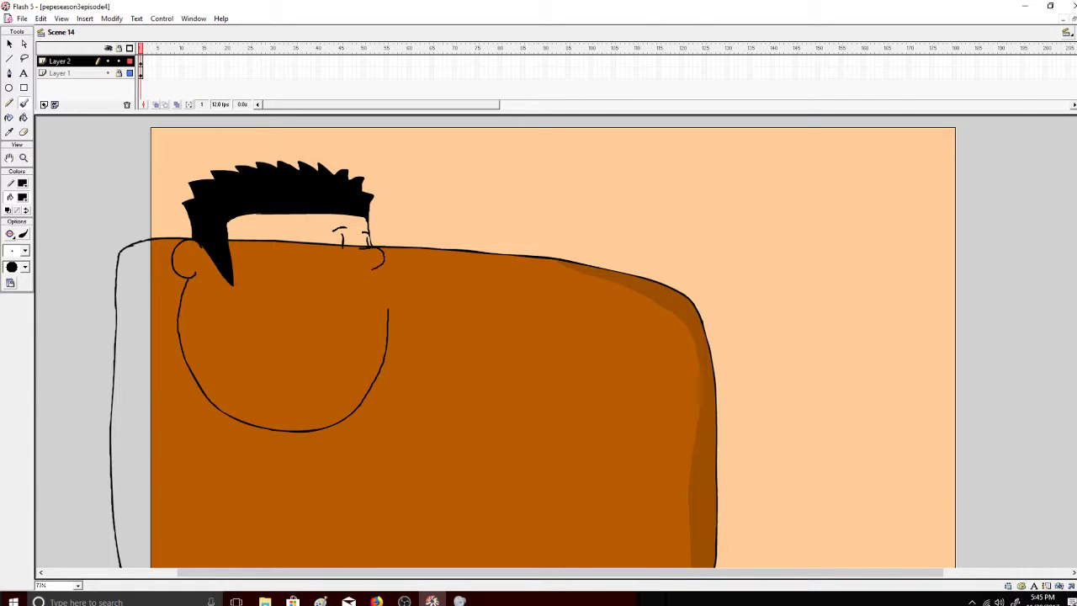
pyautogui.moveTo(376, 270)
pyautogui.mouseDown()
pyautogui.moveTo(354, 267)
pyautogui.moveTo(323, 312)
pyautogui.moveTo(363, 291)
pyautogui.moveTo(402, 296)
pyautogui.moveTo(402, 276)
pyautogui.mouseUp()
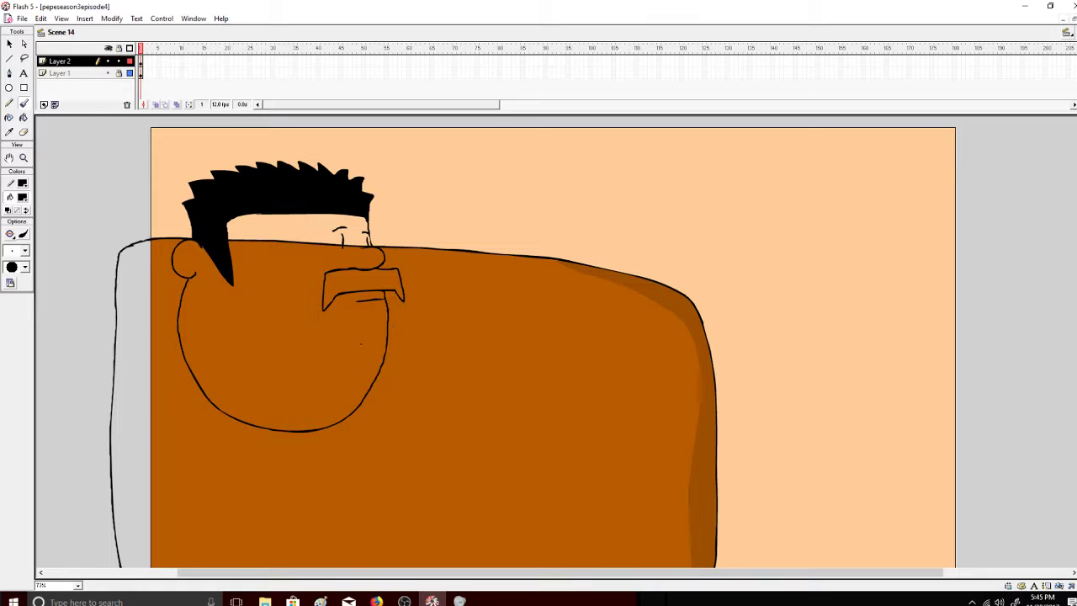
pyautogui.click(24, 118)
pyautogui.click(354, 276)
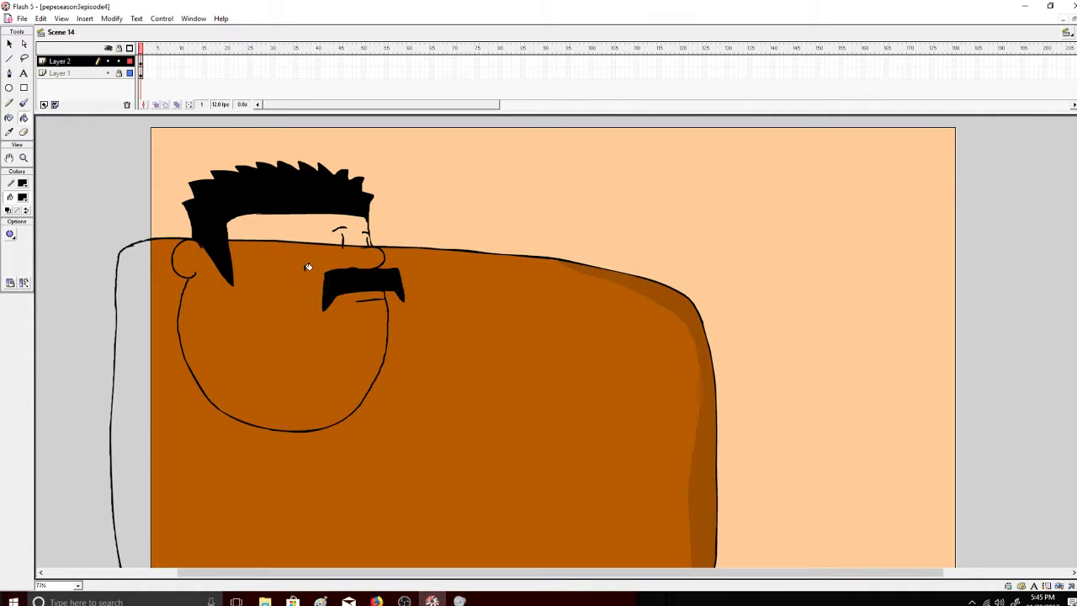
# Brush the man's wide body outline from the neck to below the stage, plus the front shoulder, short sleeve and start of the forearm.
pyautogui.click(24, 103)
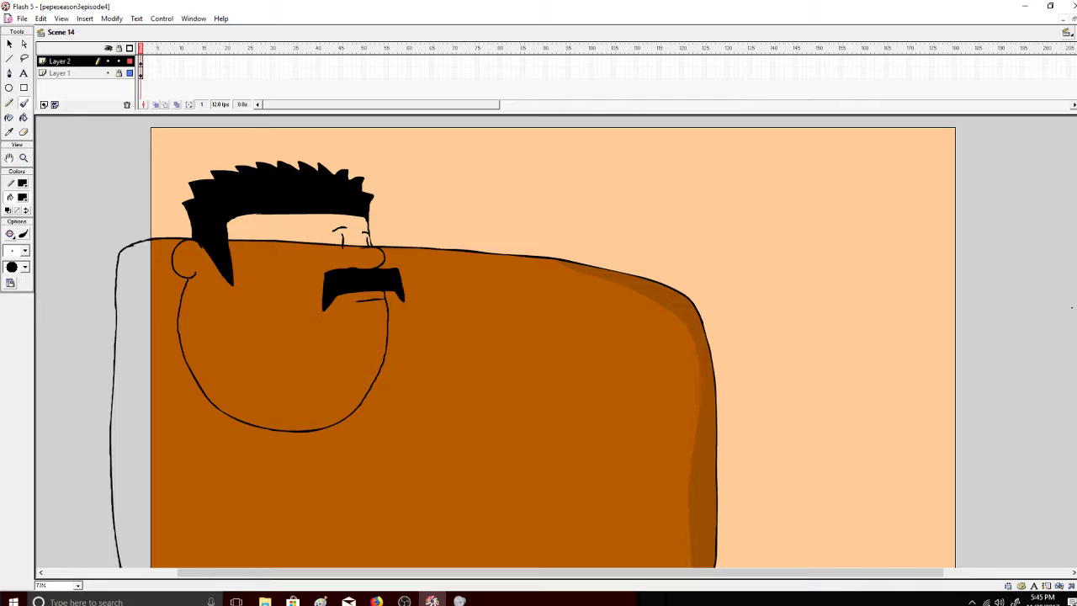
pyautogui.scroll(-3, 259, 312)
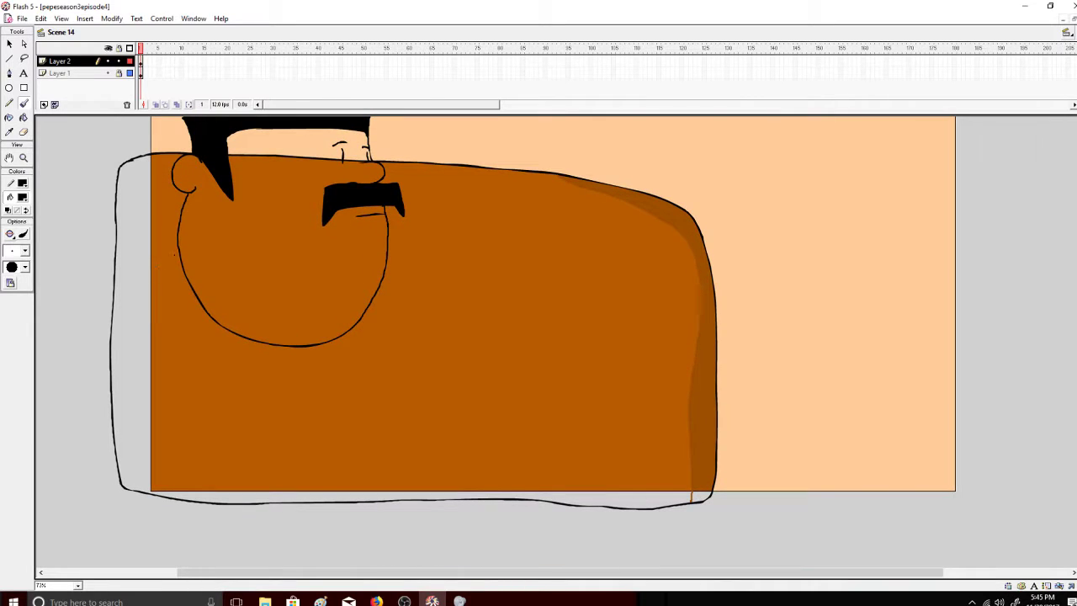
pyautogui.moveTo(180, 253)
pyautogui.mouseDown()
pyautogui.moveTo(113, 267)
pyautogui.moveTo(75, 293)
pyautogui.moveTo(54, 355)
pyautogui.moveTo(53, 407)
pyautogui.moveTo(74, 488)
pyautogui.moveTo(130, 524)
pyautogui.moveTo(236, 536)
pyautogui.moveTo(361, 532)
pyautogui.moveTo(465, 486)
pyautogui.mouseUp()
pyautogui.moveTo(388, 261)
pyautogui.mouseDown()
pyautogui.moveTo(433, 286)
pyautogui.moveTo(472, 349)
pyautogui.moveTo(469, 360)
pyautogui.moveTo(423, 334)
pyautogui.mouseUp()
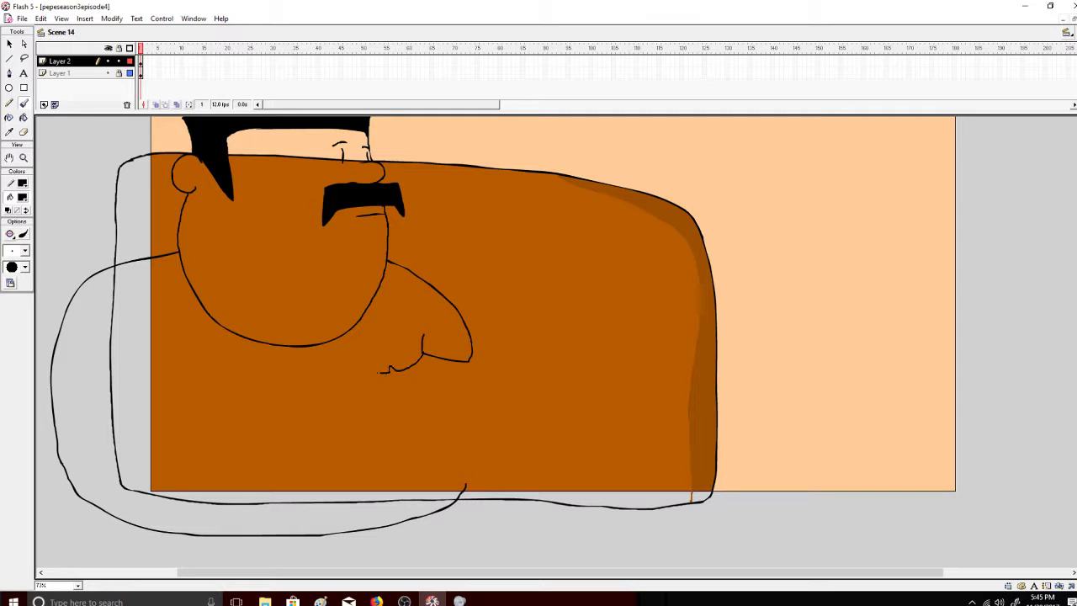
# Draw the forearm and hand gripping a banded drink can, redrawing the can narrower, and close the body outline below the elbow.
pyautogui.moveTo(381, 372)
pyautogui.mouseDown()
pyautogui.moveTo(370, 379)
pyautogui.moveTo(384, 401)
pyautogui.moveTo(431, 397)
pyautogui.moveTo(466, 360)
pyautogui.mouseUp()
pyautogui.moveTo(397, 412); pyautogui.dragTo(398, 402)
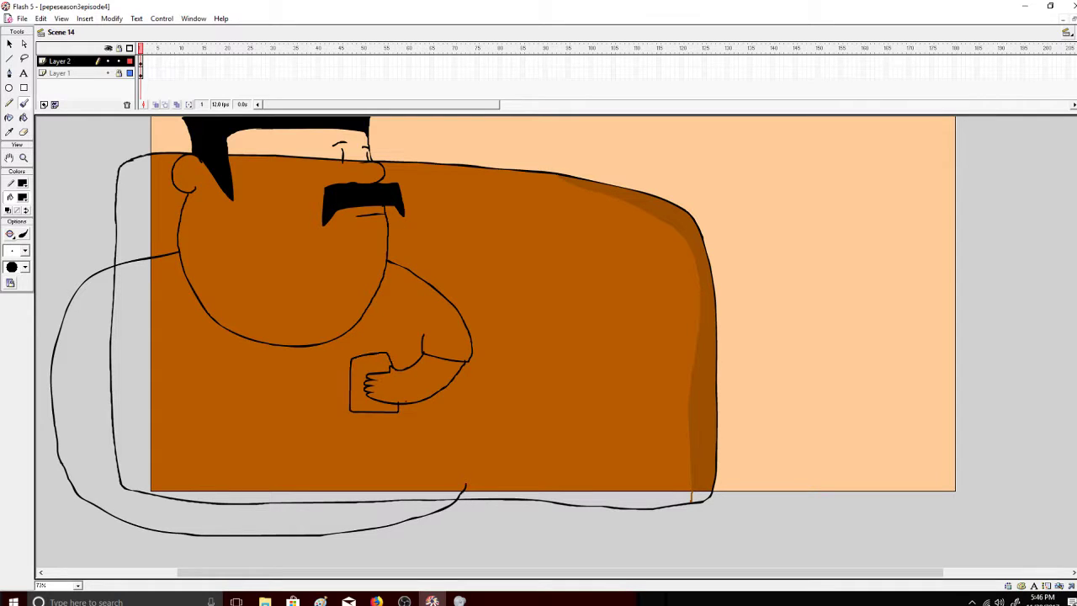
pyautogui.hotkey('ctrl', 'z')
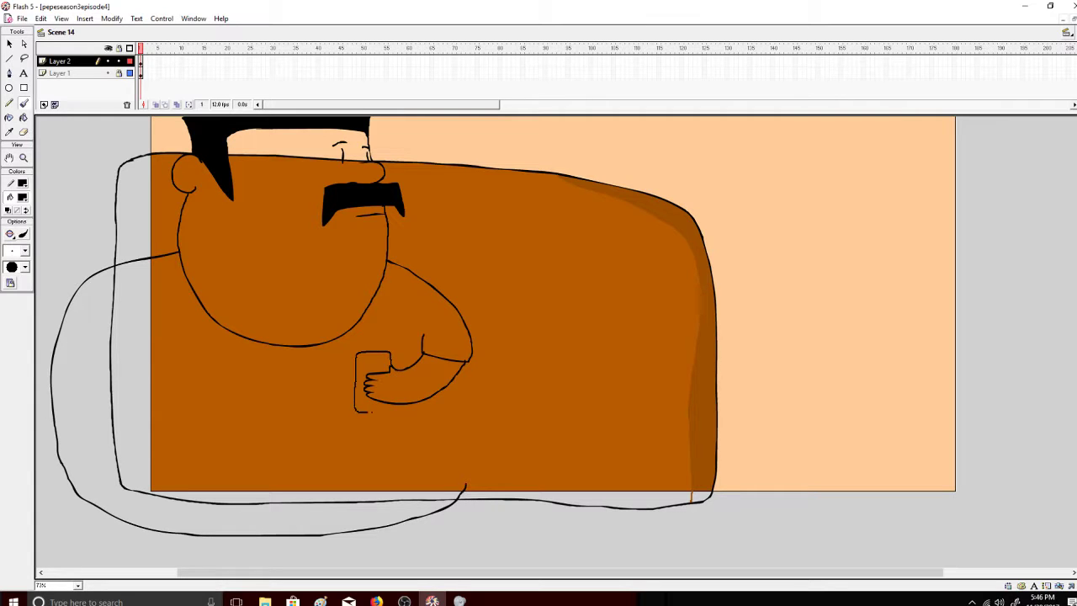
pyautogui.moveTo(392, 407); pyautogui.dragTo(393, 401)
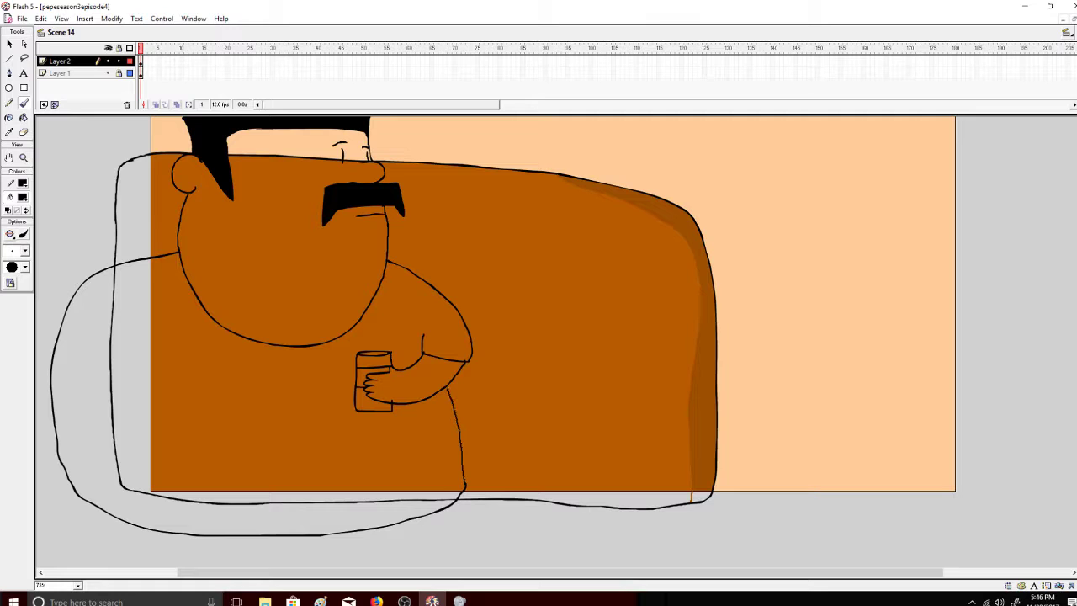
pyautogui.moveTo(448, 390); pyautogui.dragTo(446, 387)
# Fill the man's face, ear, nose, forearm and hand with the orange skin colour.
pyautogui.scroll(3, 526, 299)
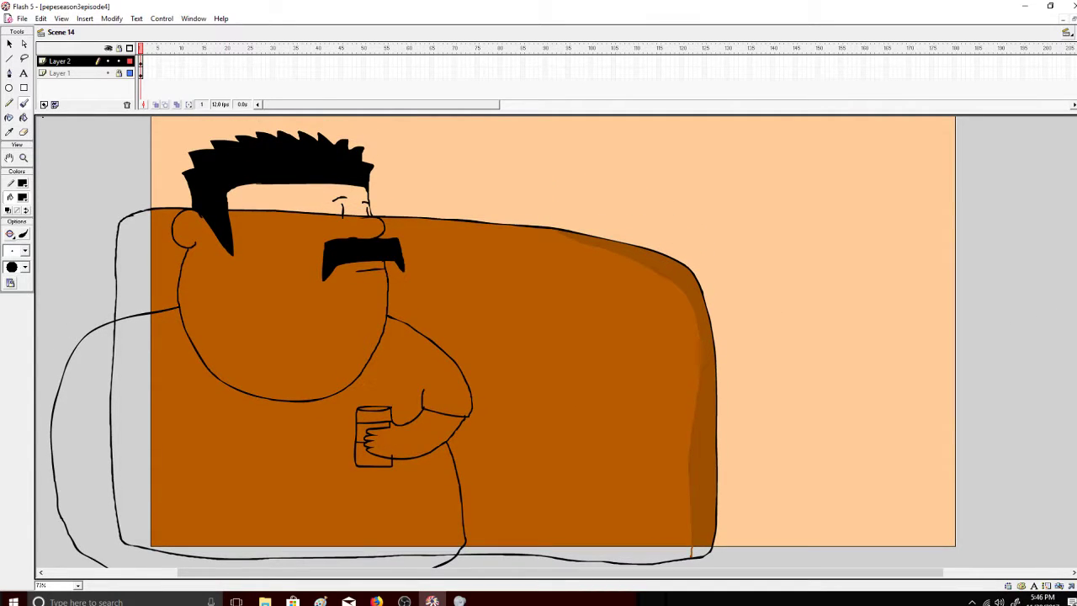
pyautogui.click(24, 117)
pyautogui.click(23, 197)
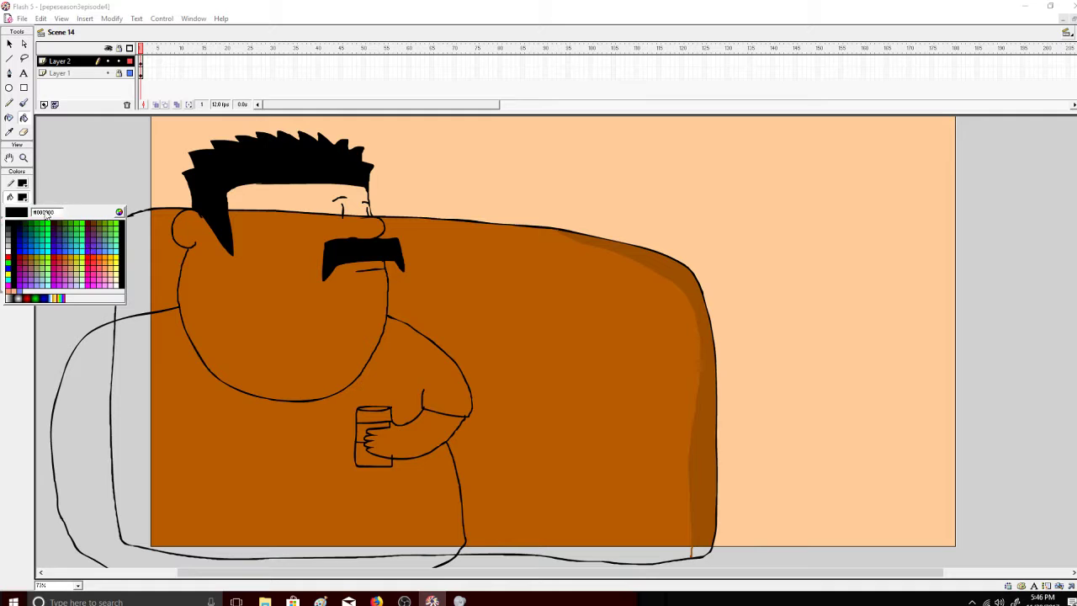
pyautogui.click(105, 258)
pyautogui.click(23, 197)
pyautogui.click(103, 258)
pyautogui.click(247, 271)
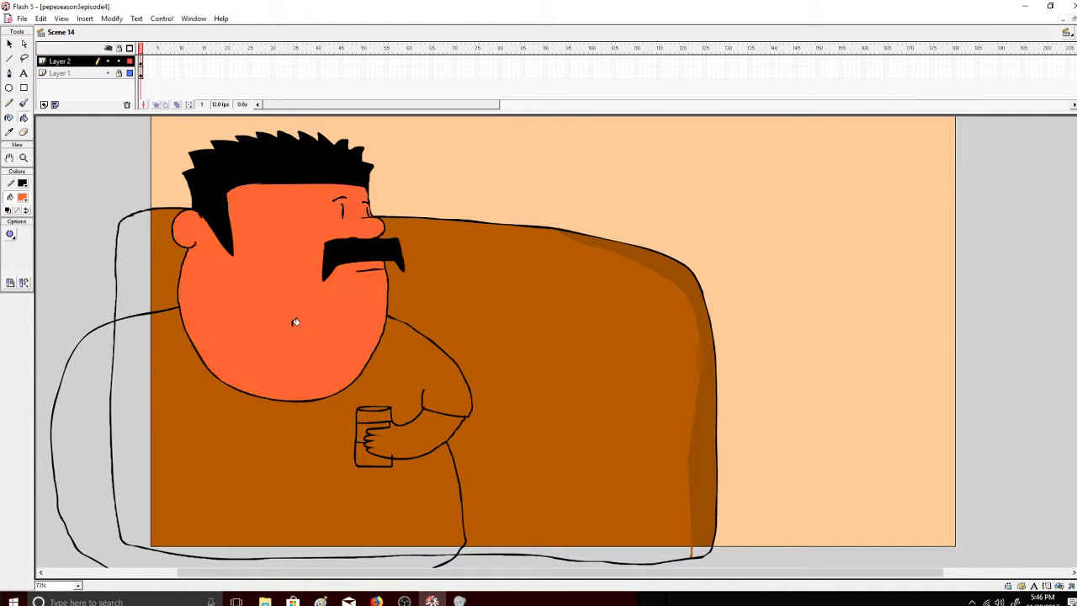
pyautogui.click(384, 424)
# Fill the man's shirt and sleeve with white.
pyautogui.click(22, 196)
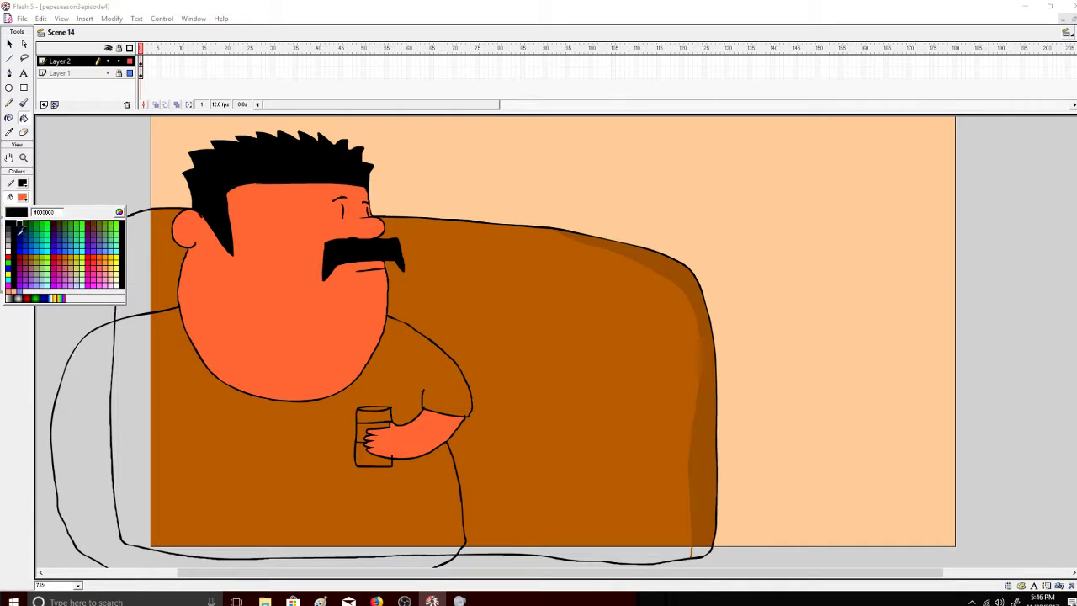
pyautogui.click(9, 250)
pyautogui.click(185, 418)
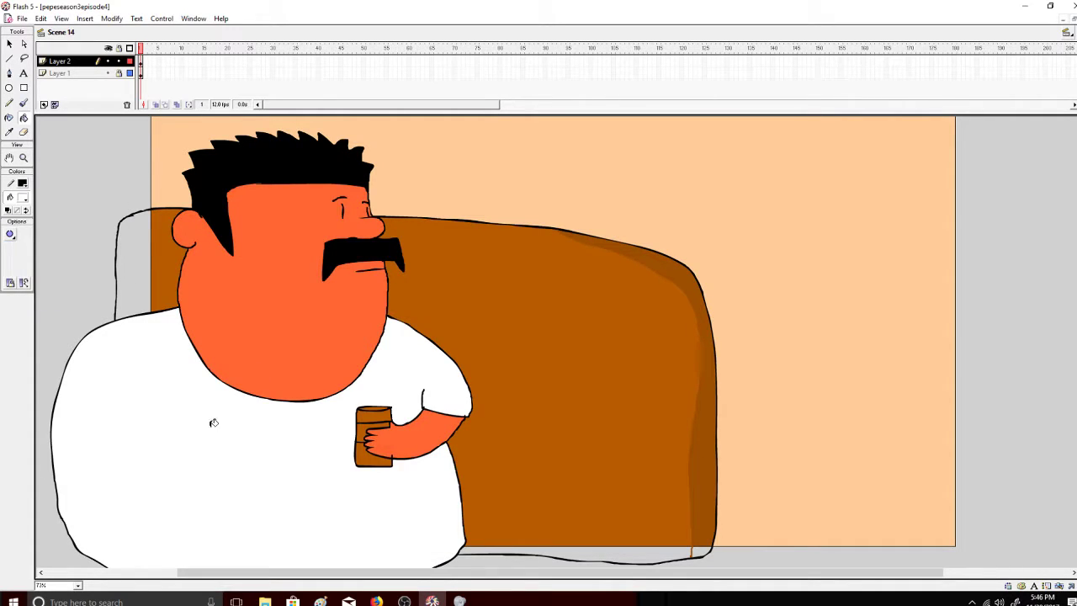
# Fill the upper and lower bands of the can with blue, red 0, green 153, blue 204.
pyautogui.click(23, 199)
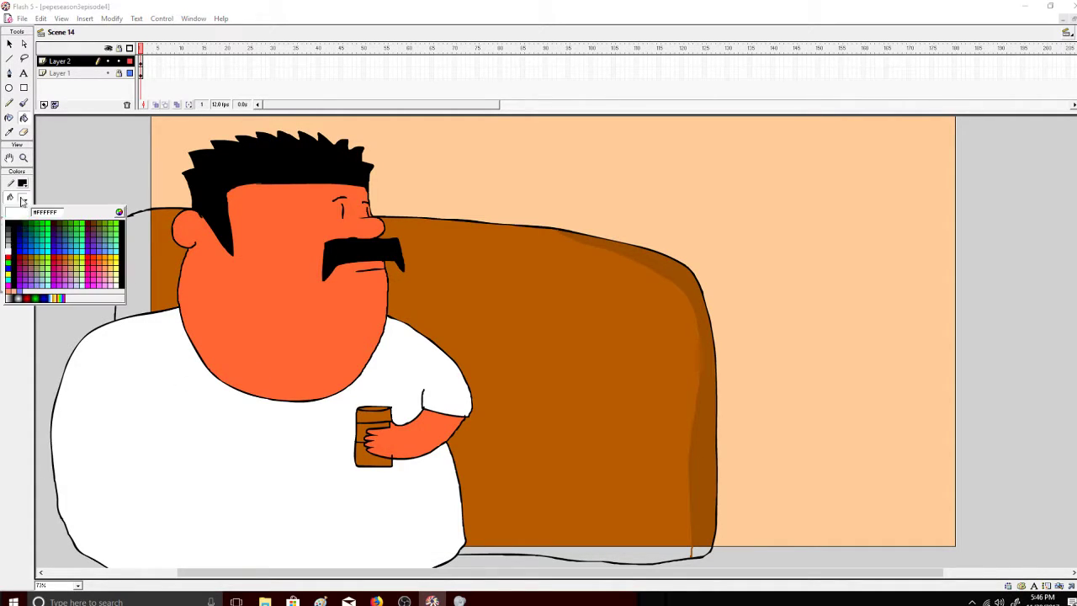
pyautogui.click(37, 244)
pyautogui.click(22, 198)
pyautogui.click(120, 211)
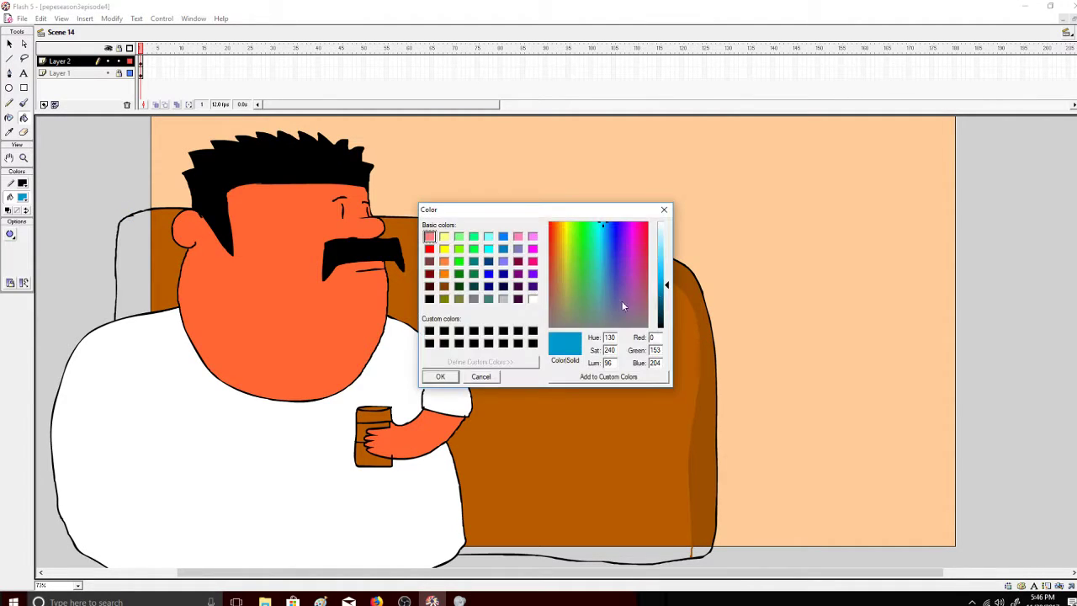
pyautogui.click(441, 377)
pyautogui.click(374, 460)
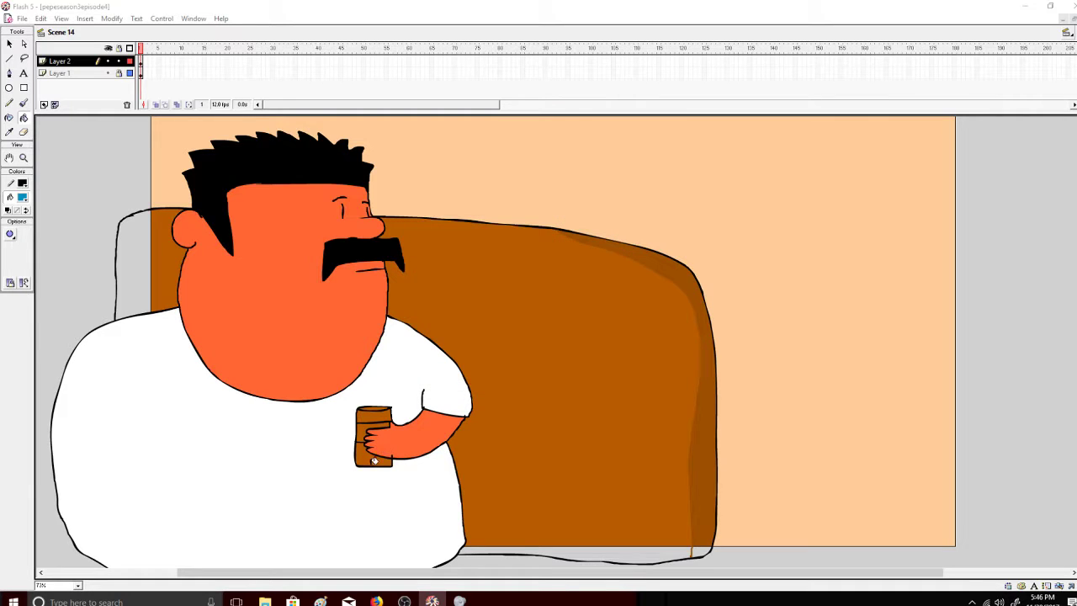
pyautogui.click(376, 412)
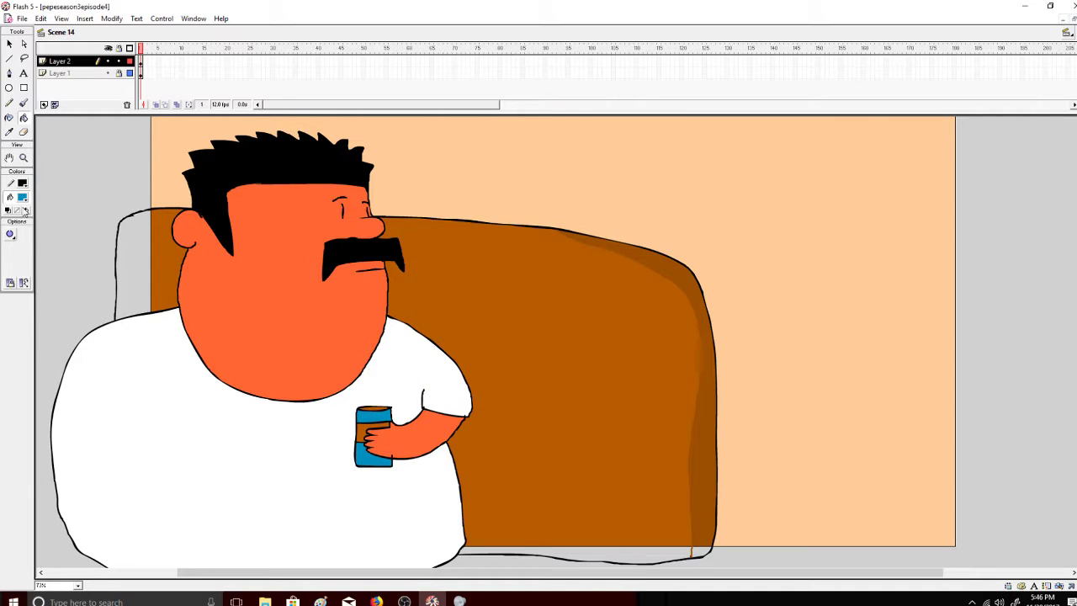
# Fill the can's middle band with a lighter blue, red 0, green 181, blue 240.
pyautogui.click(23, 199)
pyautogui.click(119, 211)
pyautogui.click(666, 280)
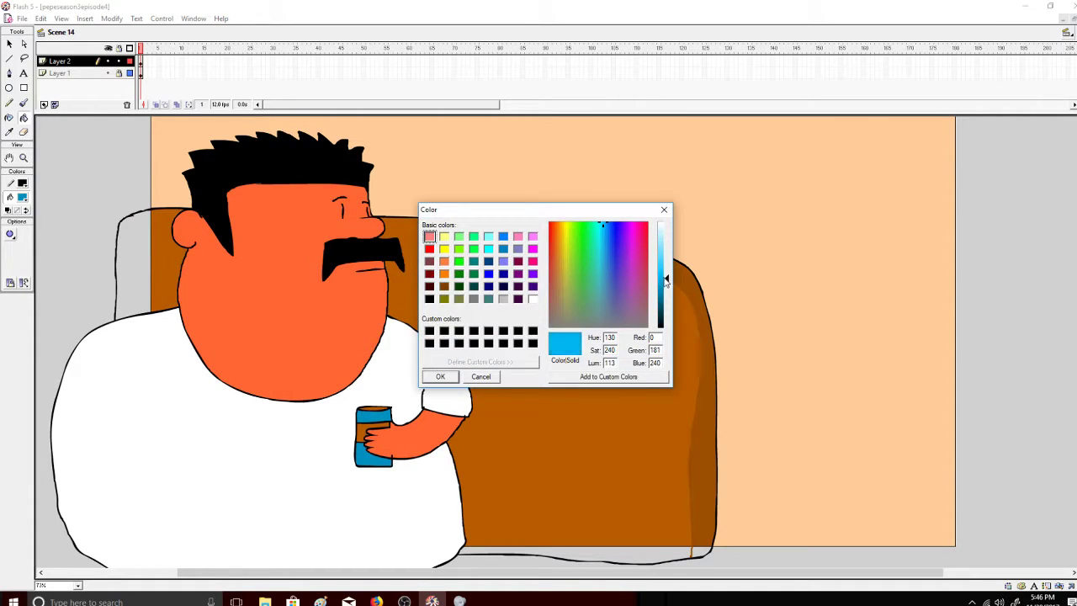
pyautogui.click(440, 376)
pyautogui.click(372, 431)
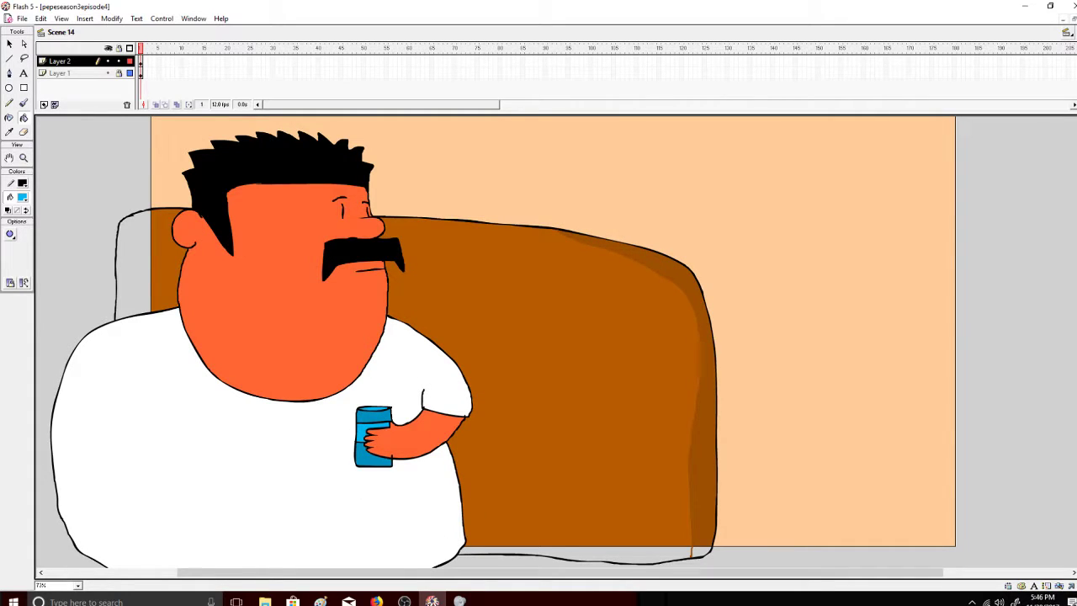
# Switch to the YouTube live dashboard in the browser and check the stream preview, chat and stream health log.
pyautogui.click(380, 601)
pyautogui.click(380, 601)
pyautogui.click(378, 601)
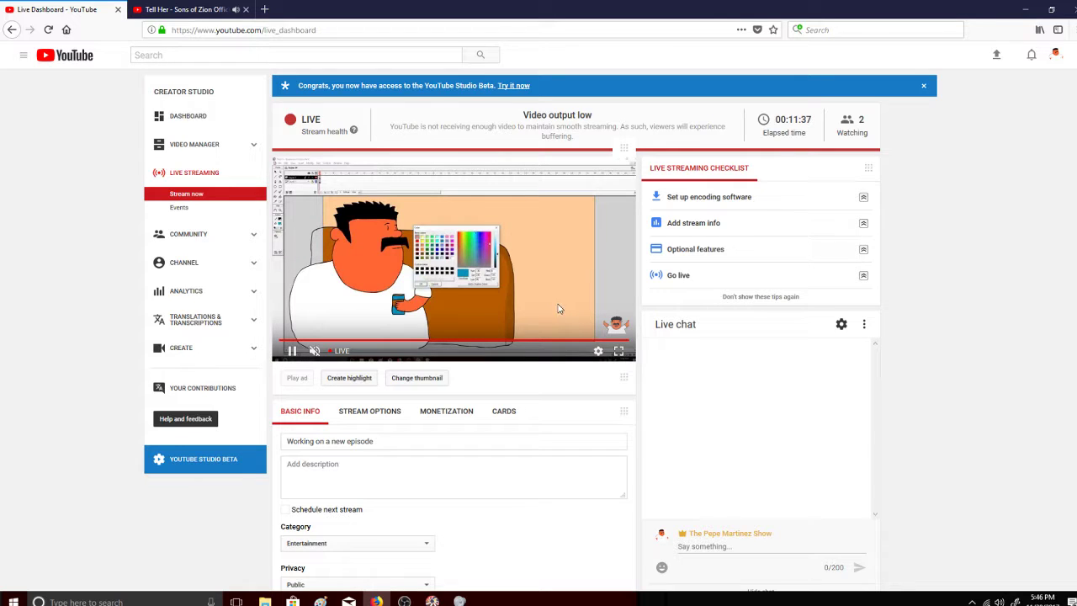
pyautogui.scroll(-5, 329, 181)
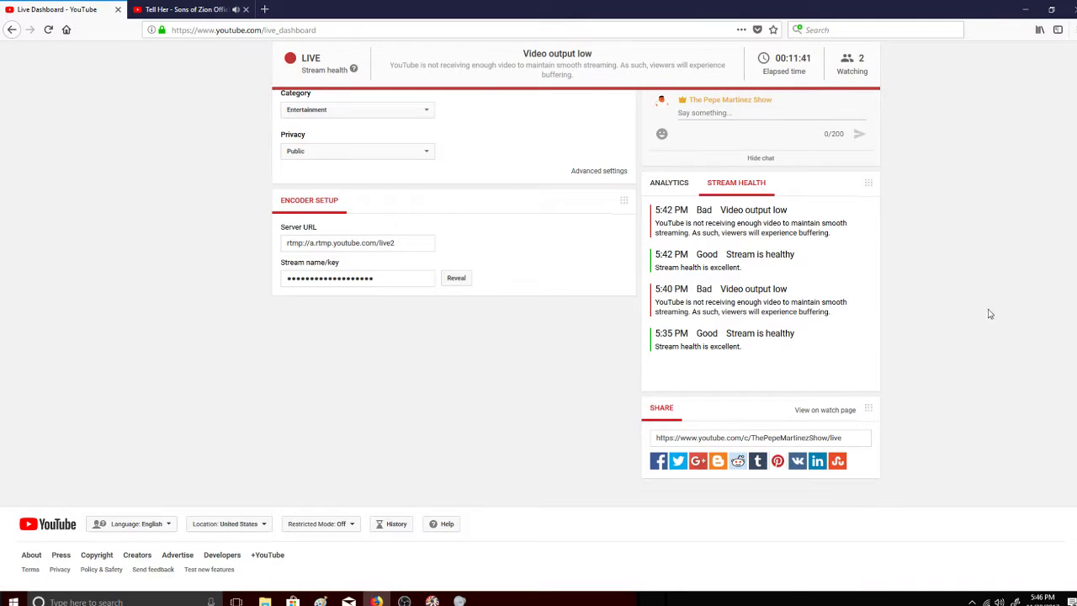
pyautogui.scroll(5, 1062, 99)
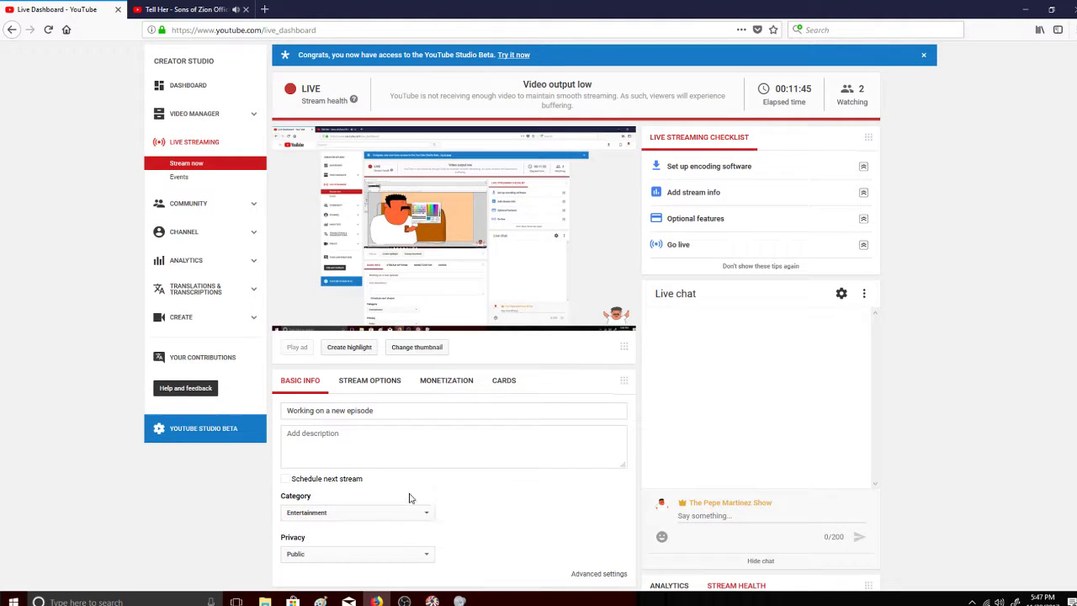
pyautogui.click(432, 601)
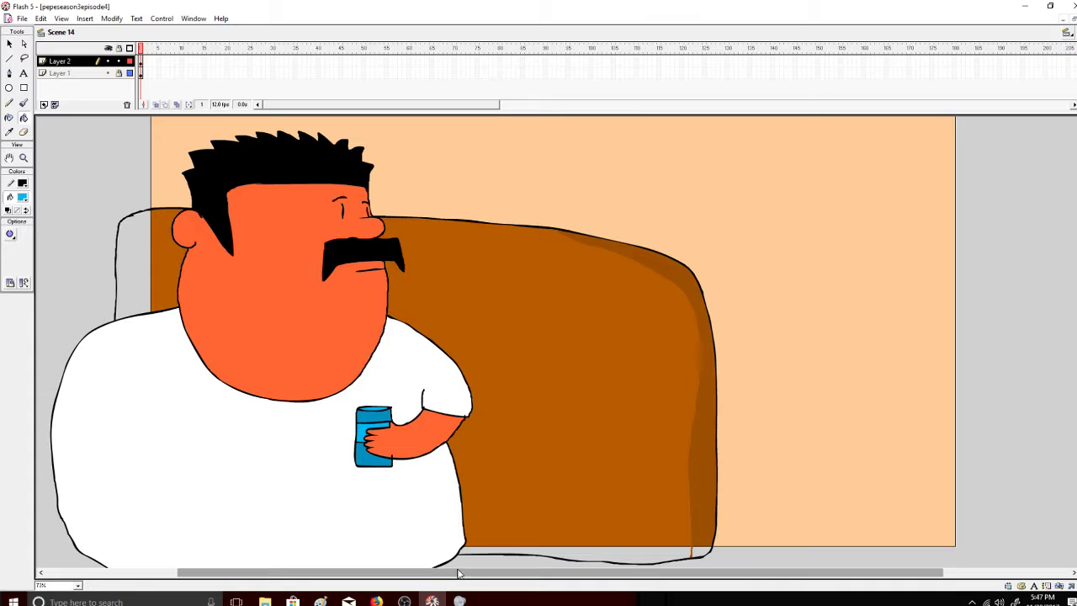
# Reload the YouTube live dashboard and check the stream preview again.
pyautogui.click(377, 601)
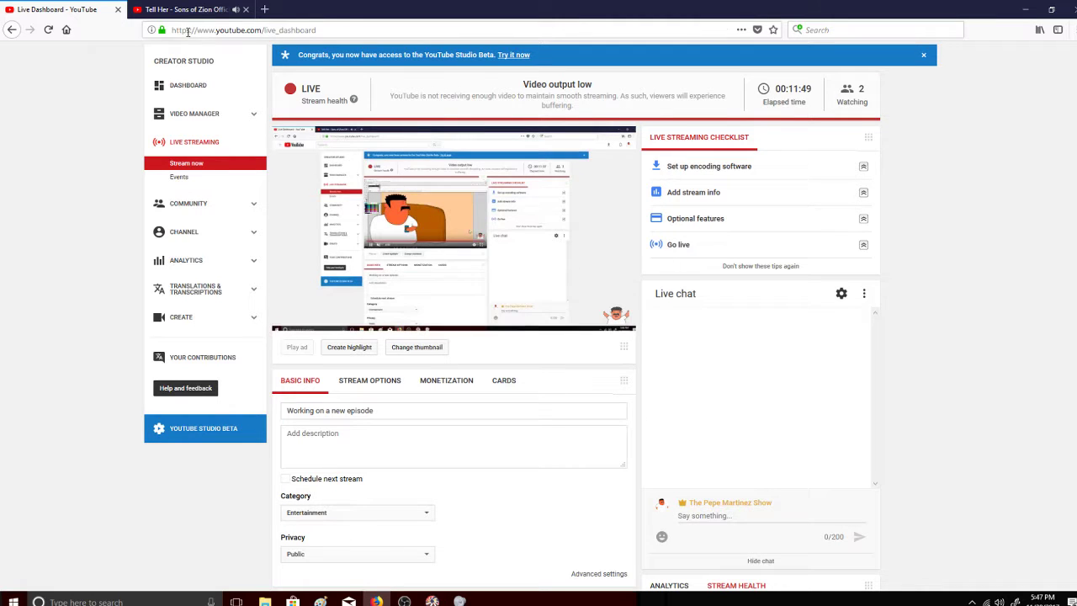
pyautogui.click(48, 30)
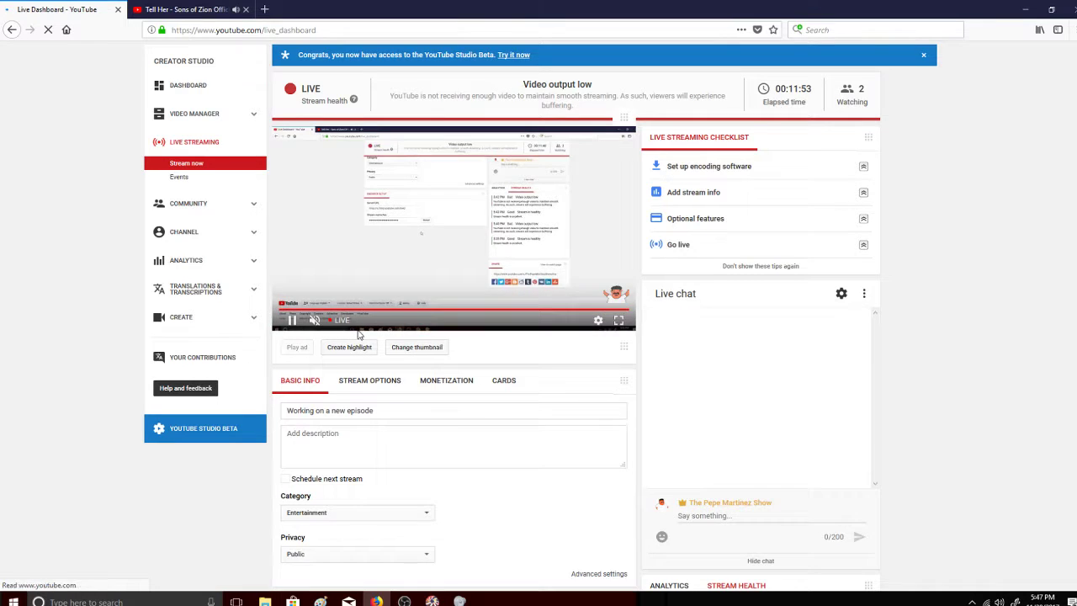
pyautogui.click(296, 132)
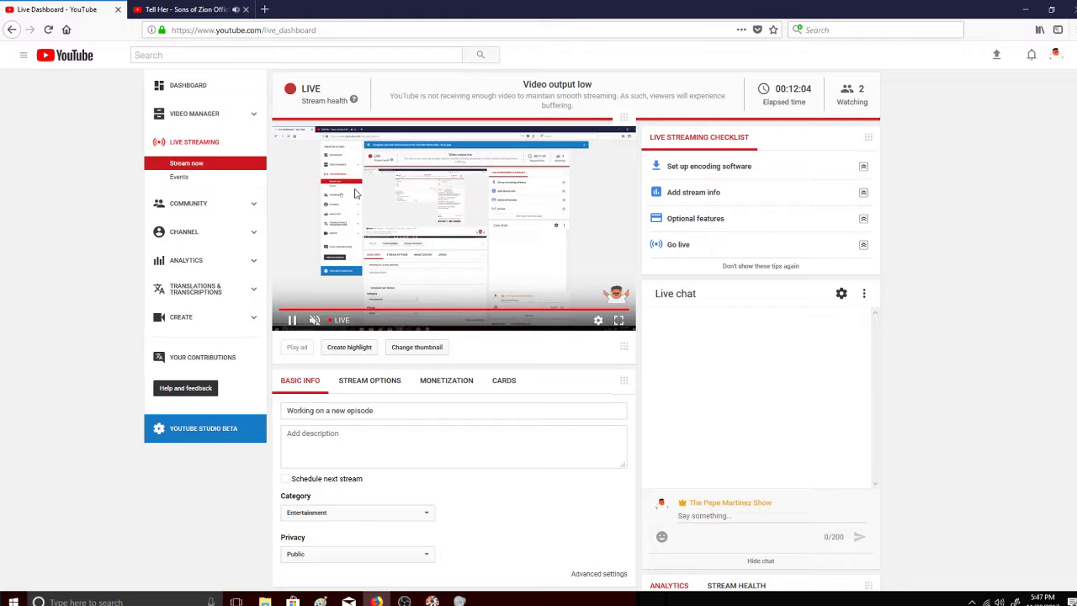
pyautogui.click(376, 600)
# Switch to OBS and check the streaming status and audio mixer, then return to the Flash drawing.
pyautogui.click(405, 601)
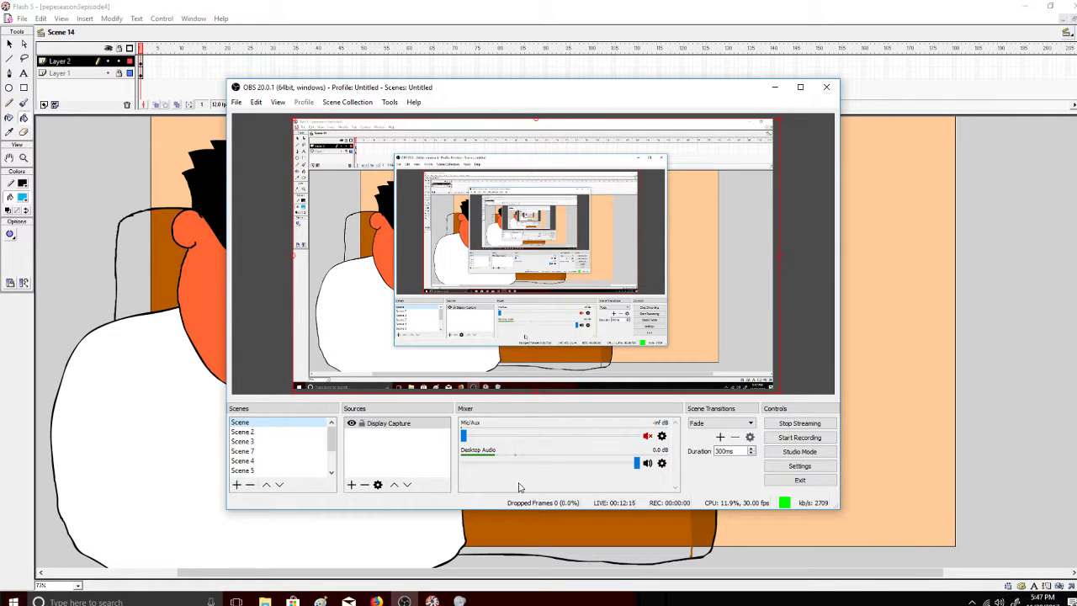
pyautogui.scroll(-1, 332, 446)
pyautogui.scroll(-1, 332, 446)
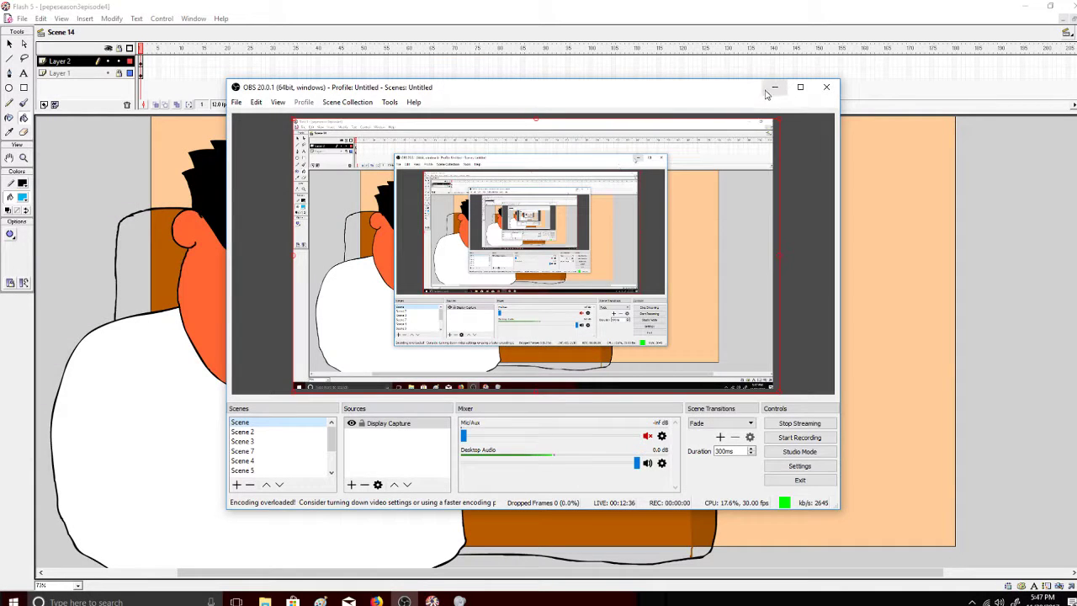
pyautogui.click(772, 88)
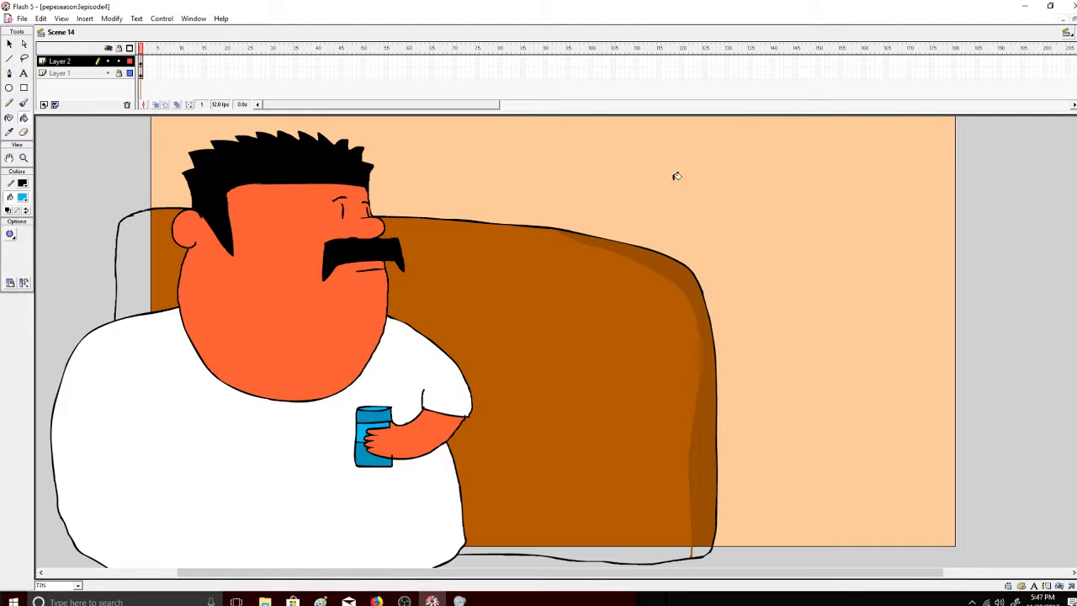
# Set the Brush to a black fill.
pyautogui.click(23, 103)
pyautogui.click(22, 197)
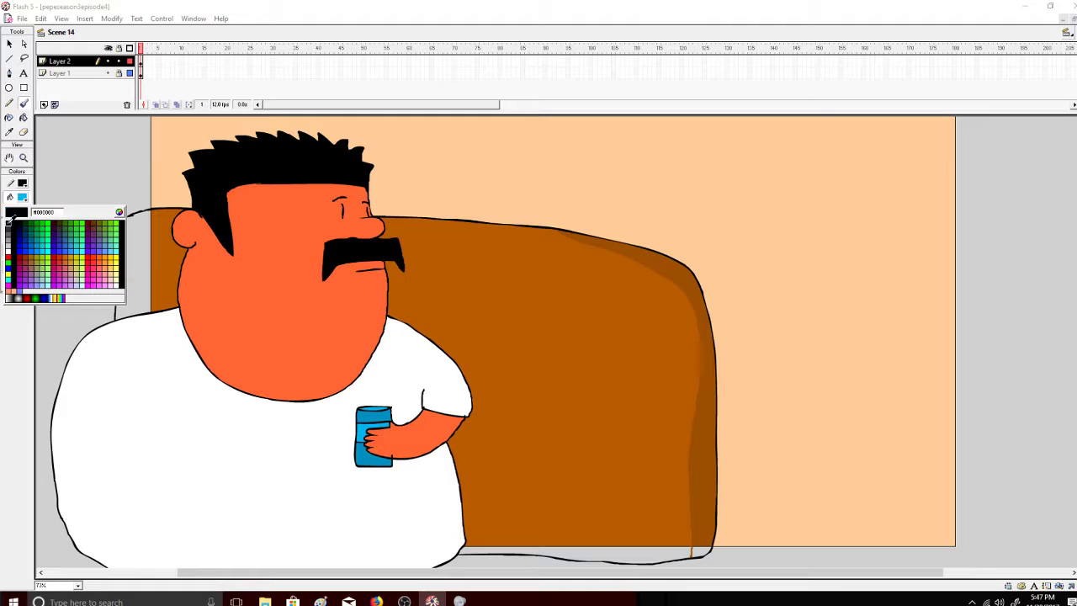
pyautogui.click(11, 215)
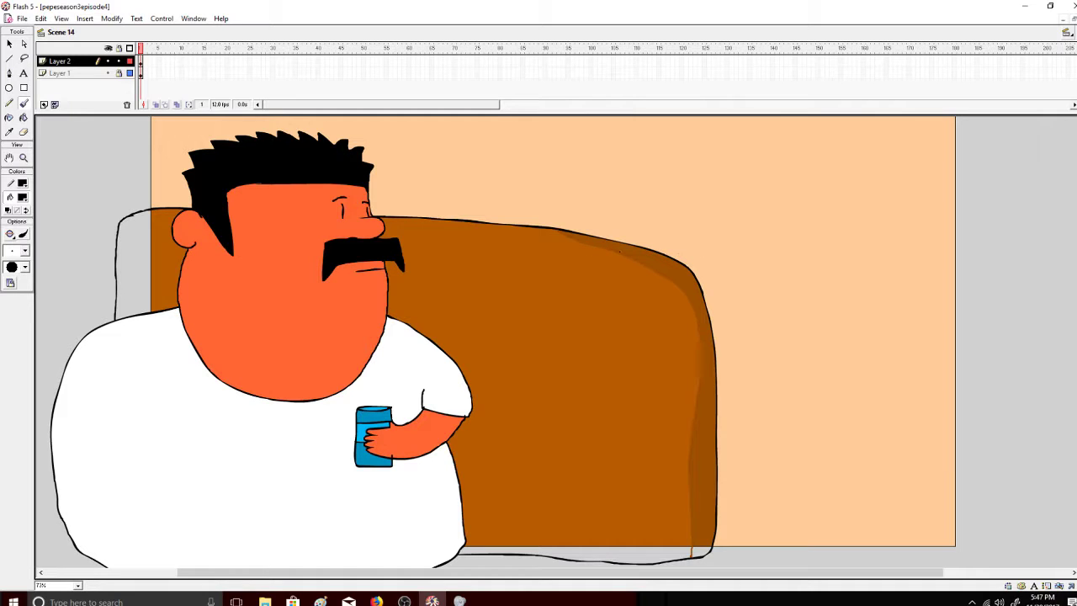
# With Layer 1 unlocked and Layer 2 locked, paint over the couch's shaded right end in the peach wall colour with the largest brush.
pyautogui.click(87, 74)
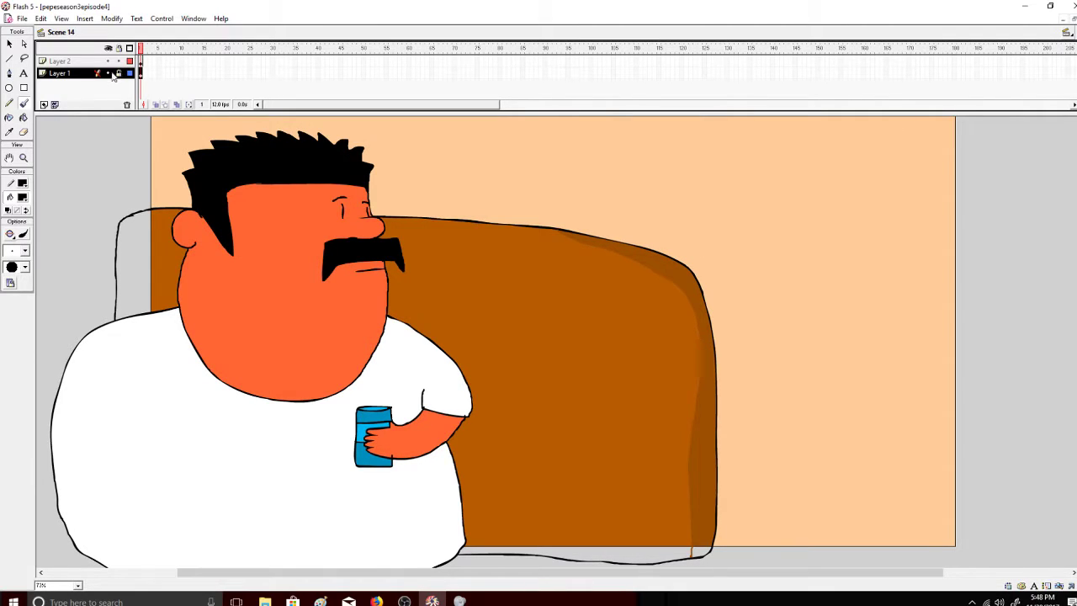
pyautogui.click(114, 75)
pyautogui.click(24, 44)
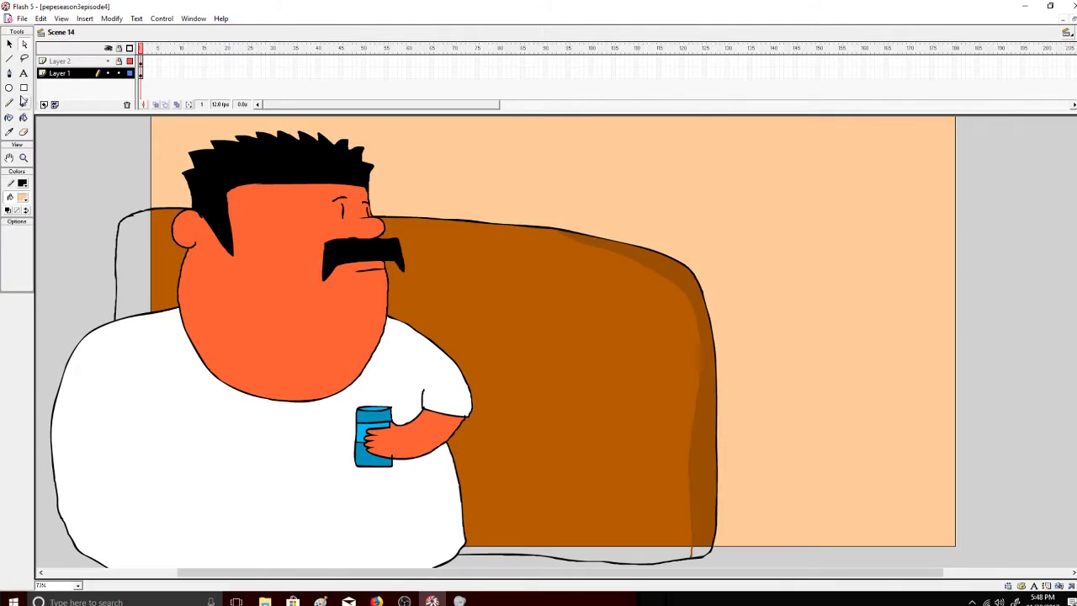
pyautogui.click(22, 102)
pyautogui.click(25, 250)
pyautogui.click(23, 395)
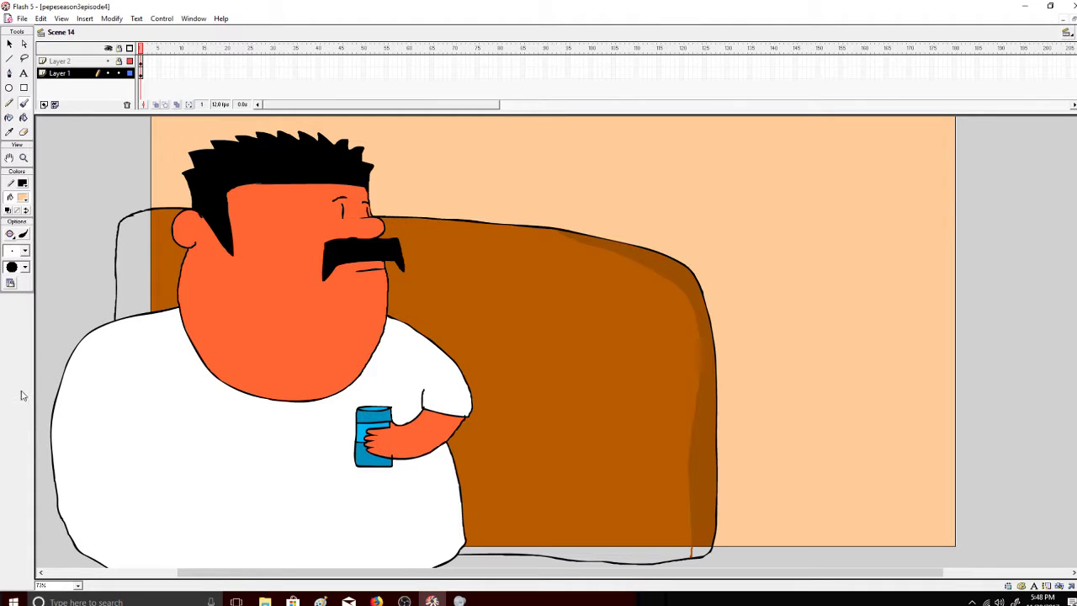
pyautogui.moveTo(649, 266)
pyautogui.mouseDown()
pyautogui.moveTo(565, 235)
pyautogui.moveTo(671, 308)
pyautogui.moveTo(649, 257)
pyautogui.moveTo(695, 313)
pyautogui.moveTo(710, 297)
pyautogui.moveTo(719, 362)
pyautogui.moveTo(695, 540)
pyautogui.moveTo(712, 519)
pyautogui.mouseUp()
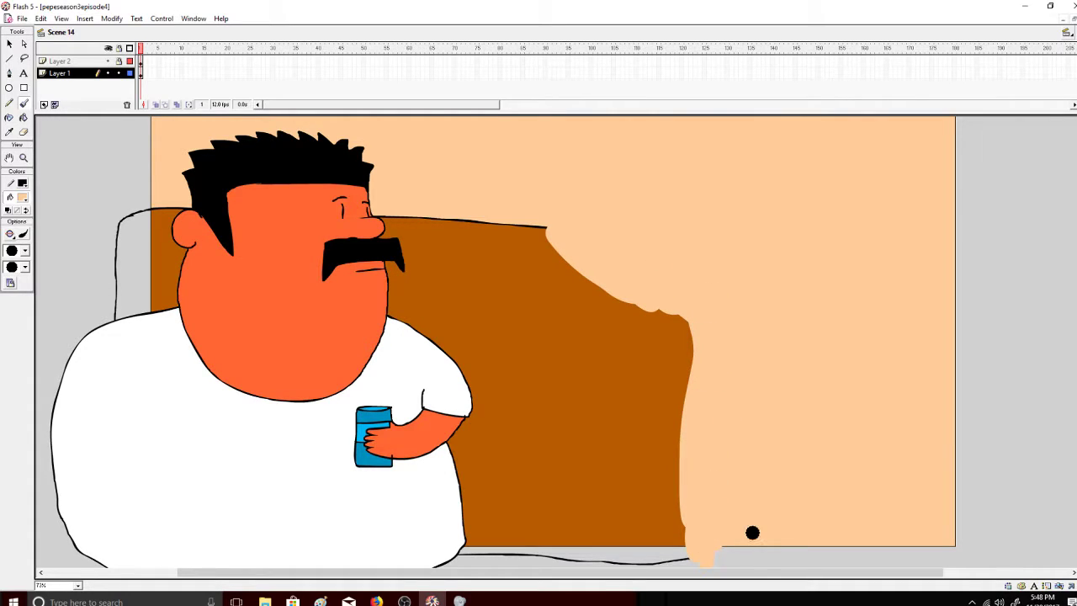
pyautogui.moveTo(699, 557); pyautogui.dragTo(719, 559)
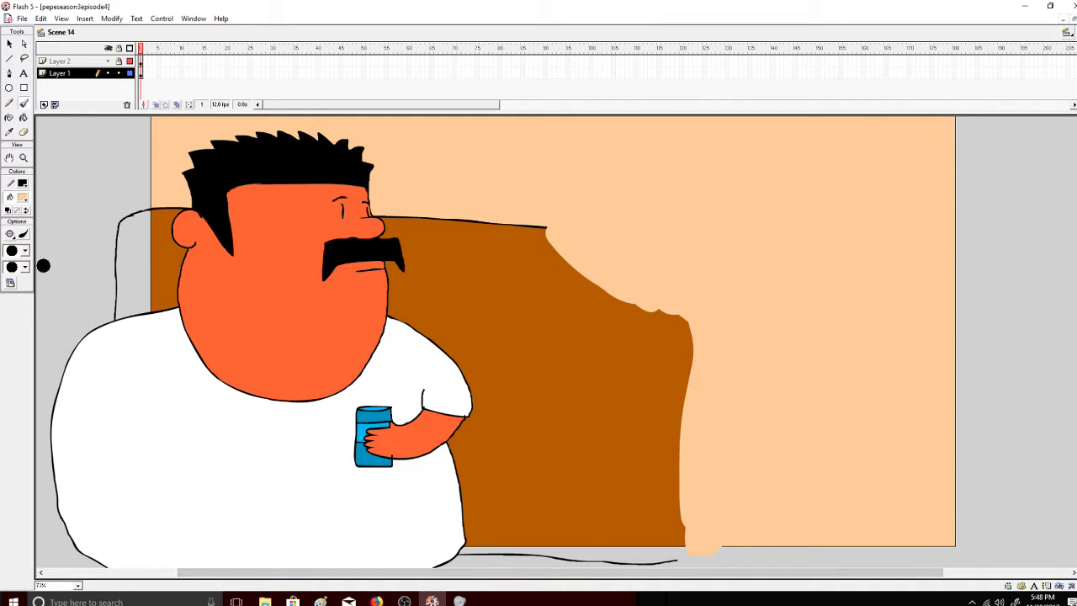
# With the smallest Brush in black, outline the couch's rounded right end from the backrest's top edge down to its base.
pyautogui.click(22, 198)
pyautogui.click(8, 223)
pyautogui.click(24, 250)
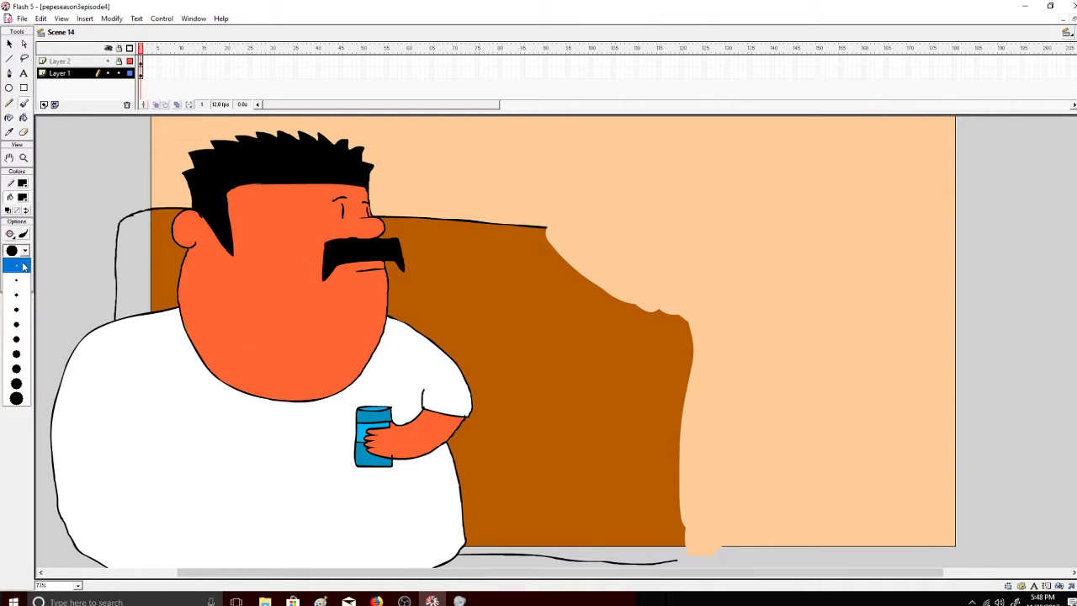
pyautogui.click(22, 265)
pyautogui.click(23, 198)
pyautogui.click(10, 220)
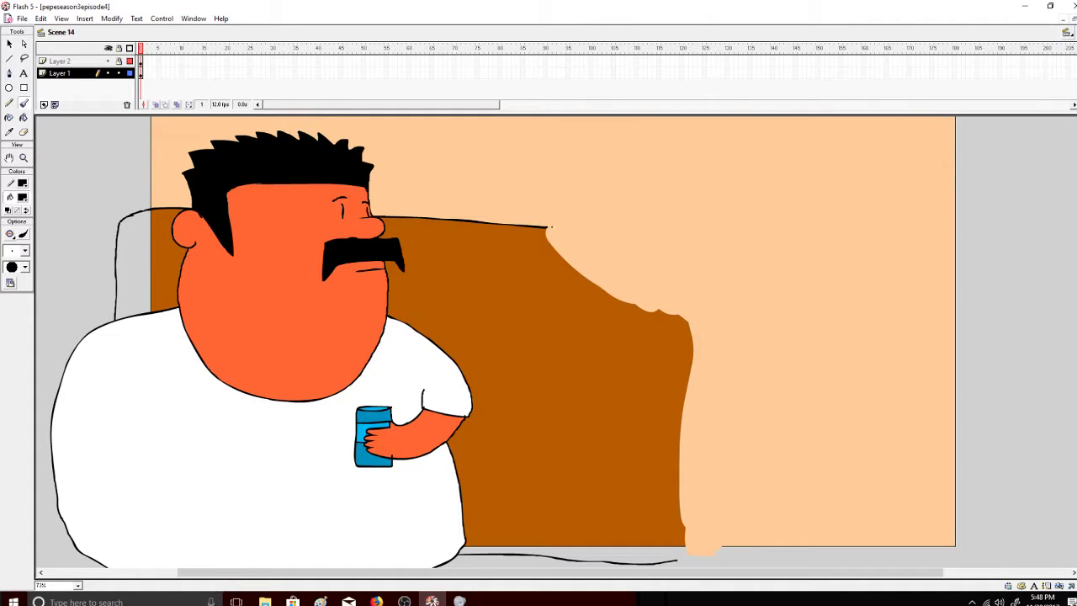
pyautogui.moveTo(624, 229); pyautogui.dragTo(702, 239)
pyautogui.moveTo(772, 321); pyautogui.dragTo(782, 515)
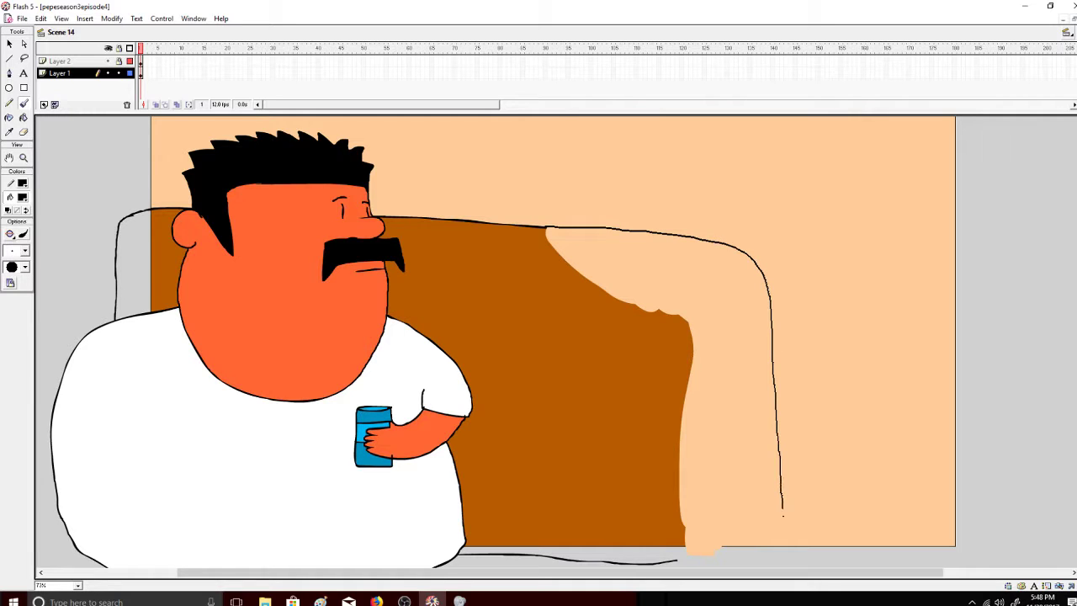
pyautogui.moveTo(770, 556); pyautogui.dragTo(705, 557)
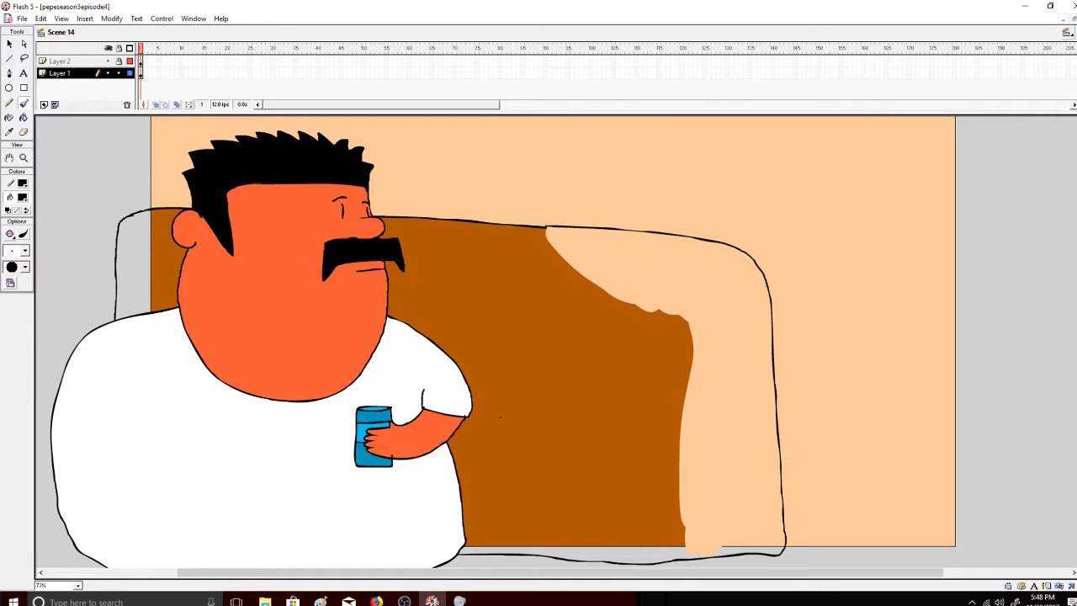
# Fill the outlined right end of the couch with the brown sampled from the backrest.
pyautogui.click(24, 118)
pyautogui.click(22, 197)
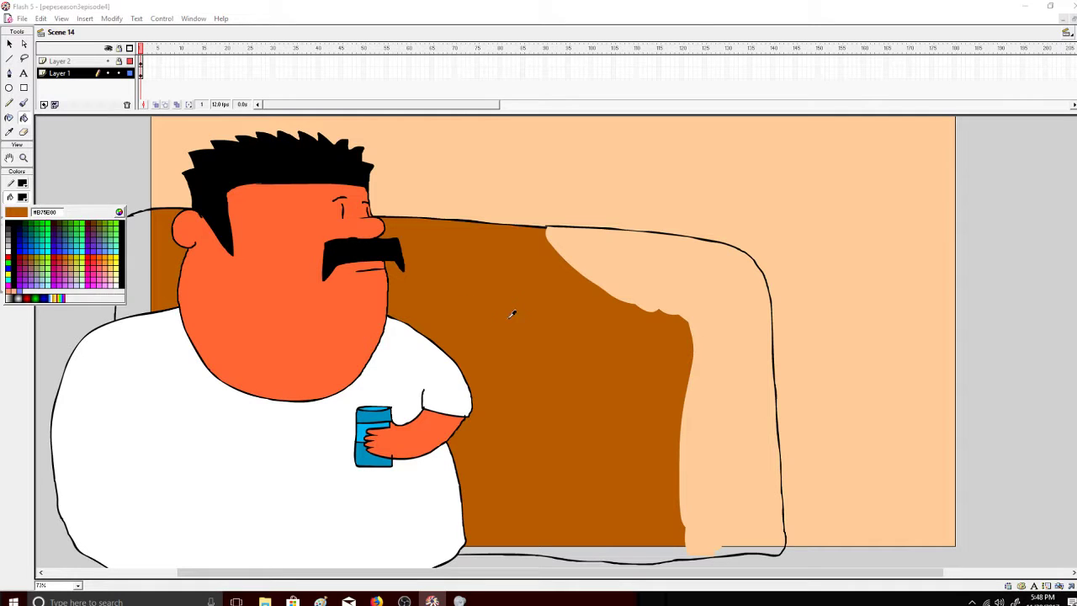
pyautogui.click(514, 312)
pyautogui.click(587, 308)
# Mix a darker shade of the couch brown, brush a shading edge along the couch's right end, and fill that strip.
pyautogui.click(23, 102)
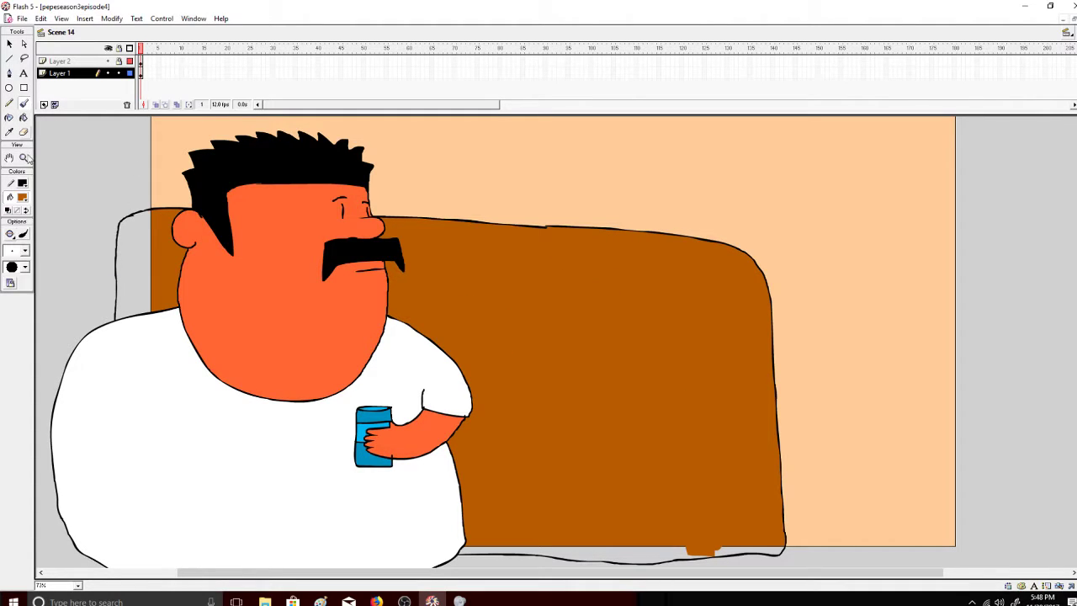
pyautogui.click(23, 197)
pyautogui.click(119, 211)
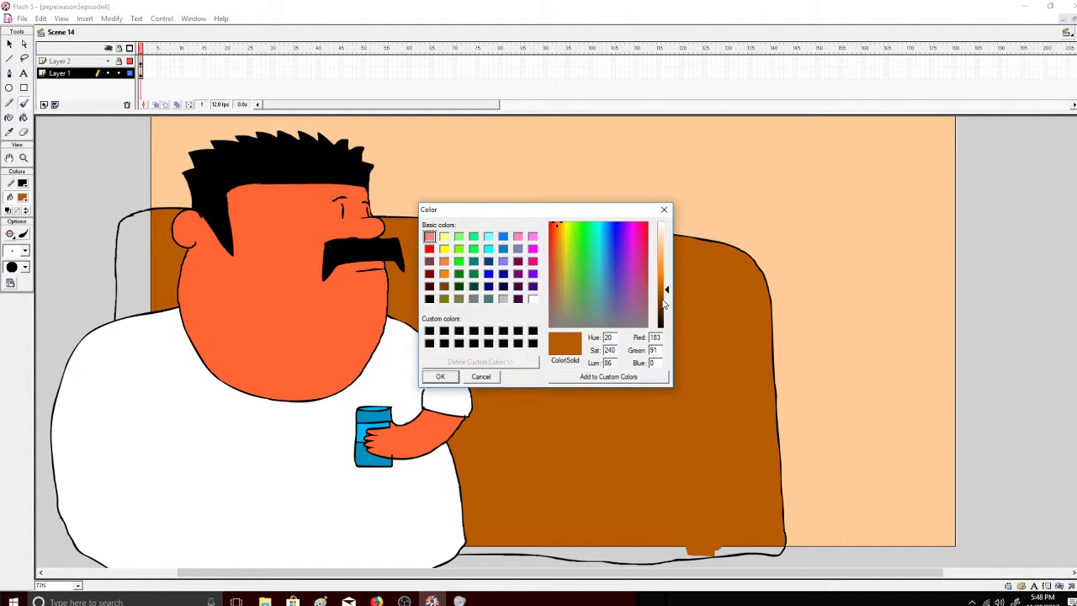
pyautogui.click(661, 298)
pyautogui.click(440, 376)
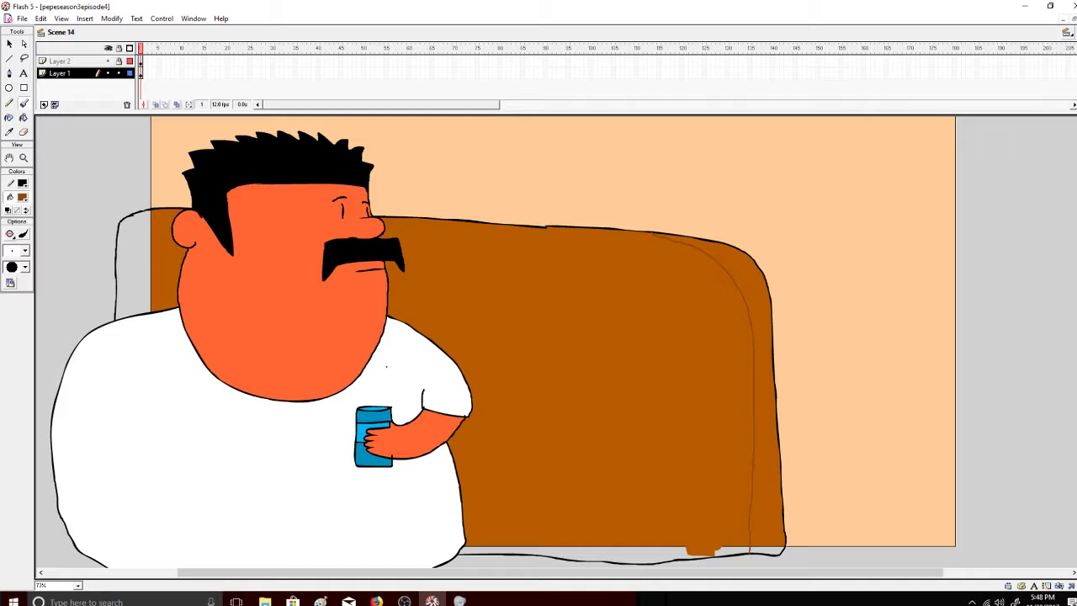
pyautogui.click(23, 117)
pyautogui.click(738, 259)
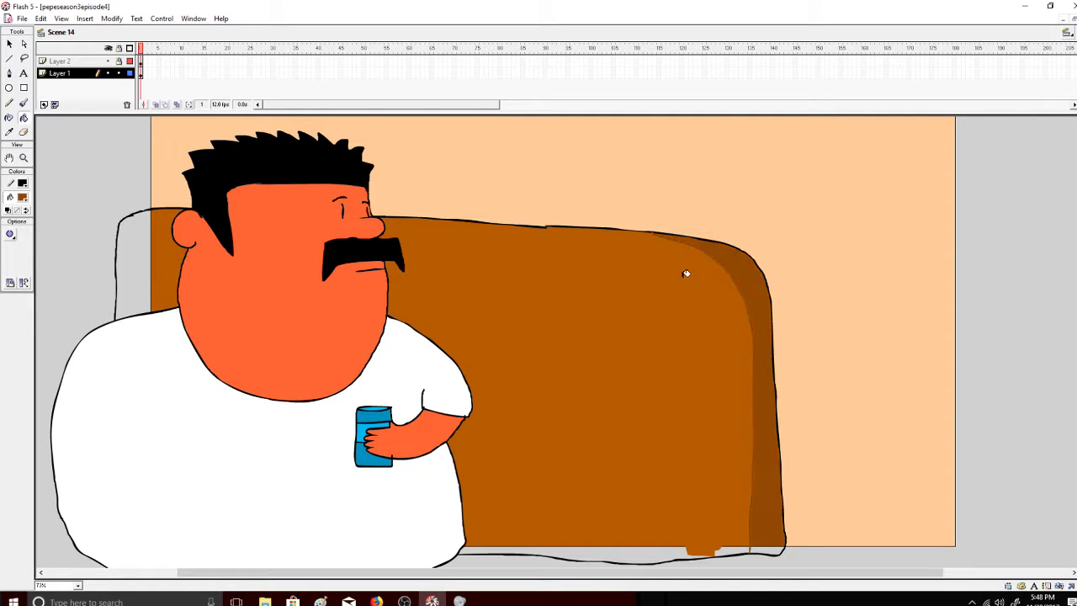
# Set the Brush to black and add a new layer above Layer 2, keeping Layers 1 and 2 locked.
pyautogui.click(24, 103)
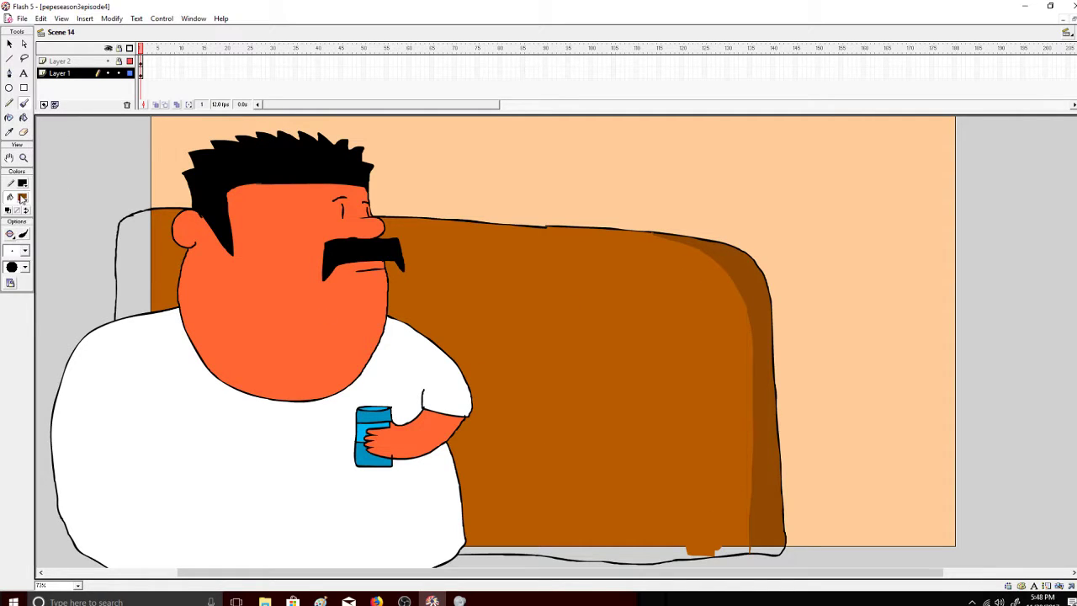
pyautogui.click(23, 197)
pyautogui.click(11, 218)
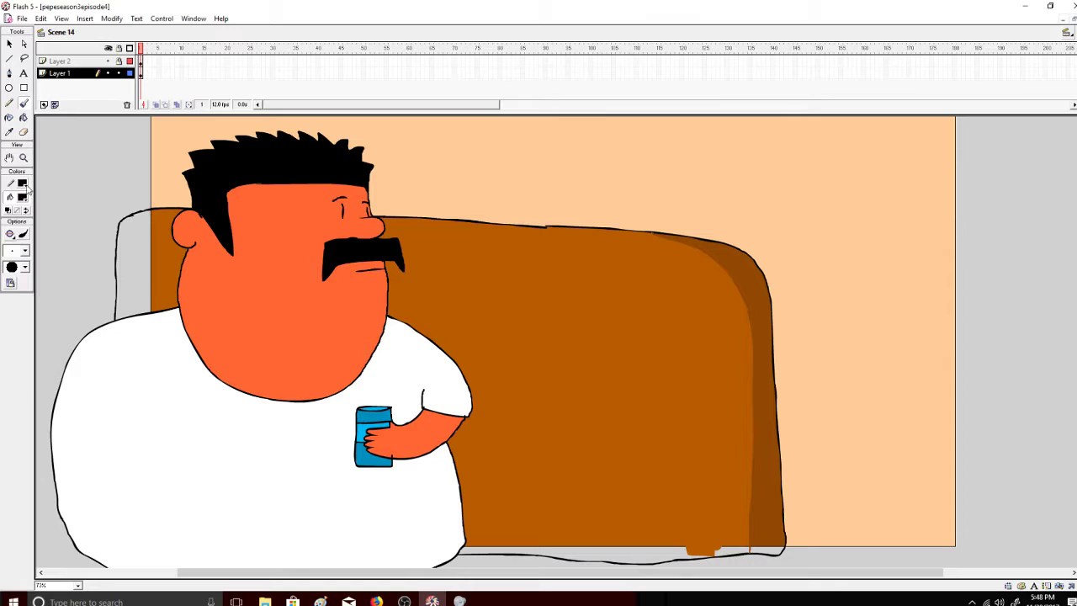
pyautogui.click(44, 105)
pyautogui.moveTo(73, 72); pyautogui.dragTo(76, 57)
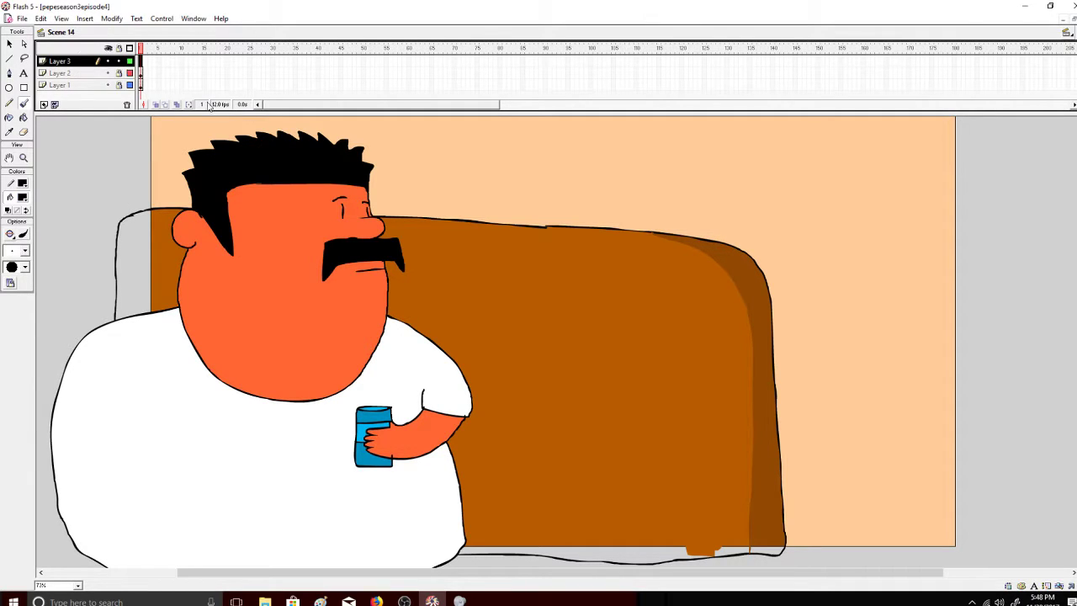
pyautogui.moveTo(654, 229); pyautogui.dragTo(680, 255)
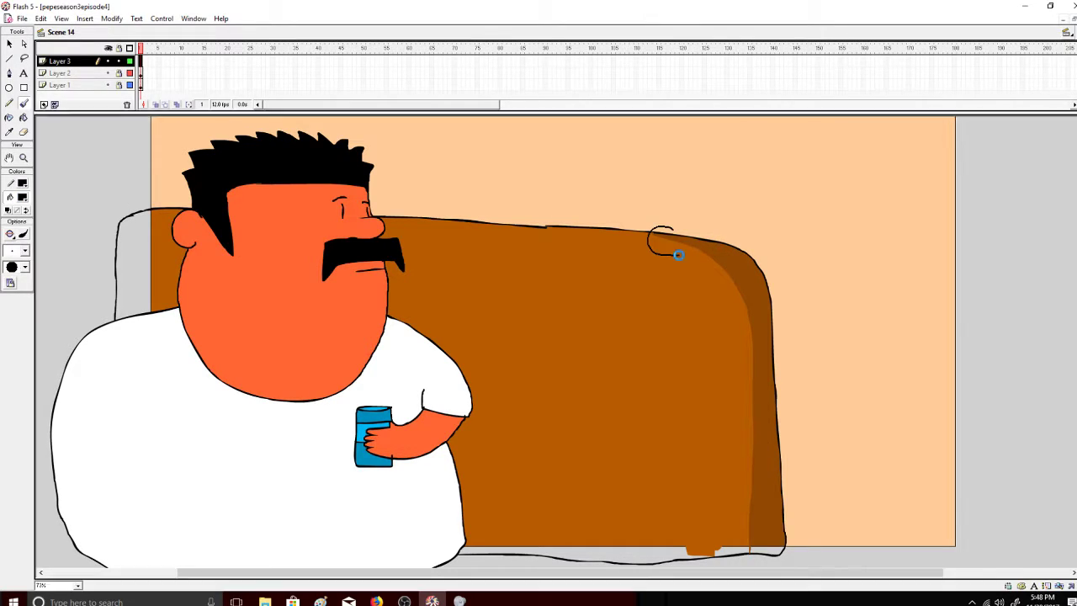
pyautogui.hotkey('ctrl', 'z')
pyautogui.hotkey('ctrl', 'z')
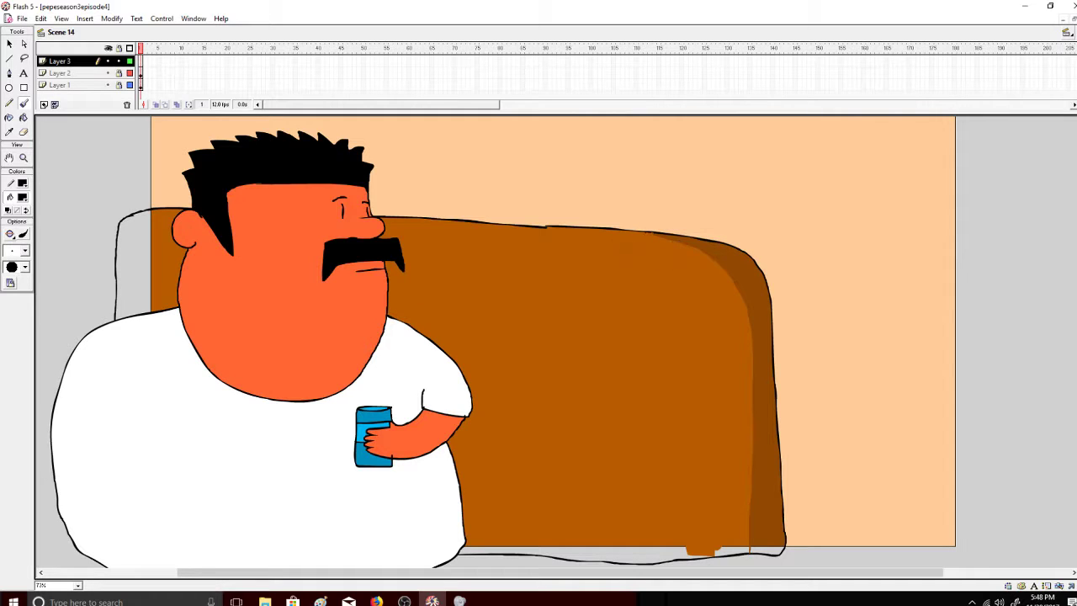
pyautogui.hotkey('ctrl', 'z')
# On Layer 3, draw a second man's round nose and long square-jawed face outline over the couch's right end.
pyautogui.moveTo(648, 266); pyautogui.dragTo(657, 276)
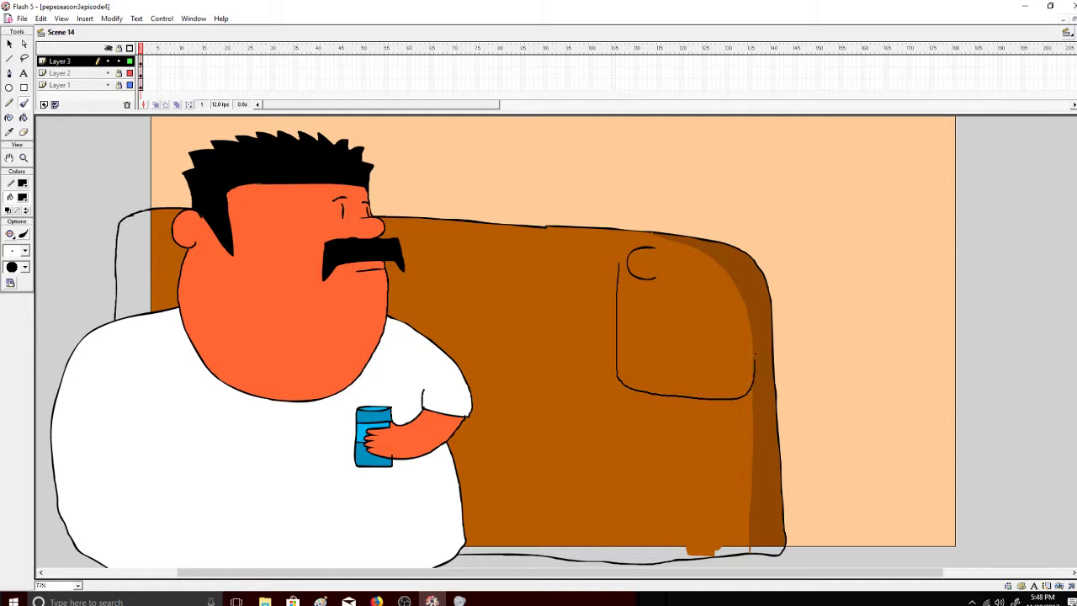
pyautogui.moveTo(753, 285); pyautogui.dragTo(755, 350)
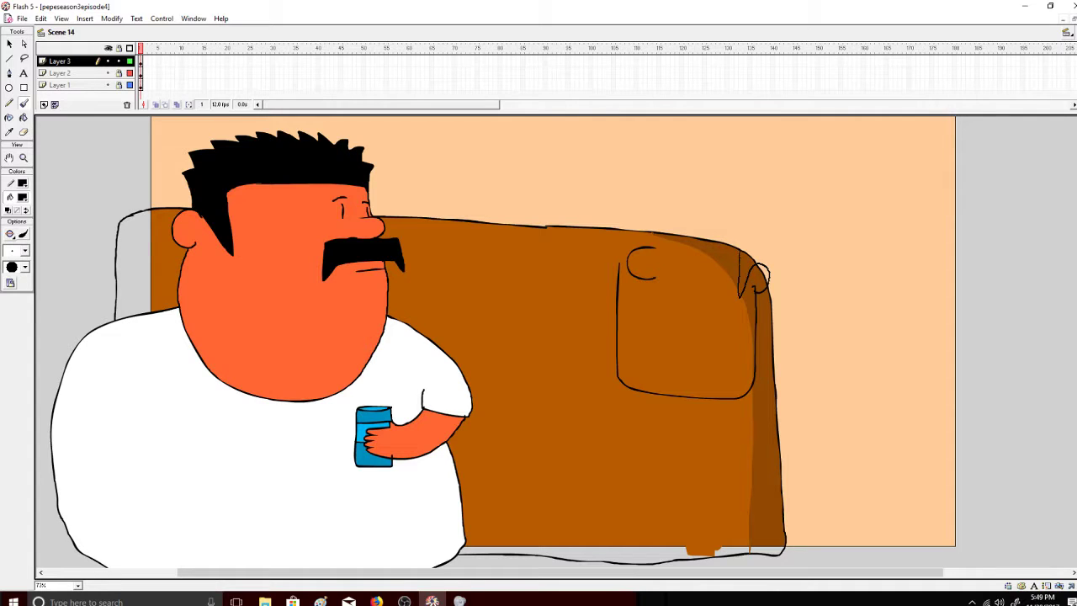
pyautogui.hotkey('ctrl', 'z')
pyautogui.hotkey('ctrl', 'z')
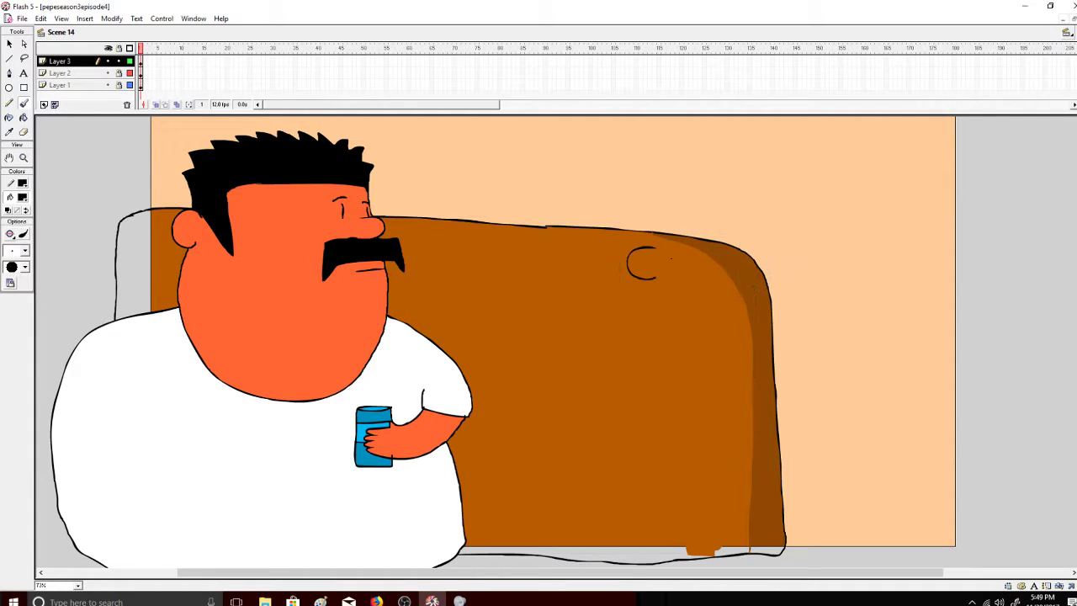
pyautogui.moveTo(632, 276); pyautogui.dragTo(624, 351)
pyautogui.moveTo(626, 397)
pyautogui.mouseDown()
pyautogui.moveTo(737, 416)
pyautogui.moveTo(769, 408)
pyautogui.moveTo(773, 251)
pyautogui.moveTo(746, 271)
pyautogui.mouseUp()
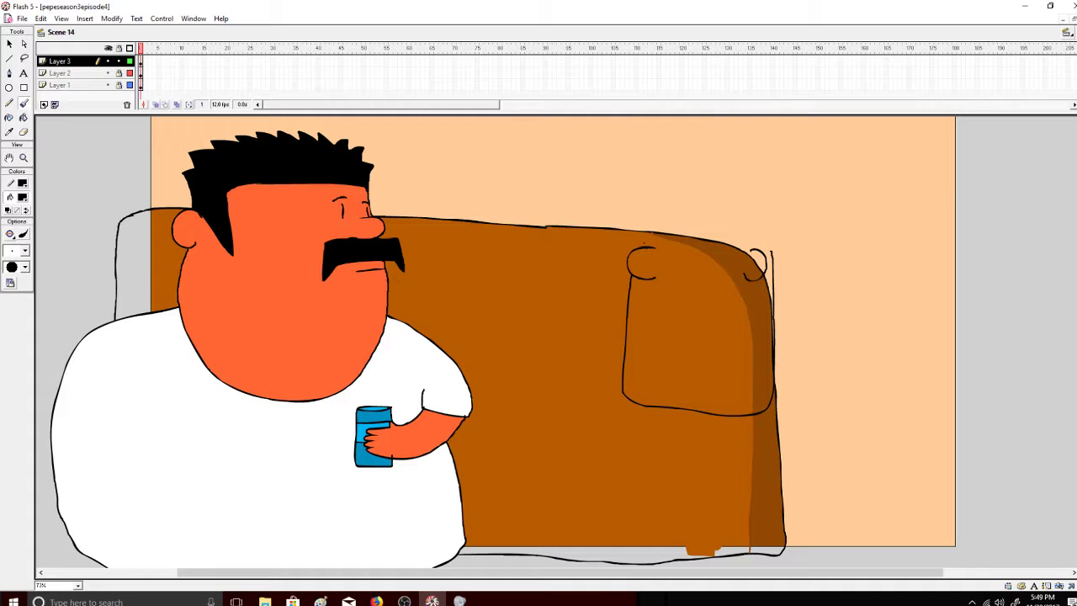
pyautogui.hotkey('ctrl', 'z')
pyautogui.moveTo(774, 254); pyautogui.dragTo(773, 294)
# Draw the second man's forehead, ear, flat-top hair outline, eyes and eyebrows.
pyautogui.moveTo(639, 248)
pyautogui.mouseDown()
pyautogui.moveTo(648, 200)
pyautogui.moveTo(720, 206)
pyautogui.moveTo(755, 217)
pyautogui.moveTo(754, 254)
pyautogui.moveTo(769, 244)
pyautogui.moveTo(762, 274)
pyautogui.mouseUp()
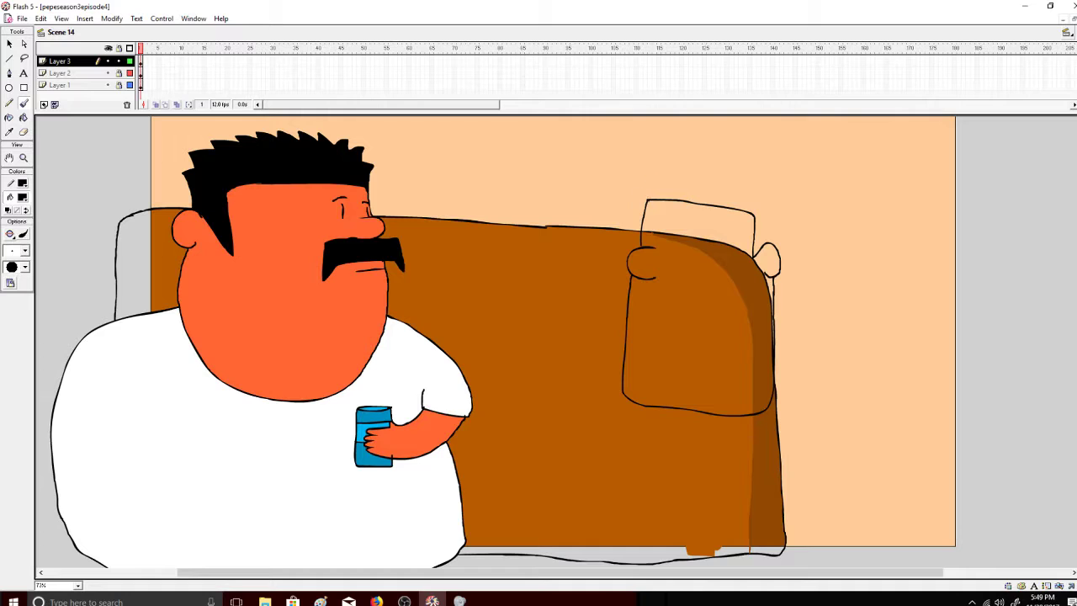
pyautogui.moveTo(647, 197)
pyautogui.mouseDown()
pyautogui.moveTo(645, 178)
pyautogui.moveTo(683, 169)
pyautogui.moveTo(746, 181)
pyautogui.moveTo(780, 206)
pyautogui.moveTo(780, 254)
pyautogui.mouseUp()
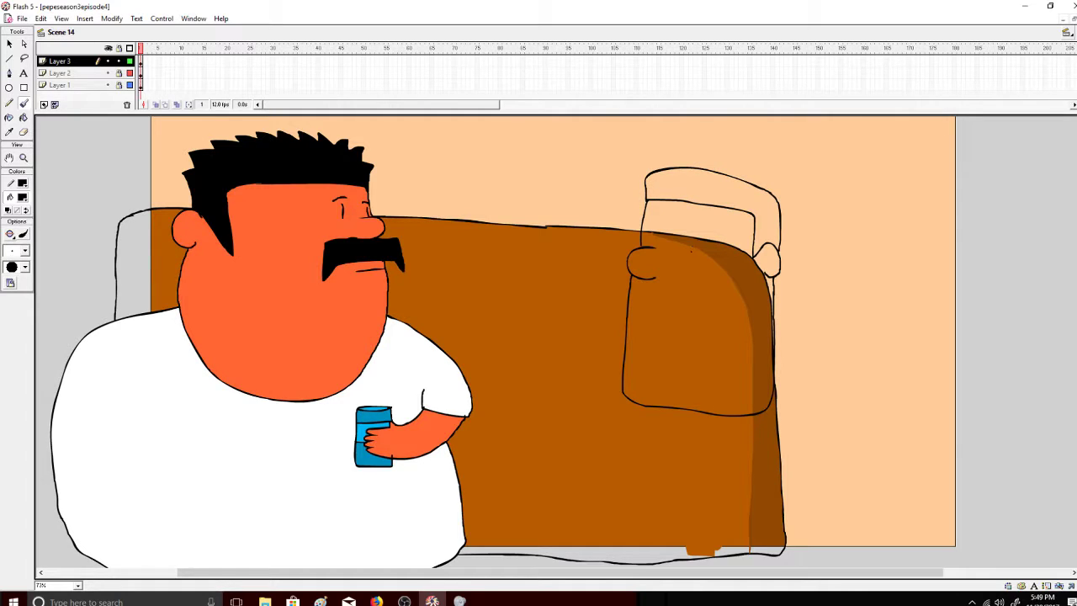
pyautogui.moveTo(689, 229)
pyautogui.mouseDown()
pyautogui.moveTo(709, 237)
pyautogui.moveTo(647, 242)
pyautogui.mouseUp()
pyautogui.hotkey('ctrl', 'z')
# Draw the second man's shoulders, torso sides and both arms, with his left-hand arm bent across his body.
pyautogui.moveTo(772, 400)
pyautogui.mouseDown()
pyautogui.moveTo(826, 443)
pyautogui.moveTo(861, 442)
pyautogui.moveTo(910, 504)
pyautogui.mouseUp()
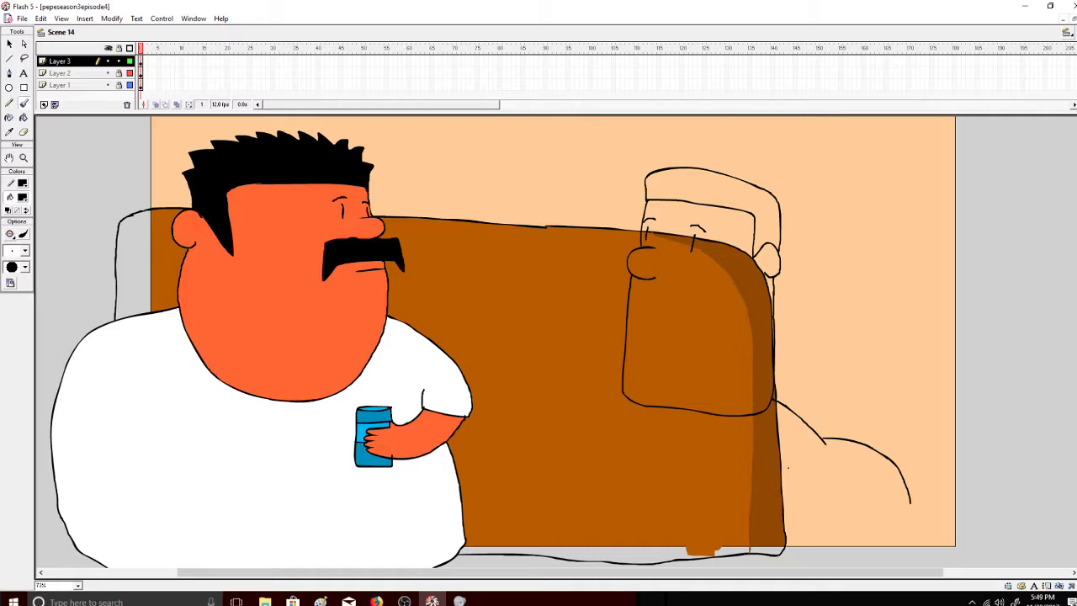
pyautogui.moveTo(787, 468)
pyautogui.mouseDown()
pyautogui.moveTo(815, 517)
pyautogui.moveTo(800, 544)
pyautogui.moveTo(806, 566)
pyautogui.moveTo(901, 568)
pyautogui.moveTo(910, 509)
pyautogui.mouseUp()
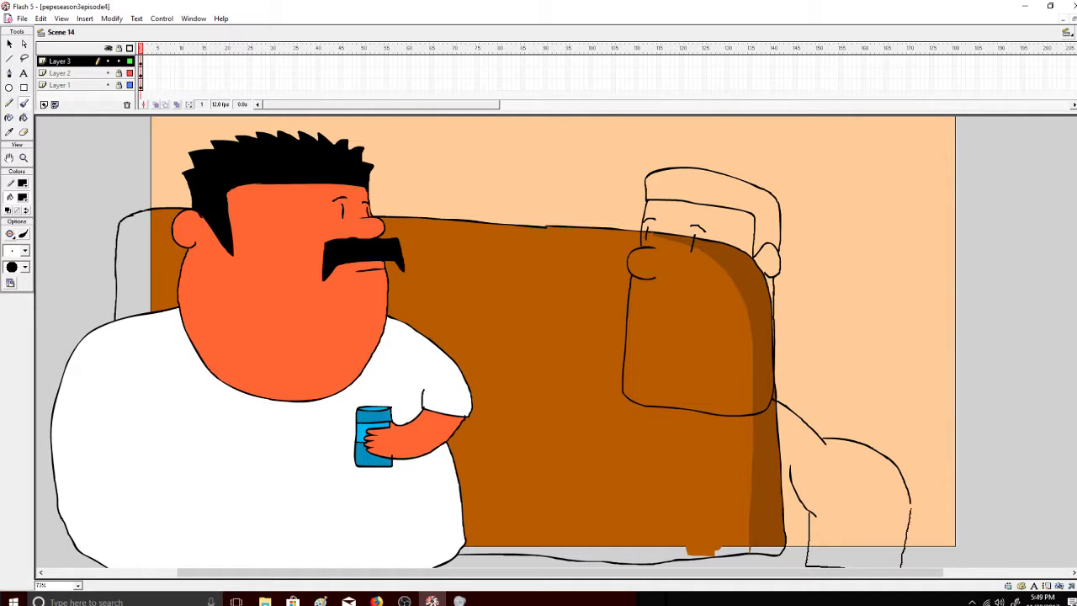
pyautogui.moveTo(585, 409)
pyautogui.mouseDown()
pyautogui.moveTo(569, 470)
pyautogui.moveTo(584, 501)
pyautogui.moveTo(577, 573)
pyautogui.mouseUp()
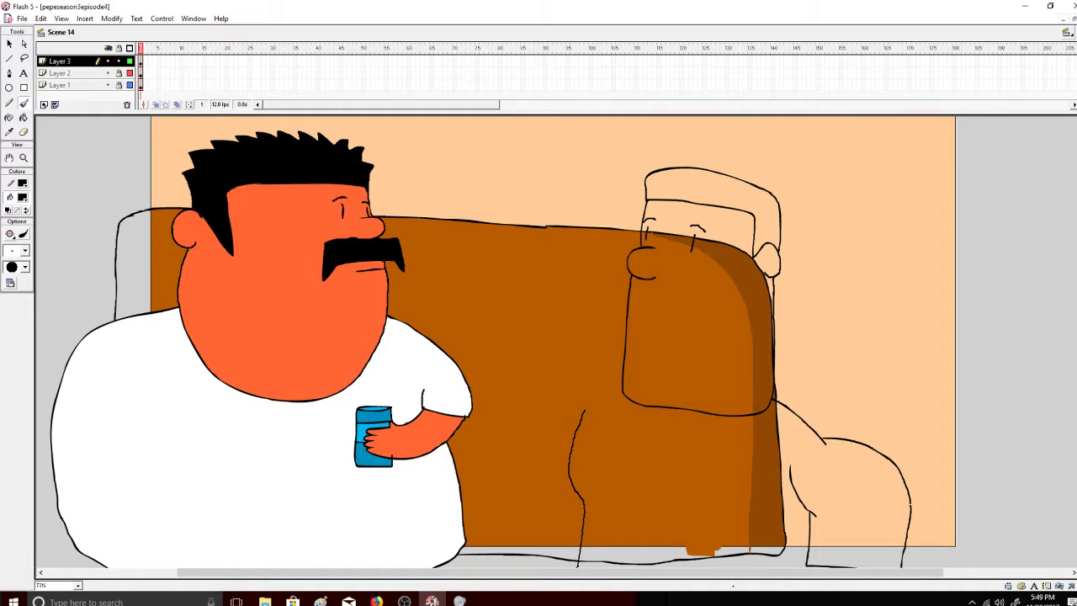
pyautogui.moveTo(788, 569); pyautogui.dragTo(802, 511)
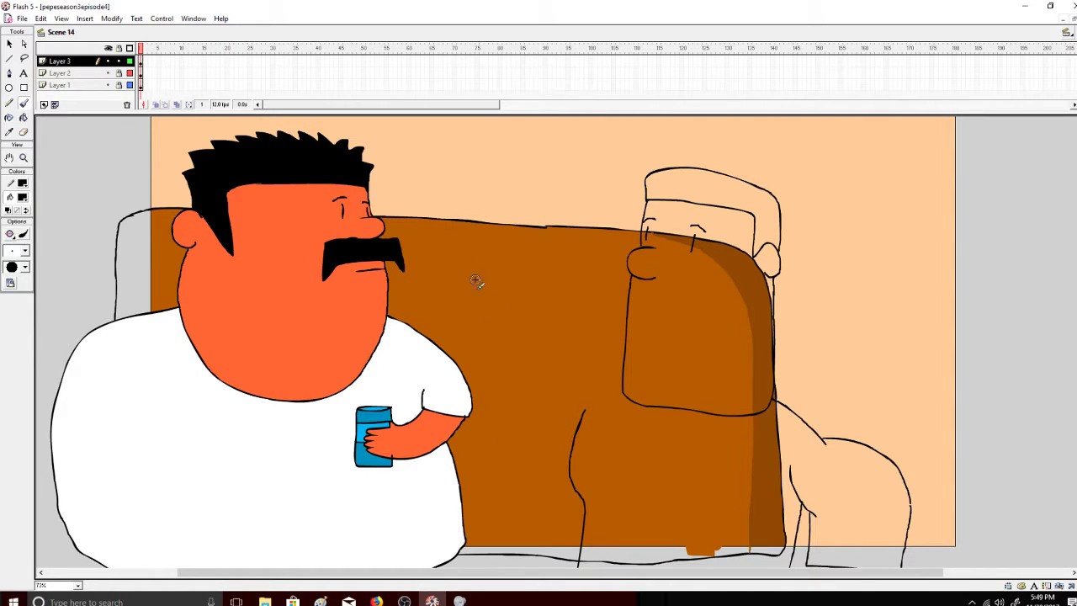
pyautogui.moveTo(586, 412)
pyautogui.mouseDown()
pyautogui.moveTo(592, 405)
pyautogui.moveTo(568, 510)
pyautogui.moveTo(589, 474)
pyautogui.moveTo(570, 532)
pyautogui.moveTo(585, 518)
pyautogui.mouseUp()
pyautogui.moveTo(619, 385)
pyautogui.mouseDown()
pyautogui.moveTo(552, 390)
pyautogui.moveTo(508, 424)
pyautogui.moveTo(499, 451)
pyautogui.moveTo(504, 486)
pyautogui.moveTo(543, 520)
pyautogui.moveTo(624, 526)
pyautogui.moveTo(627, 504)
pyautogui.moveTo(551, 477)
pyautogui.moveTo(568, 472)
pyautogui.moveTo(567, 421)
pyautogui.mouseUp()
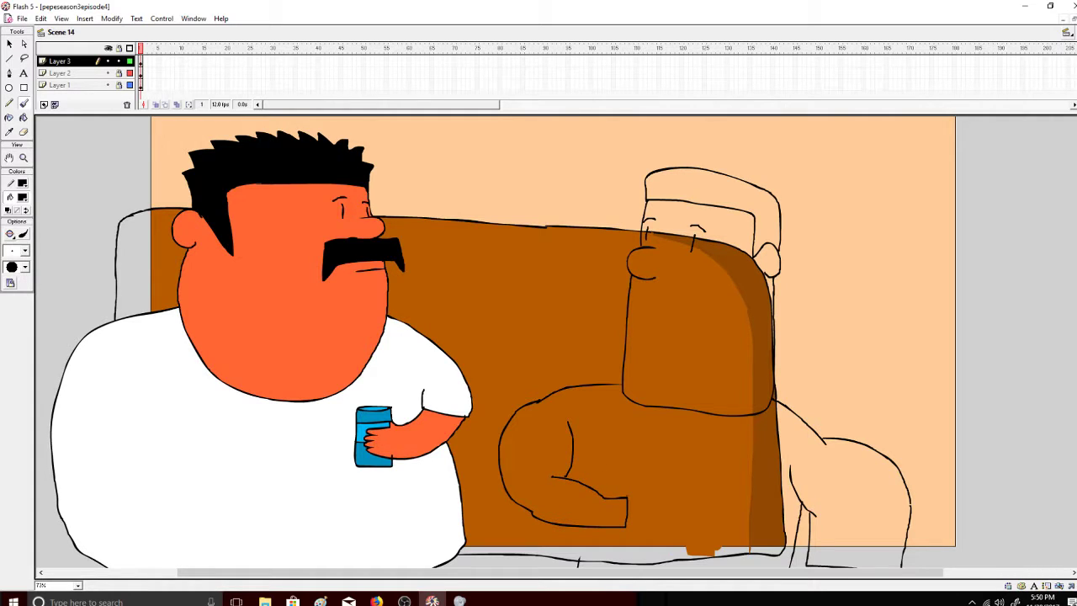
# Draw the second man's hand gripping a can at the end of the bent arm, and the torso line below that arm.
pyautogui.moveTo(627, 497)
pyautogui.mouseDown()
pyautogui.moveTo(630, 488)
pyautogui.moveTo(648, 494)
pyautogui.moveTo(639, 519)
pyautogui.moveTo(627, 521)
pyautogui.moveTo(630, 472)
pyautogui.moveTo(663, 472)
pyautogui.moveTo(663, 502)
pyautogui.moveTo(630, 473)
pyautogui.moveTo(663, 467)
pyautogui.moveTo(666, 515)
pyautogui.moveTo(628, 522)
pyautogui.mouseUp()
pyautogui.hotkey('ctrl', 'z')
pyautogui.moveTo(667, 487)
pyautogui.mouseDown()
pyautogui.moveTo(627, 487)
pyautogui.moveTo(650, 509)
pyautogui.mouseUp()
pyautogui.hotkey('ctrl', 'z')
pyautogui.hotkey('ctrl', 'z')
pyautogui.moveTo(633, 472); pyautogui.dragTo(663, 472)
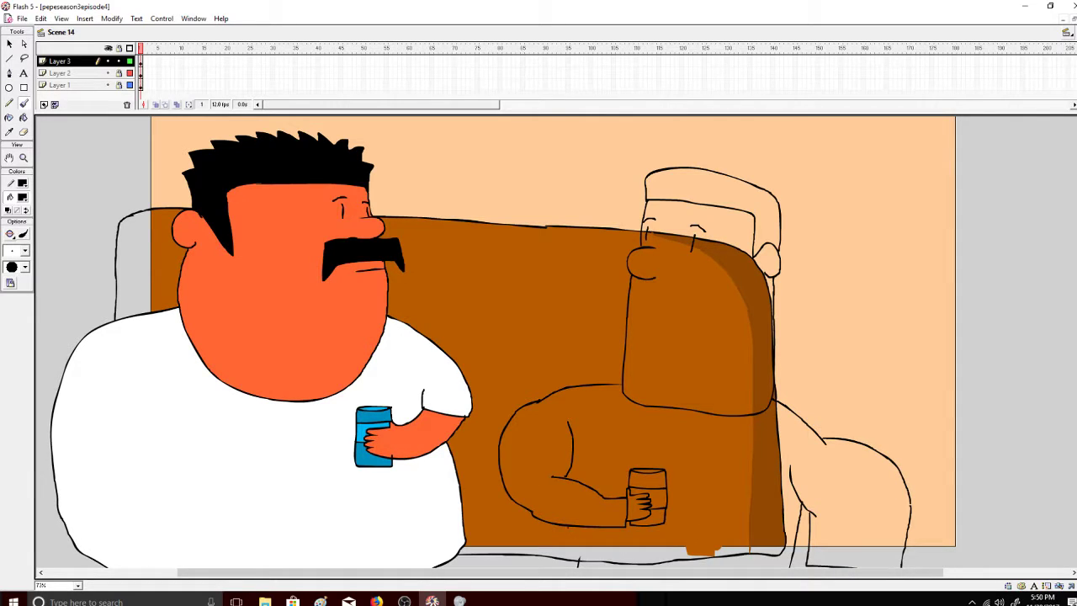
pyautogui.moveTo(569, 527); pyautogui.dragTo(579, 561)
# Fill the second man's hair black and mix a dark brown skin fill, #954A00, from the couch brown.
pyautogui.click(23, 117)
pyautogui.click(692, 182)
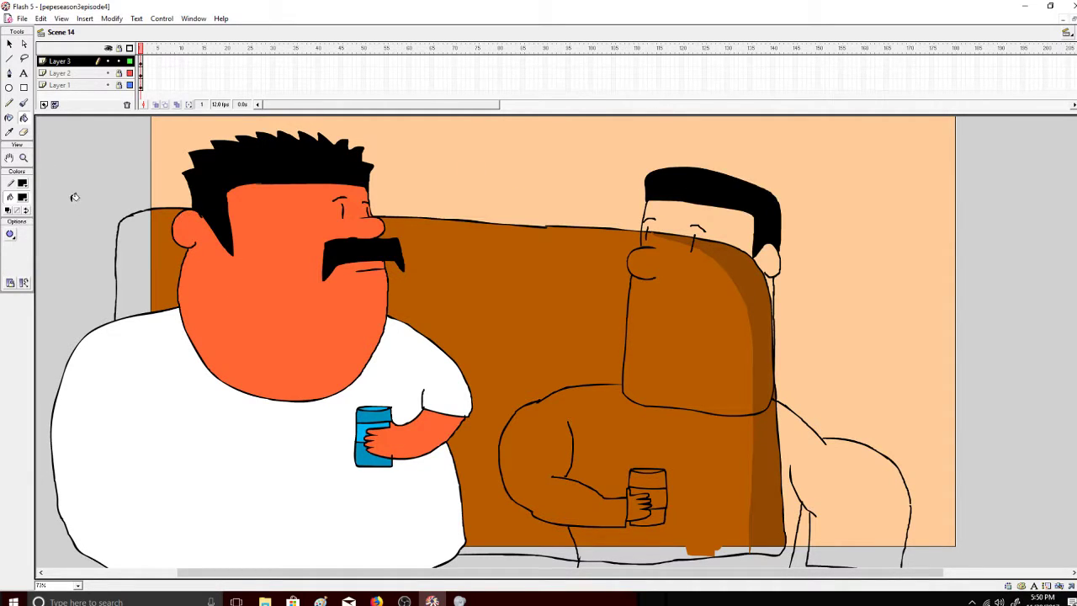
pyautogui.click(22, 197)
pyautogui.click(481, 257)
pyautogui.click(23, 197)
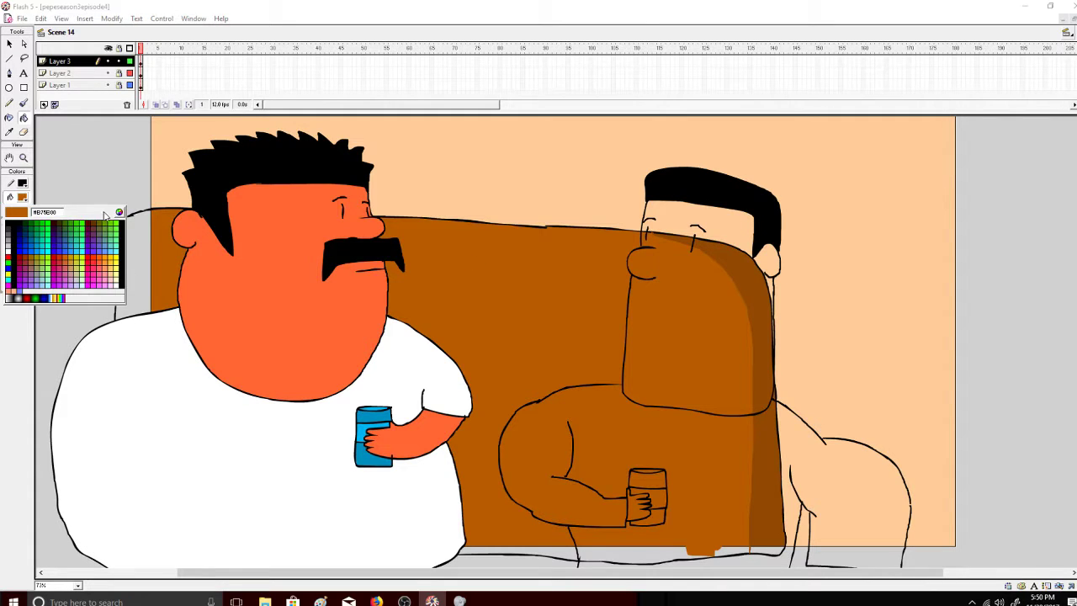
pyautogui.click(120, 212)
pyautogui.moveTo(666, 288); pyautogui.dragTo(666, 301)
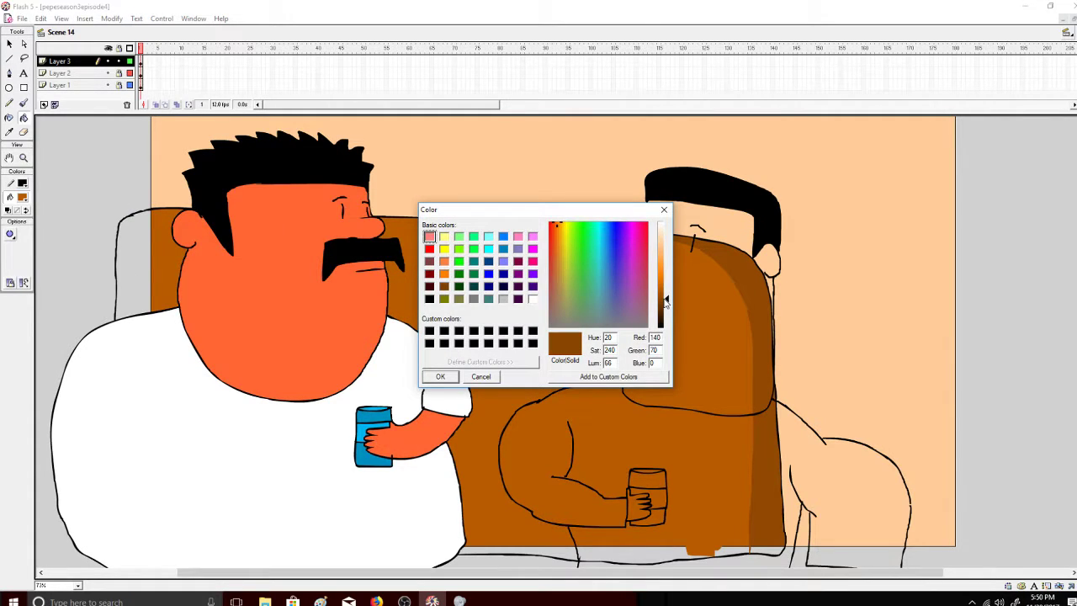
pyautogui.click(440, 376)
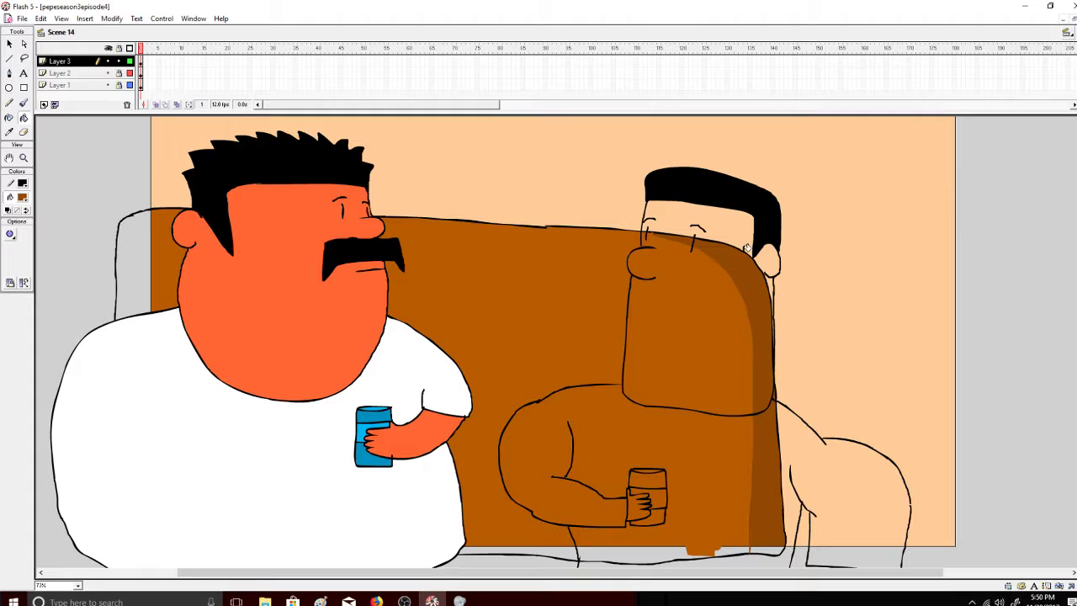
# Fill the second man's face, nose, ear and hand with the dark brown, using the Close Small Gaps option.
pyautogui.click(11, 233)
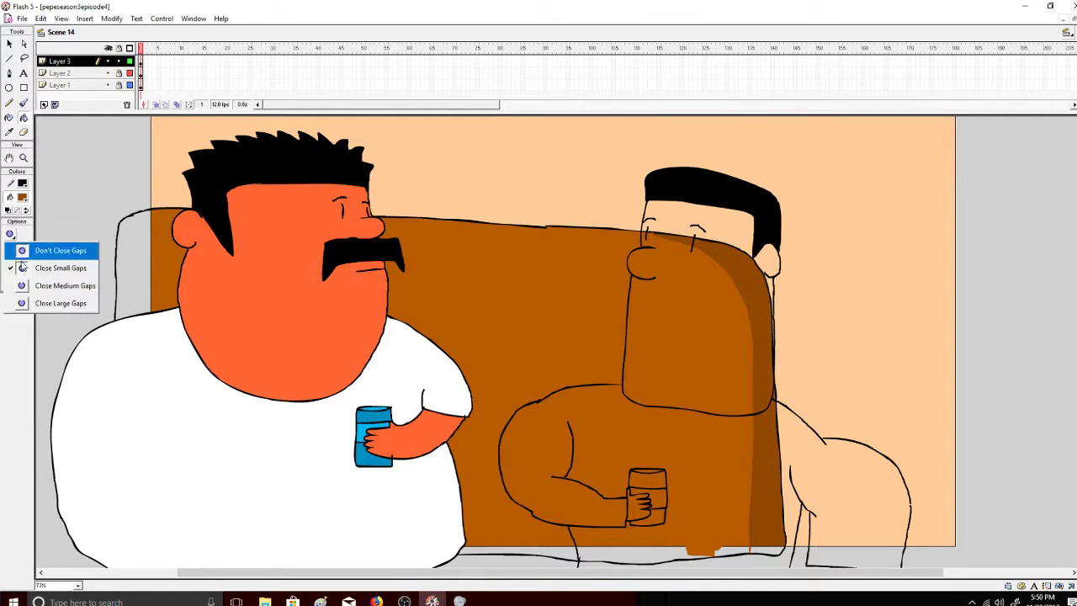
pyautogui.click(22, 266)
pyautogui.click(760, 255)
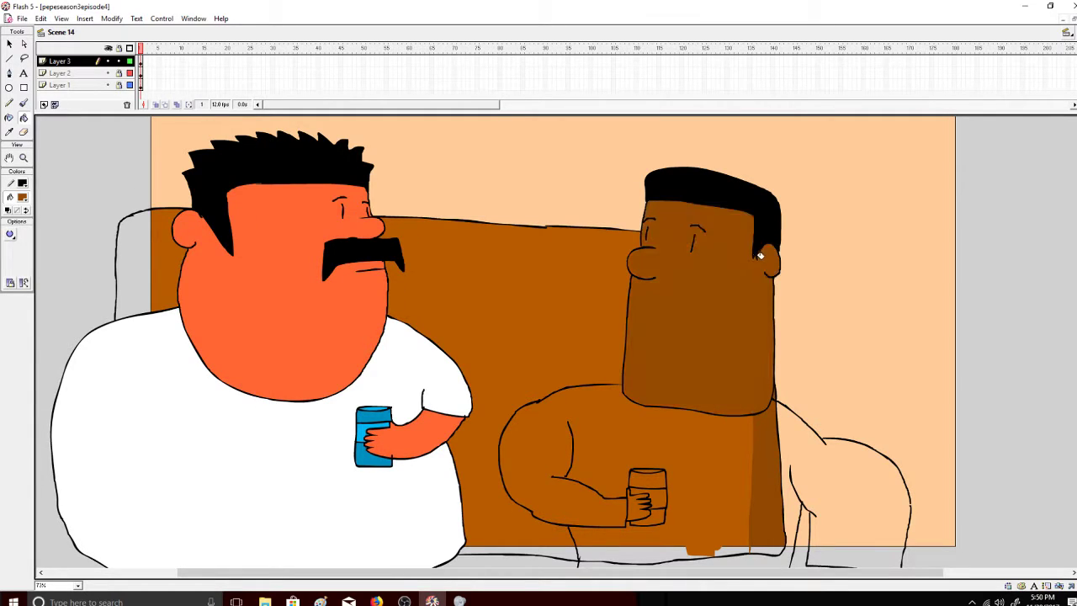
pyautogui.click(649, 503)
pyautogui.click(10, 234)
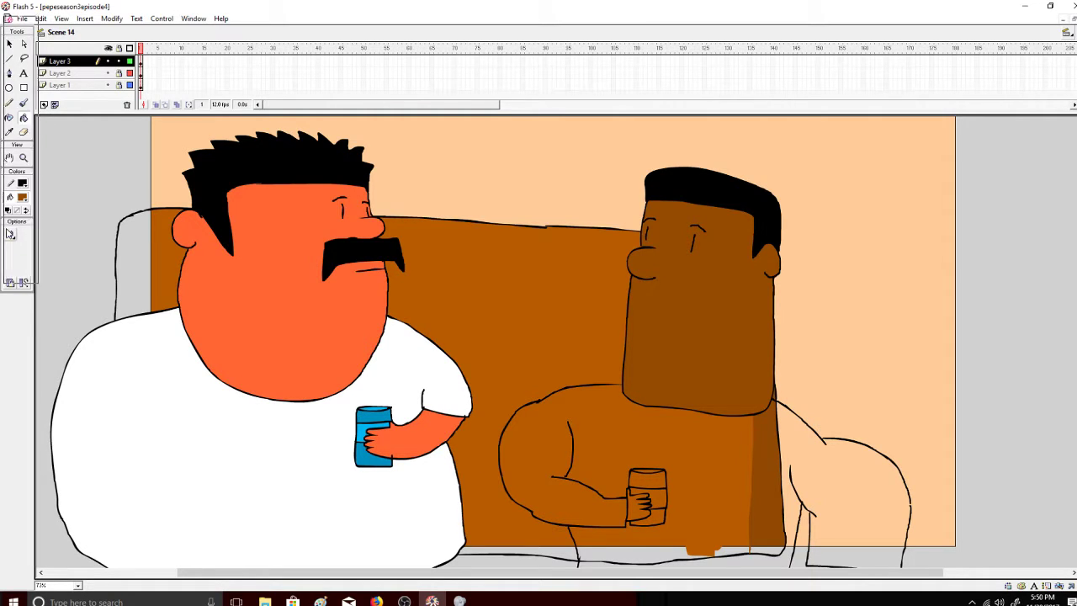
pyautogui.click(32, 271)
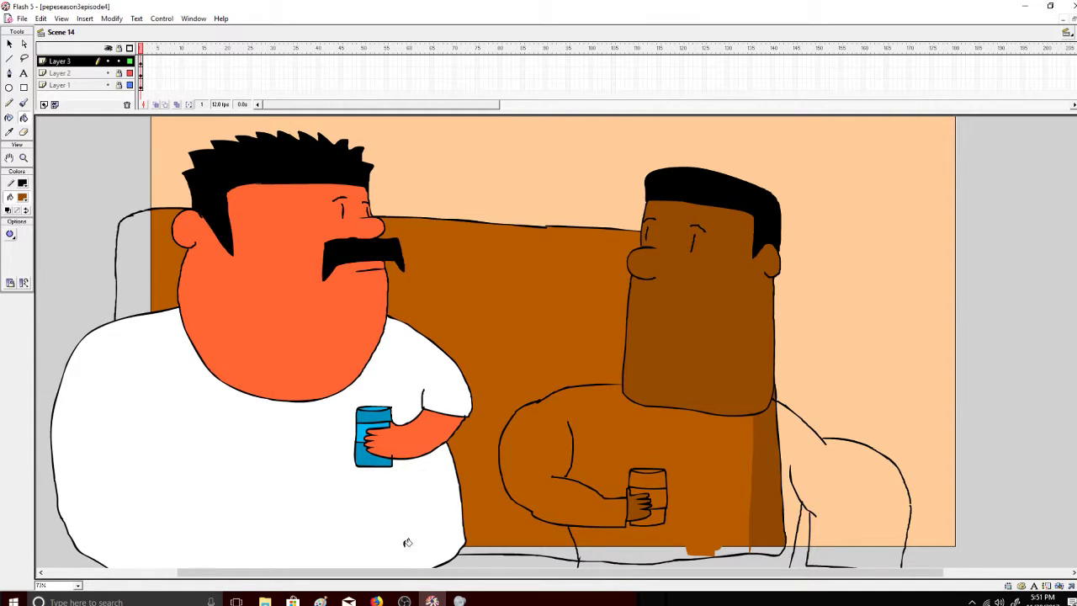
# Set the fill colour to bright green for the second man's clothing.
pyautogui.click(376, 601)
pyautogui.click(433, 601)
pyautogui.click(21, 197)
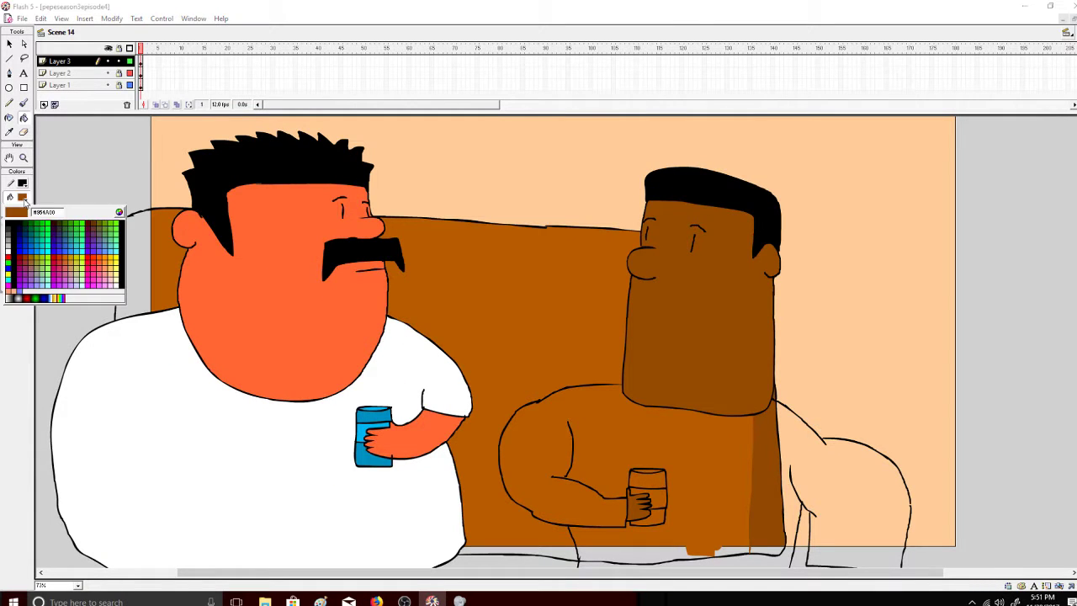
pyautogui.click(47, 221)
# Switch to OBS to check the running live stream and minimise its window.
pyautogui.click(405, 601)
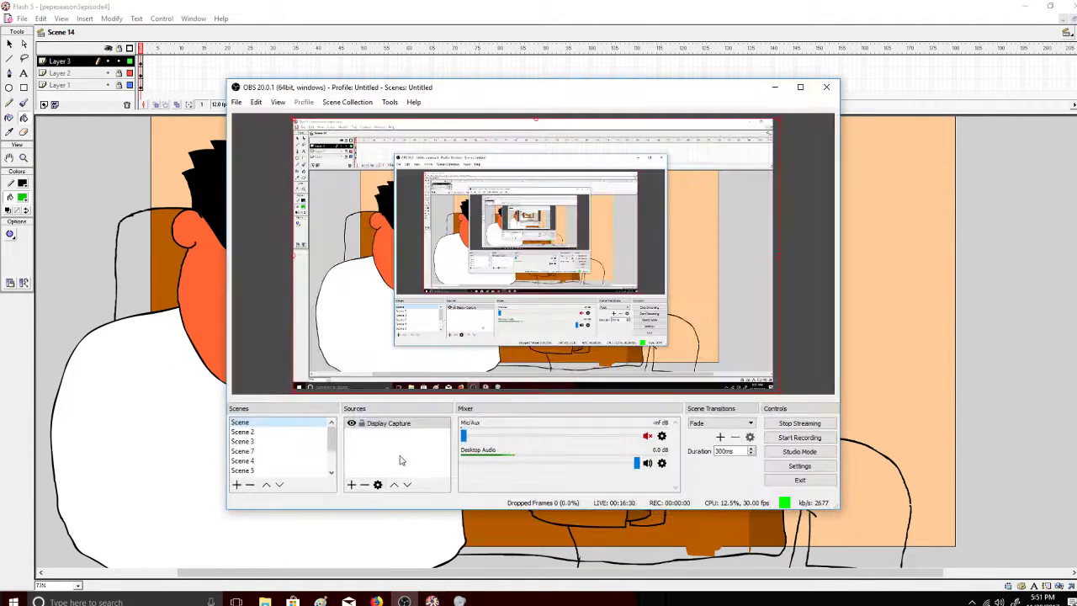
pyautogui.click(253, 463)
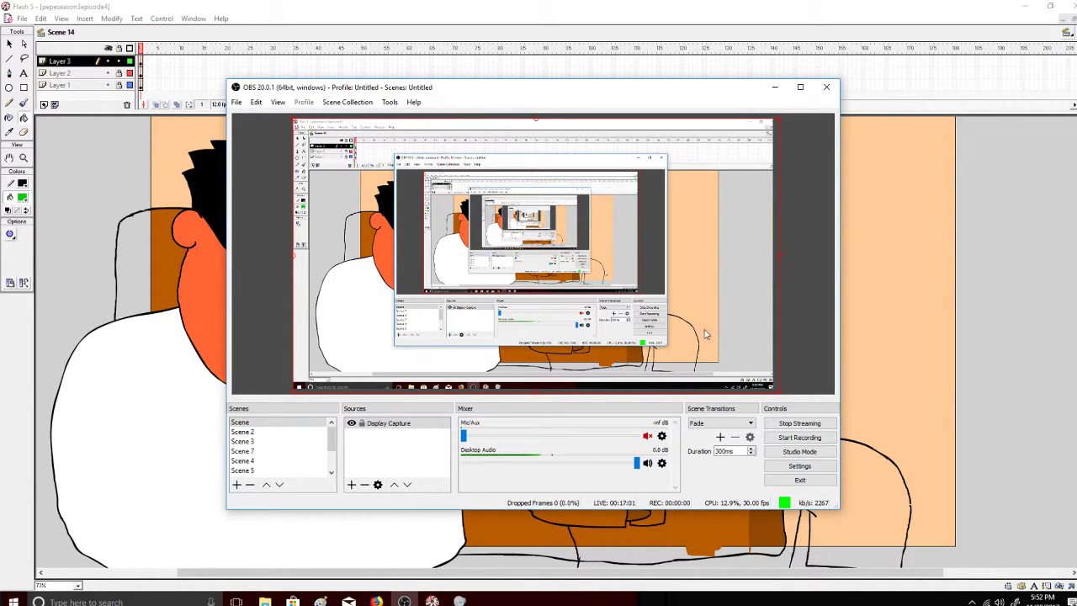
pyautogui.click(775, 87)
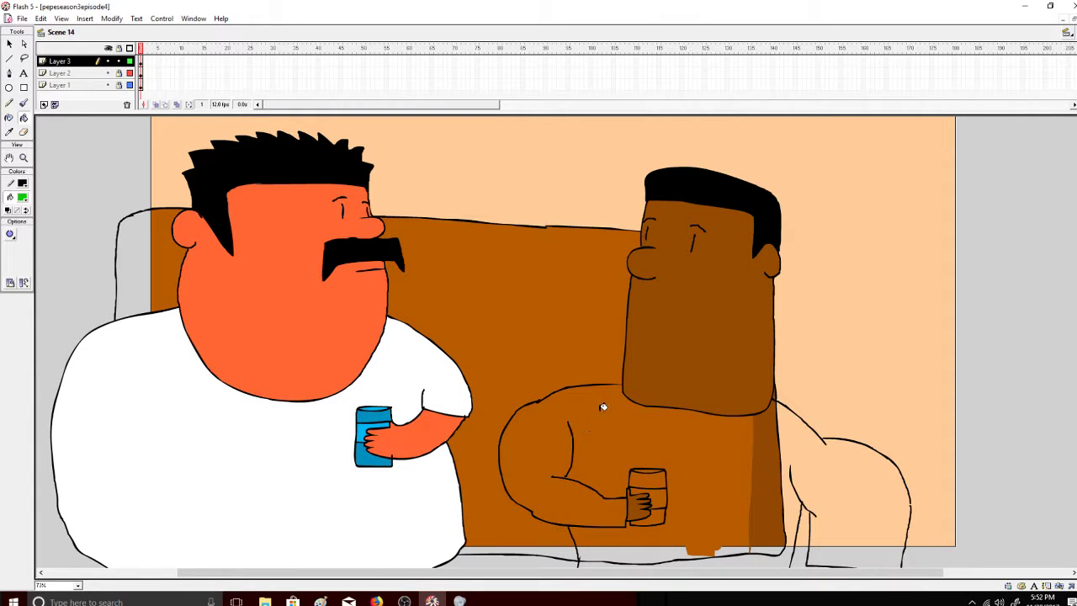
# Brush a bright green line across the bottom of the second man's torso to close its outline.
pyautogui.moveTo(1076, 273); pyautogui.dragTo(1076, 287)
pyautogui.scroll(-1, 1070, 278)
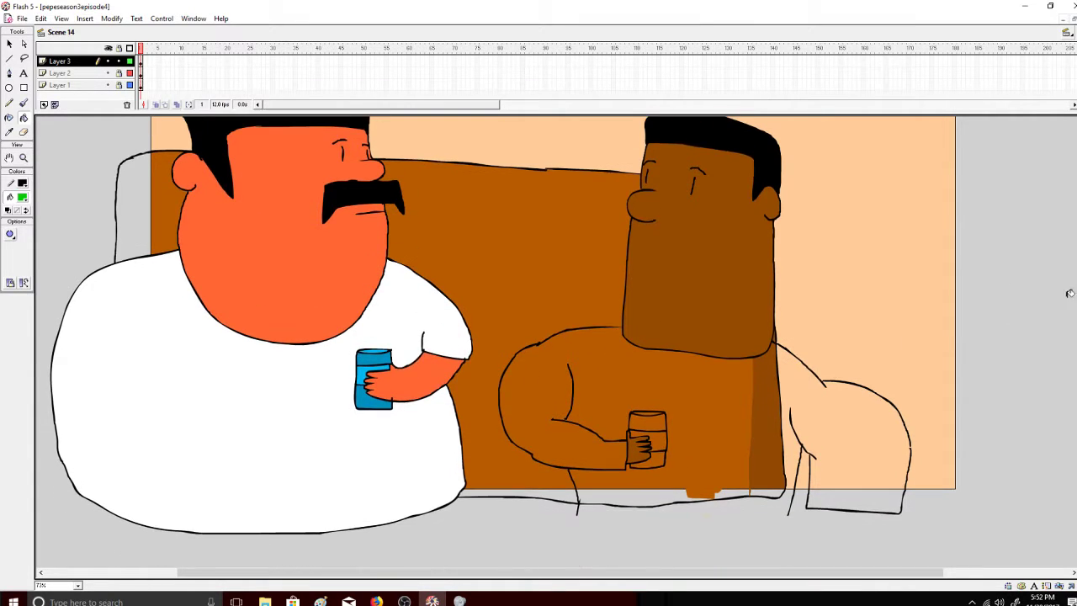
pyautogui.click(22, 102)
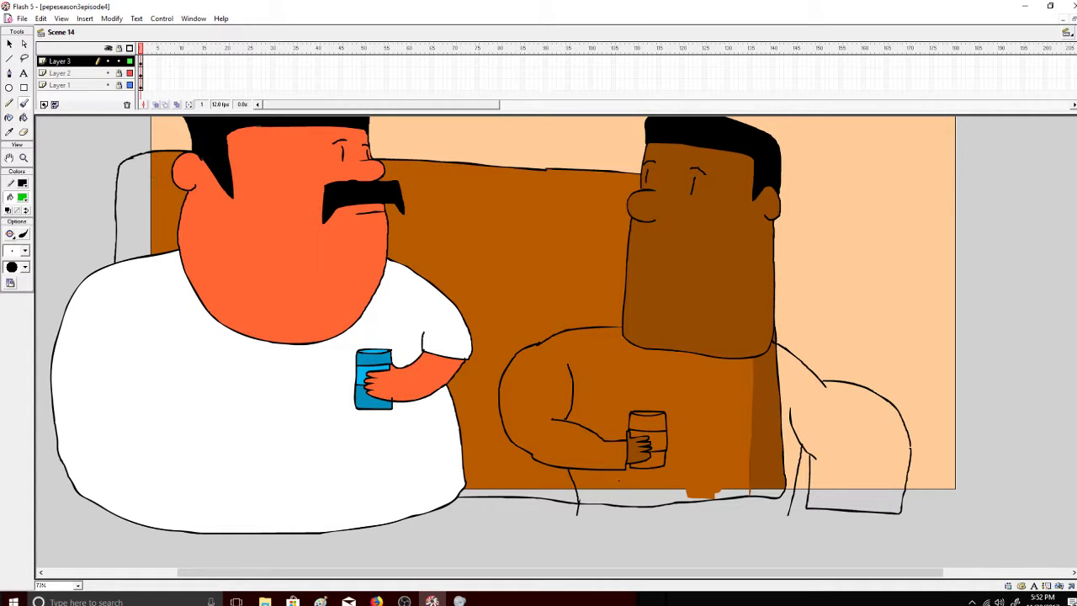
pyautogui.moveTo(575, 518); pyautogui.dragTo(789, 515)
# Mix a darker green fill colour from the bright green.
pyautogui.click(23, 117)
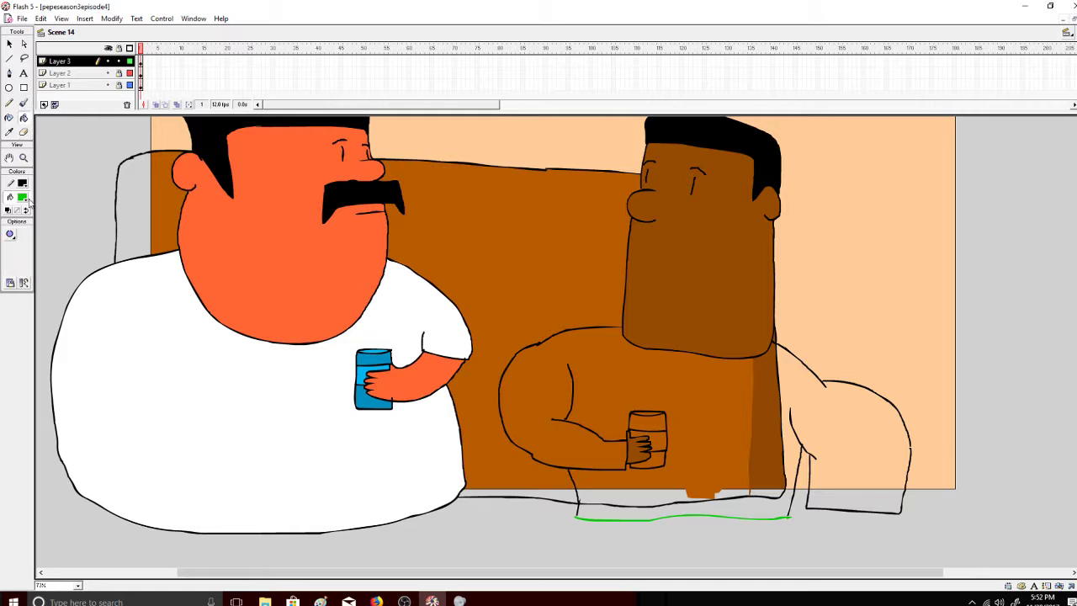
pyautogui.click(23, 197)
pyautogui.click(119, 213)
pyautogui.moveTo(661, 292); pyautogui.dragTo(664, 298)
pyautogui.click(454, 379)
# Show only Layer 3 and patch the small gaps in the second man's sleeve outlines with the green brush.
pyautogui.click(23, 102)
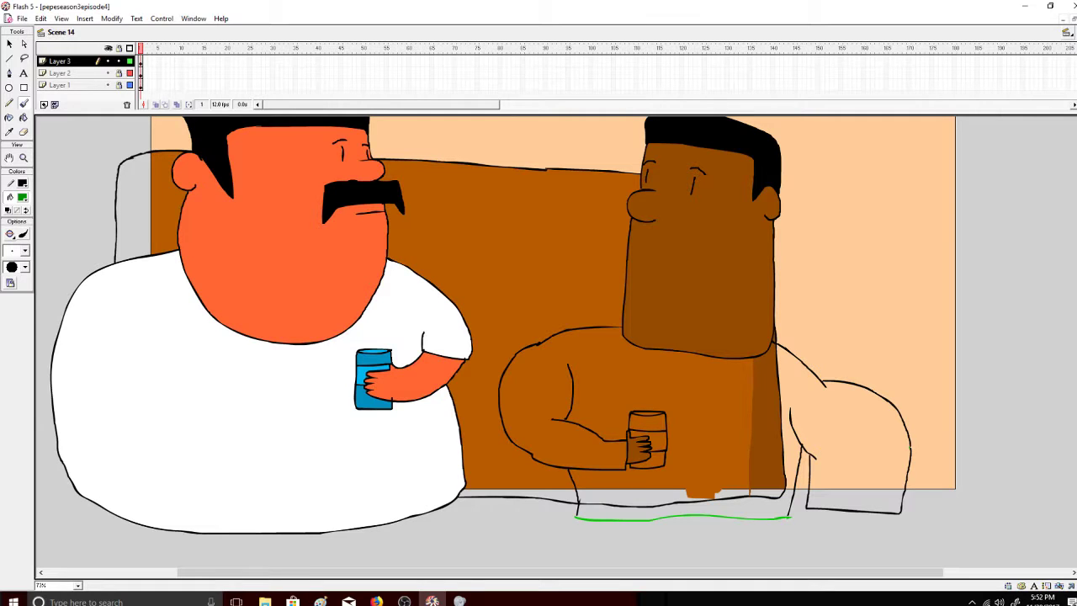
pyautogui.click(24, 117)
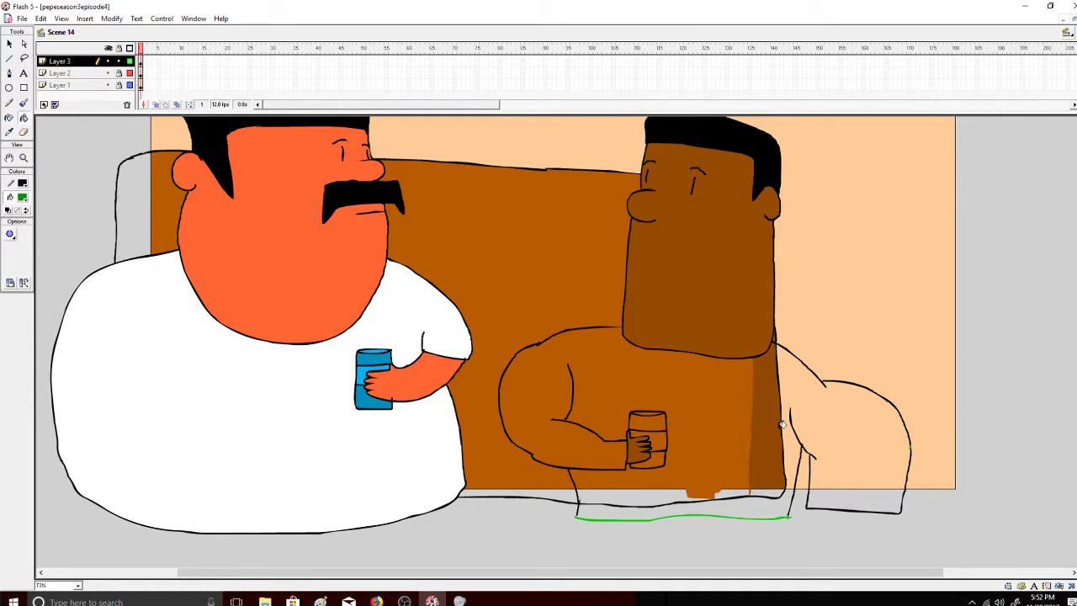
pyautogui.click(107, 48)
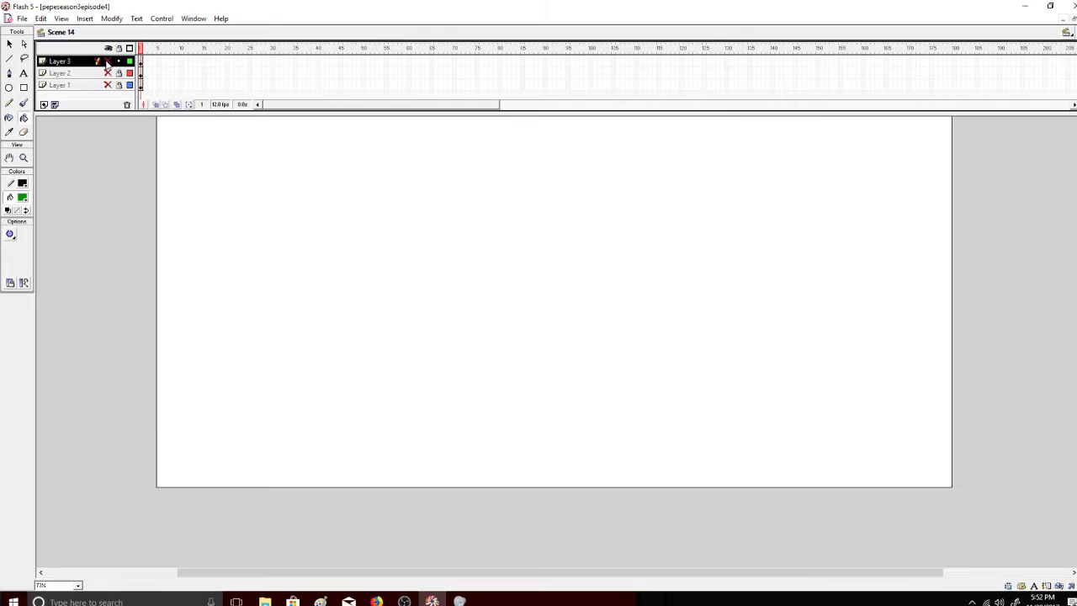
pyautogui.click(107, 61)
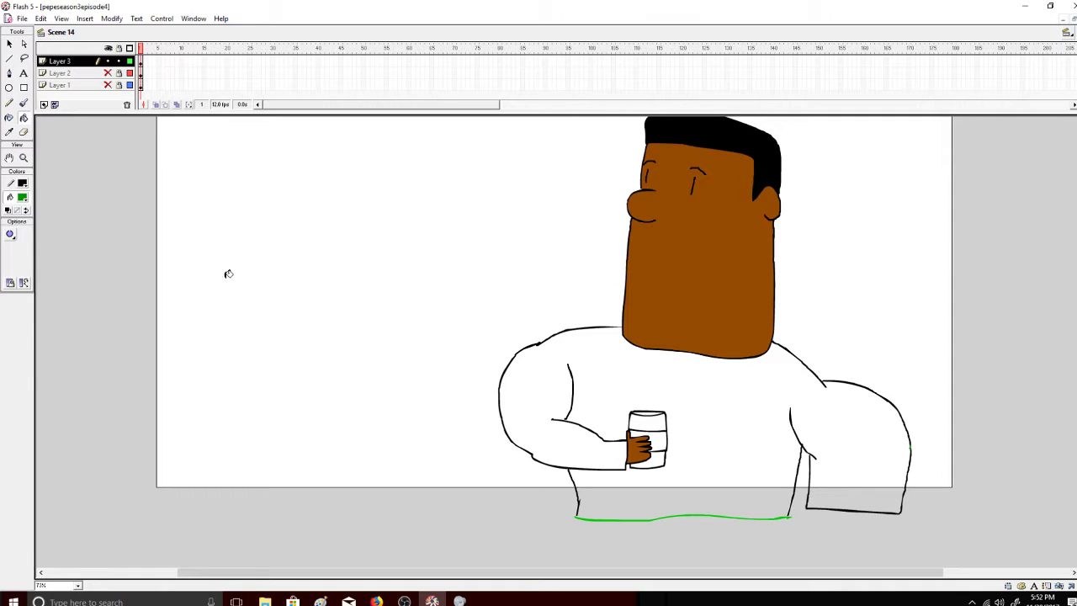
pyautogui.click(24, 103)
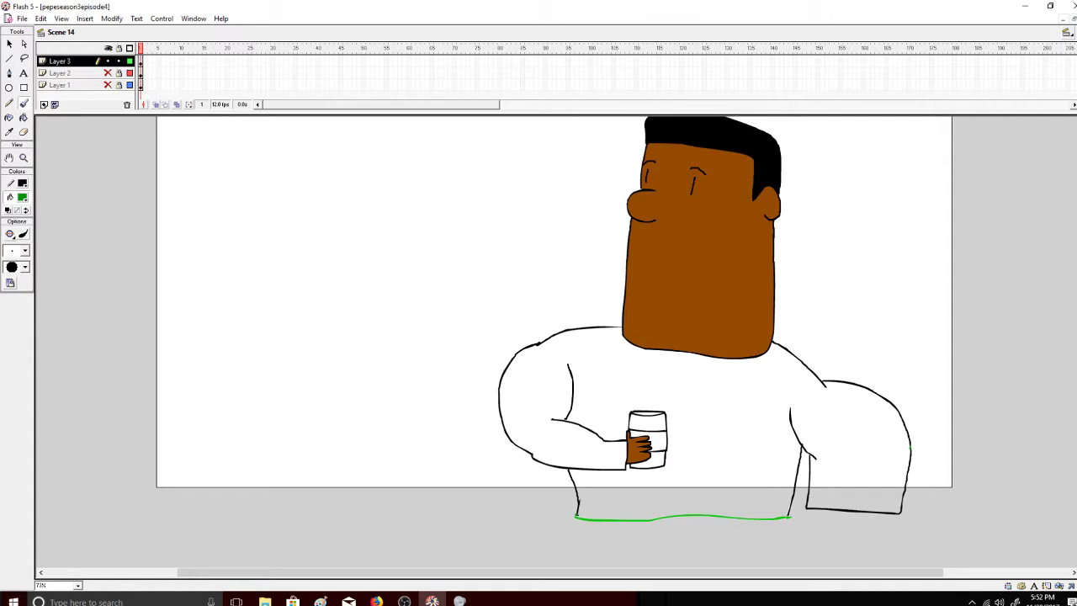
pyautogui.click(24, 118)
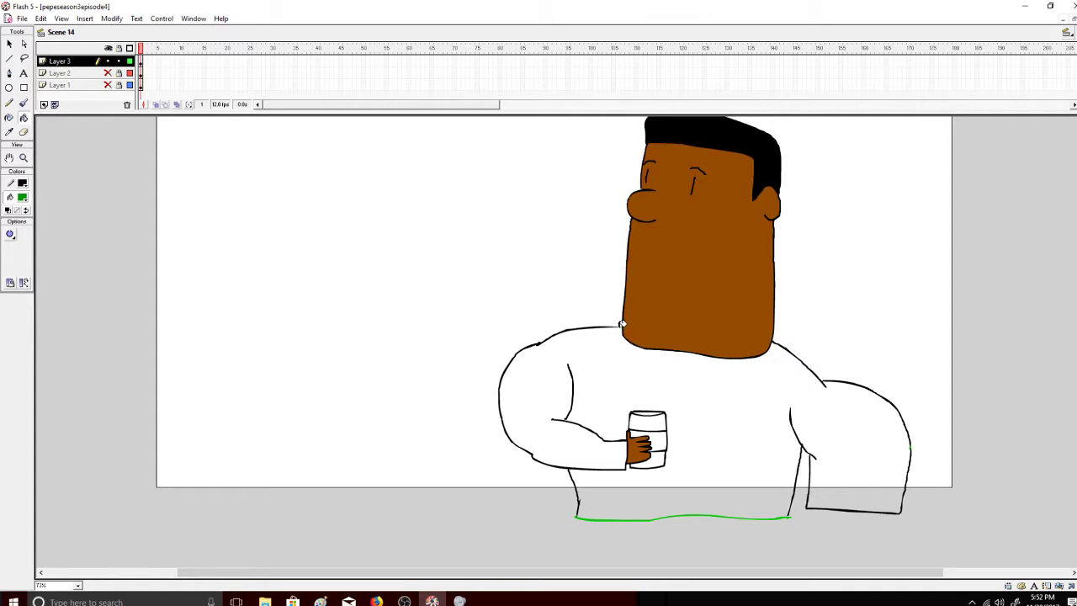
pyautogui.click(23, 102)
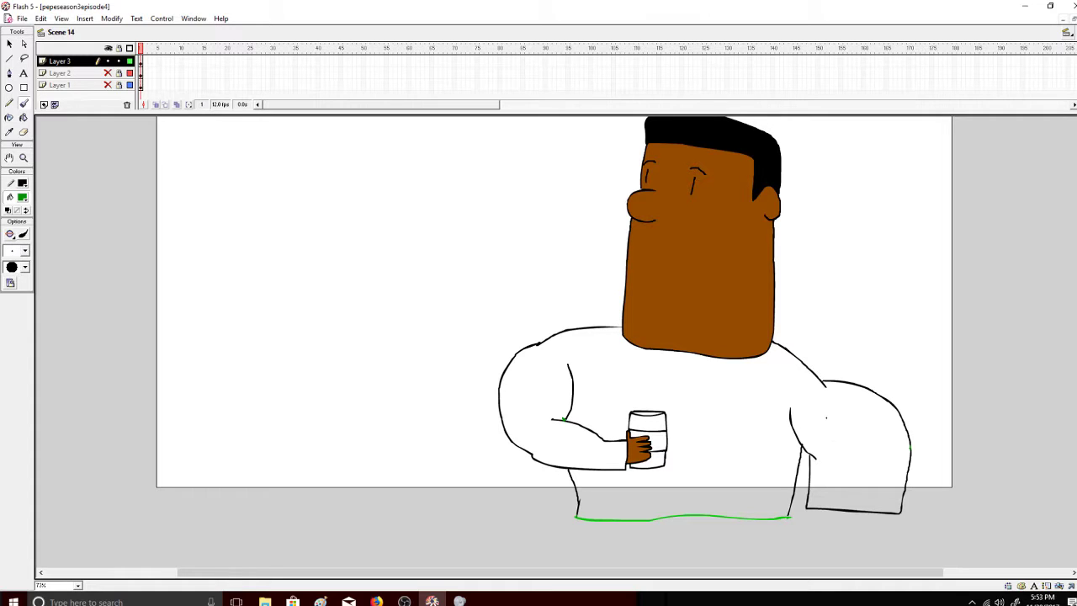
# Change the gap-closing option, fill the second man's sweater and sleeves with the darker green, and show all layers again.
pyautogui.click(24, 118)
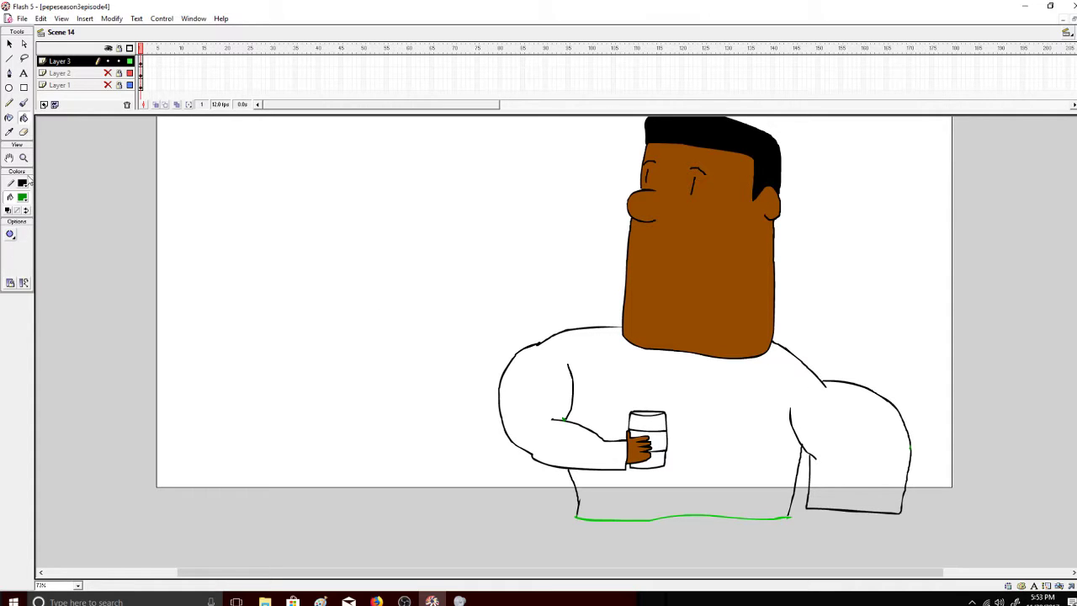
pyautogui.click(10, 234)
pyautogui.click(50, 281)
pyautogui.click(587, 370)
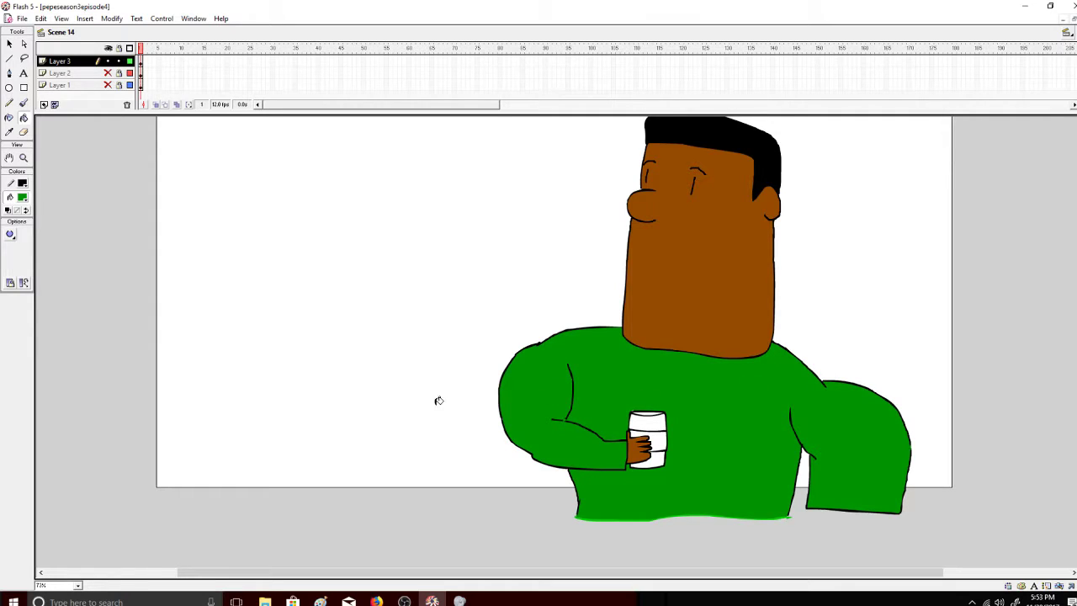
pyautogui.click(107, 48)
pyautogui.click(108, 48)
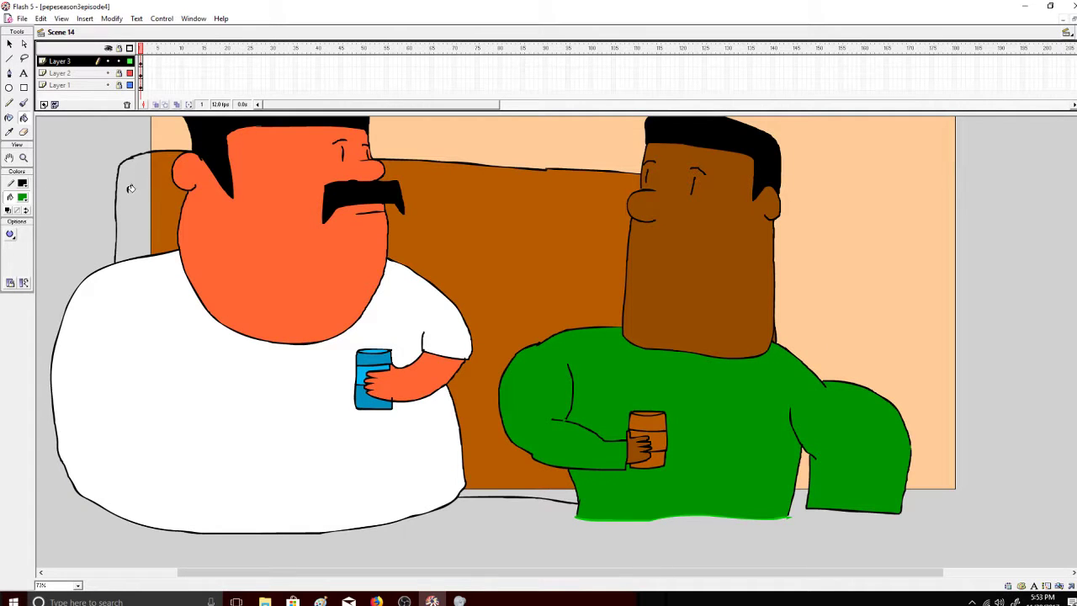
# Fill the upper and lower bands of the second man's can with the darker blue sampled from the moustached man's can.
pyautogui.click(26, 201)
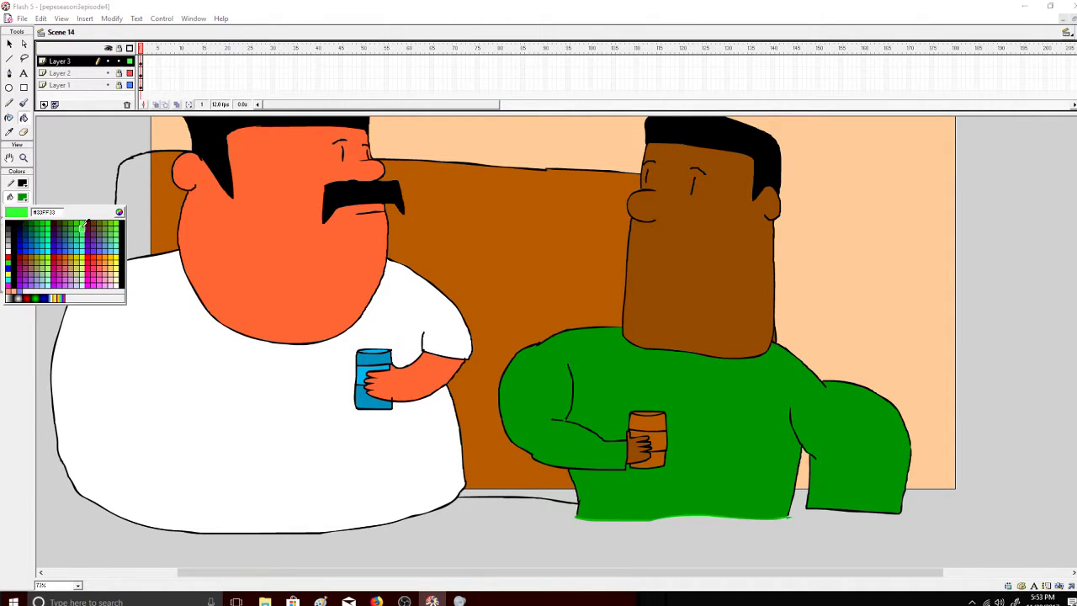
pyautogui.click(376, 354)
pyautogui.click(10, 234)
pyautogui.click(70, 272)
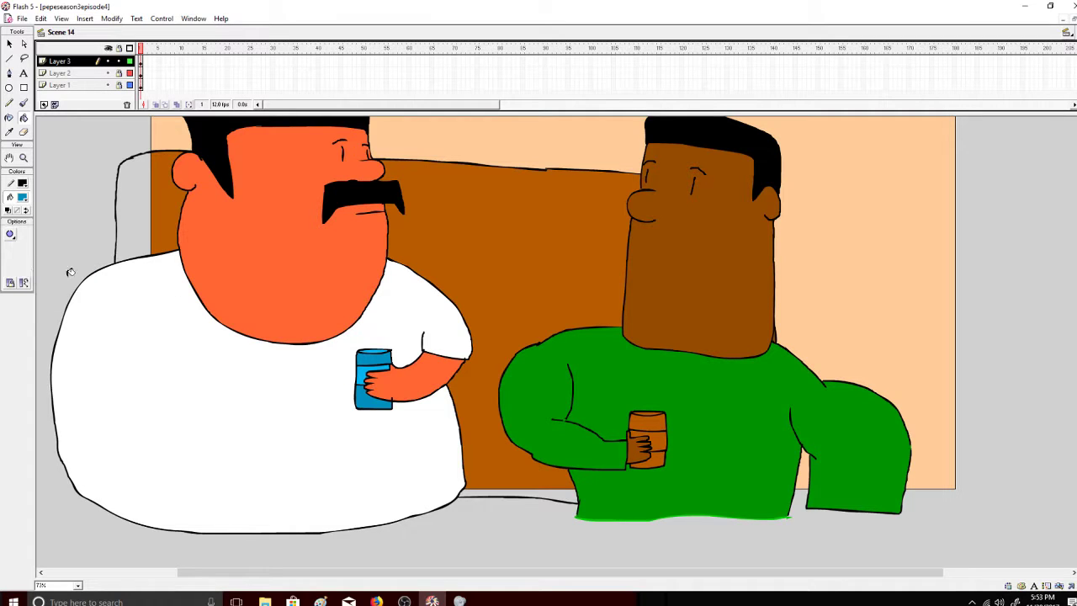
pyautogui.click(655, 456)
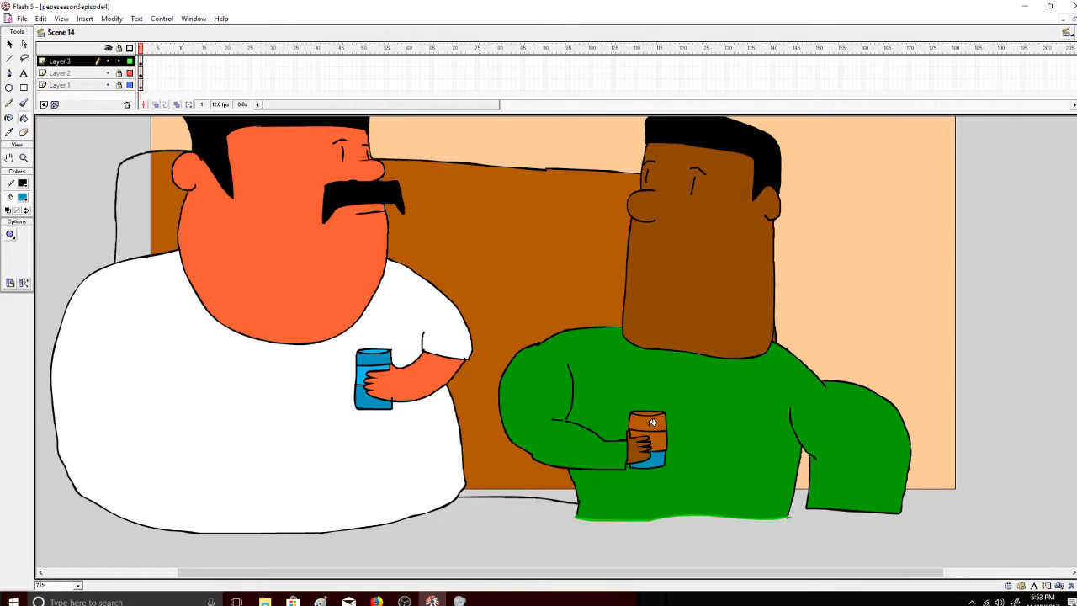
# Fill the middle band of the second man's can with the lighter blue sampled from the moustached man's can.
pyautogui.click(376, 600)
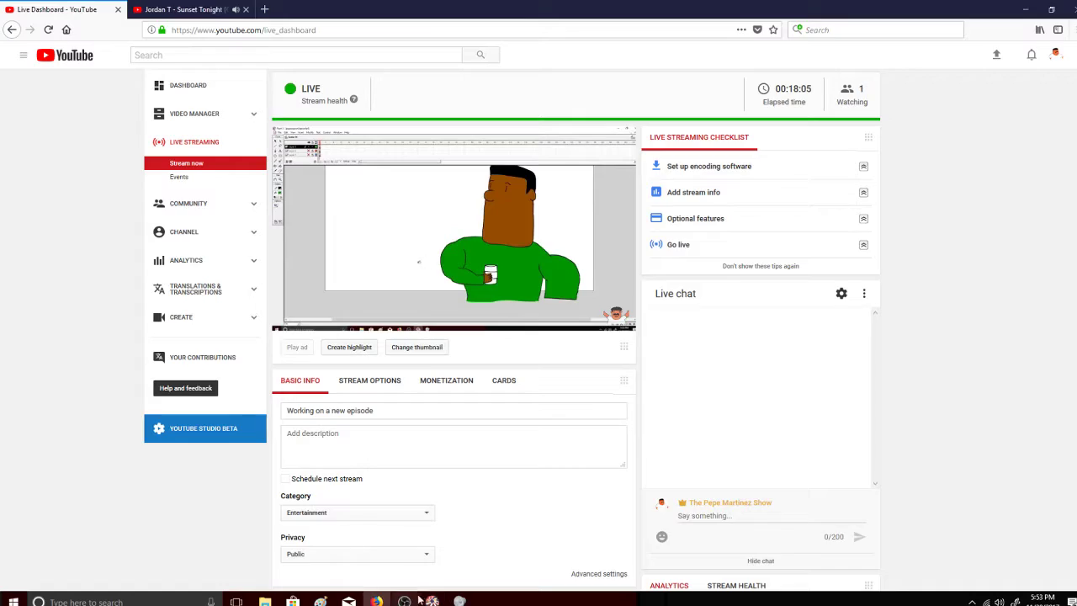
pyautogui.click(432, 600)
pyautogui.click(22, 198)
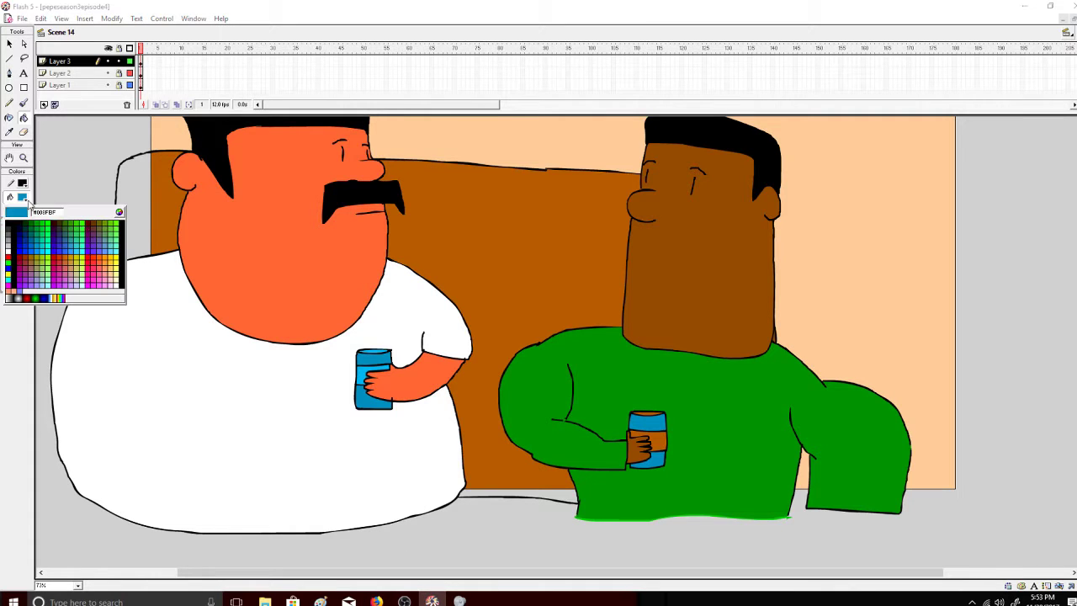
pyautogui.click(362, 371)
pyautogui.click(662, 432)
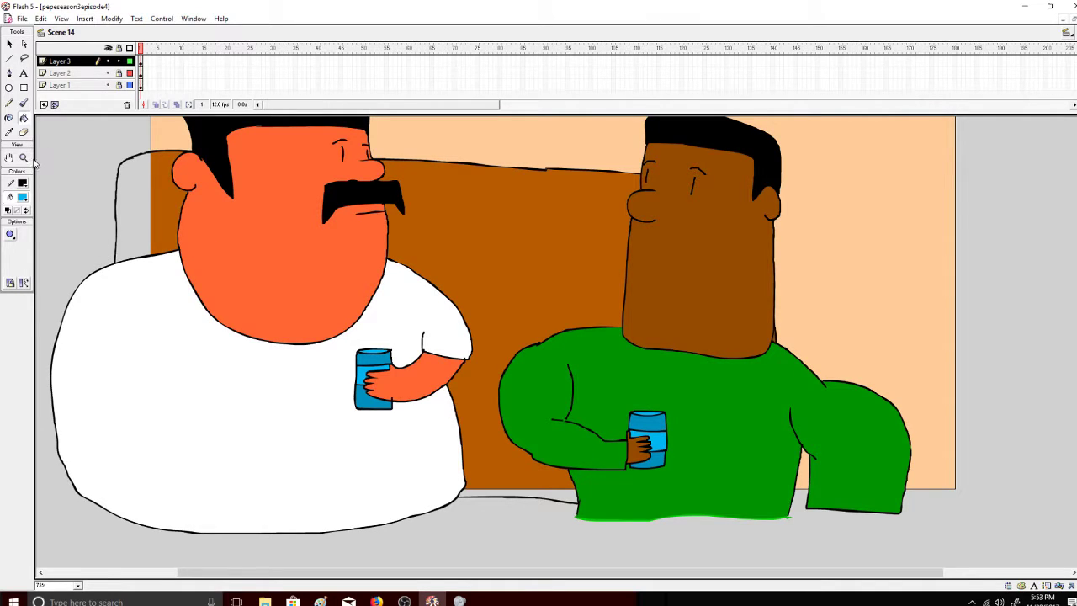
# Turn off the Work Area display and zoom out to 50% to show the whole stage.
pyautogui.click(61, 18)
pyautogui.click(25, 156)
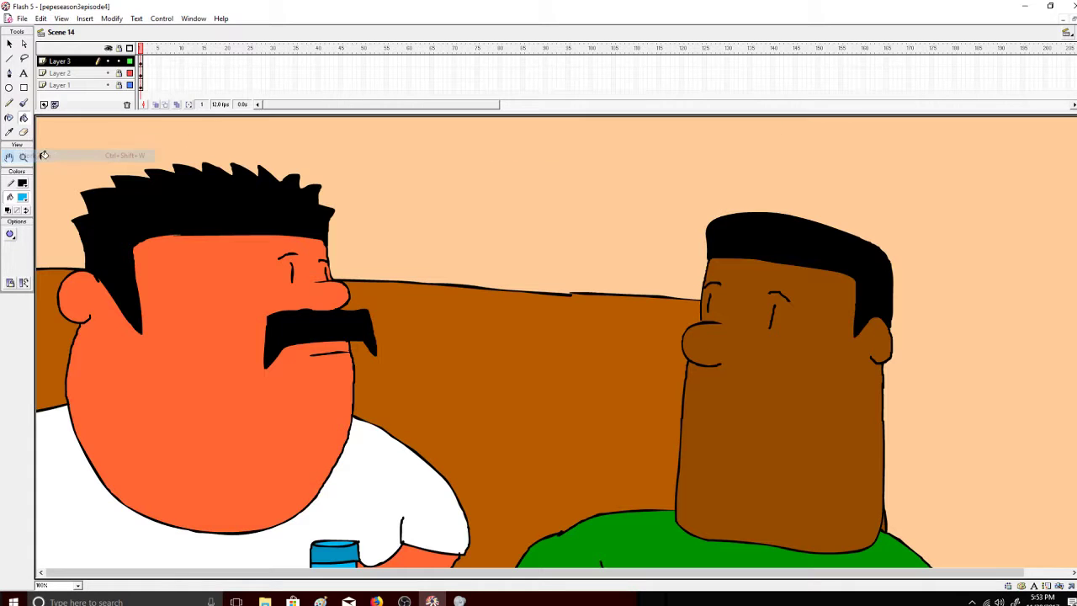
pyautogui.click(24, 157)
pyautogui.click(24, 233)
pyautogui.click(152, 310)
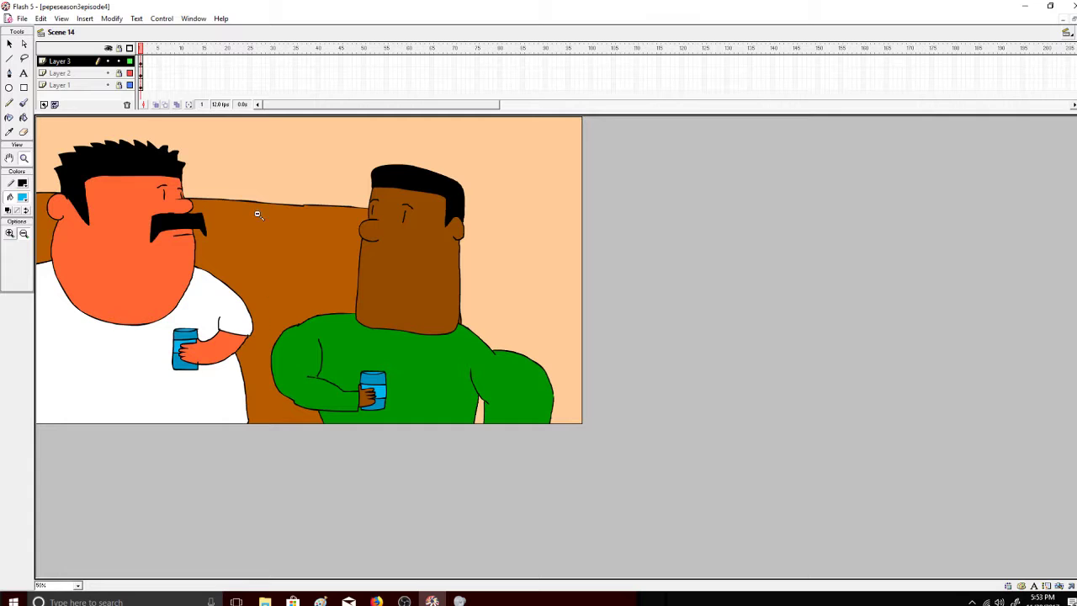
# Insert a keyframe at frame 36 of Layer 1 to extend the background.
pyautogui.rightClick(300, 86)
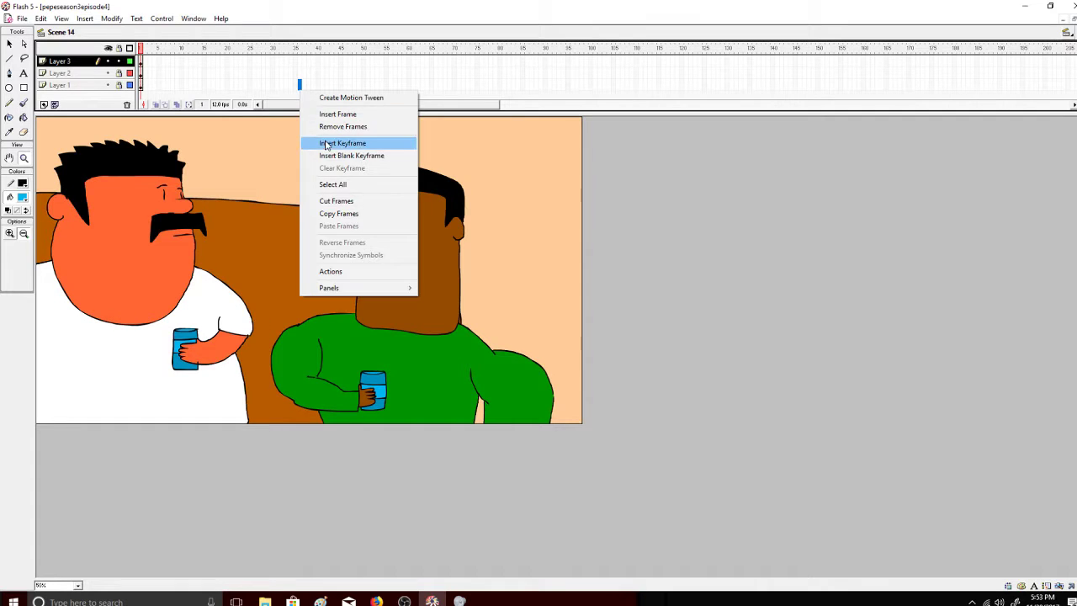
pyautogui.click(345, 139)
pyautogui.rightClick(301, 73)
# Insert keyframes at frames 11 and 12 of Layer 2 for the moustached man.
pyautogui.moveTo(310, 54); pyautogui.dragTo(201, 74)
pyautogui.click(189, 73)
pyautogui.rightClick(188, 73)
pyautogui.click(227, 123)
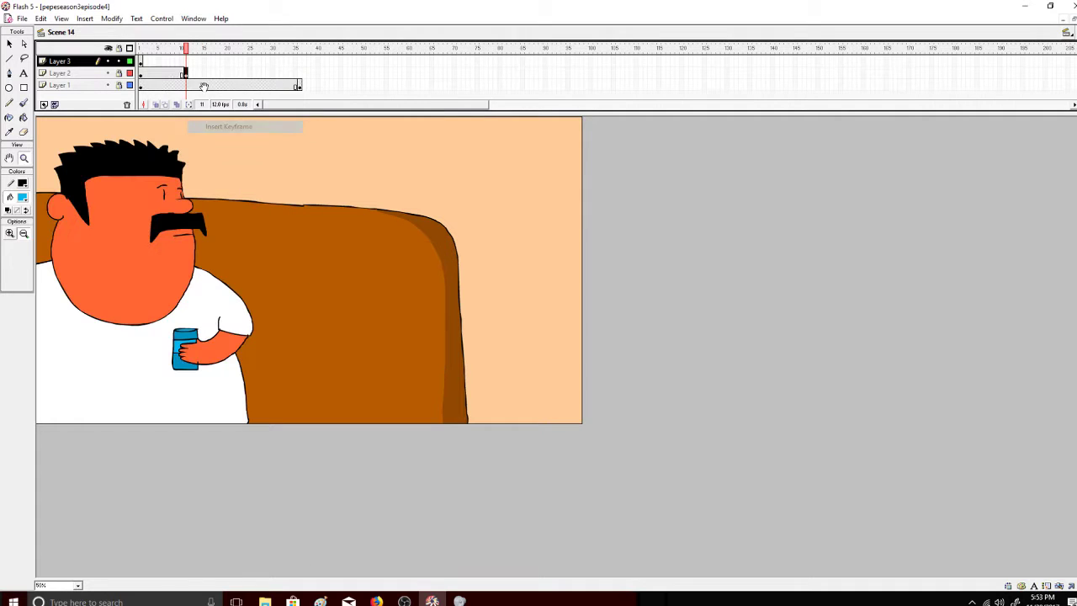
pyautogui.rightClick(192, 75)
pyautogui.click(227, 124)
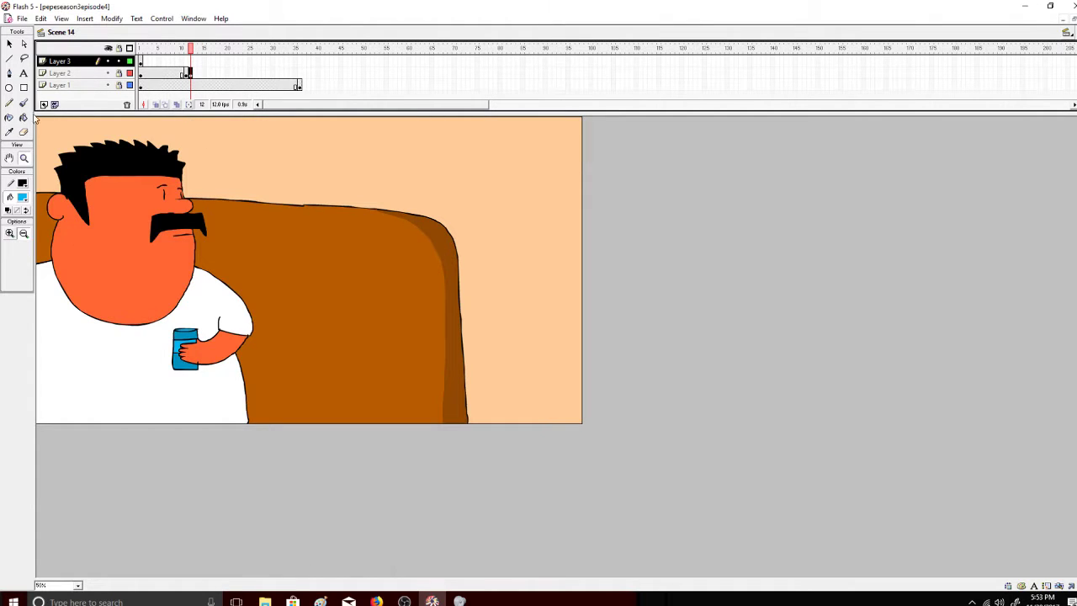
# Unlock Layer 2 and brush over the moustached man's curved brow lines on frame 12 in his orange skin colour.
pyautogui.click(118, 74)
pyautogui.click(118, 74)
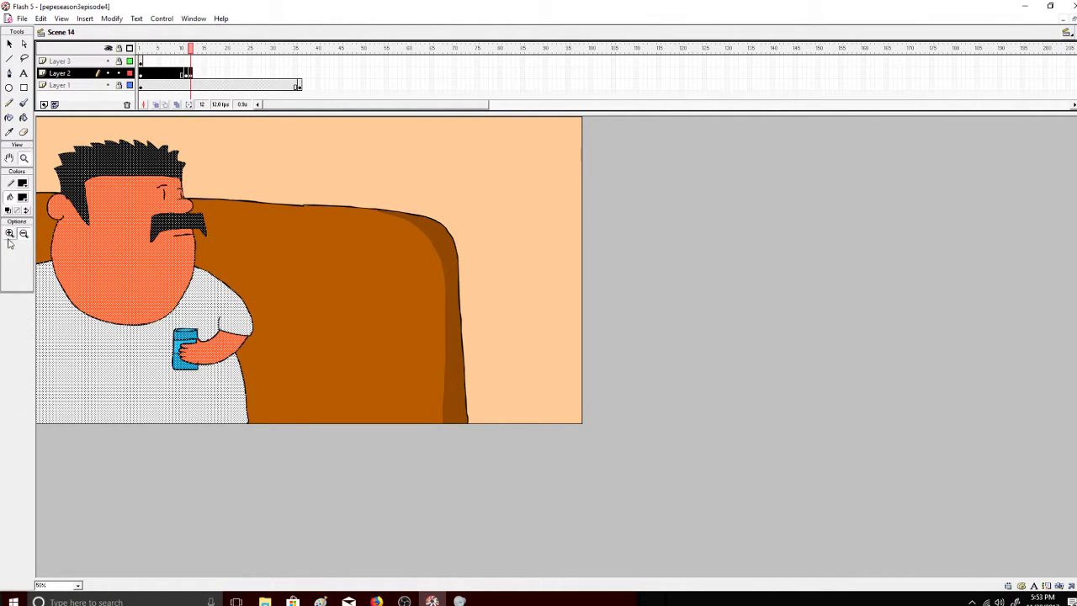
pyautogui.click(333, 239)
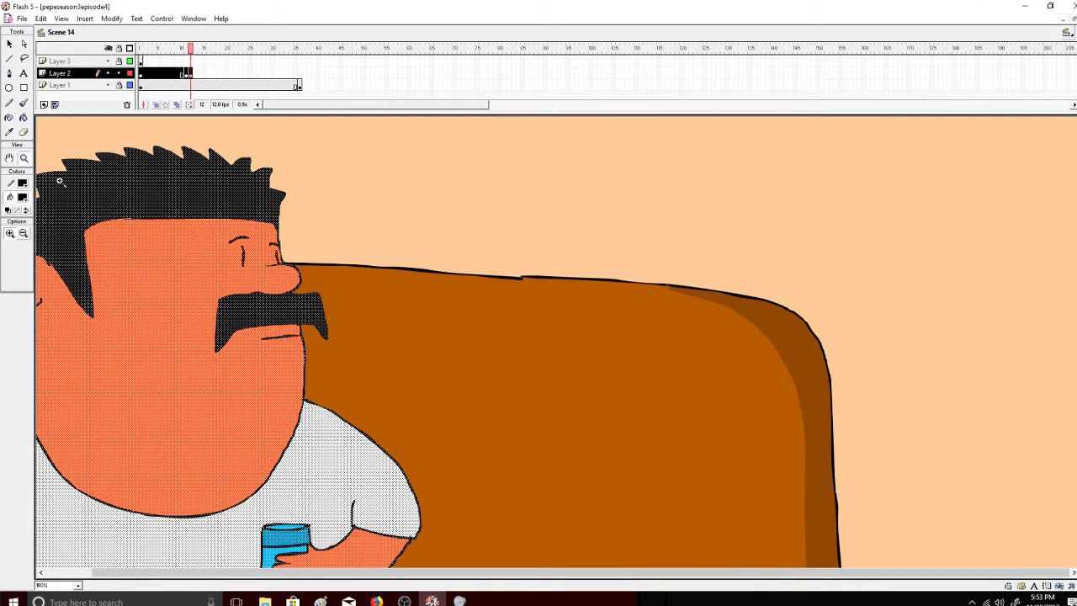
pyautogui.click(24, 45)
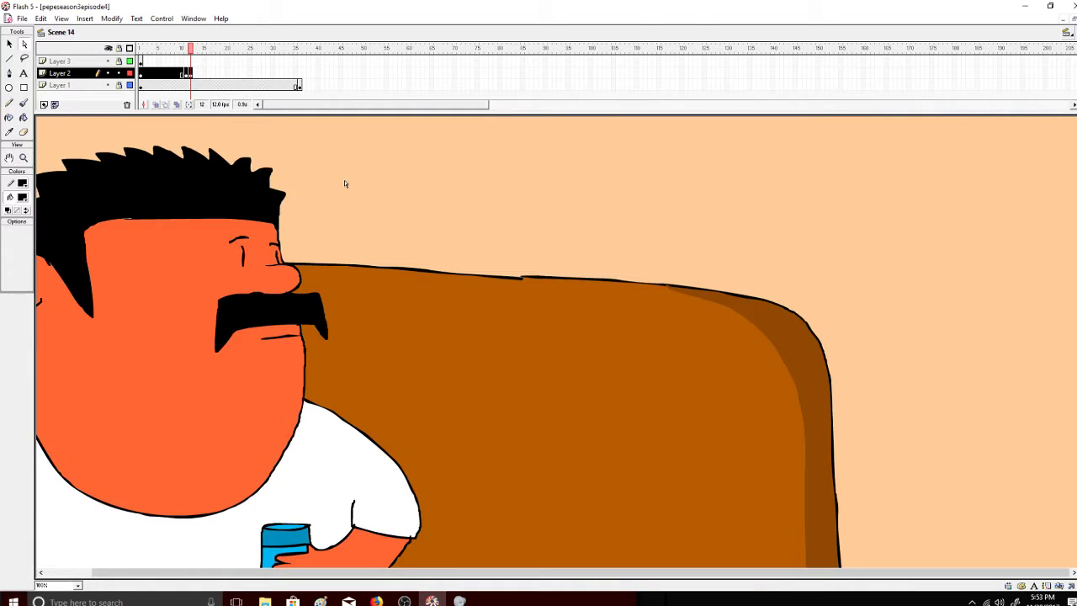
pyautogui.click(24, 103)
pyautogui.click(22, 199)
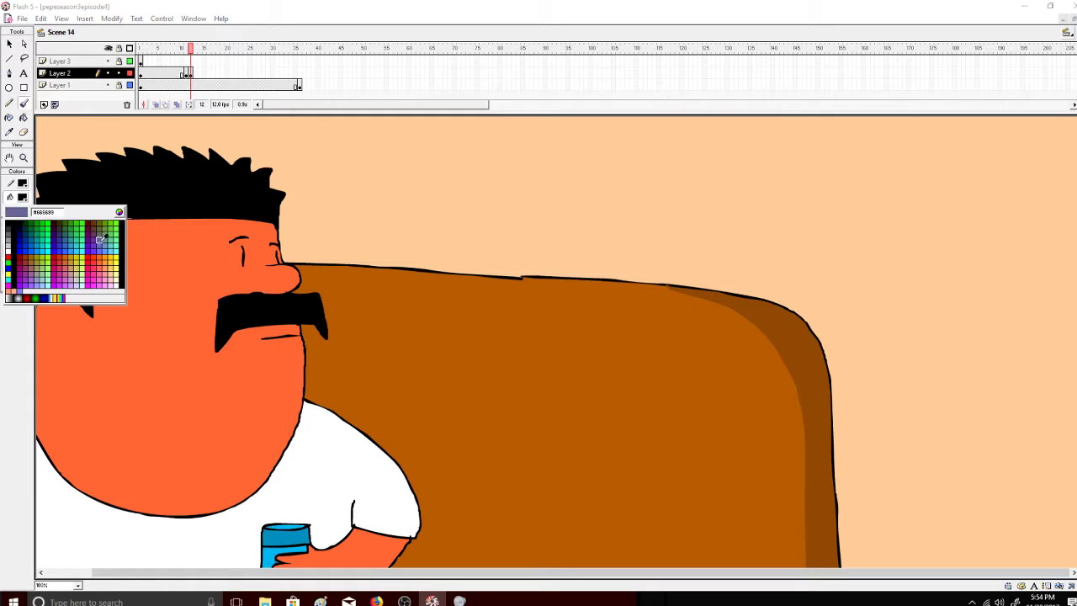
pyautogui.click(100, 261)
pyautogui.click(25, 251)
pyautogui.click(18, 278)
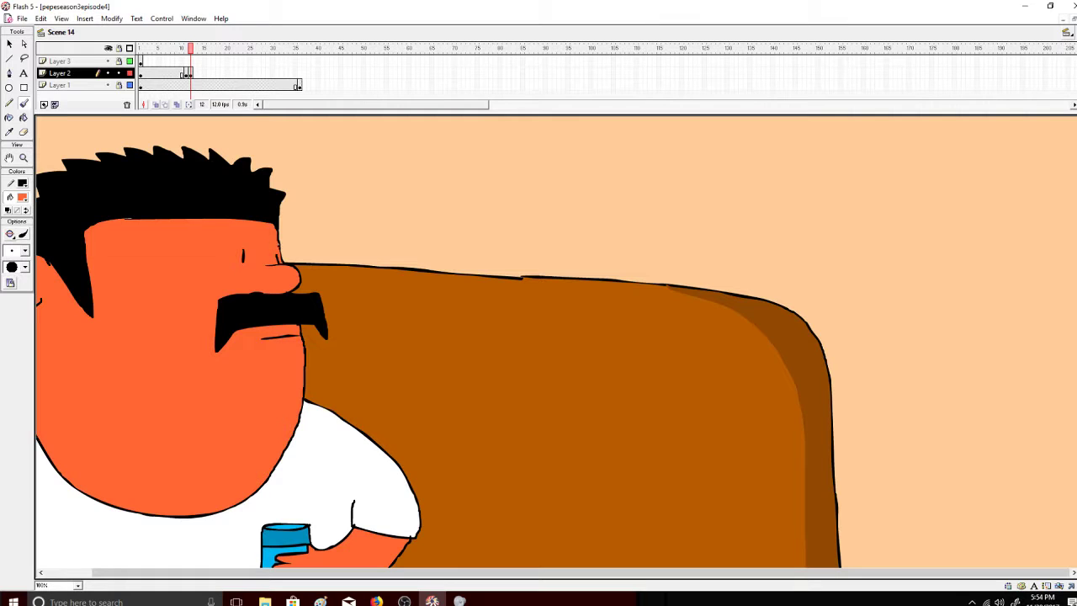
# Paint flatter brows and short eyelid lines in black around the moustached man's eyes on frame 12.
pyautogui.click(23, 197)
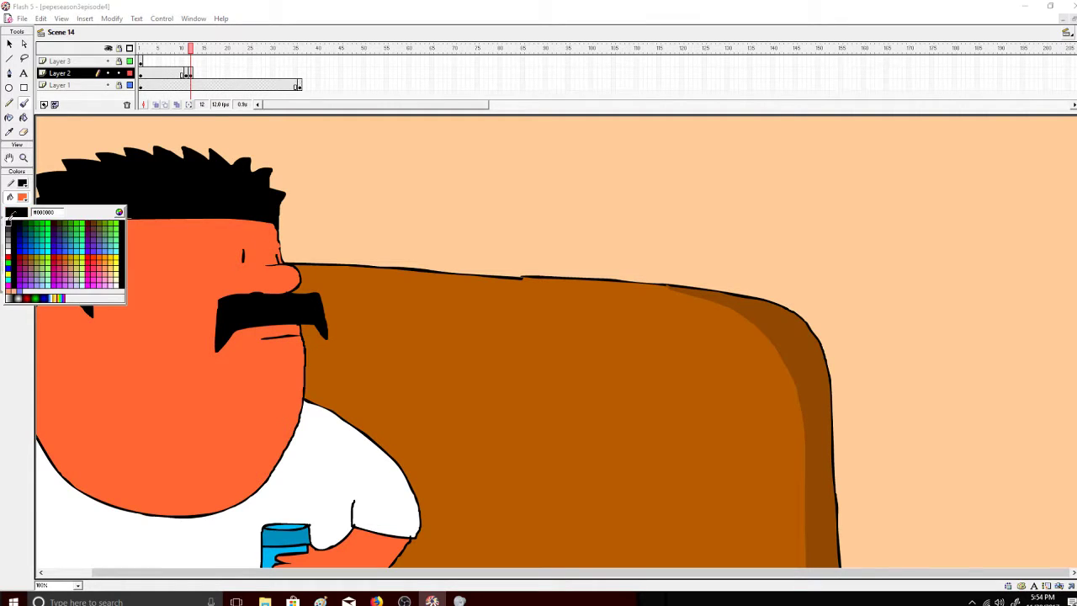
pyautogui.click(15, 217)
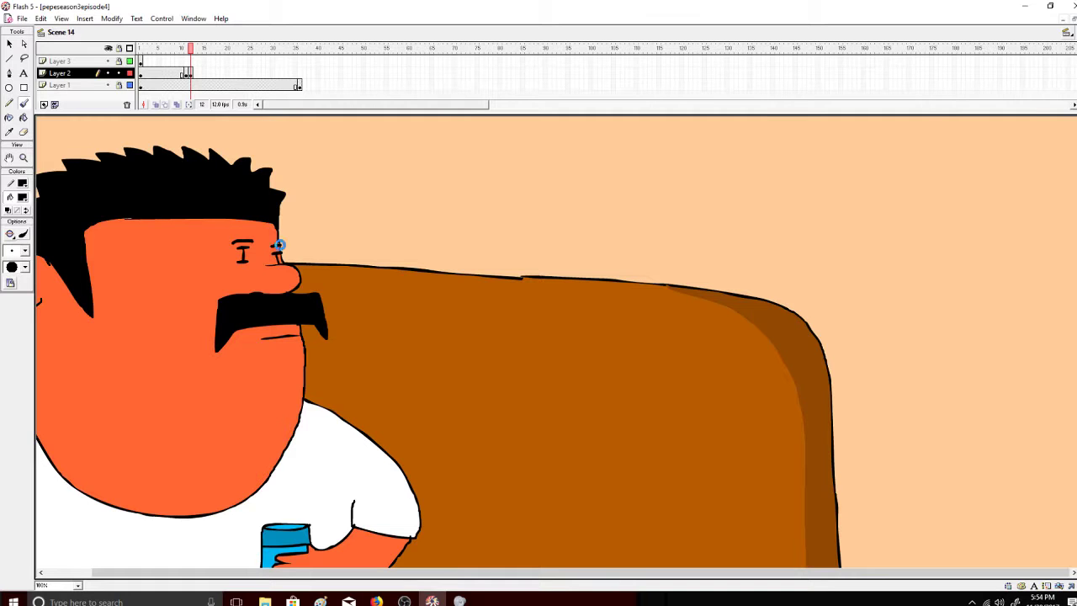
# Insert a keyframe at frame 13 of Layer 2 and deselect the artwork.
pyautogui.rightClick(195, 74)
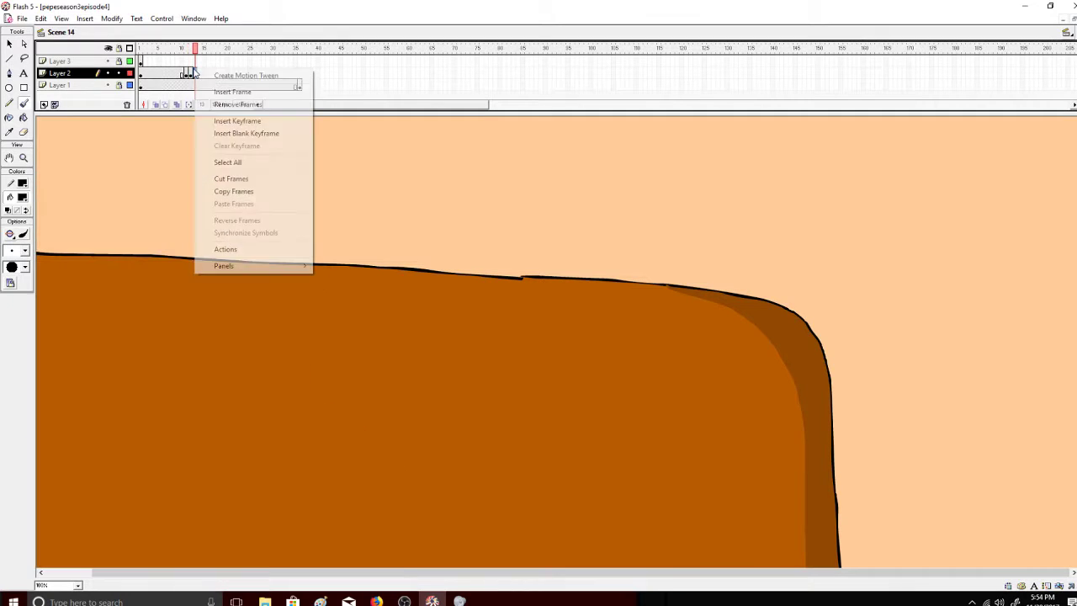
pyautogui.click(244, 123)
pyautogui.click(24, 45)
pyautogui.click(61, 129)
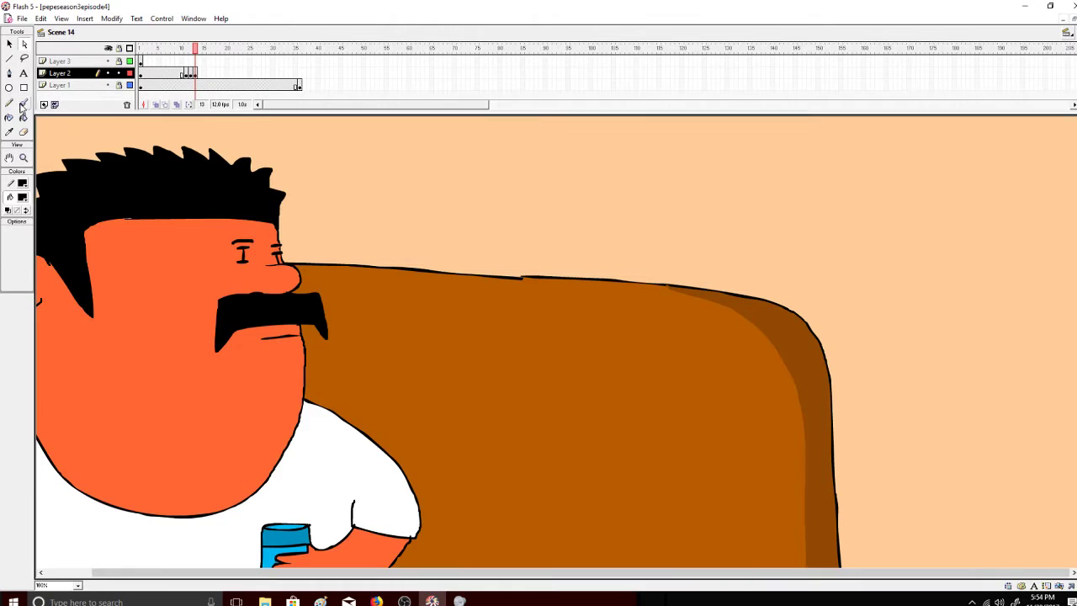
pyautogui.click(24, 104)
pyautogui.click(23, 197)
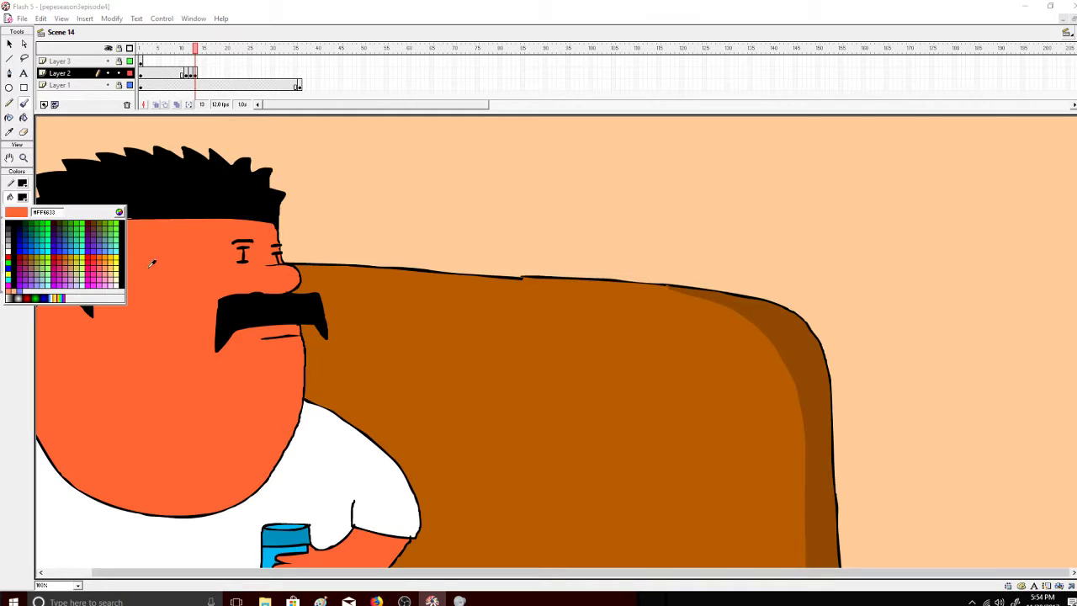
pyautogui.click(145, 331)
pyautogui.click(24, 251)
pyautogui.click(25, 309)
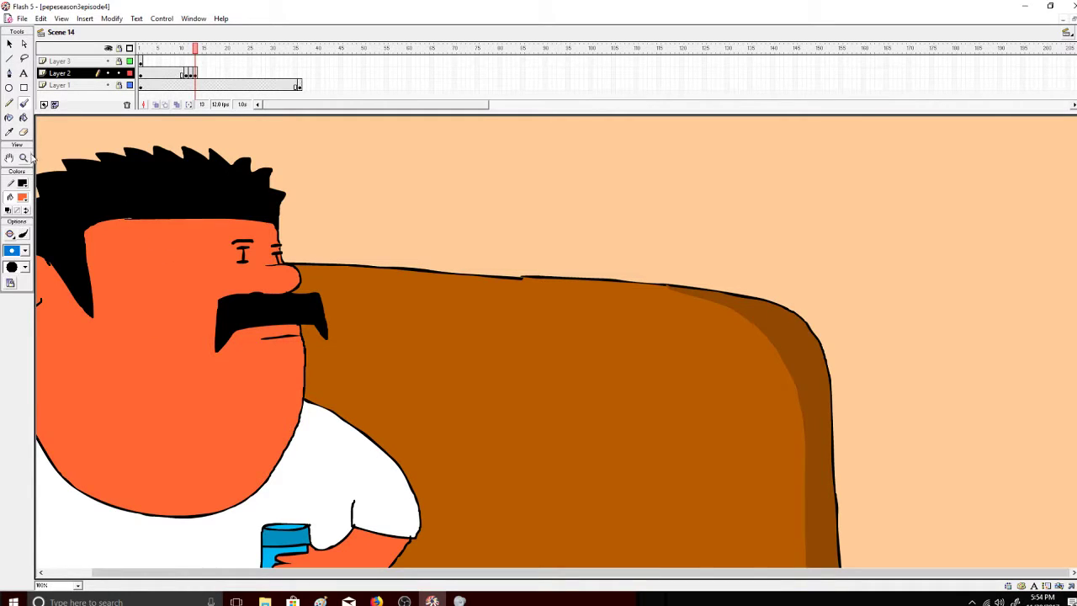
# Erase the moustached man's brows and eyes on frame 13, with onion skinning narrowed to show the preceding frame.
pyautogui.click(24, 132)
pyautogui.moveTo(246, 252)
pyautogui.mouseDown()
pyautogui.moveTo(239, 239)
pyautogui.moveTo(249, 254)
pyautogui.mouseUp()
pyautogui.click(156, 104)
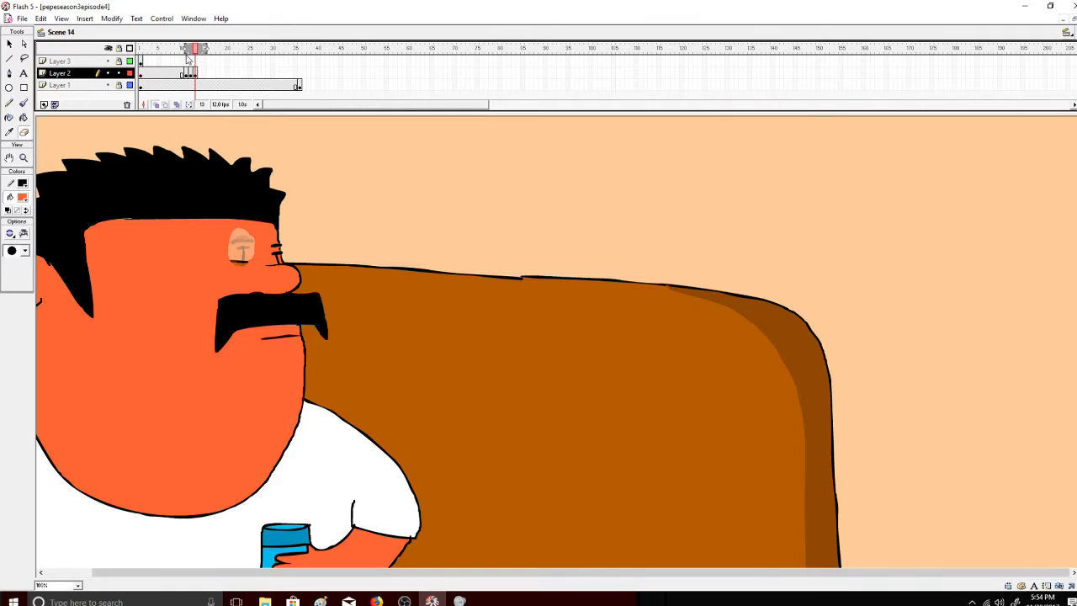
pyautogui.moveTo(187, 49); pyautogui.dragTo(197, 51)
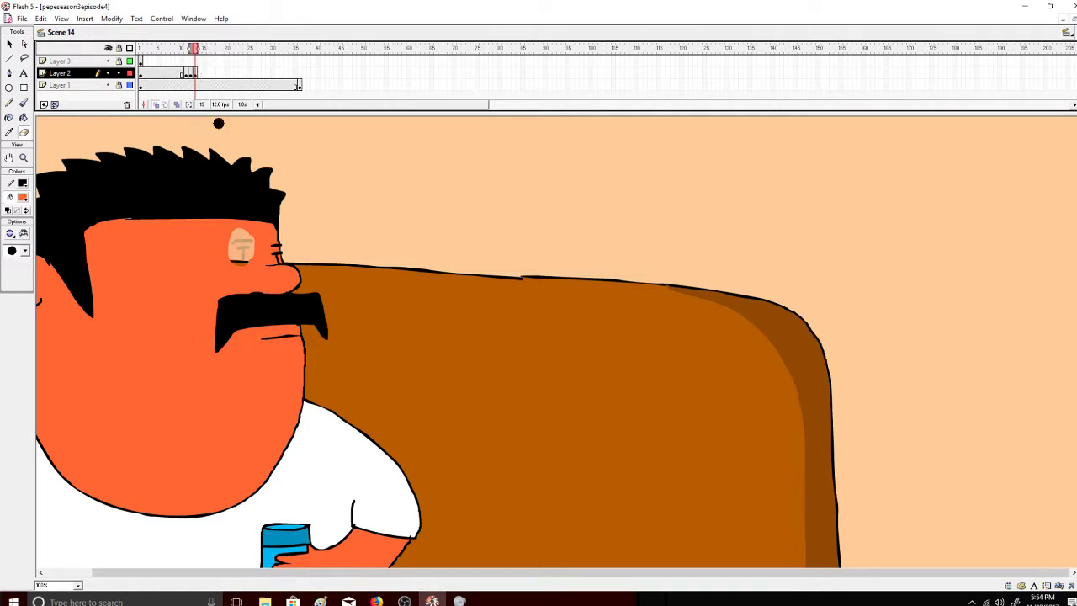
pyautogui.moveTo(276, 255); pyautogui.dragTo(278, 245)
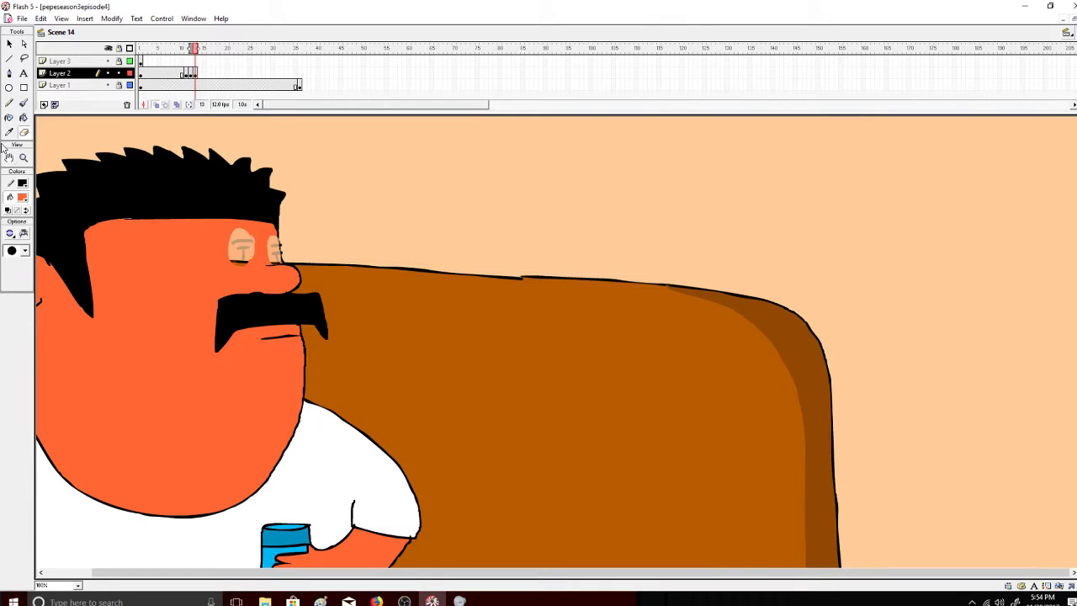
# Draw the moustached man's lowered brows and closed eyelids on frame 13 with a small black brush, undoing a stray stroke.
pyautogui.click(24, 103)
pyautogui.click(23, 197)
pyautogui.click(26, 242)
pyautogui.click(26, 251)
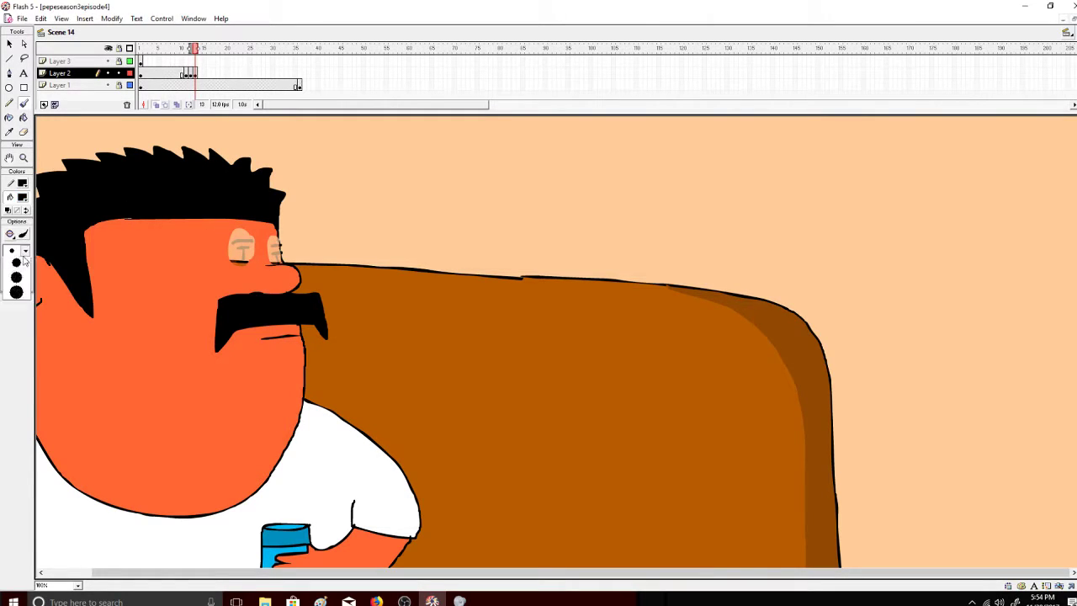
pyautogui.click(14, 263)
pyautogui.moveTo(238, 251); pyautogui.dragTo(253, 251)
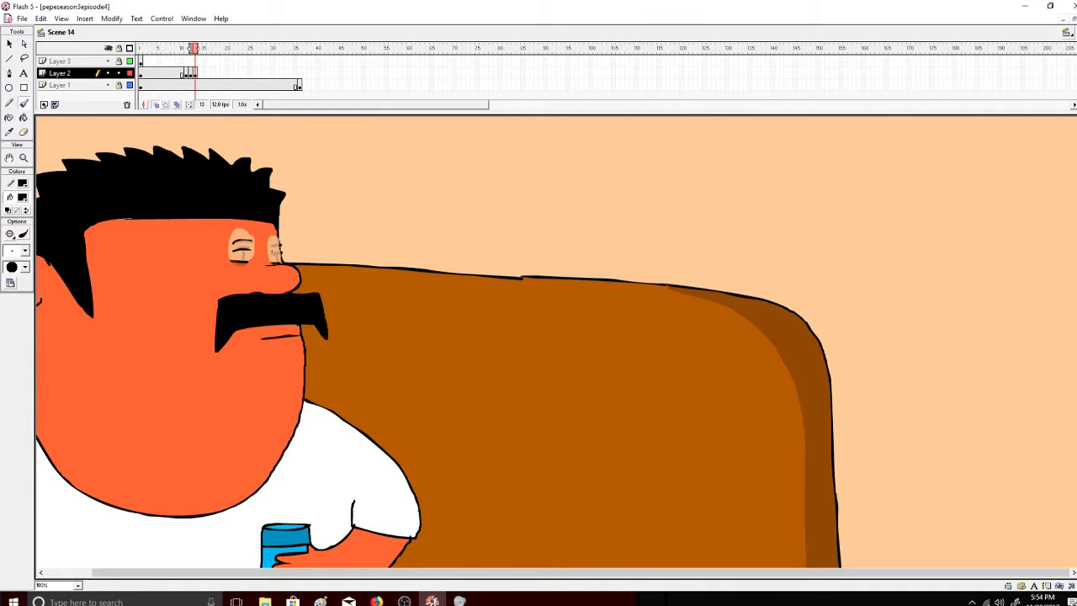
pyautogui.hotkey('ctrl', 'z')
# Fill the erased areas around both eyes on frame 13 with the moustached man's orange skin colour.
pyautogui.click(24, 118)
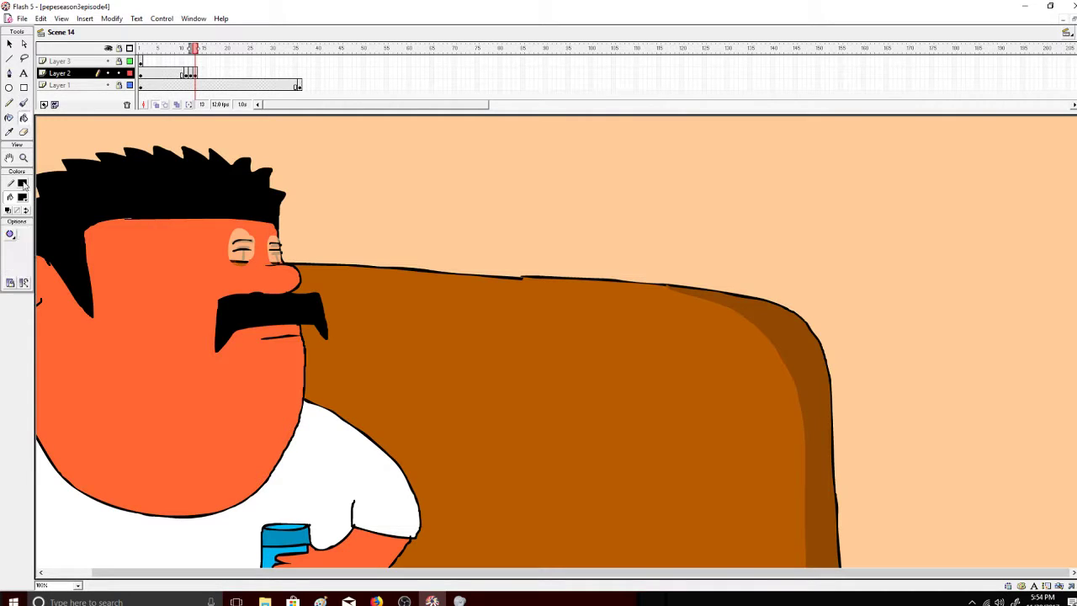
pyautogui.click(22, 197)
pyautogui.click(118, 238)
pyautogui.click(241, 250)
pyautogui.click(276, 253)
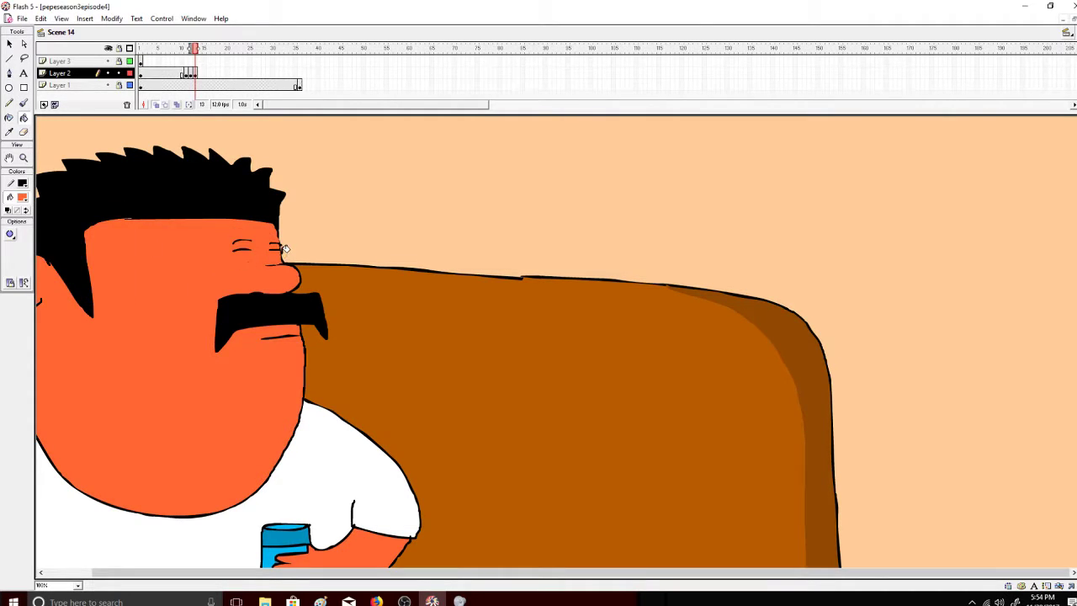
pyautogui.click(24, 132)
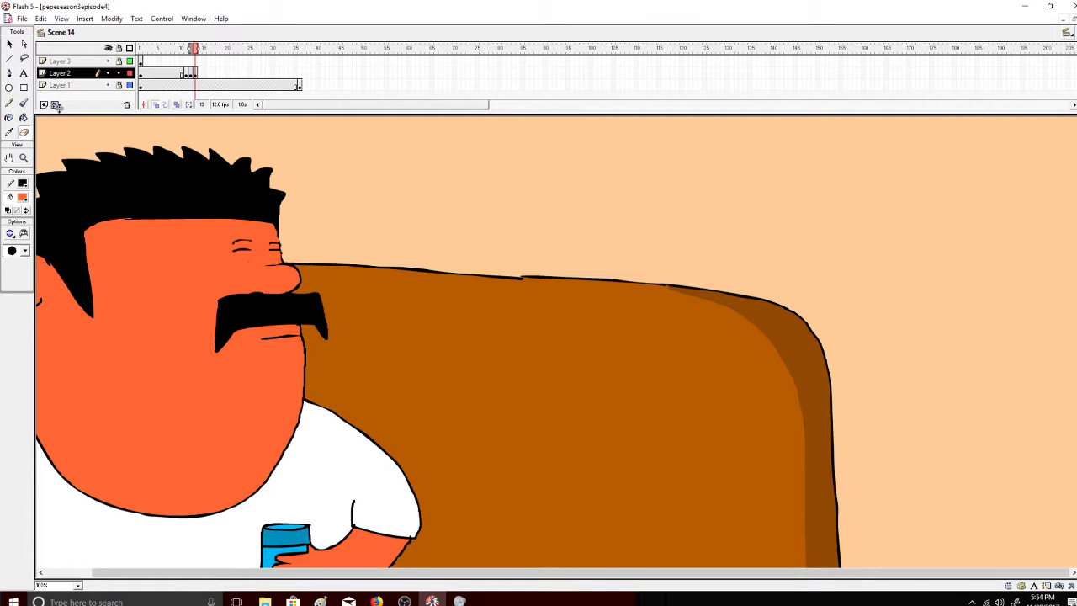
# Copy frame 12 of Layer 2 and paste it at frame 14 to reuse the half-closed eyes.
pyautogui.click(9, 44)
pyautogui.rightClick(186, 73)
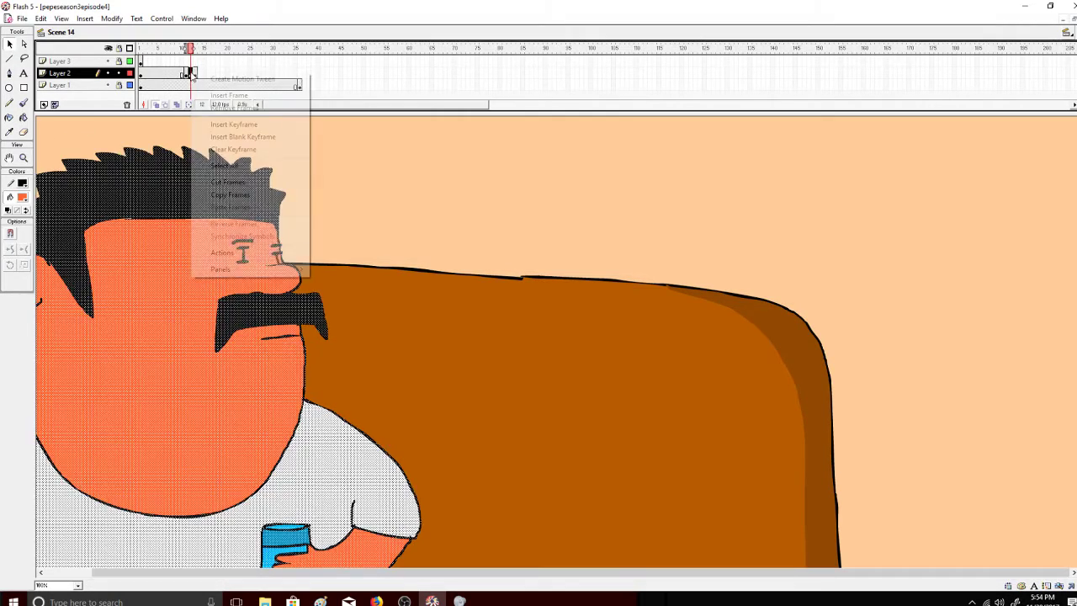
pyautogui.click(229, 193)
pyautogui.rightClick(199, 74)
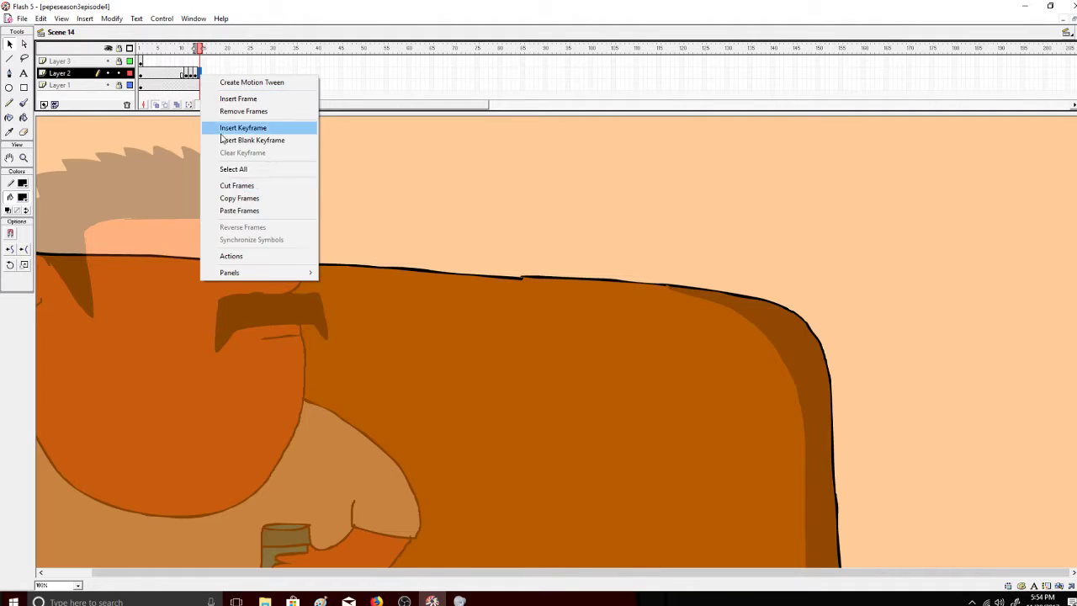
pyautogui.click(225, 209)
# Copy the open-eyed frame 11 of Layer 2 and paste it at frame 15 to end the blink.
pyautogui.rightClick(187, 74)
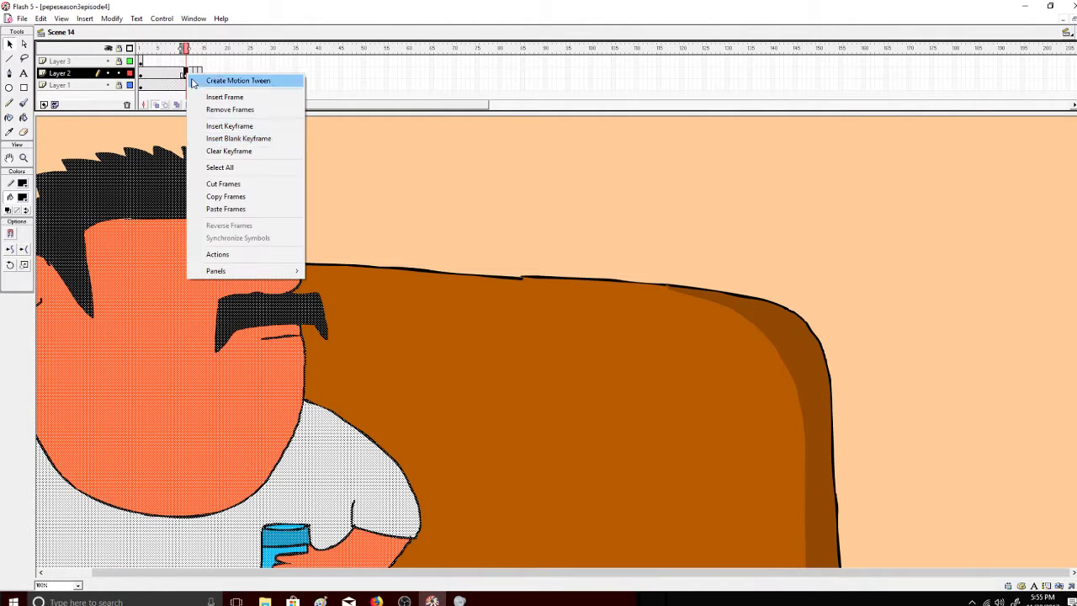
pyautogui.click(226, 196)
pyautogui.rightClick(207, 75)
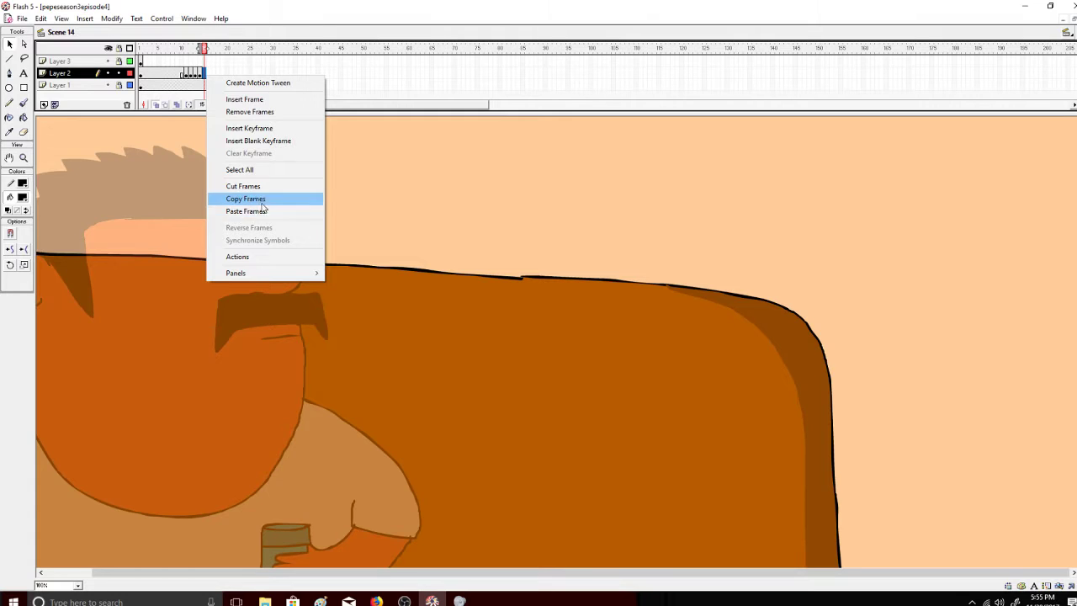
pyautogui.click(249, 199)
# Insert a keyframe at frame 36 of Layer 2 to extend the moustached man to the background's end.
pyautogui.rightClick(298, 75)
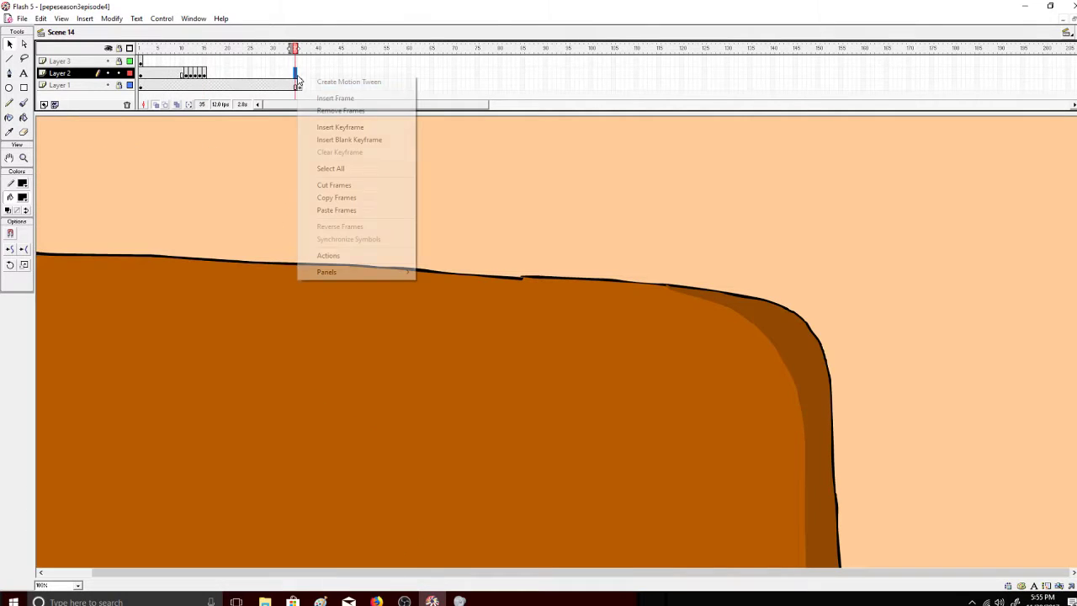
pyautogui.click(298, 75)
pyautogui.rightClick(297, 74)
pyautogui.click(322, 127)
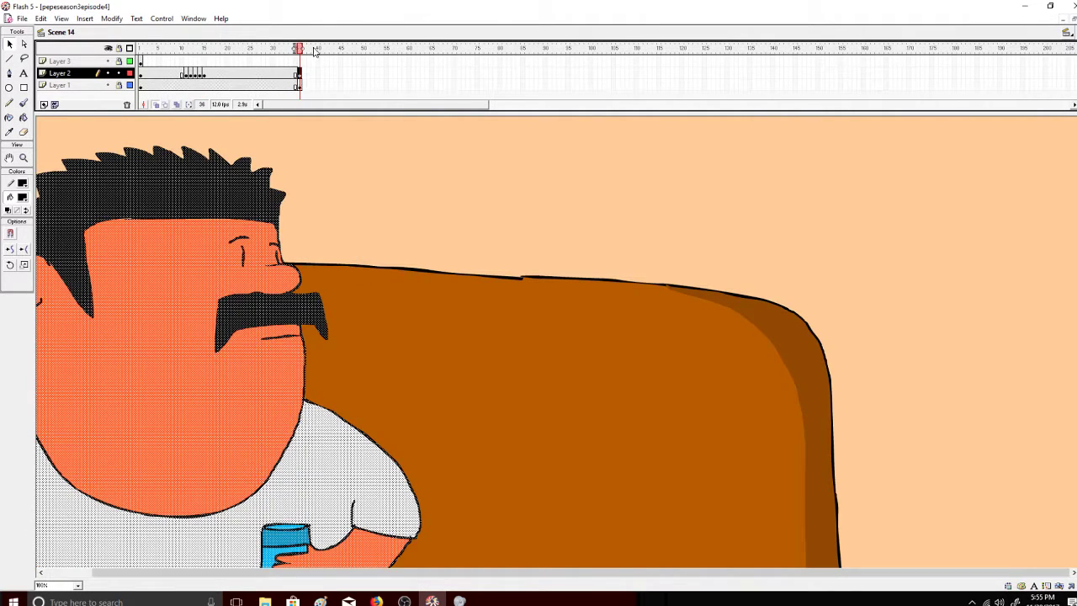
# Play the blink animation from frame 1 at 50% zoom to check it on the whole stage.
pyautogui.press('Return')
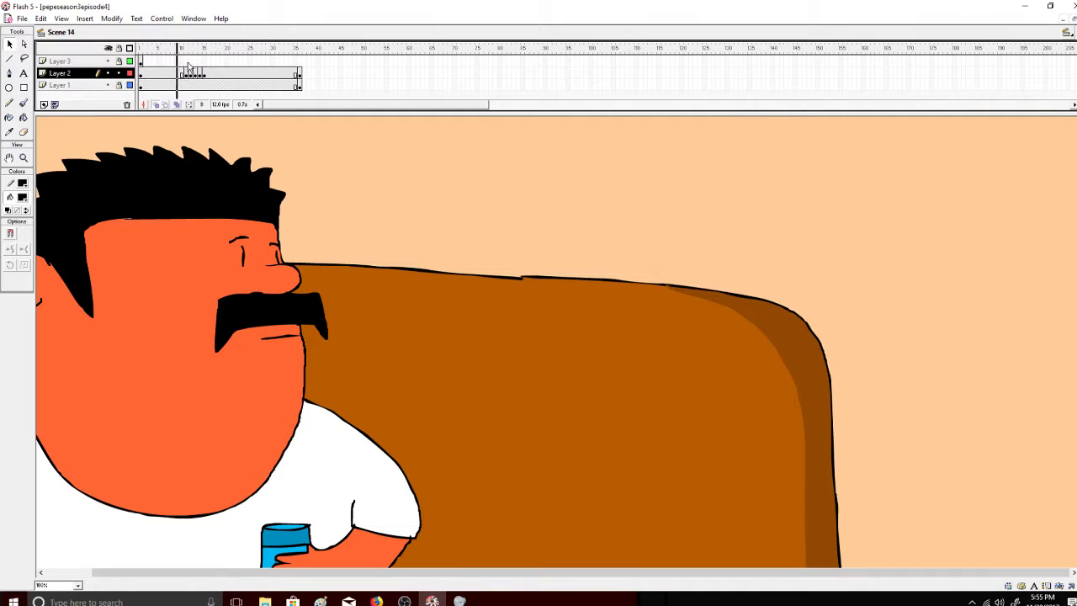
pyautogui.click(182, 48)
pyautogui.moveTo(182, 48)
pyautogui.mouseDown()
pyautogui.moveTo(193, 48)
pyautogui.moveTo(89, 53)
pyautogui.mouseUp()
pyautogui.click(24, 157)
pyautogui.click(24, 233)
pyautogui.click(158, 141)
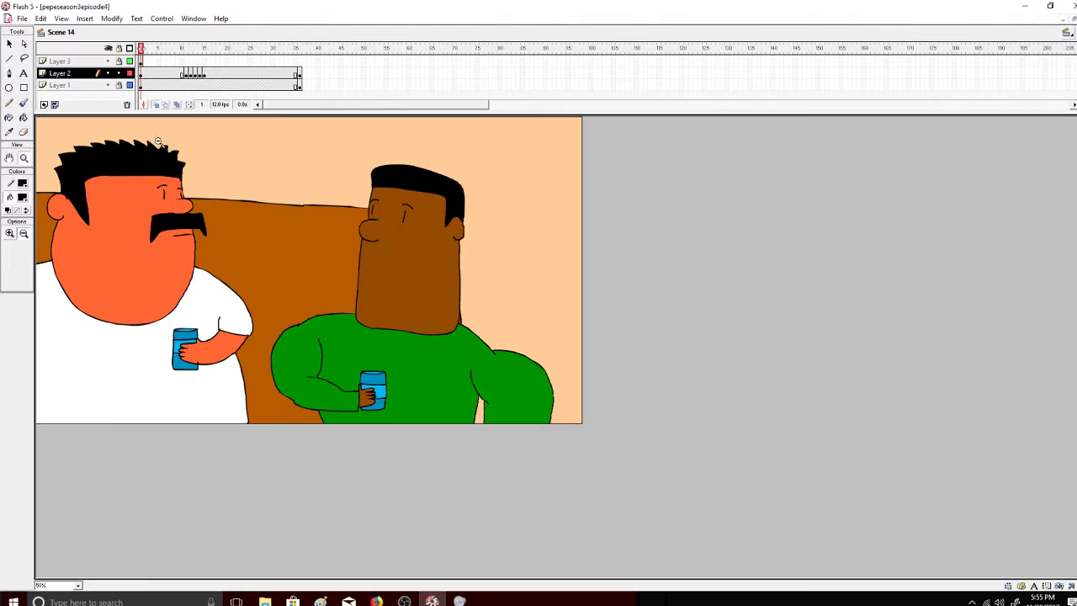
pyautogui.click(161, 18)
pyautogui.click(173, 30)
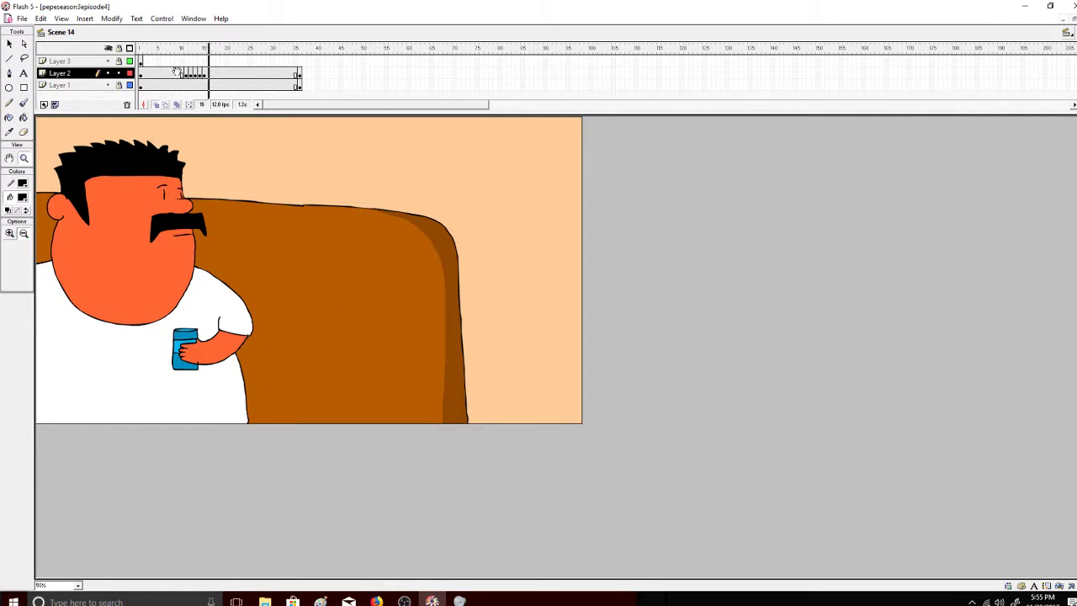
pyautogui.click(186, 74)
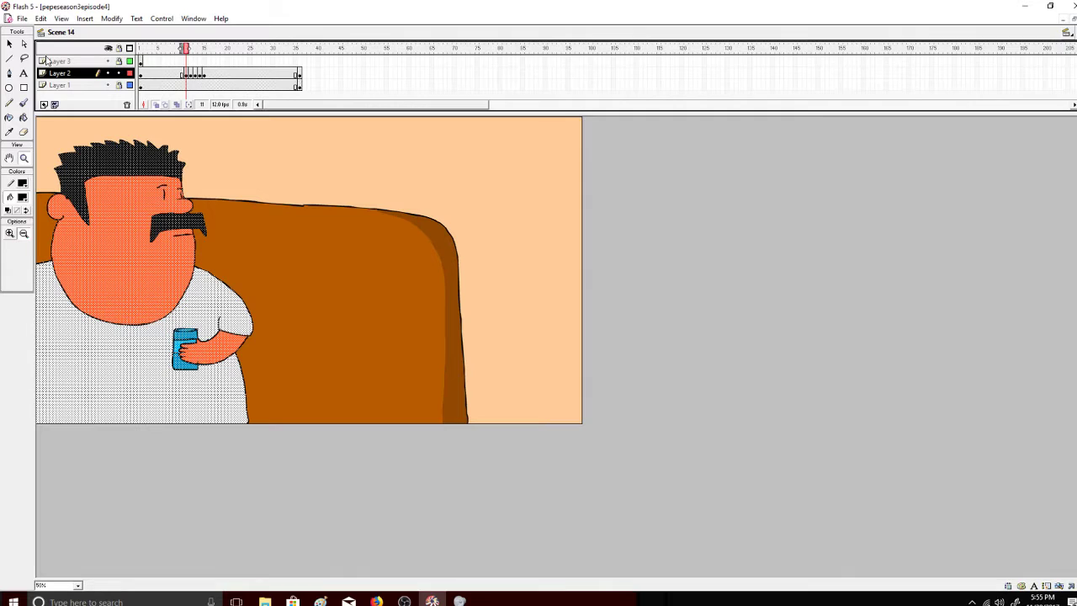
# Go to frame 12 and zoom in to 400% on the moustached man's eyes.
pyautogui.click(191, 48)
pyautogui.click(24, 44)
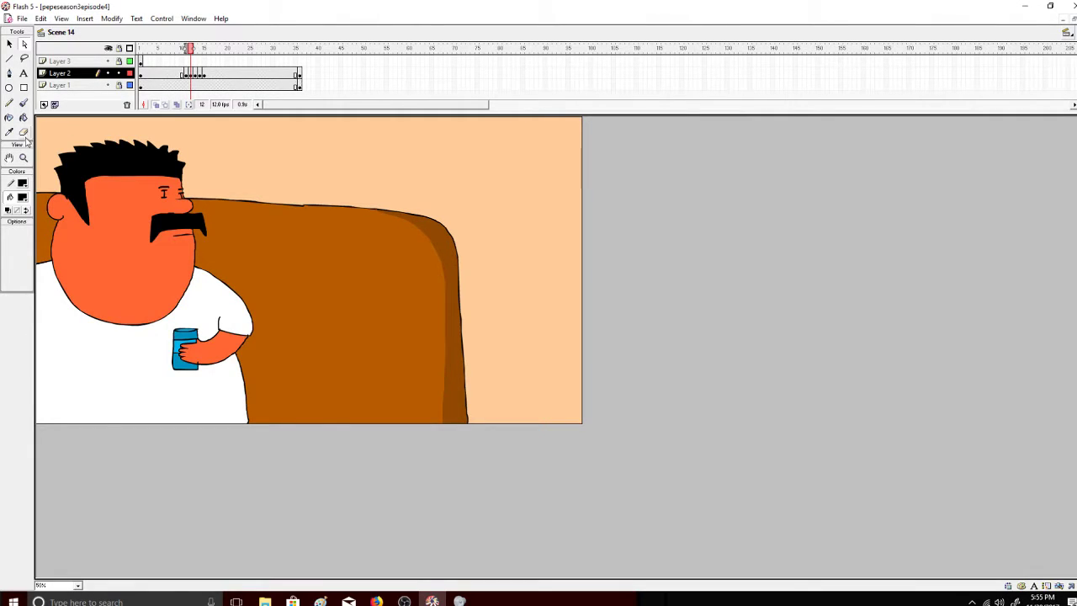
pyautogui.click(24, 158)
pyautogui.click(346, 305)
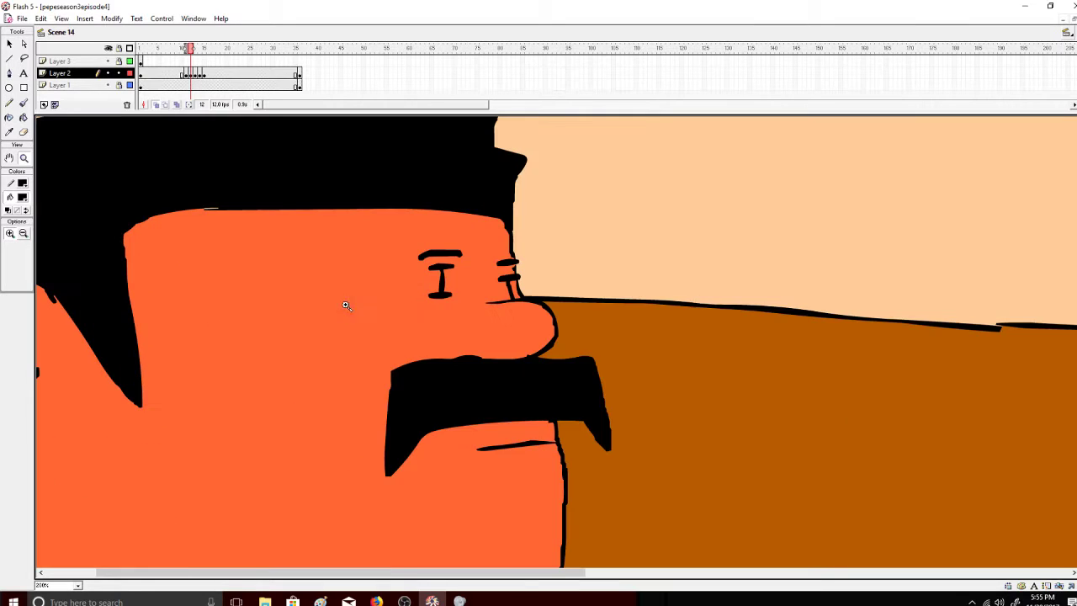
pyautogui.click(492, 303)
pyautogui.click(24, 132)
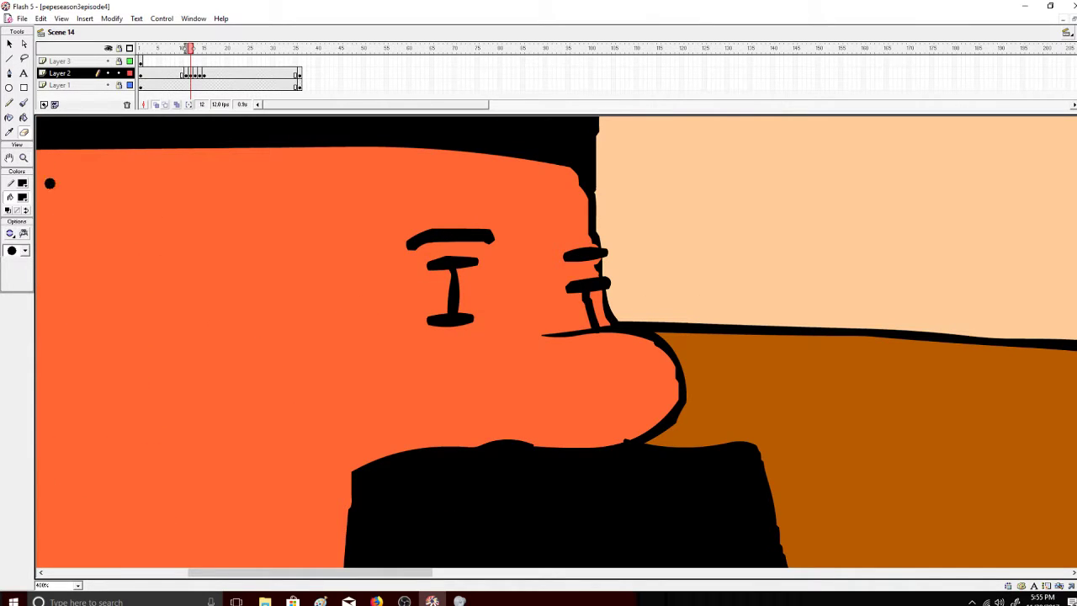
pyautogui.moveTo(480, 328); pyautogui.dragTo(420, 329)
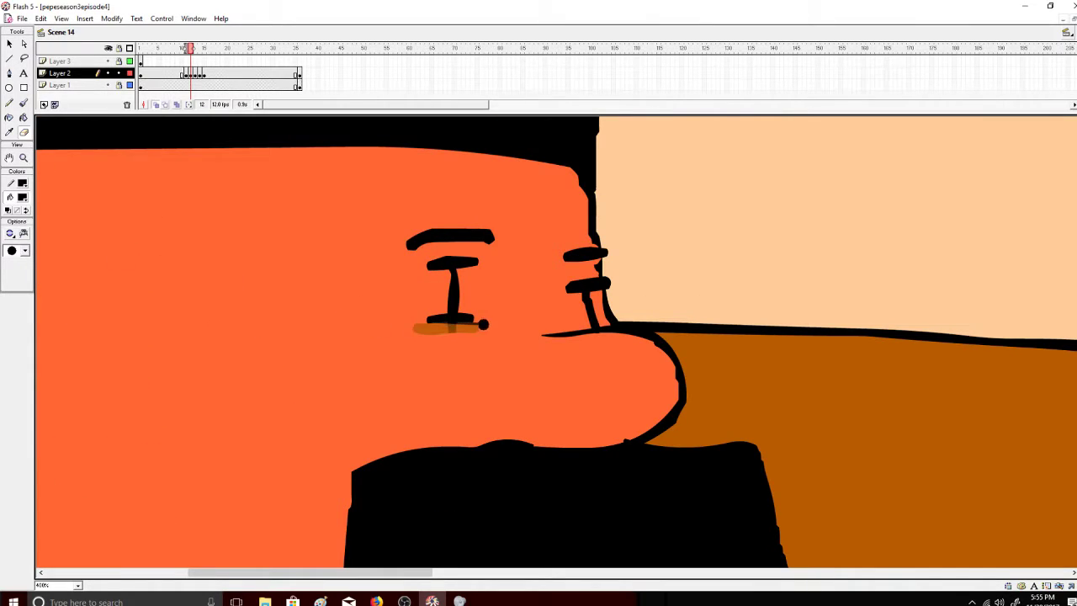
pyautogui.hotkey('ctrl', 'z')
# Thin the moustached man's black eyelid and eye lines on frame 12 by brushing over their edges in his orange skin colour.
pyautogui.click(23, 102)
pyautogui.click(24, 198)
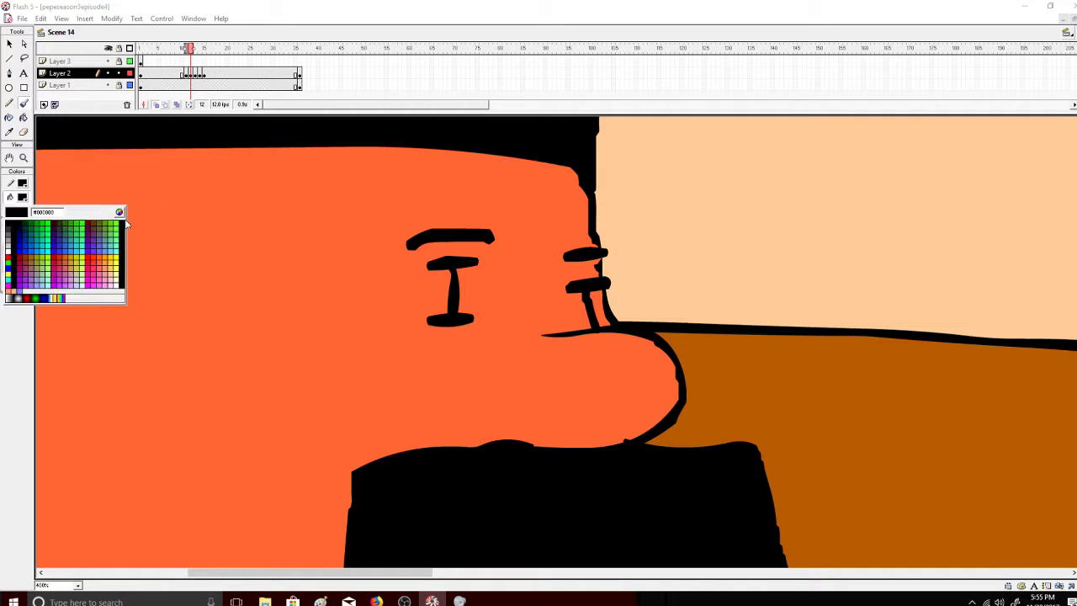
pyautogui.click(82, 217)
pyautogui.click(26, 249)
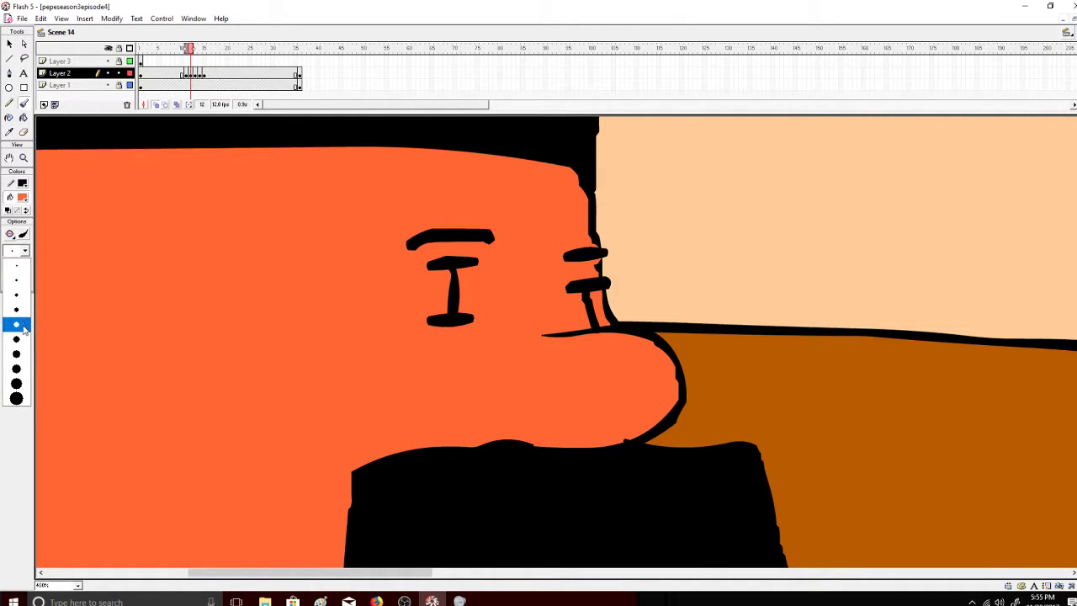
pyautogui.click(17, 330)
pyautogui.moveTo(477, 323); pyautogui.dragTo(422, 321)
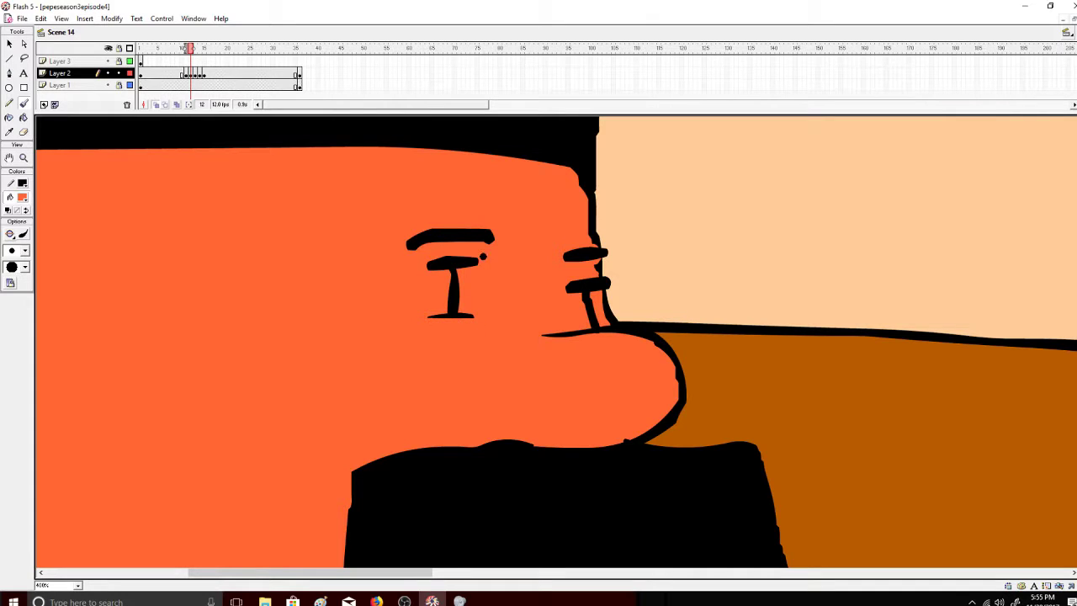
pyautogui.moveTo(475, 258)
pyautogui.mouseDown()
pyautogui.moveTo(428, 260)
pyautogui.moveTo(460, 300)
pyautogui.mouseUp()
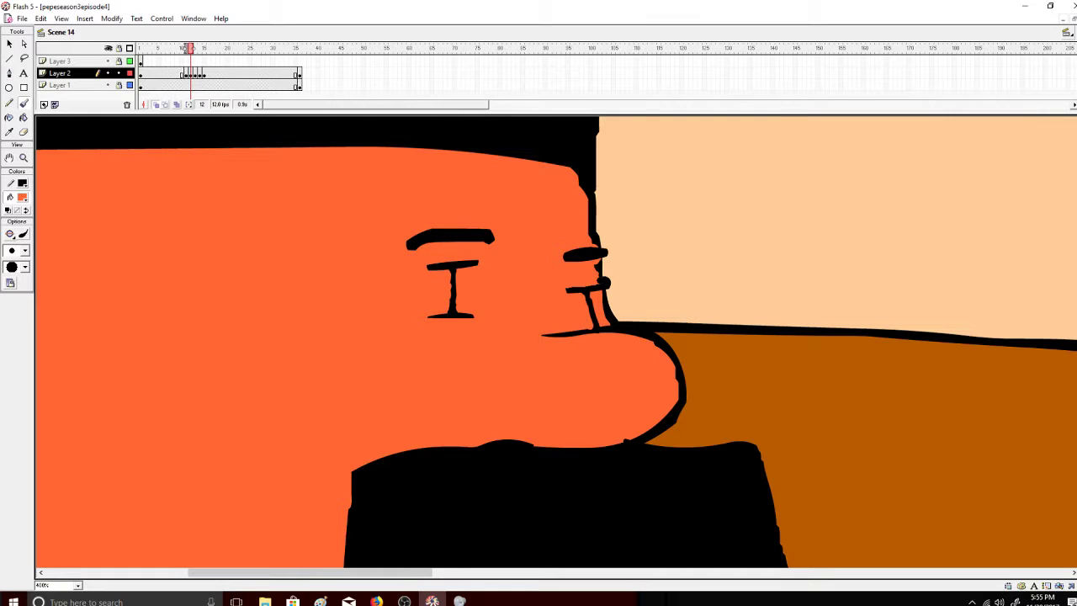
pyautogui.click(23, 132)
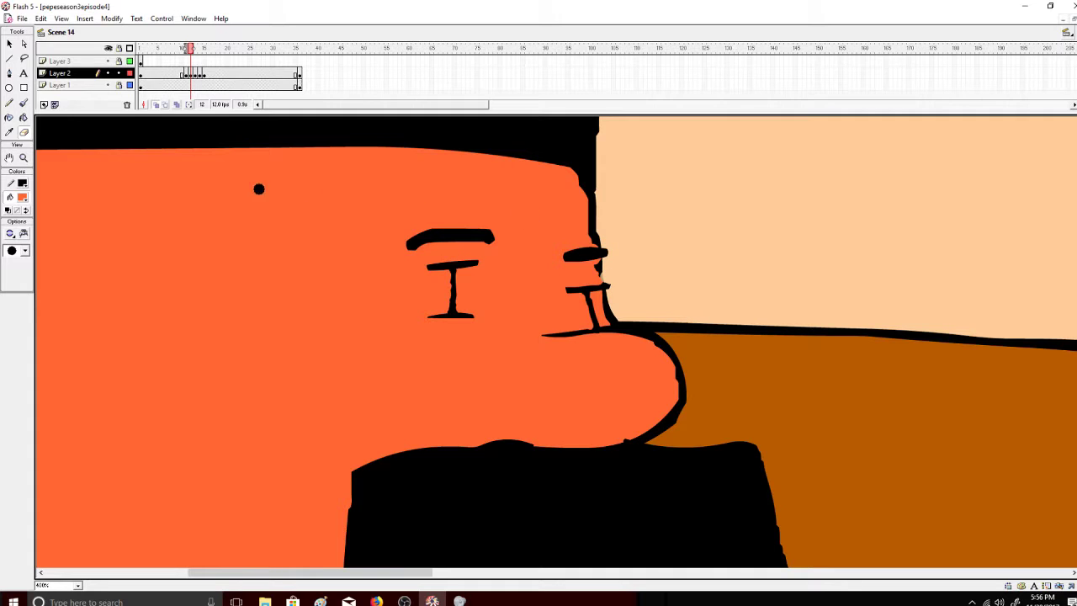
# Touch up the moustached man's face outline beside his far eye on frame 12 with a small black brush.
pyautogui.click(23, 103)
pyautogui.click(23, 197)
pyautogui.click(12, 216)
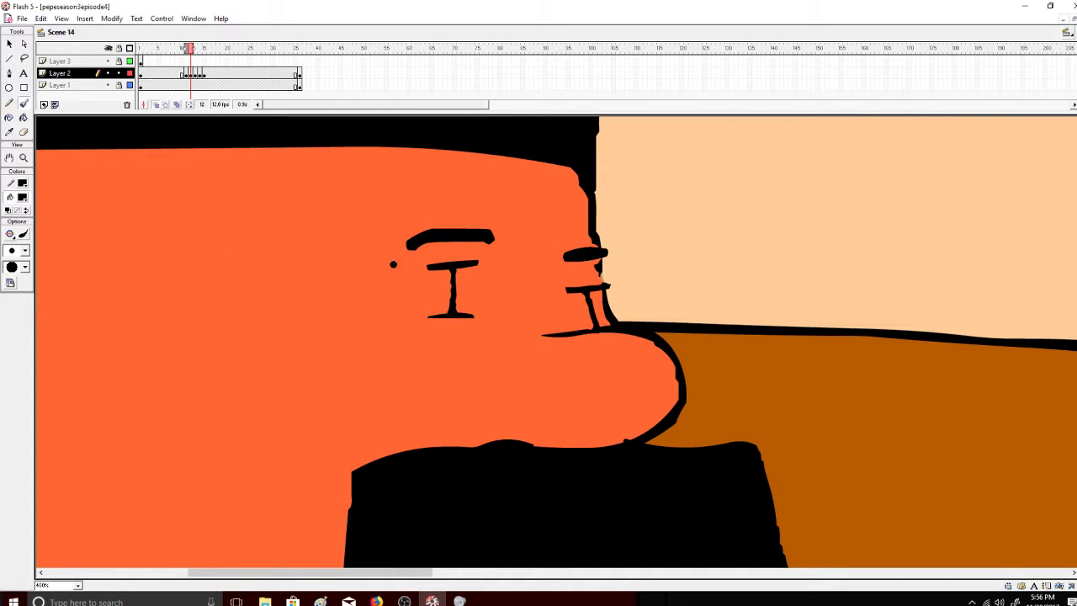
pyautogui.click(25, 251)
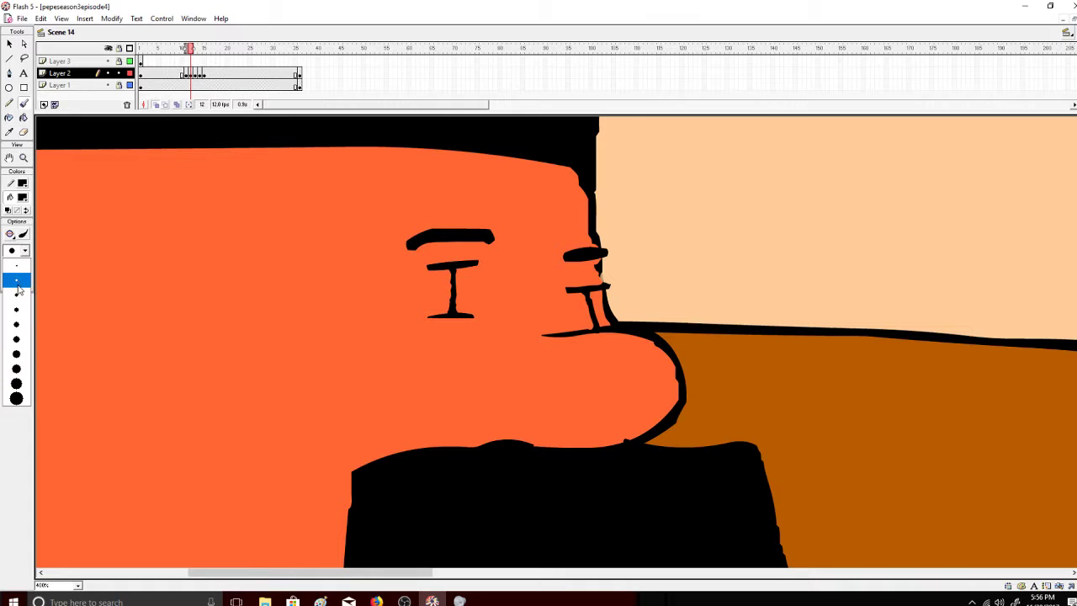
pyautogui.click(11, 272)
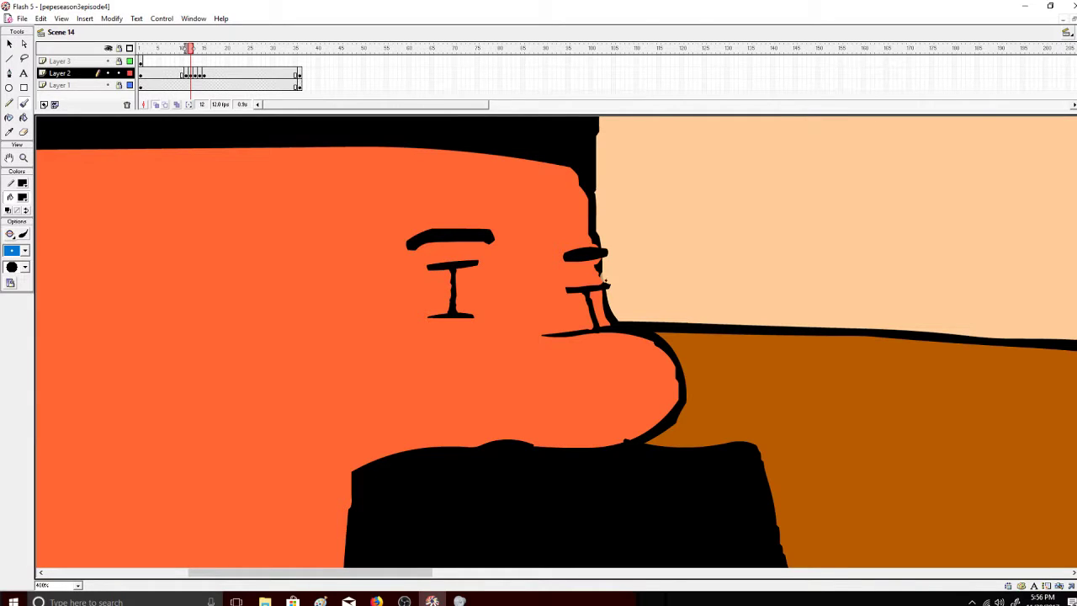
pyautogui.click(376, 601)
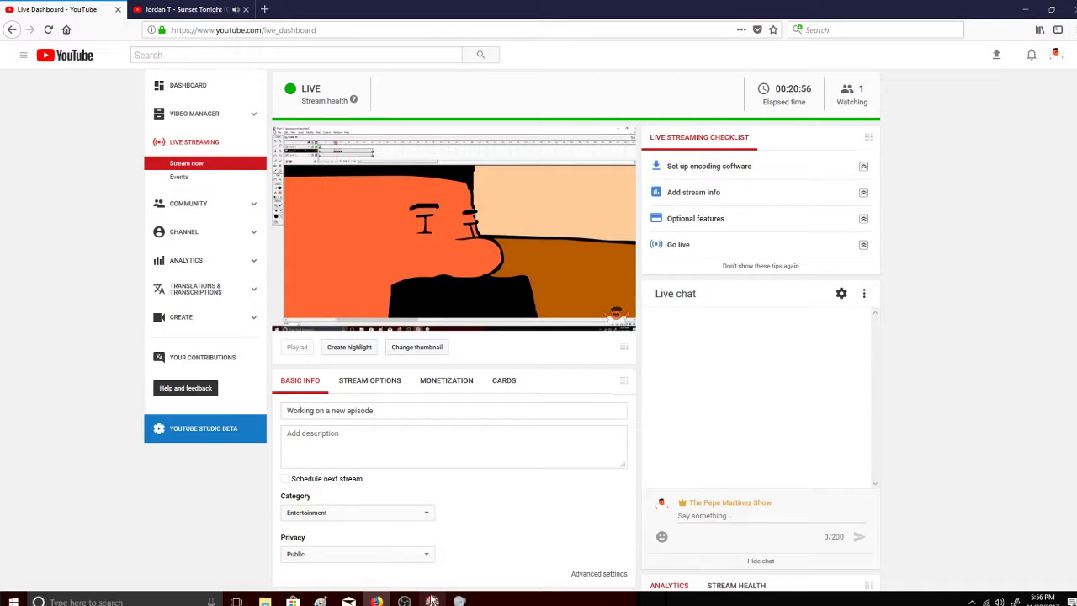
pyautogui.click(432, 601)
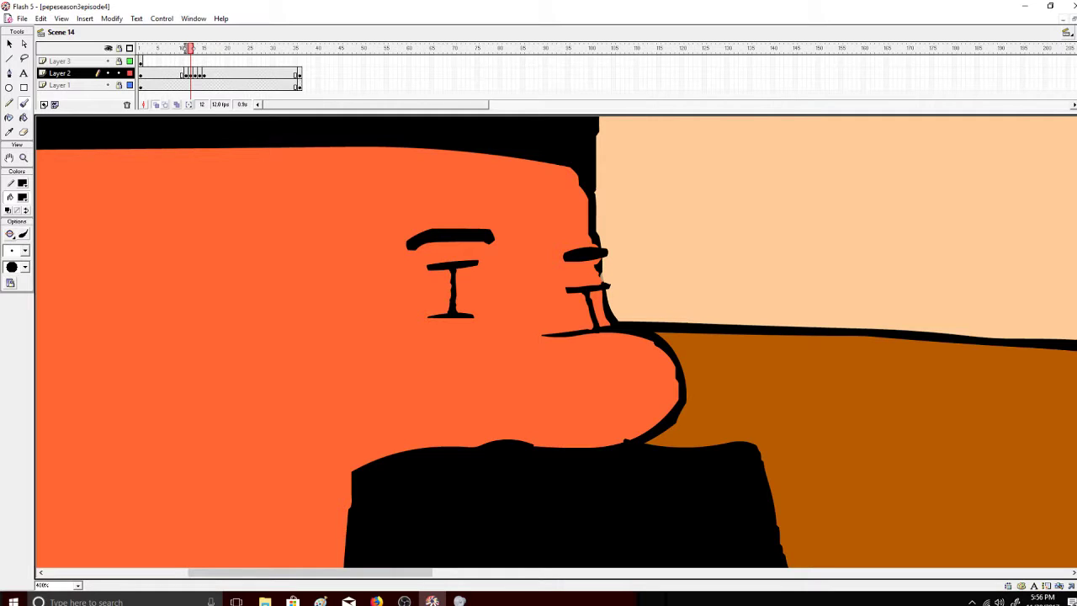
pyautogui.moveTo(600, 274); pyautogui.dragTo(604, 284)
# Clean up the inner edge of the face outline above the far eye in the moustached man's orange skin colour.
pyautogui.click(23, 197)
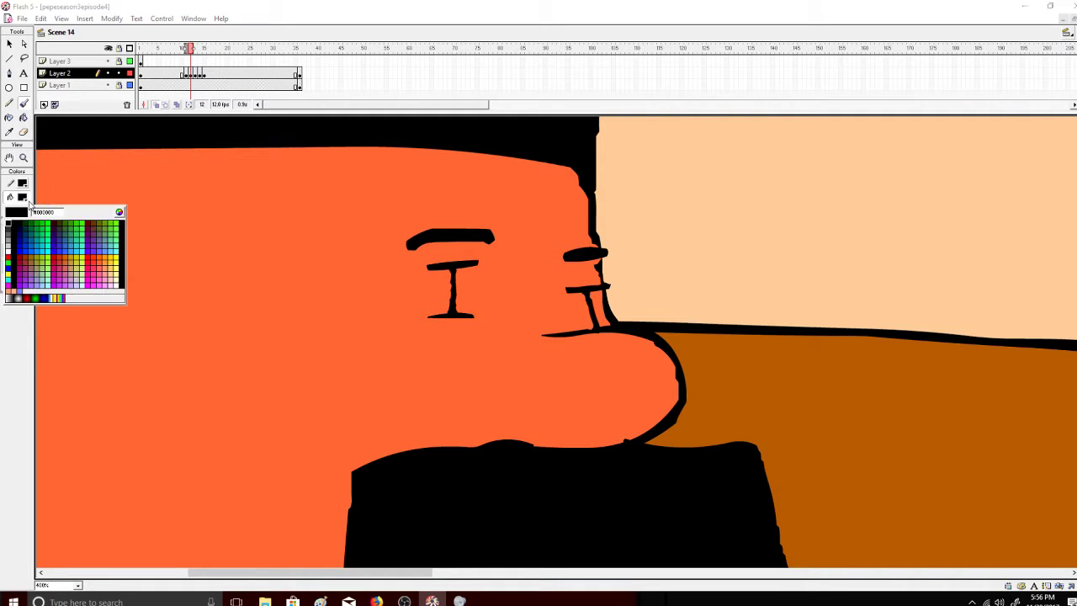
pyautogui.click(531, 292)
pyautogui.moveTo(597, 266); pyautogui.dragTo(596, 275)
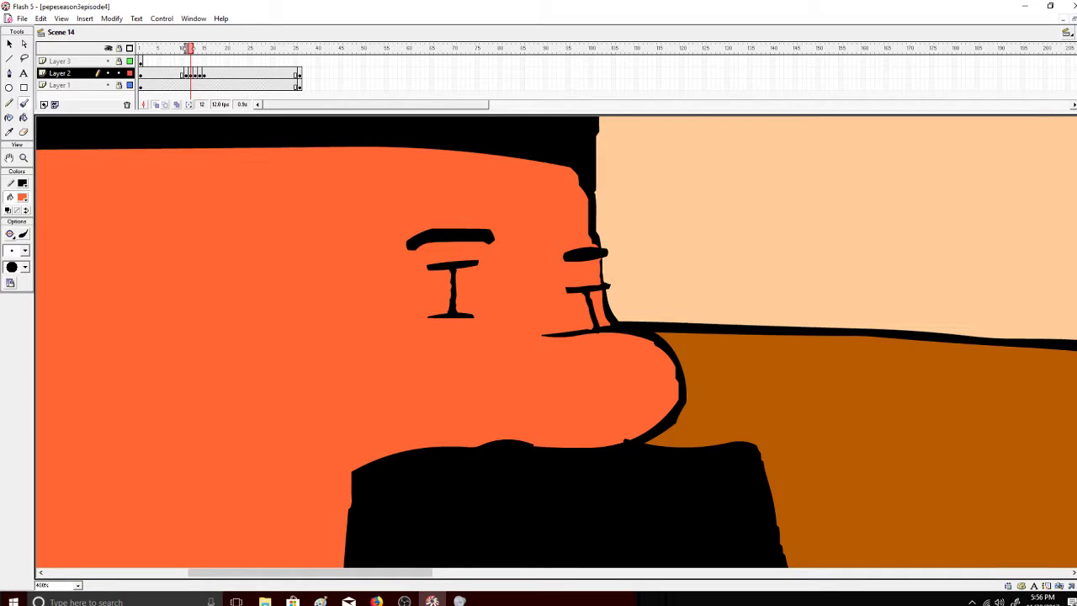
pyautogui.click(404, 601)
pyautogui.scroll(-3, 310, 456)
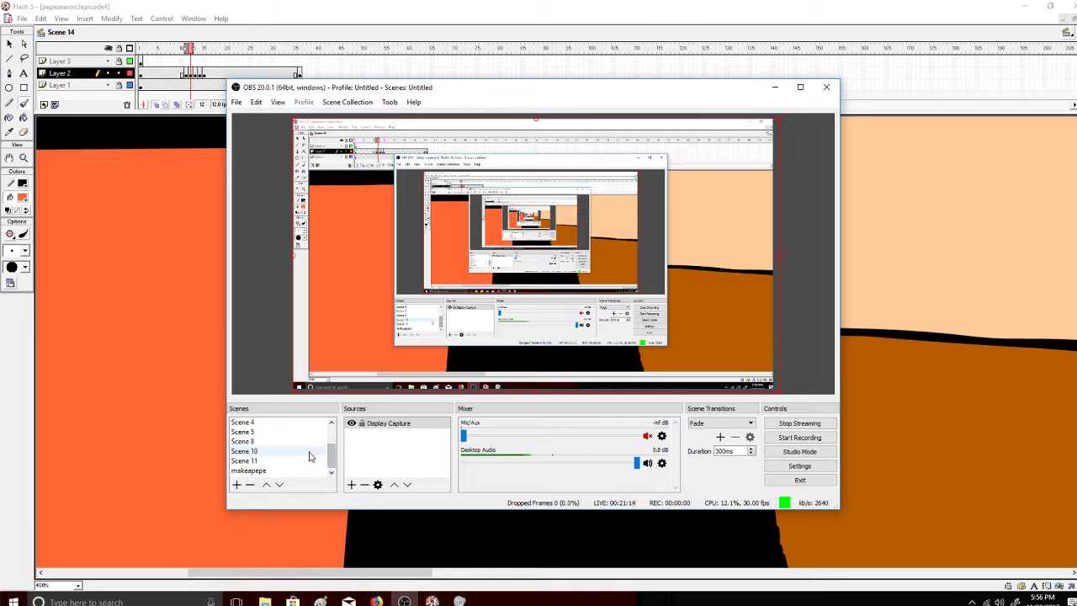
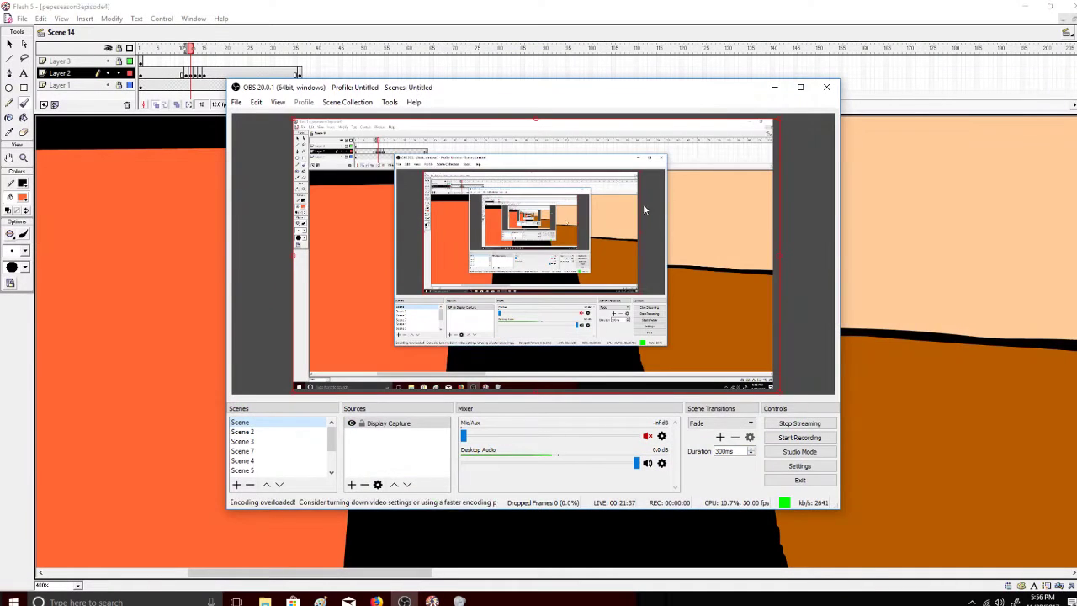
pyautogui.click(778, 114)
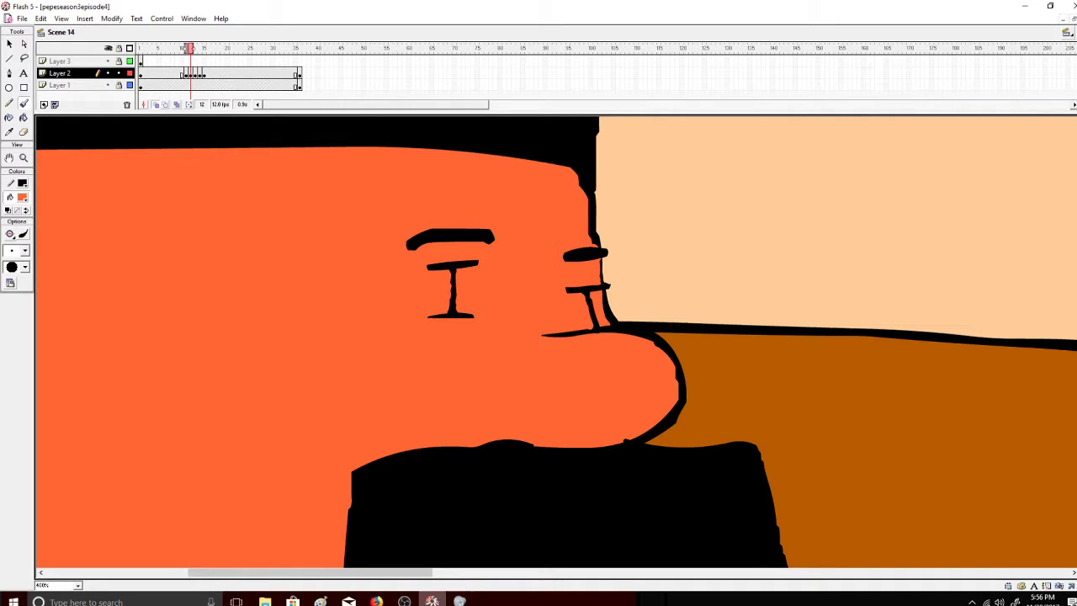
pyautogui.click(404, 601)
pyautogui.click(405, 600)
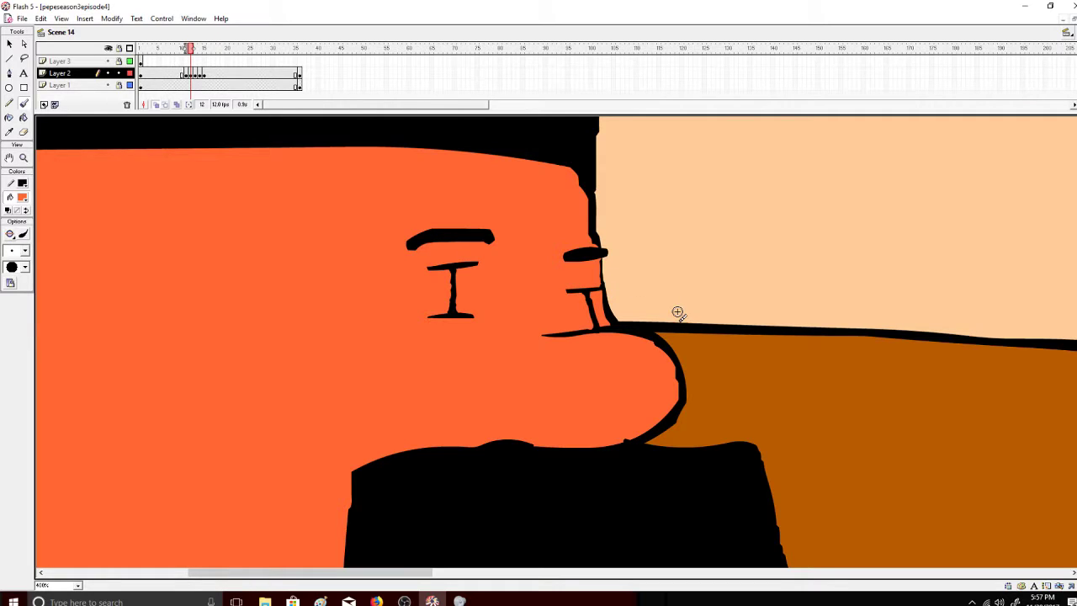
# Thin both of the moustached man's eyebrows on frame 12 with a slightly larger brush in his orange skin colour.
pyautogui.click(24, 251)
pyautogui.click(11, 294)
pyautogui.moveTo(411, 240)
pyautogui.mouseDown()
pyautogui.moveTo(434, 227)
pyautogui.moveTo(501, 232)
pyautogui.moveTo(405, 249)
pyautogui.mouseUp()
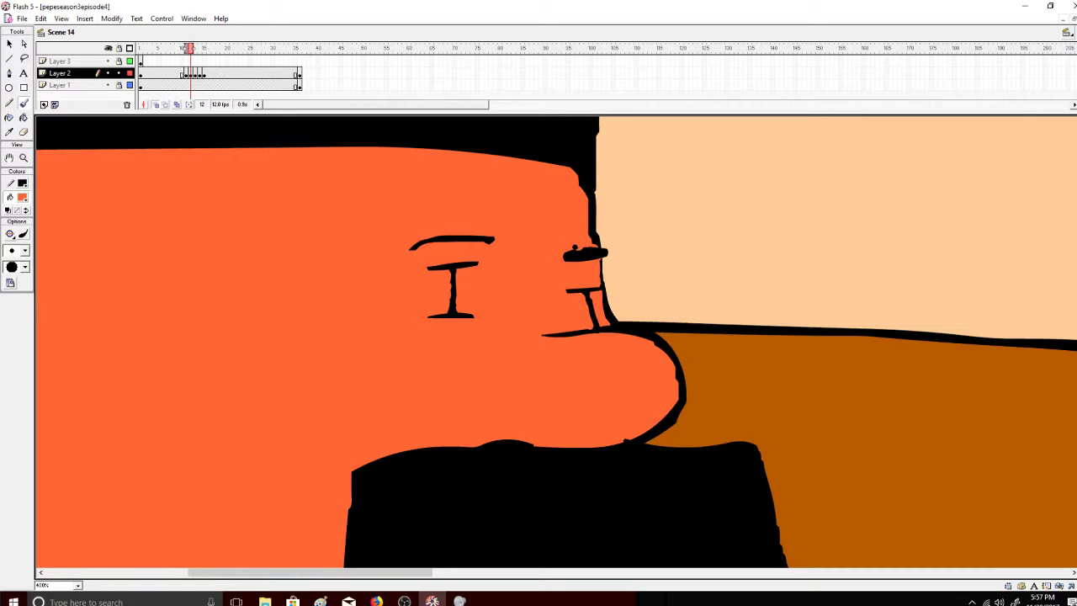
pyautogui.moveTo(569, 251)
pyautogui.mouseDown()
pyautogui.moveTo(615, 245)
pyautogui.moveTo(608, 255)
pyautogui.mouseUp()
# Copy frame 12 of Layer 2 and paste it onto frame 14.
pyautogui.click(10, 44)
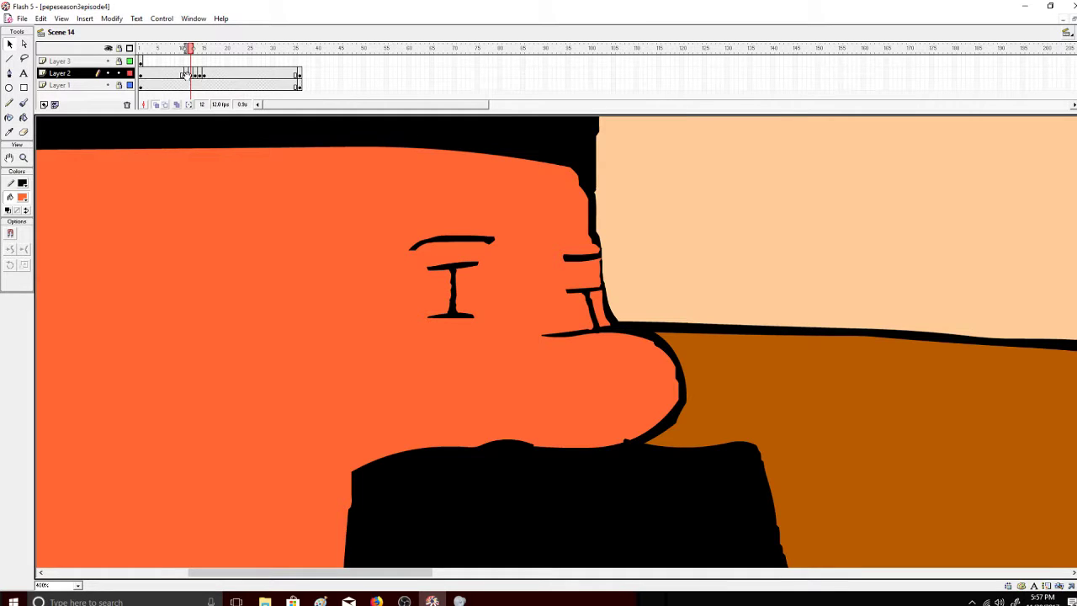
pyautogui.rightClick(192, 74)
pyautogui.click(226, 193)
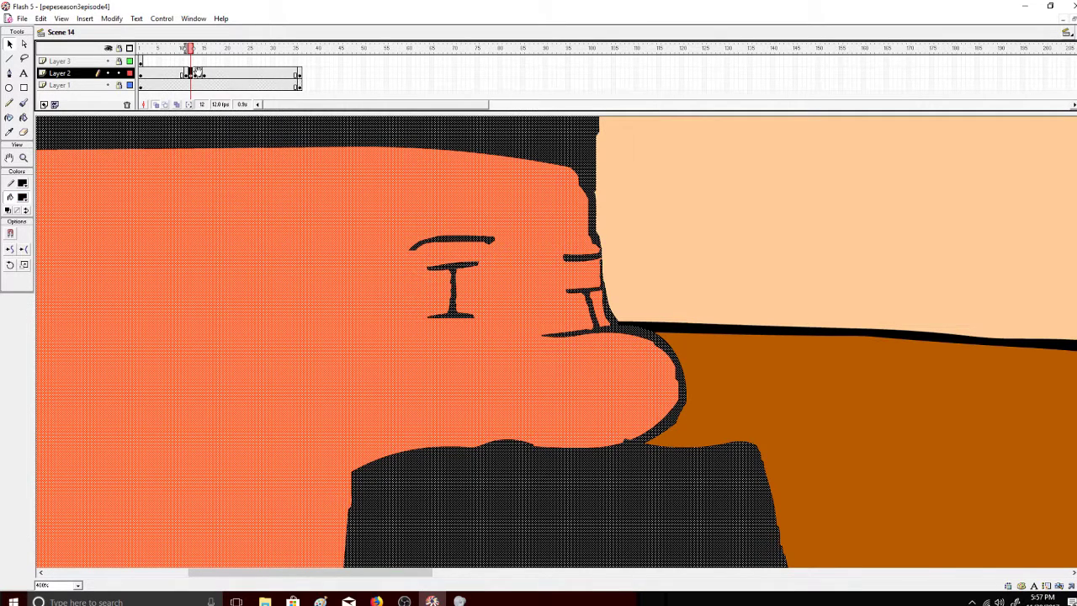
pyautogui.rightClick(199, 74)
pyautogui.click(240, 208)
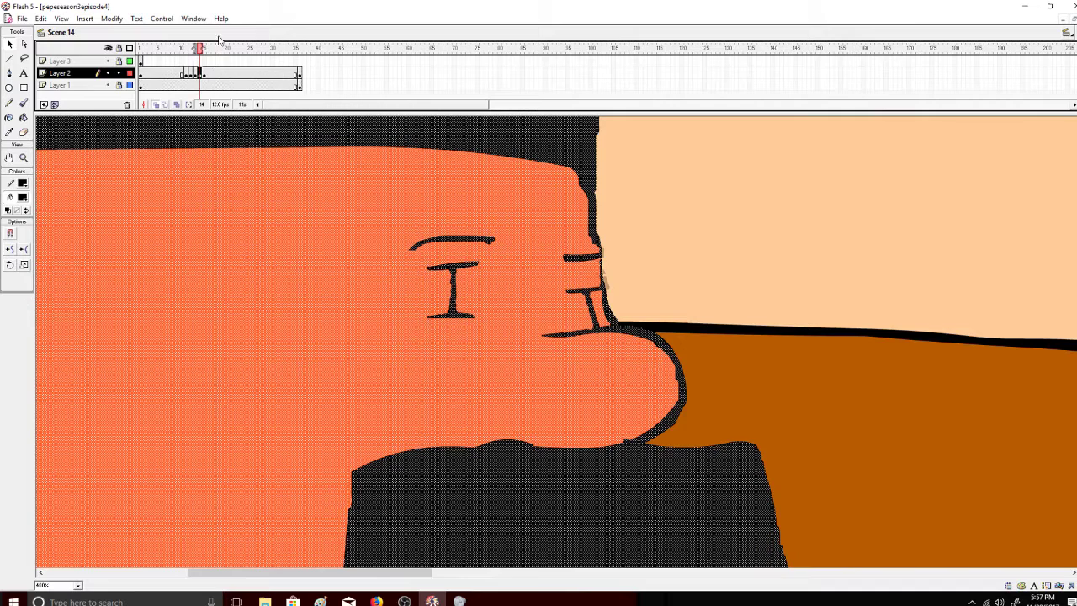
# Play the blink animation from frame 1 at 50% zoom and return to frame 1.
pyautogui.moveTo(204, 49); pyautogui.dragTo(96, 60)
pyautogui.click(24, 158)
pyautogui.click(24, 233)
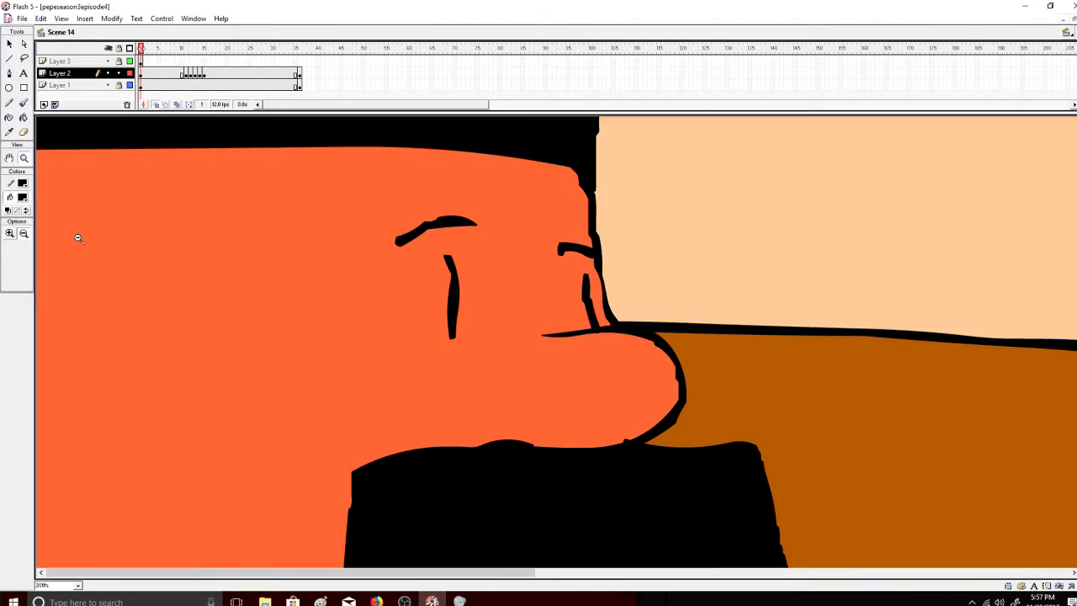
pyautogui.click(156, 275)
pyautogui.click(162, 286)
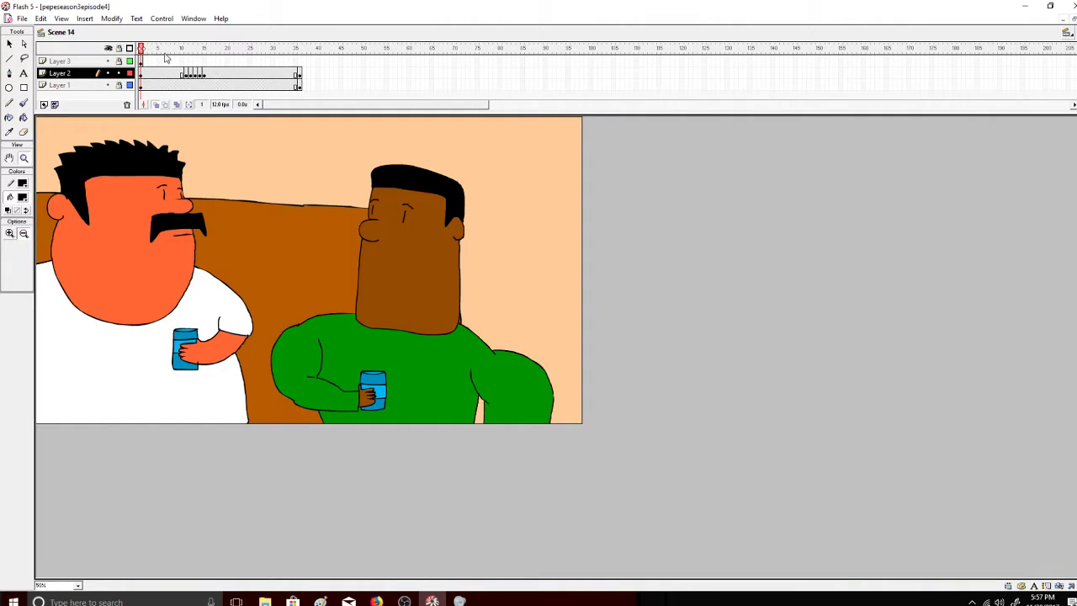
pyautogui.click(162, 19)
pyautogui.click(168, 28)
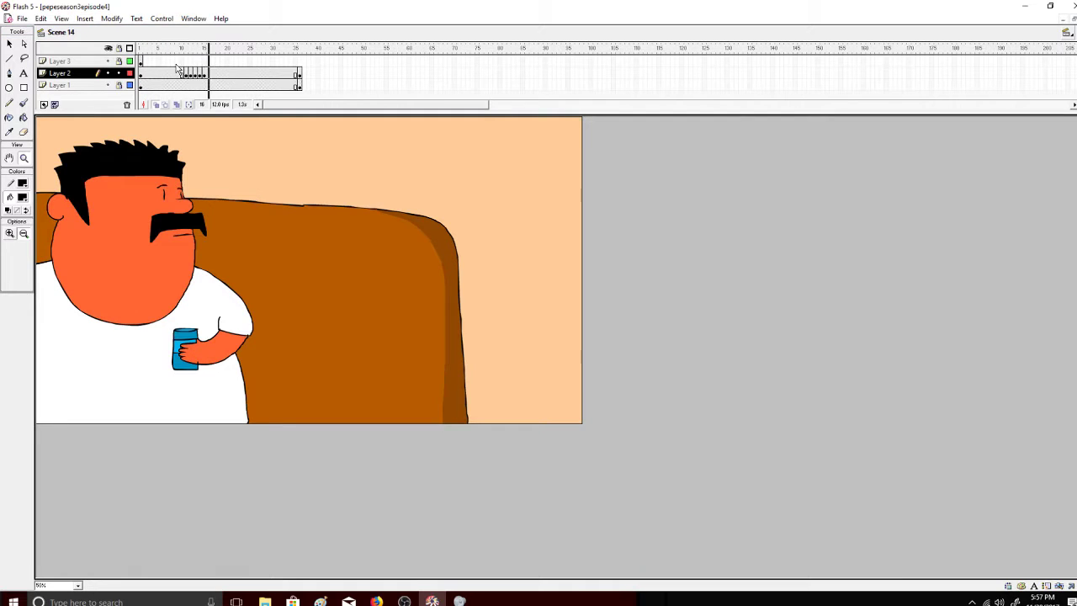
pyautogui.click(156, 49)
pyautogui.moveTo(156, 49); pyautogui.dragTo(109, 47)
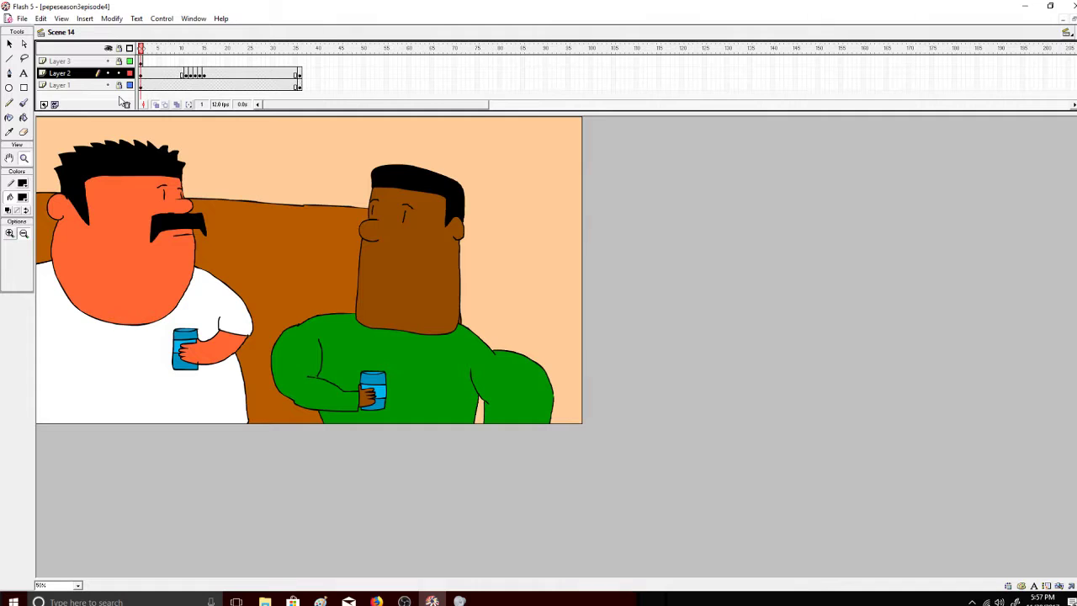
pyautogui.press('XF86AudioRaiseVolume')
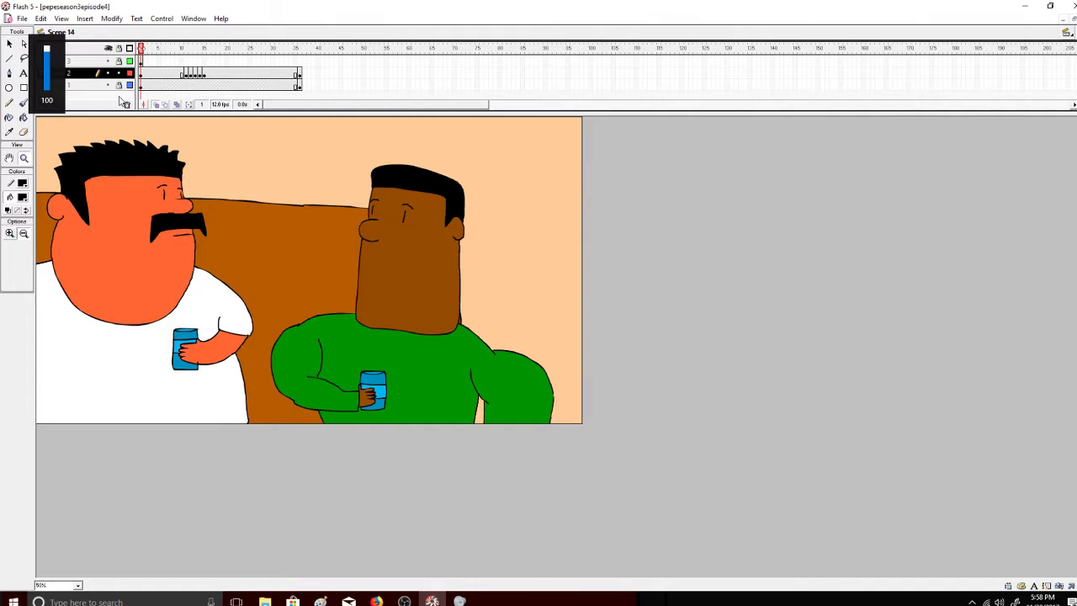
pyautogui.click(141, 51)
pyautogui.moveTo(142, 49); pyautogui.dragTo(141, 52)
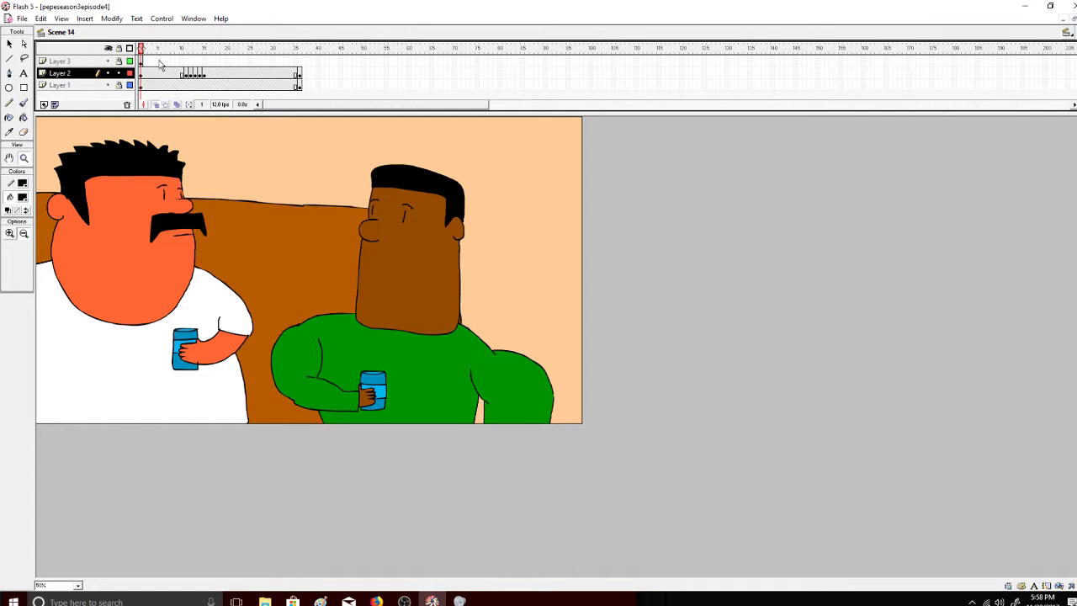
# Insert a keyframe at frame 7 of Layer 3 and a blank keyframe at frame 8.
pyautogui.rightClick(166, 72)
pyautogui.rightClick(168, 60)
pyautogui.click(190, 111)
pyautogui.moveTo(168, 51); pyautogui.dragTo(168, 53)
pyautogui.rightClick(174, 60)
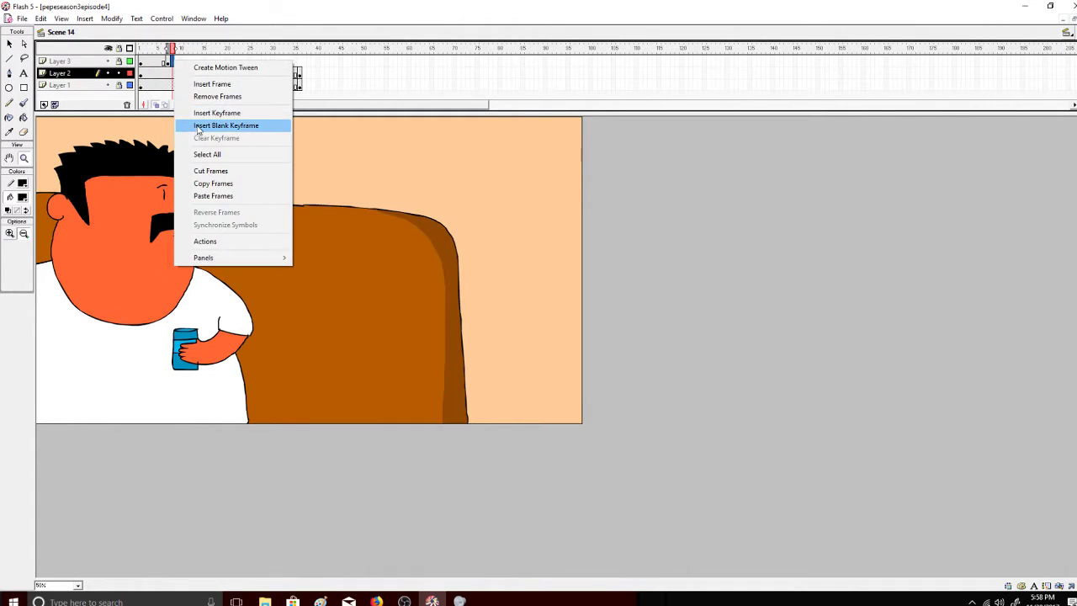
pyautogui.click(200, 126)
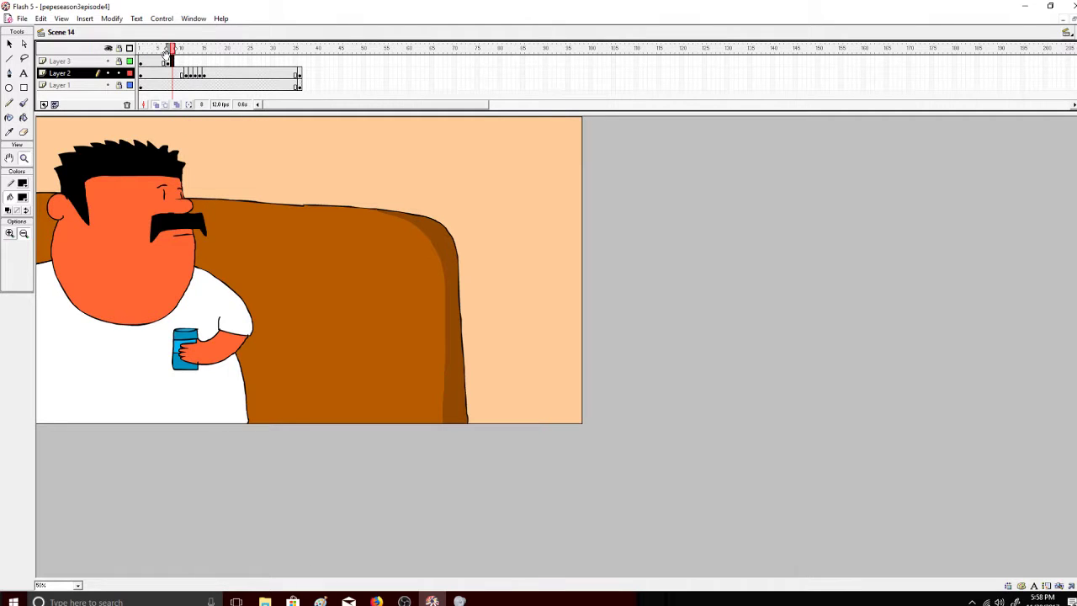
# Unlock Layer 3, lock Layer 2, and hide Layers 1 and 2 to isolate the onion-skinned man in green.
pyautogui.click(119, 61)
pyautogui.click(119, 73)
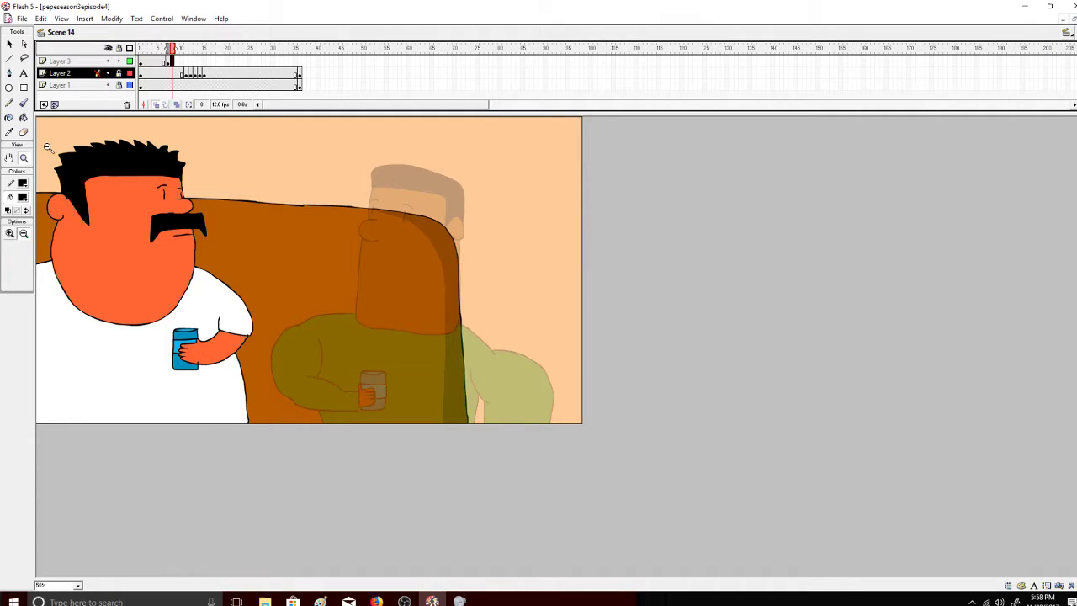
pyautogui.click(61, 18)
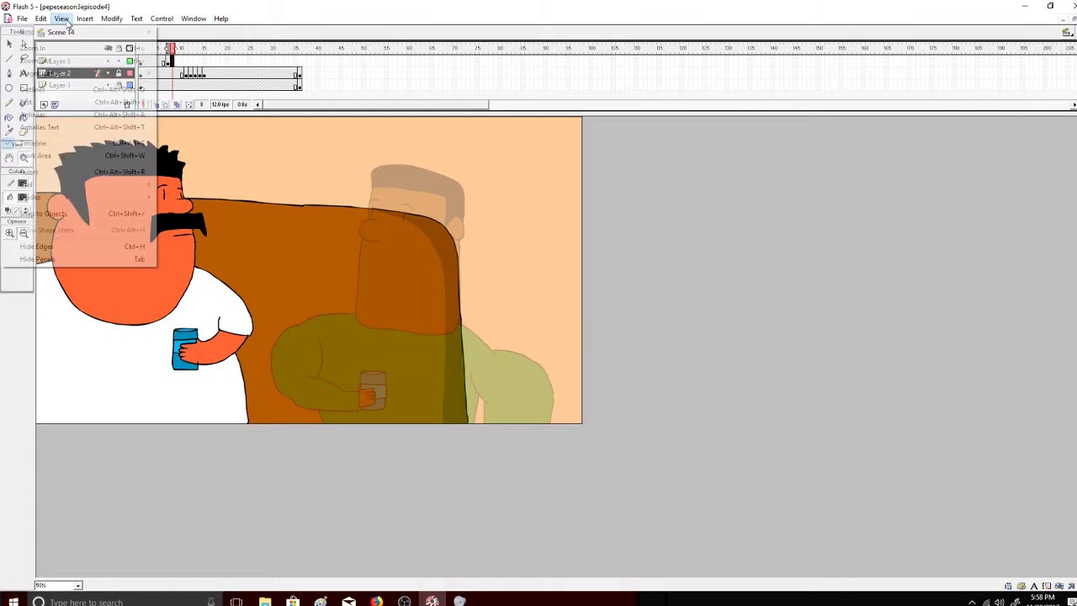
pyautogui.click(50, 144)
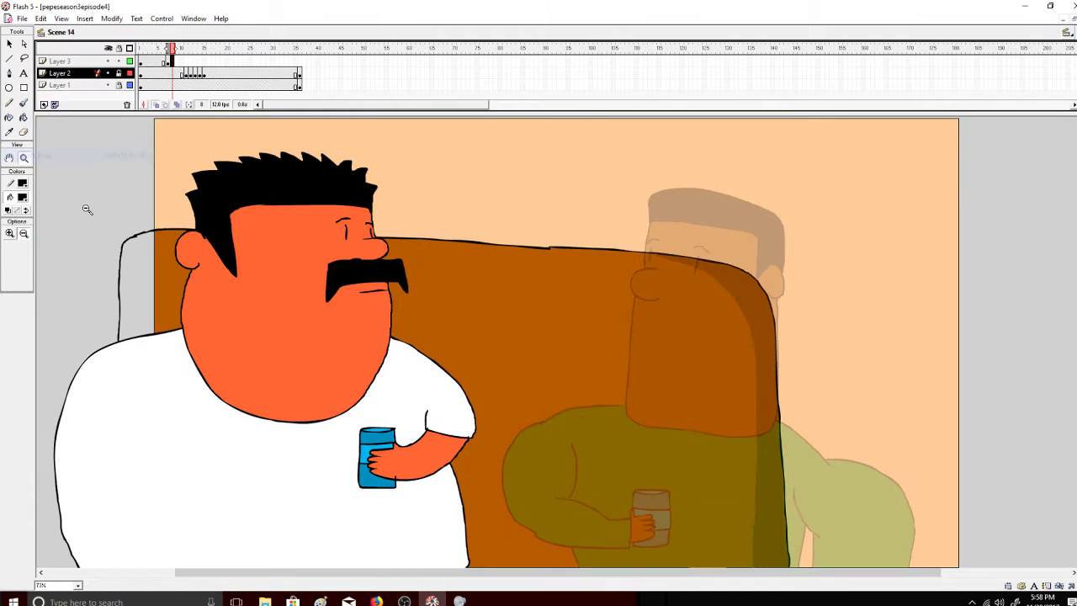
pyautogui.click(23, 103)
pyautogui.click(108, 85)
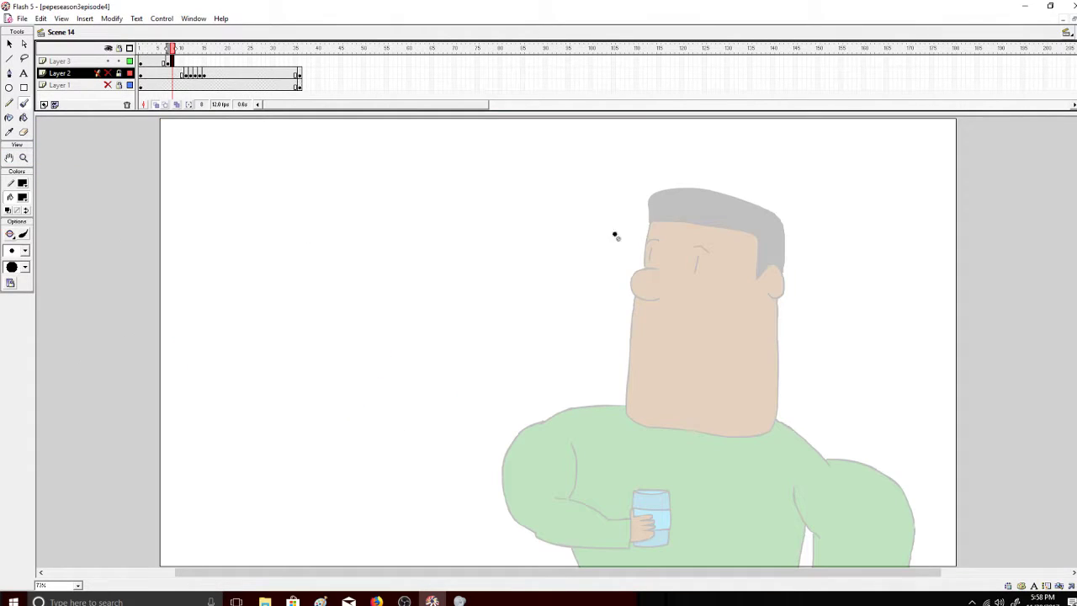
# Select frame 8 of Layer 3 and set the brush to a smaller size for outlining.
pyautogui.press('XF86AudioRaiseVolume')
pyautogui.click(172, 50)
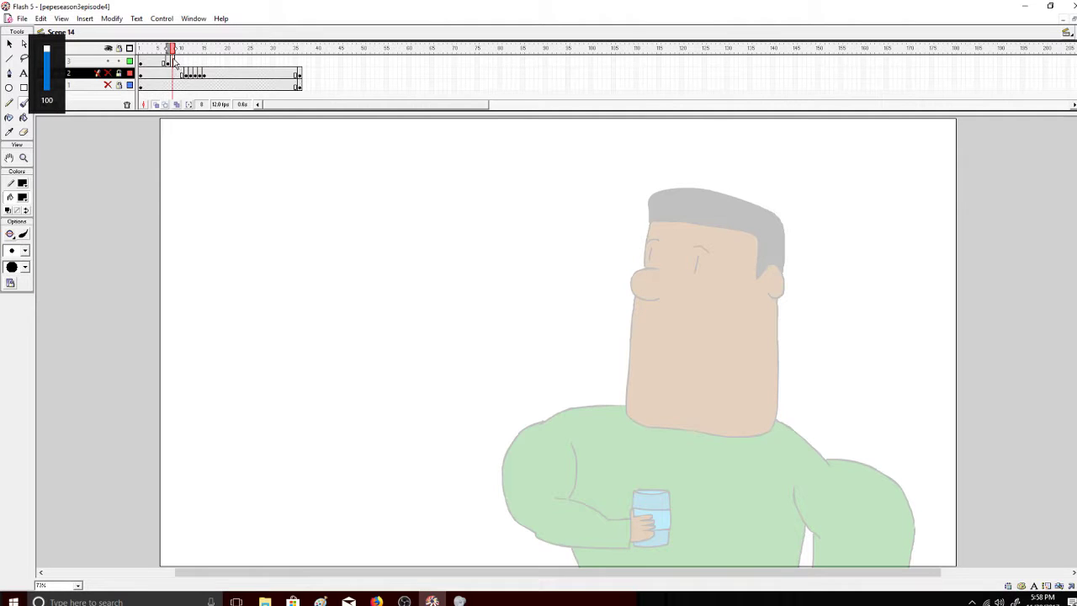
pyautogui.click(172, 61)
pyautogui.click(25, 251)
pyautogui.click(11, 253)
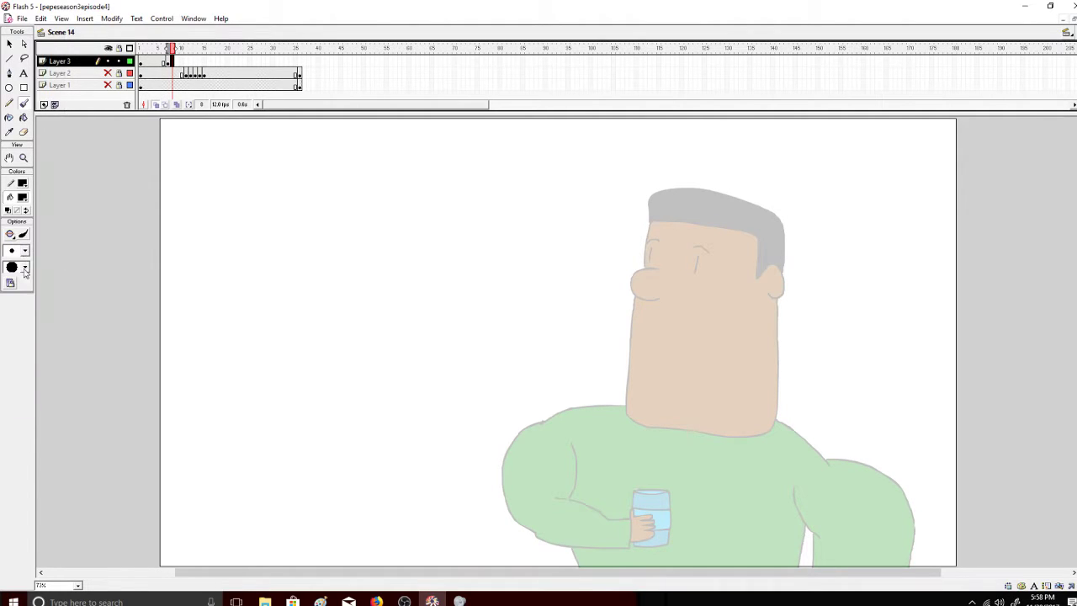
pyautogui.moveTo(760, 277); pyautogui.dragTo(784, 308)
pyautogui.hotkey('ctrl', 'z')
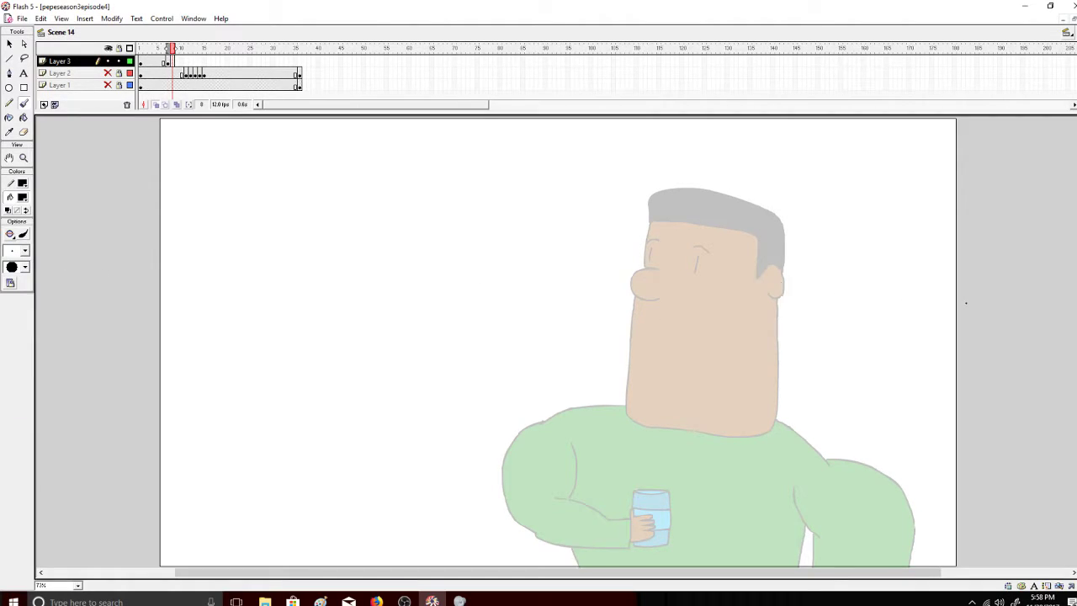
pyautogui.scroll(-3, 679, 260)
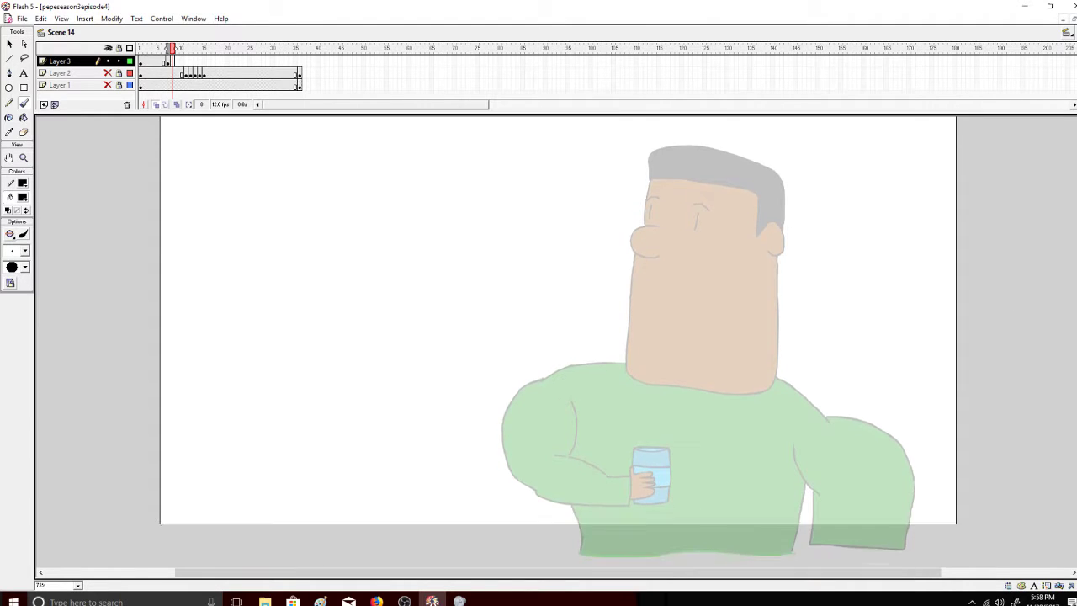
pyautogui.moveTo(771, 215)
pyautogui.mouseDown()
pyautogui.moveTo(785, 241)
pyautogui.moveTo(767, 244)
pyautogui.mouseUp()
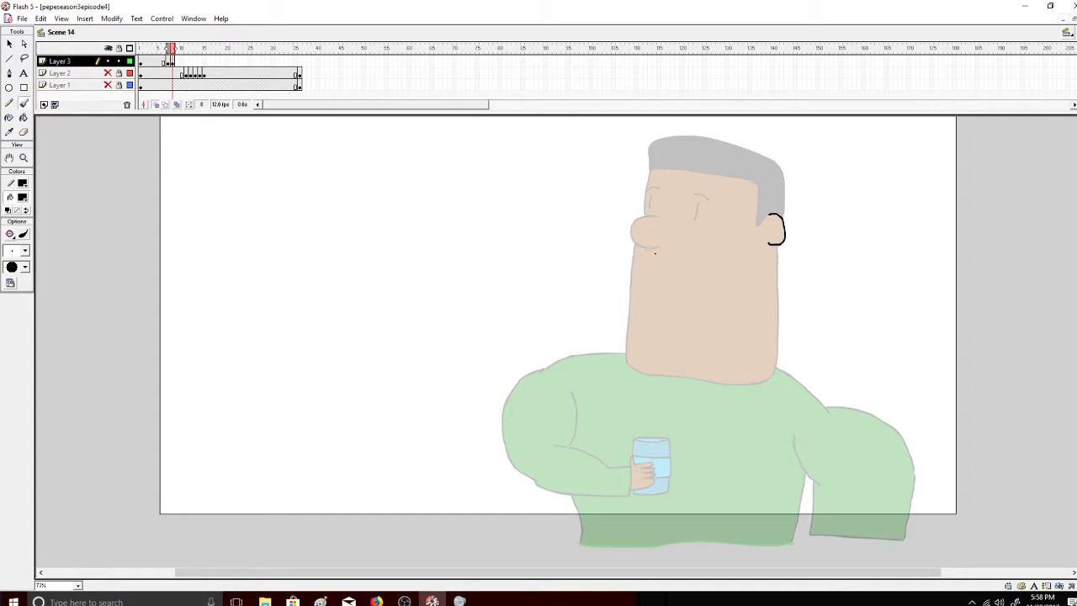
pyautogui.hotkey('ctrl', 'z')
# Outline the turned head on frame 8 of Layer 3 in black, drawing the face, jaw, both ears and the hair shape.
pyautogui.moveTo(642, 200)
pyautogui.mouseDown()
pyautogui.moveTo(632, 211)
pyautogui.moveTo(644, 220)
pyautogui.mouseUp()
pyautogui.moveTo(642, 202); pyautogui.dragTo(636, 295)
pyautogui.hotkey('ctrl', 'z')
pyautogui.moveTo(642, 200)
pyautogui.mouseDown()
pyautogui.moveTo(629, 360)
pyautogui.moveTo(650, 375)
pyautogui.moveTo(748, 382)
pyautogui.moveTo(774, 364)
pyautogui.moveTo(773, 244)
pyautogui.mouseUp()
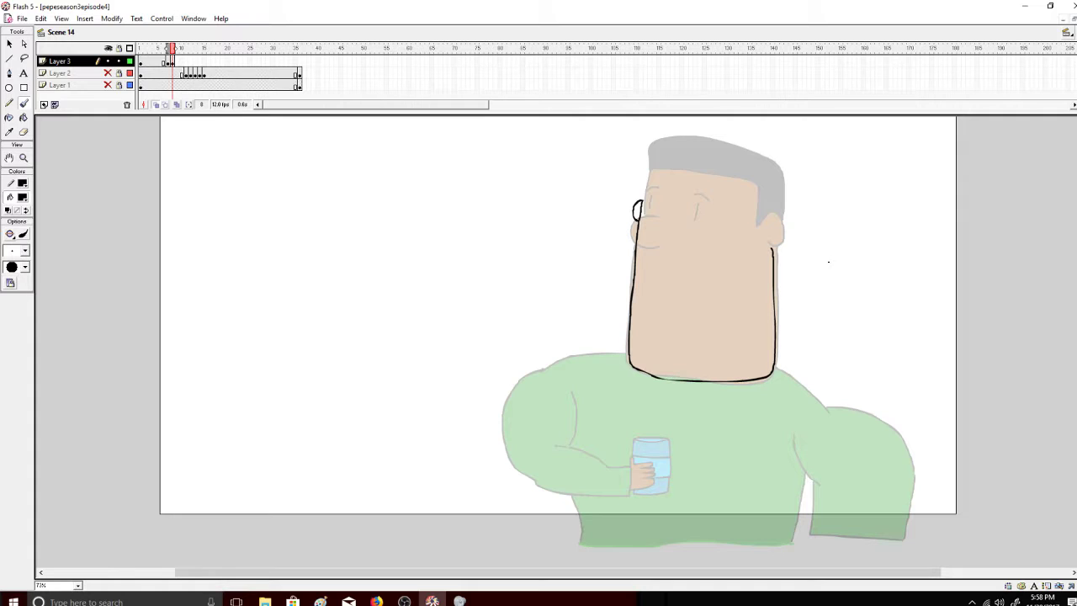
pyautogui.moveTo(761, 246)
pyautogui.mouseDown()
pyautogui.moveTo(781, 288)
pyautogui.moveTo(777, 233)
pyautogui.moveTo(789, 359)
pyautogui.mouseUp()
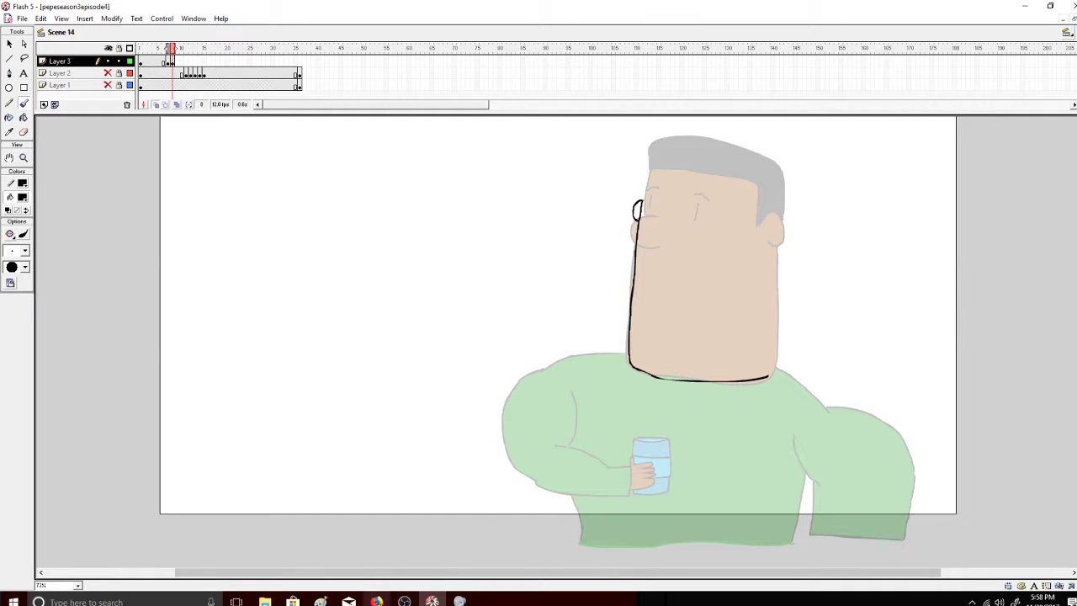
pyautogui.click(376, 601)
pyautogui.click(434, 601)
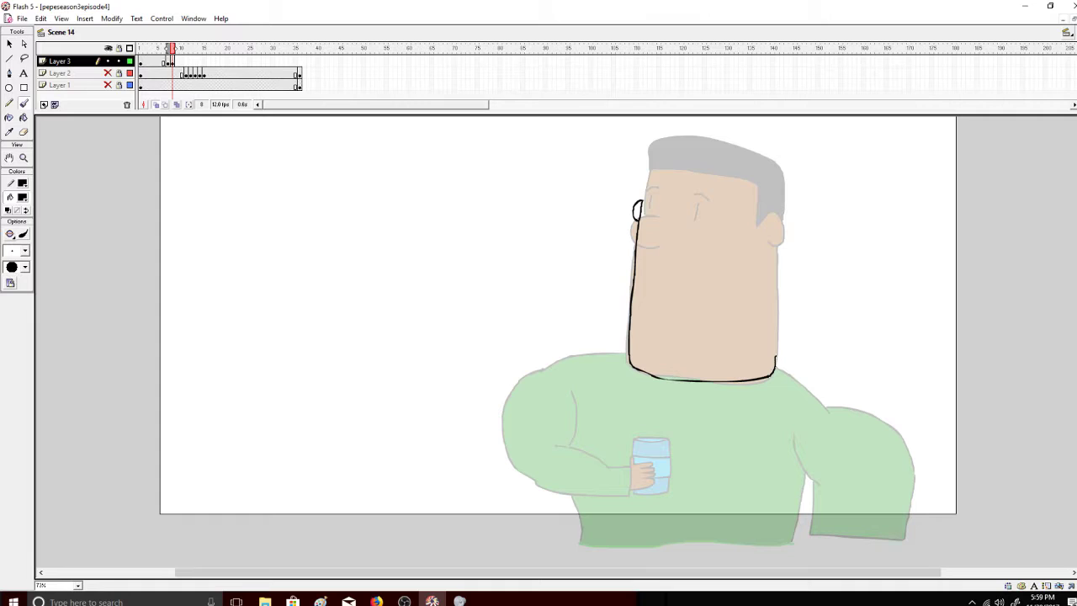
pyautogui.moveTo(775, 357); pyautogui.dragTo(775, 331)
pyautogui.hotkey('ctrl', 'z')
pyautogui.moveTo(767, 379)
pyautogui.mouseDown()
pyautogui.moveTo(779, 369)
pyautogui.moveTo(779, 249)
pyautogui.moveTo(792, 225)
pyautogui.moveTo(778, 214)
pyautogui.moveTo(763, 246)
pyautogui.moveTo(756, 190)
pyautogui.moveTo(668, 187)
pyautogui.moveTo(651, 197)
pyautogui.moveTo(648, 224)
pyautogui.moveTo(642, 153)
pyautogui.moveTo(742, 165)
pyautogui.moveTo(777, 183)
pyautogui.moveTo(784, 212)
pyautogui.mouseUp()
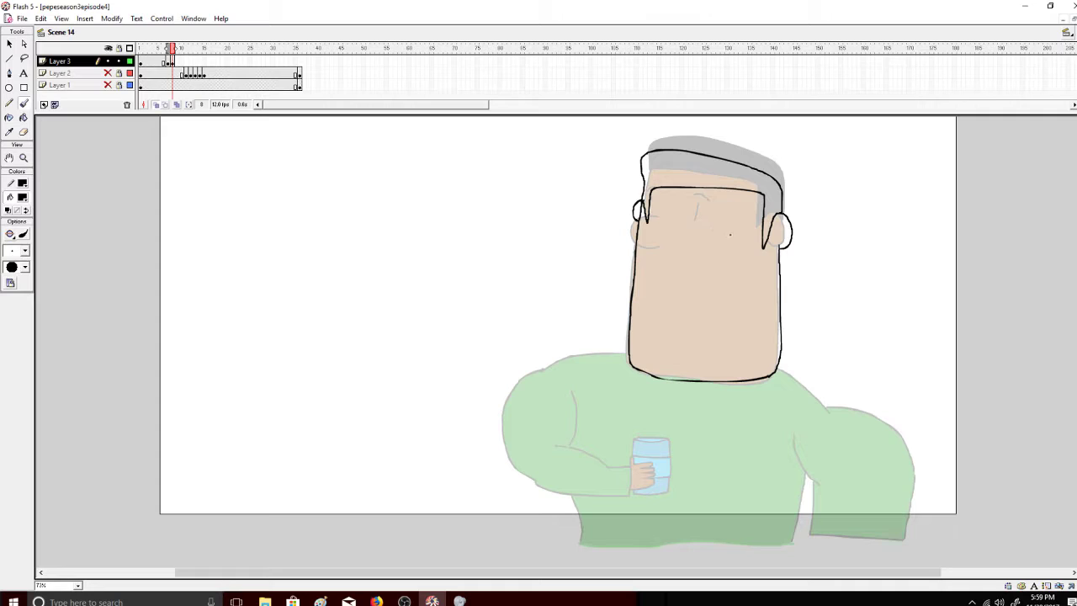
# Draw the man's eyes and nose, shifted toward the middle of the face.
pyautogui.moveTo(739, 220); pyautogui.dragTo(723, 208)
pyautogui.hotkey('ctrl', 'z')
pyautogui.moveTo(710, 215)
pyautogui.mouseDown()
pyautogui.moveTo(674, 233)
pyautogui.moveTo(675, 215)
pyautogui.moveTo(695, 252)
pyautogui.mouseUp()
# Outline the shoulder, the bent arm and the hand holding the glass, tracing close to the onion-skinned pose.
pyautogui.moveTo(549, 362)
pyautogui.mouseDown()
pyautogui.moveTo(513, 381)
pyautogui.moveTo(502, 416)
pyautogui.mouseUp()
pyautogui.hotkey('ctrl', 'z')
pyautogui.moveTo(549, 363)
pyautogui.mouseDown()
pyautogui.moveTo(512, 385)
pyautogui.moveTo(503, 436)
pyautogui.moveTo(539, 468)
pyautogui.mouseUp()
pyautogui.moveTo(559, 361)
pyautogui.mouseDown()
pyautogui.moveTo(510, 394)
pyautogui.moveTo(504, 429)
pyautogui.mouseUp()
pyautogui.moveTo(557, 362)
pyautogui.mouseDown()
pyautogui.moveTo(516, 378)
pyautogui.moveTo(504, 398)
pyautogui.moveTo(508, 455)
pyautogui.moveTo(555, 491)
pyautogui.moveTo(628, 492)
pyautogui.moveTo(604, 457)
pyautogui.moveTo(554, 443)
pyautogui.moveTo(575, 437)
pyautogui.moveTo(570, 389)
pyautogui.mouseUp()
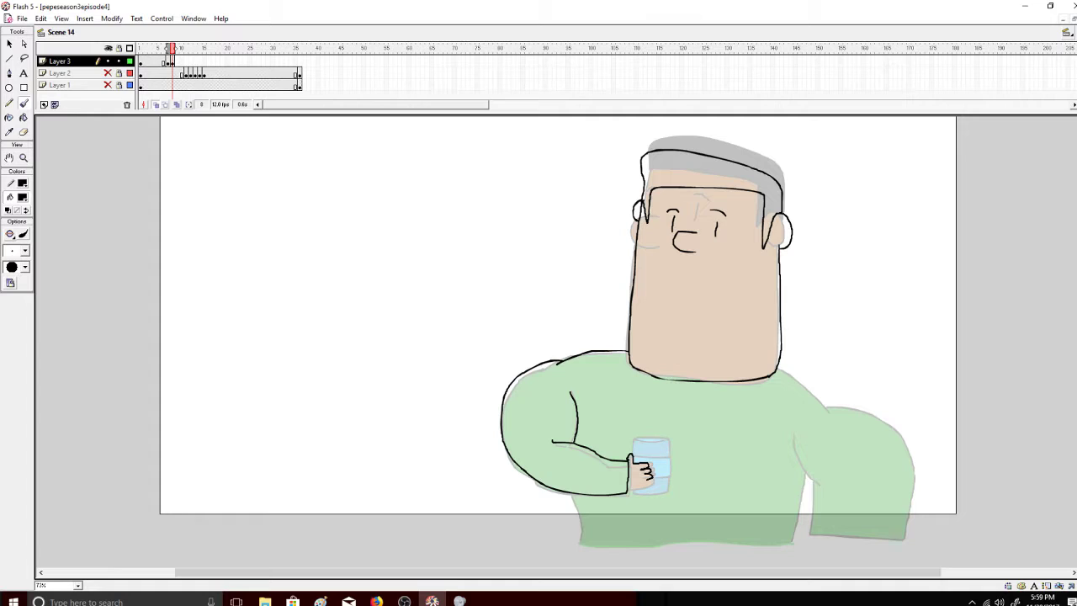
pyautogui.moveTo(647, 478); pyautogui.dragTo(638, 489)
# Outline the glass in the man's hand, including its rim and the two lines bounding the middle band.
pyautogui.moveTo(670, 463)
pyautogui.mouseDown()
pyautogui.moveTo(670, 491)
pyautogui.moveTo(644, 497)
pyautogui.mouseUp()
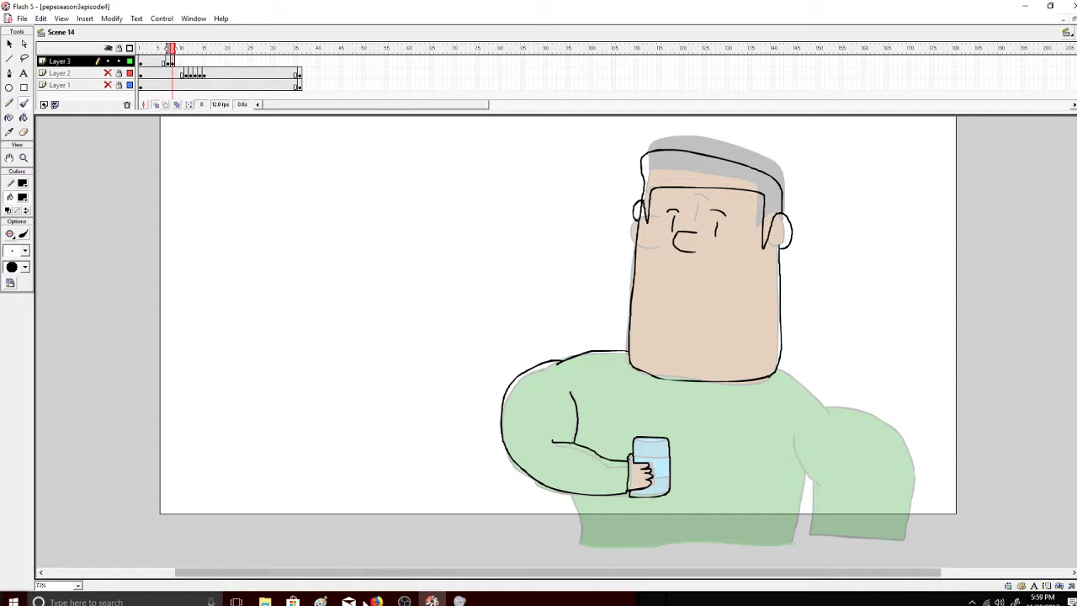
pyautogui.click(377, 600)
pyautogui.click(432, 601)
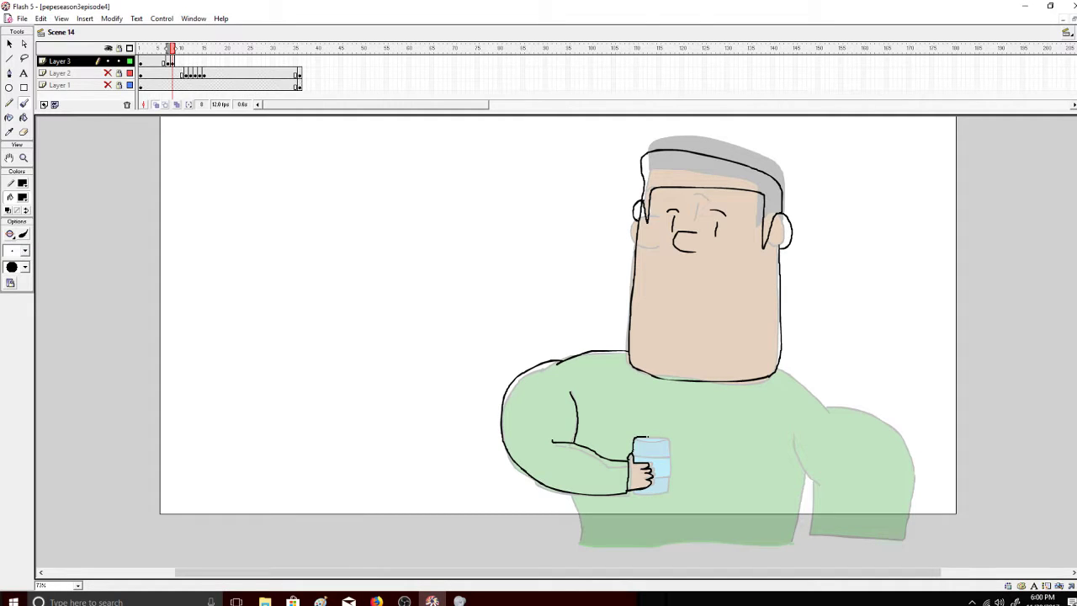
pyautogui.moveTo(671, 440)
pyautogui.mouseDown()
pyautogui.moveTo(672, 495)
pyautogui.moveTo(631, 488)
pyautogui.mouseUp()
pyautogui.moveTo(637, 440)
pyautogui.mouseDown()
pyautogui.moveTo(666, 440)
pyautogui.moveTo(655, 457)
pyautogui.moveTo(671, 481)
pyautogui.mouseUp()
pyautogui.hotkey('ctrl', 'z')
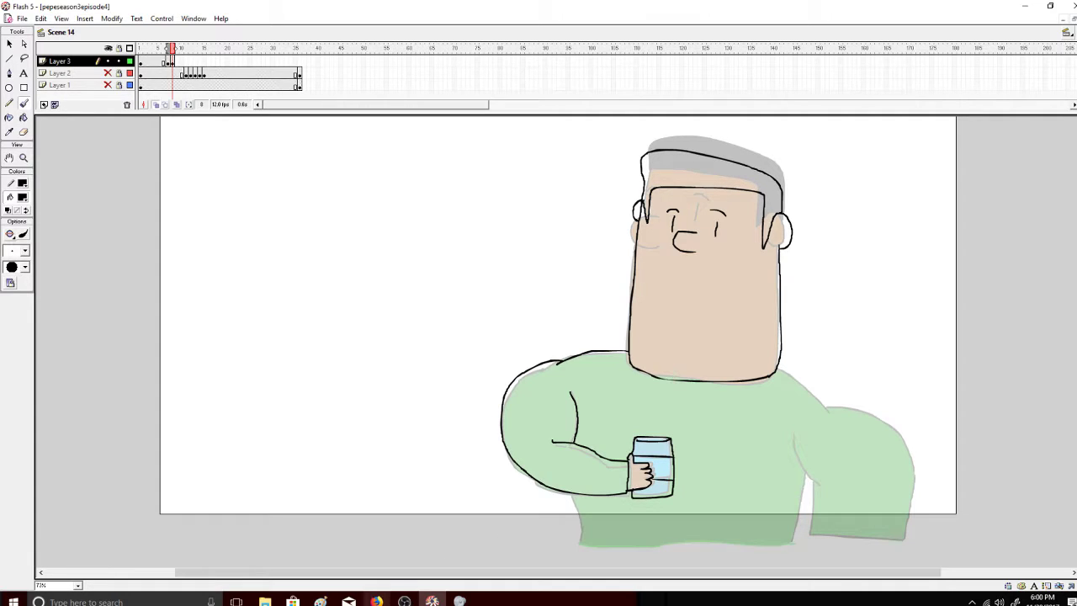
pyautogui.click(404, 601)
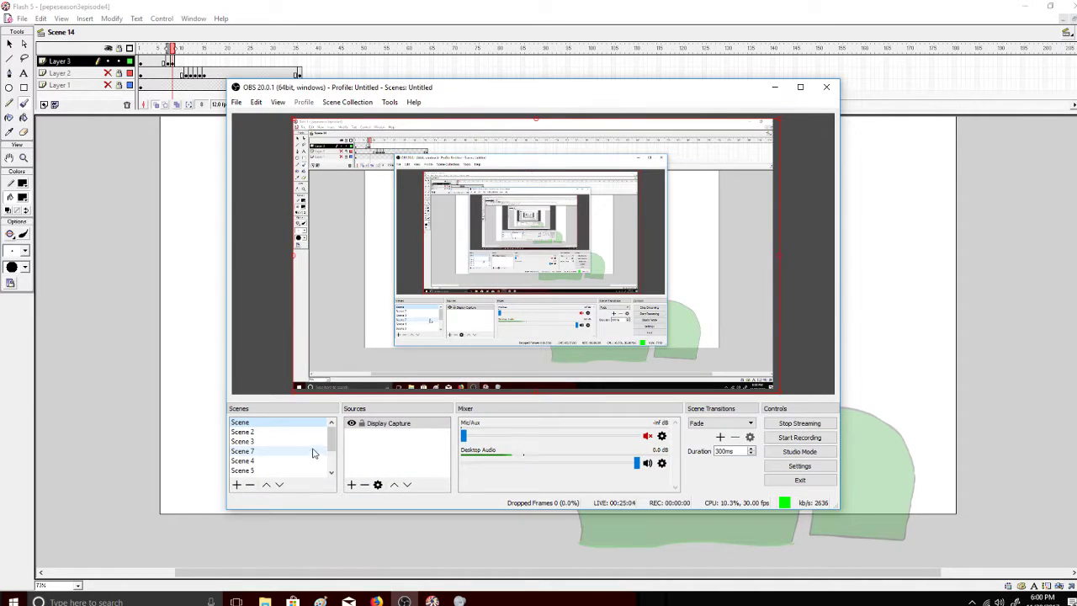
pyautogui.click(277, 451)
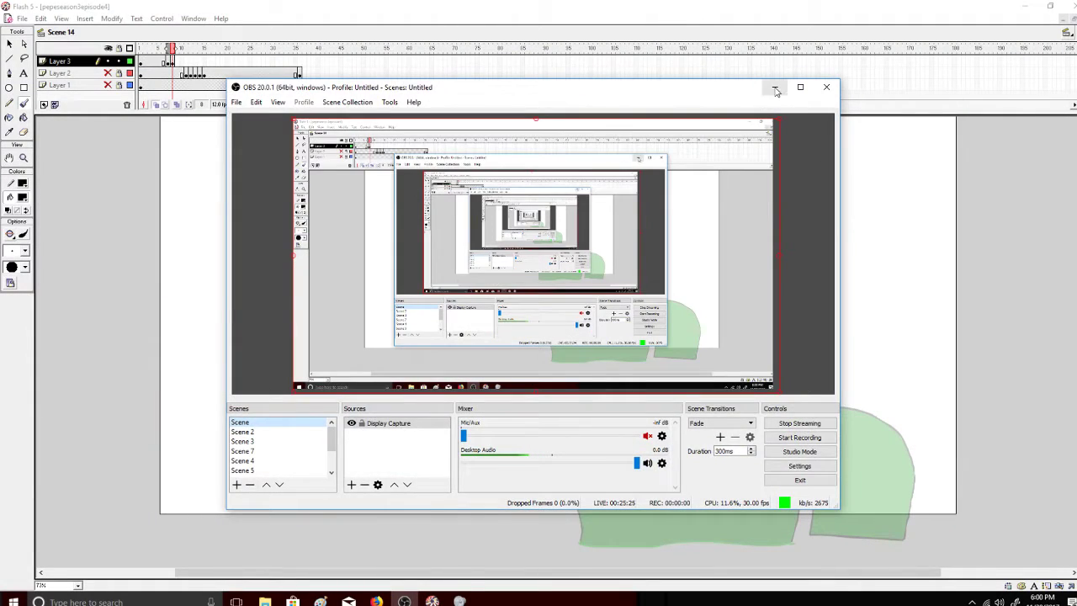
pyautogui.click(774, 91)
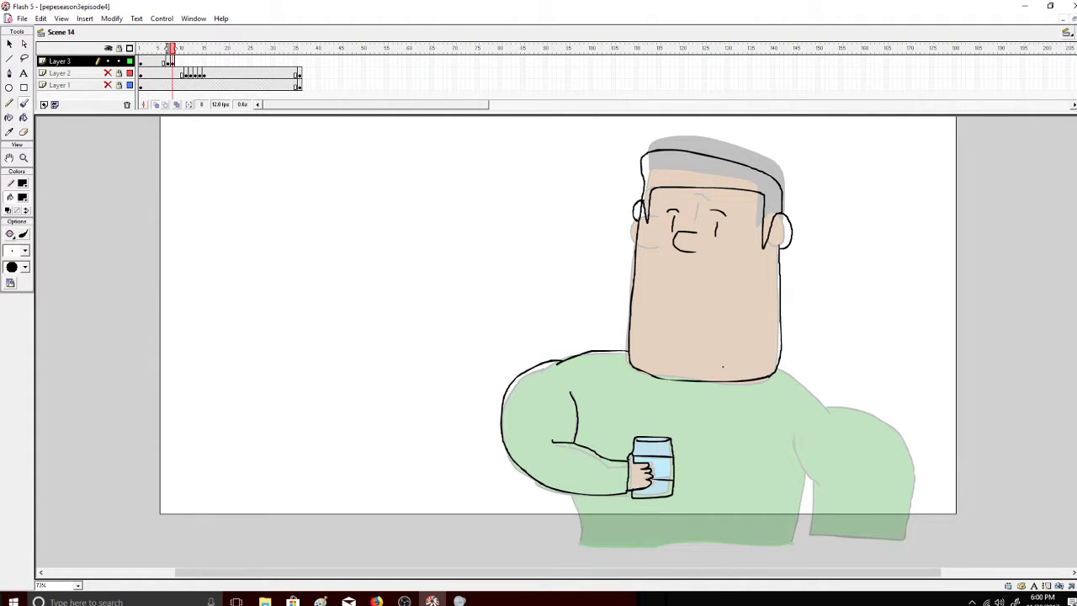
pyautogui.click(405, 601)
pyautogui.click(405, 601)
# Outline the other shoulder and lowered arm, and close the torso outline below the stage edge.
pyautogui.moveTo(776, 366); pyautogui.dragTo(826, 411)
pyautogui.moveTo(821, 397)
pyautogui.mouseDown()
pyautogui.moveTo(855, 398)
pyautogui.moveTo(907, 442)
pyautogui.moveTo(911, 528)
pyautogui.moveTo(869, 543)
pyautogui.moveTo(816, 529)
pyautogui.moveTo(818, 483)
pyautogui.moveTo(796, 434)
pyautogui.mouseUp()
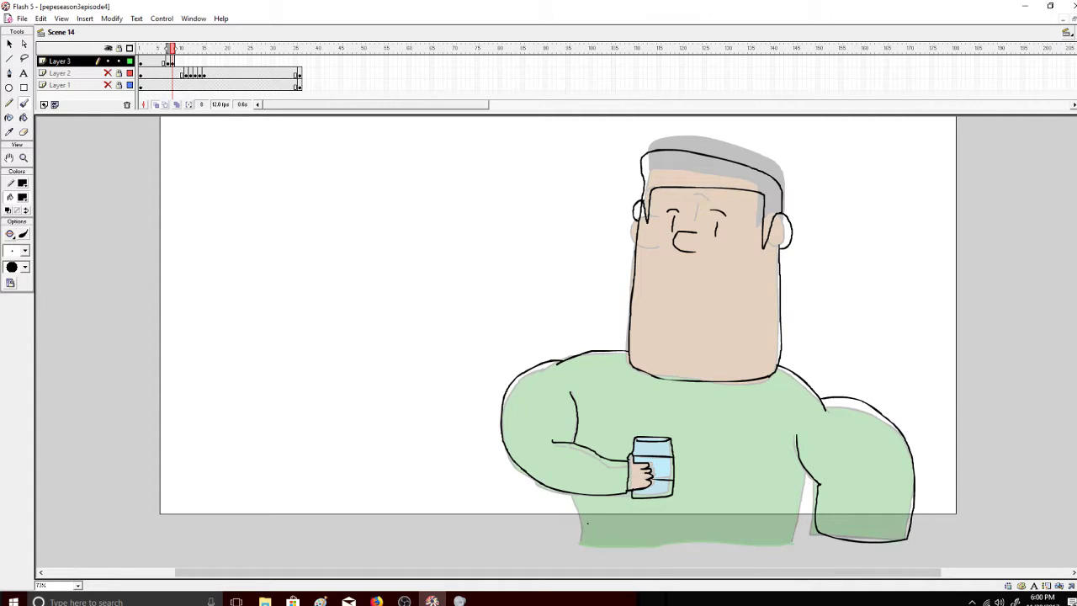
pyautogui.moveTo(572, 495)
pyautogui.mouseDown()
pyautogui.moveTo(581, 538)
pyautogui.moveTo(772, 549)
pyautogui.moveTo(807, 477)
pyautogui.mouseUp()
# Fill the hair black on frame 8, and fill the face, ears and hand with the brown skin colour sampled from frame 7.
pyautogui.press('k')
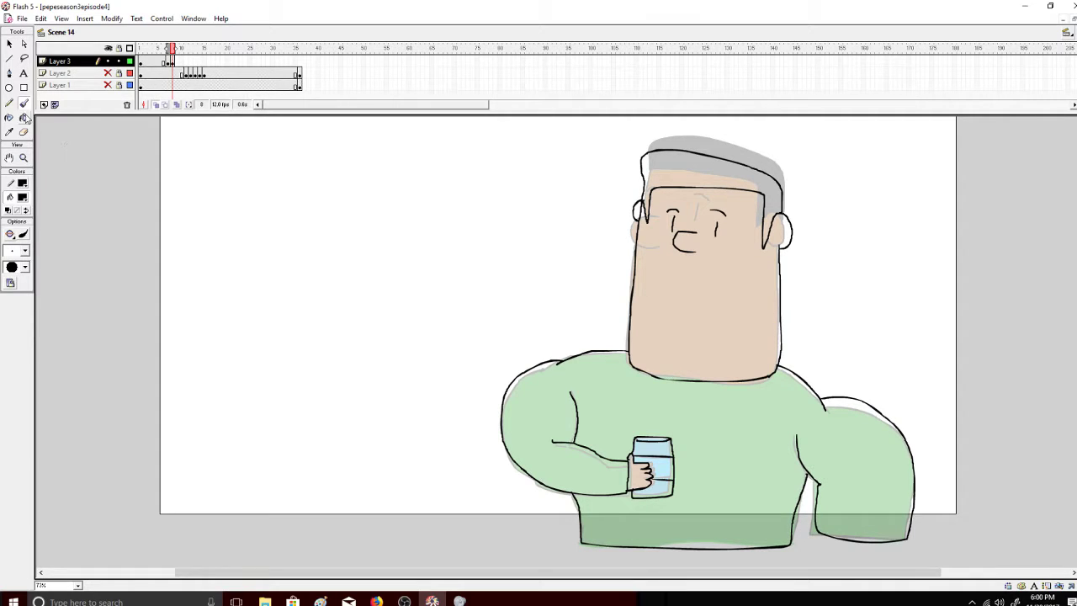
pyautogui.click(646, 160)
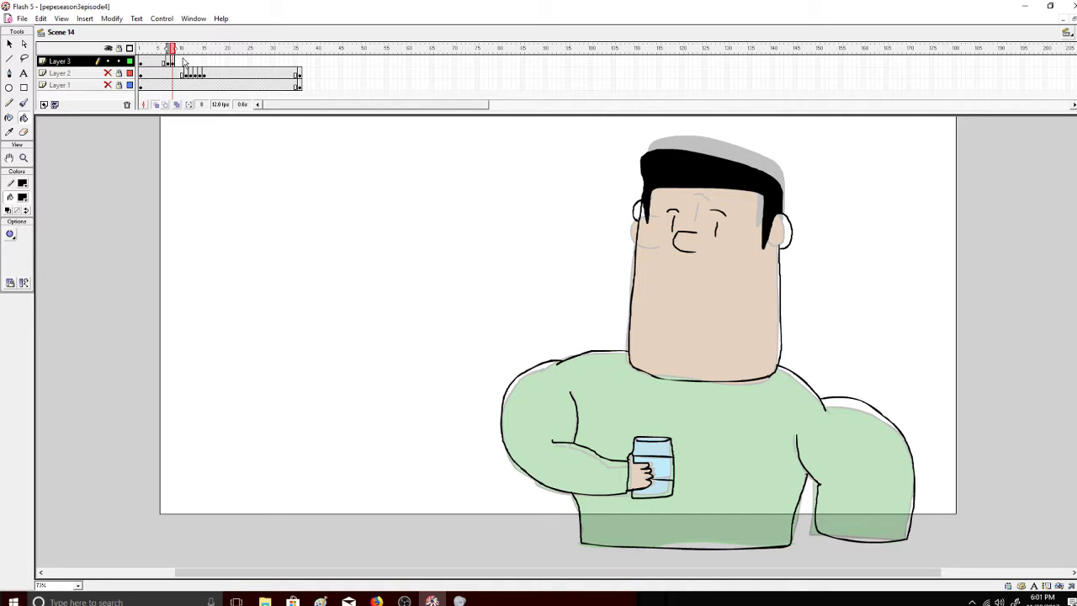
pyautogui.moveTo(185, 64); pyautogui.dragTo(167, 64)
pyautogui.click(24, 199)
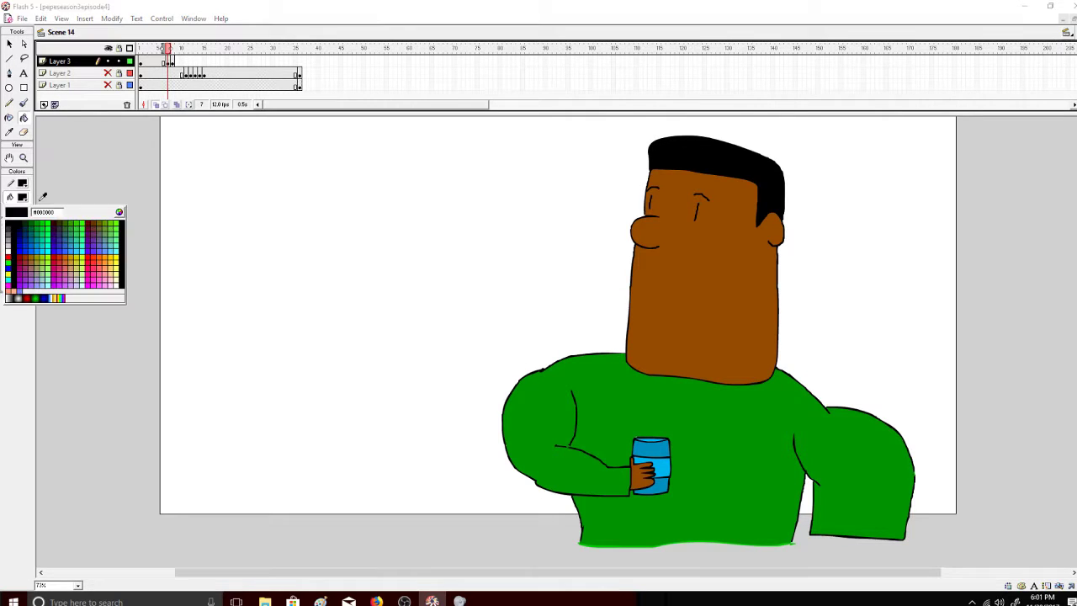
pyautogui.click(698, 260)
pyautogui.click(178, 50)
pyautogui.click(170, 47)
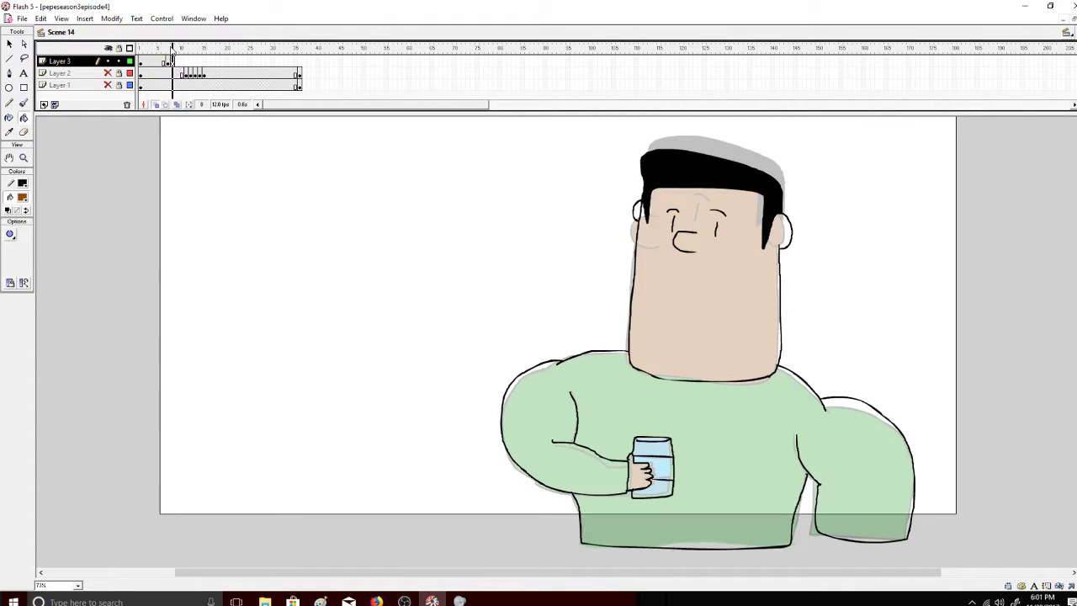
pyautogui.click(723, 286)
pyautogui.click(640, 208)
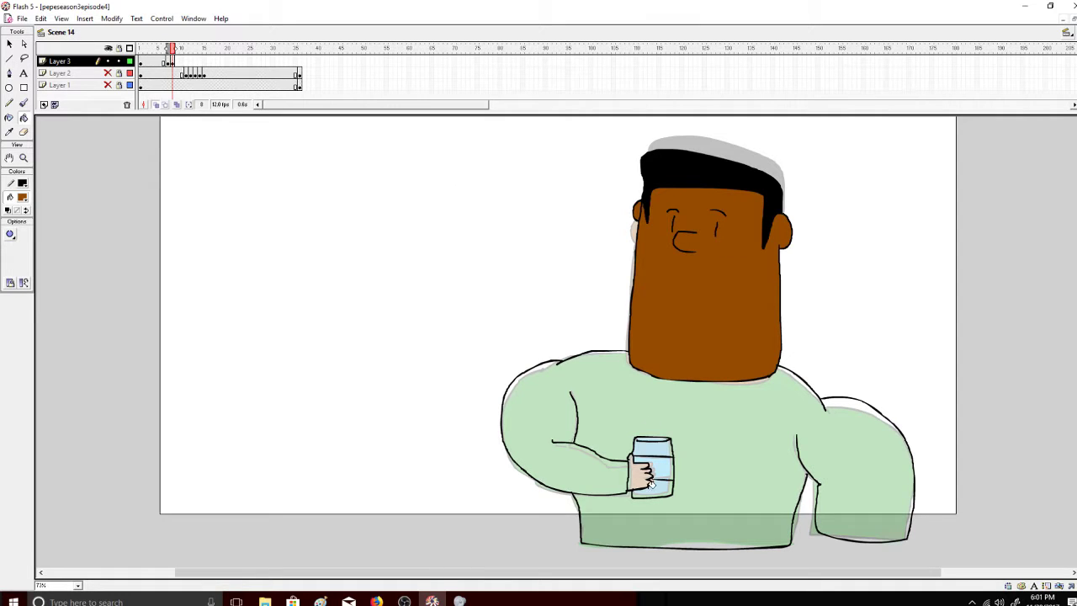
pyautogui.click(638, 476)
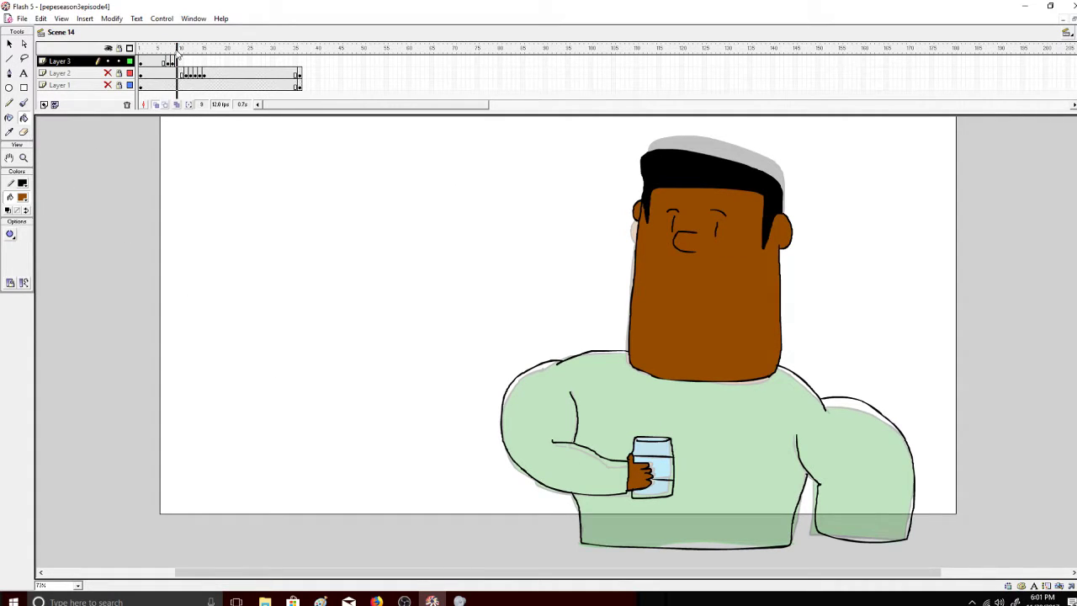
# Sample the darker blue of the glass from frame 7 and fill the glass's upper and lower bands on frame 8.
pyautogui.click(167, 48)
pyautogui.click(26, 198)
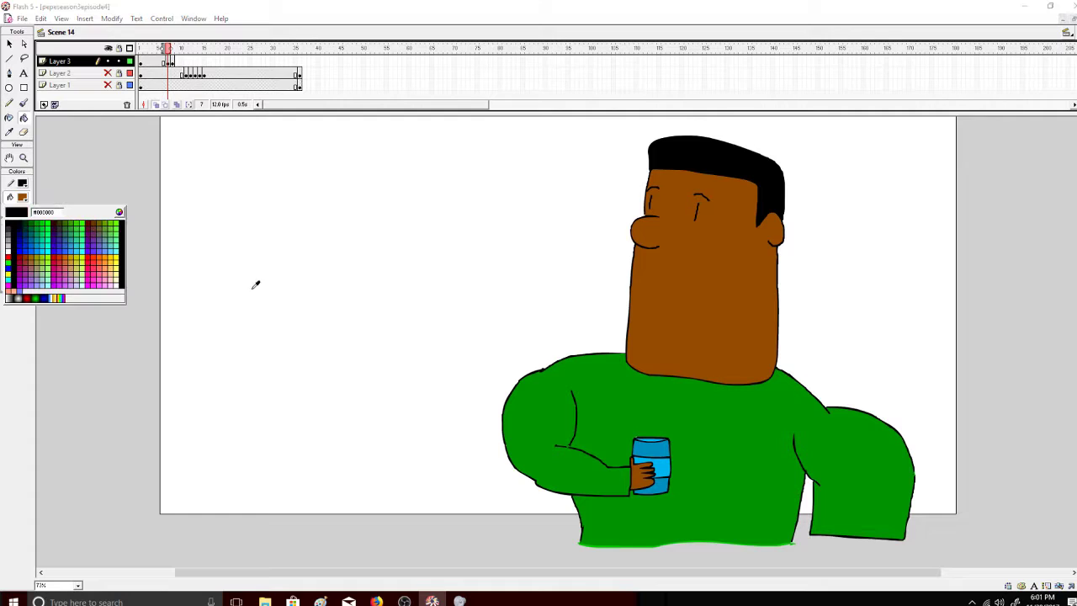
pyautogui.click(666, 446)
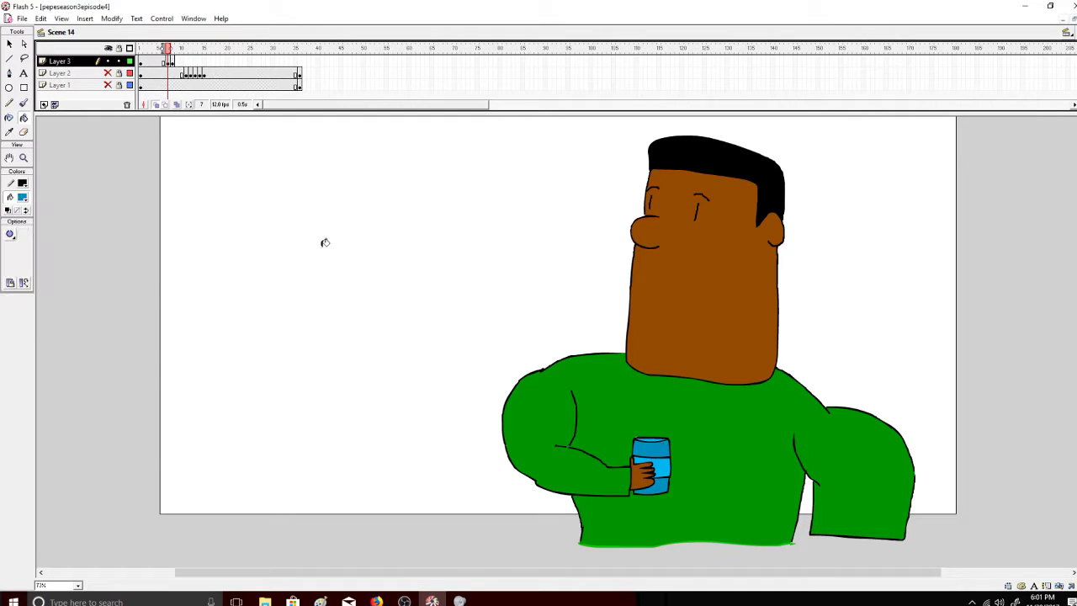
pyautogui.click(172, 48)
pyautogui.click(659, 477)
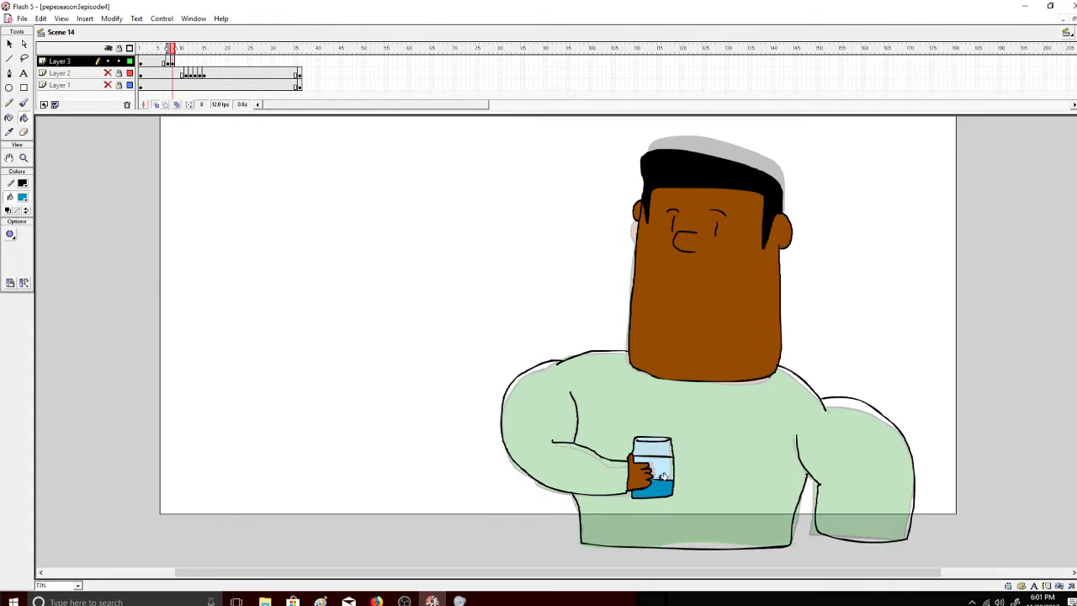
pyautogui.click(662, 449)
# Set the Paint Bucket to Close Medium Gaps and fill the glass's middle band with the lighter blue sampled from frame 7.
pyautogui.click(15, 237)
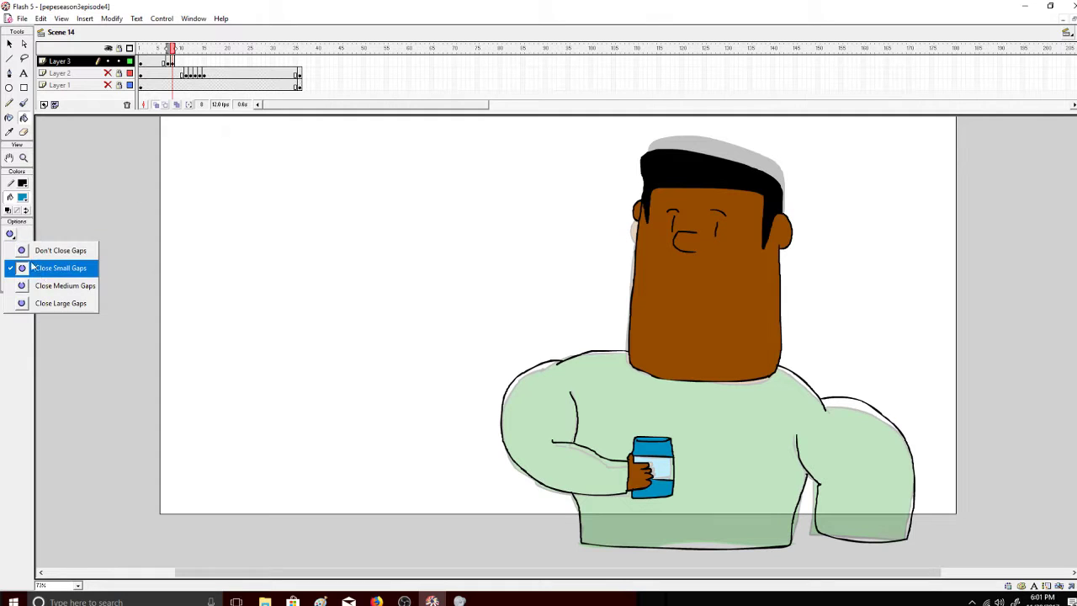
pyautogui.click(44, 286)
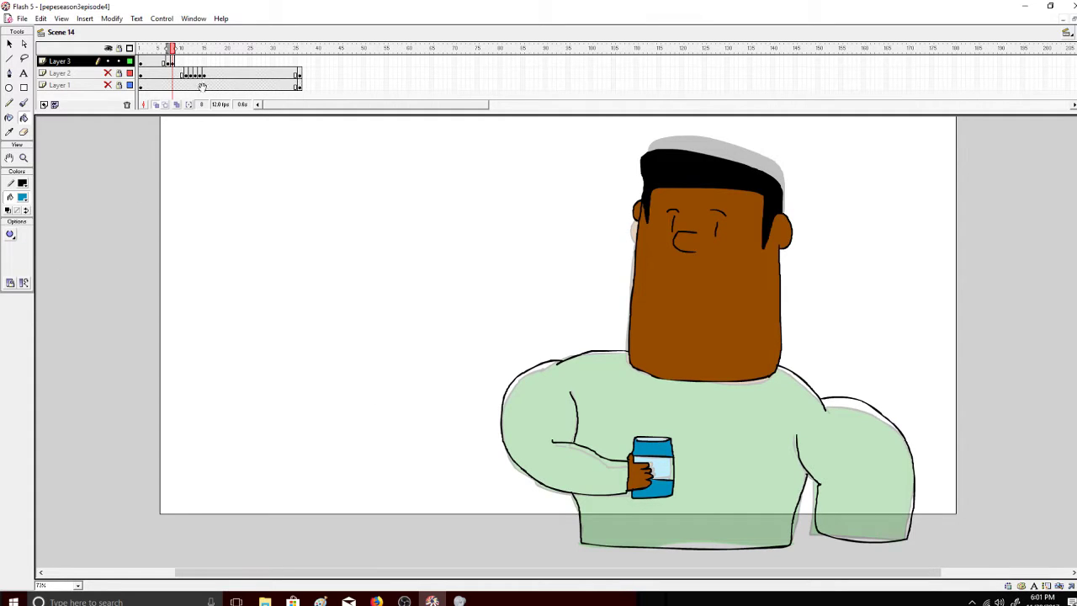
pyautogui.moveTo(186, 48); pyautogui.dragTo(168, 53)
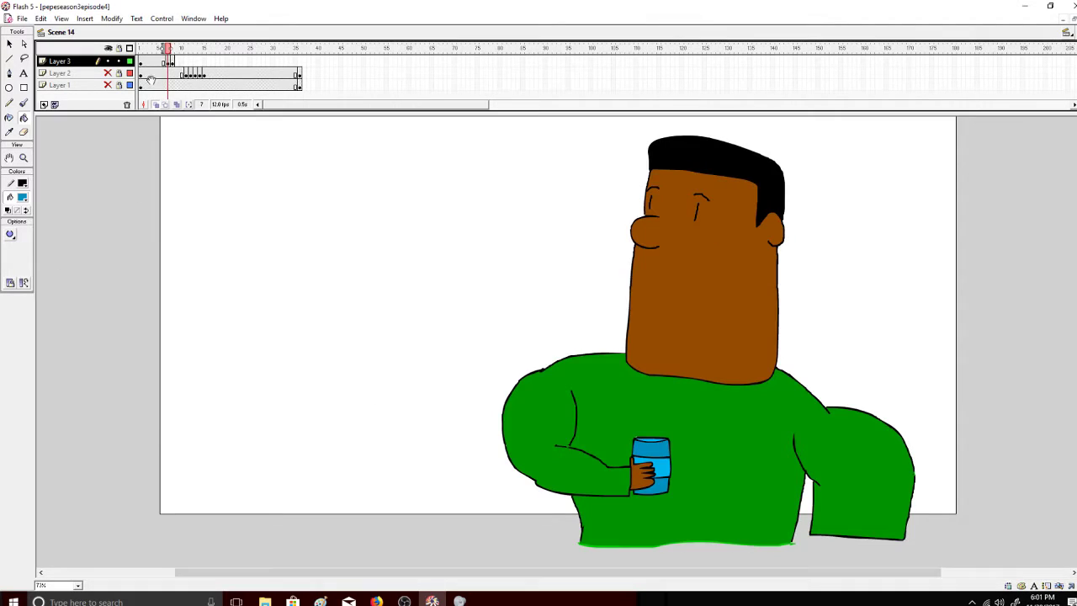
pyautogui.click(22, 196)
pyautogui.click(667, 465)
pyautogui.click(172, 49)
pyautogui.click(652, 446)
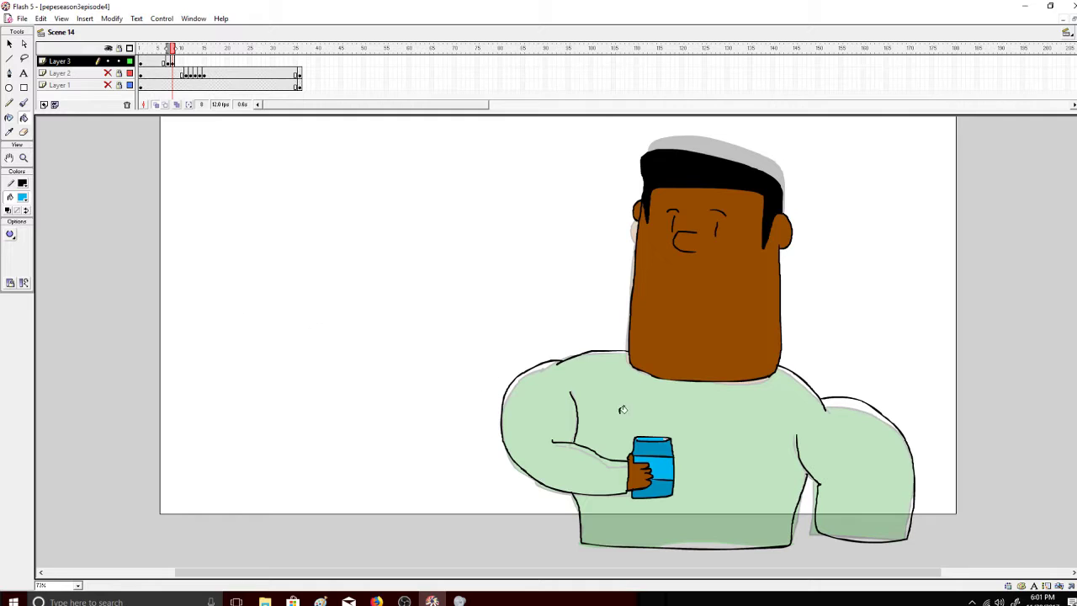
# Set the Paint Bucket to Don't Close Gaps and fill the glass's rim with the lighter blue.
pyautogui.click(10, 235)
pyautogui.click(47, 252)
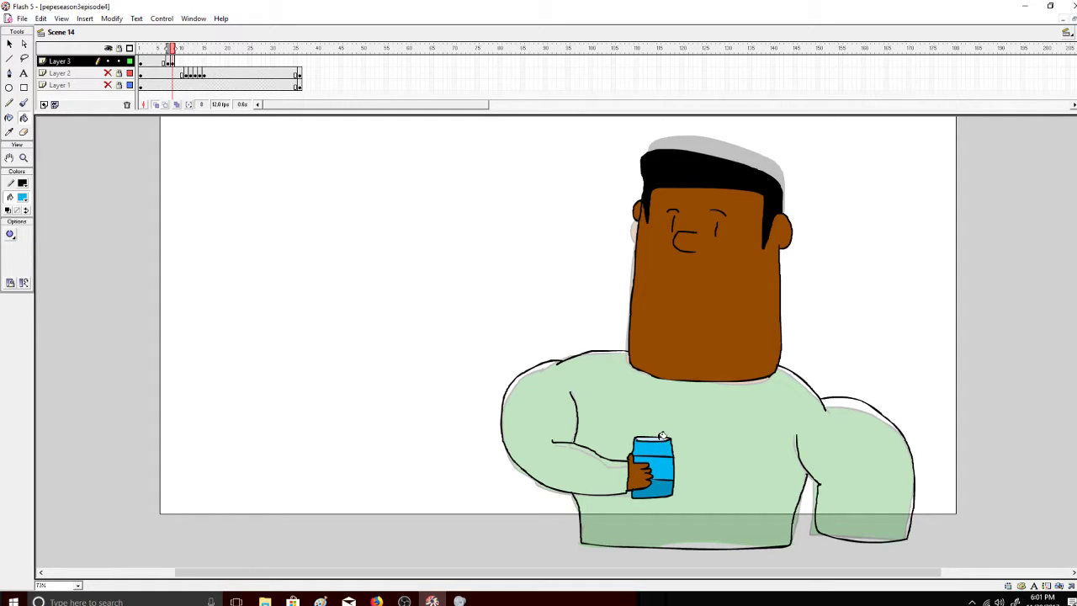
pyautogui.click(657, 439)
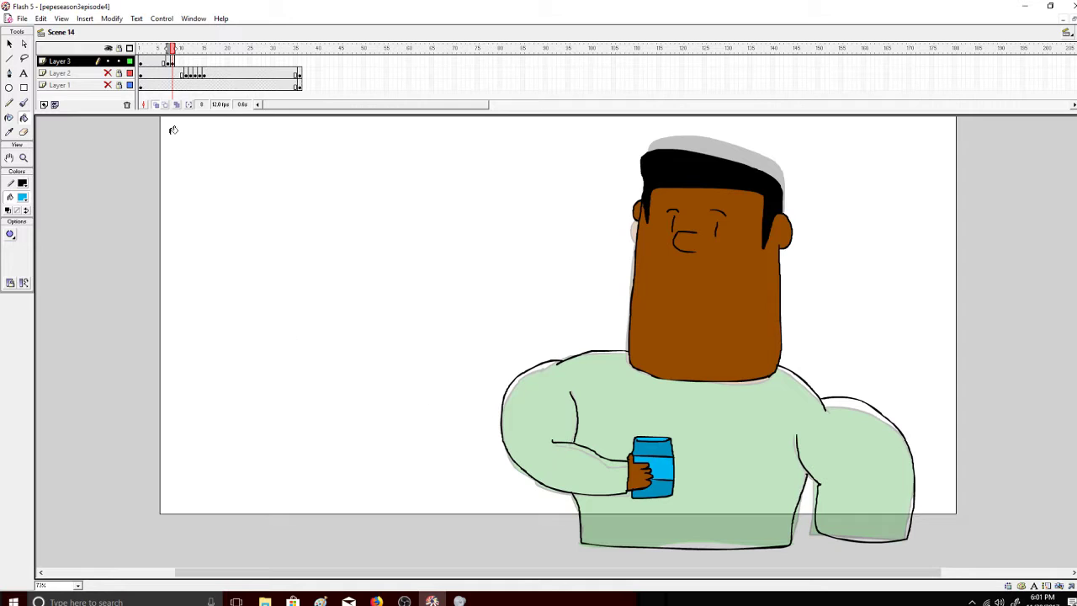
# Sample the shirt's green from frame 7 and fill the shirt and both sleeves on frame 8.
pyautogui.click(167, 49)
pyautogui.click(25, 199)
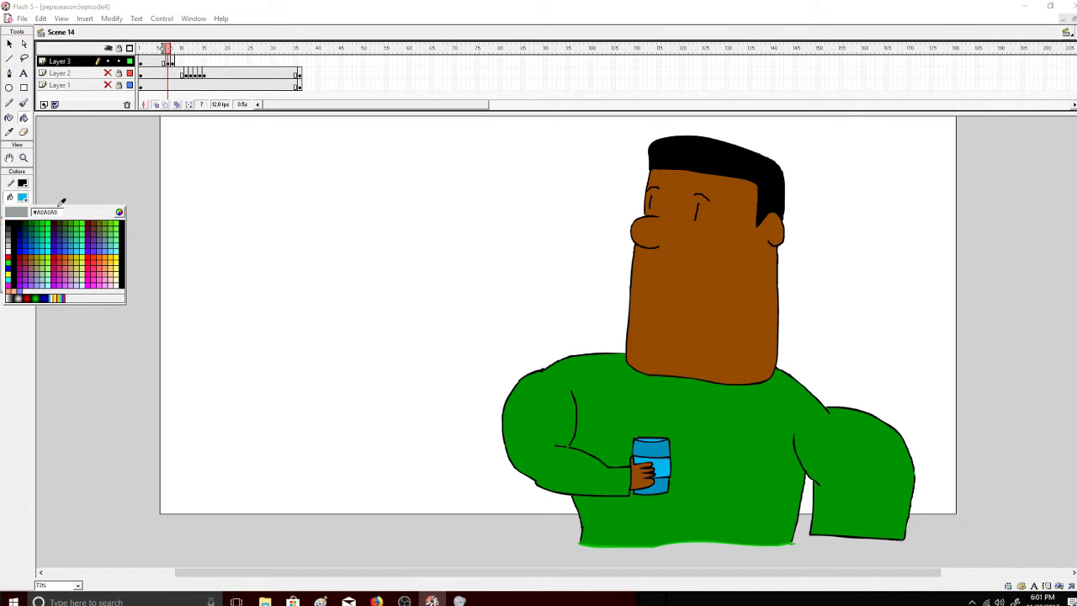
pyautogui.click(606, 387)
pyautogui.click(178, 49)
pyautogui.click(173, 49)
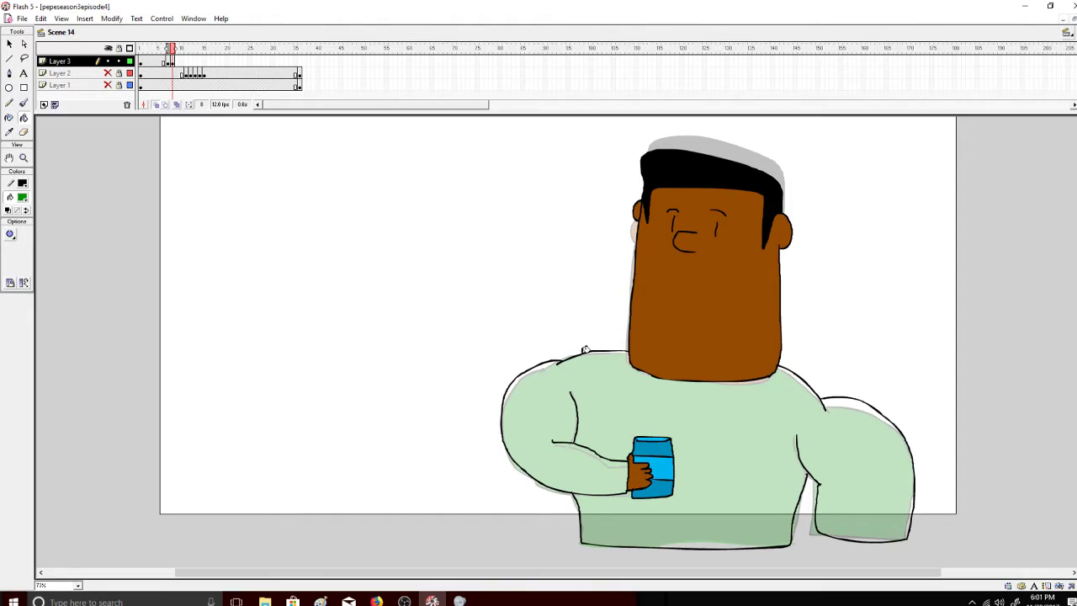
pyautogui.click(607, 363)
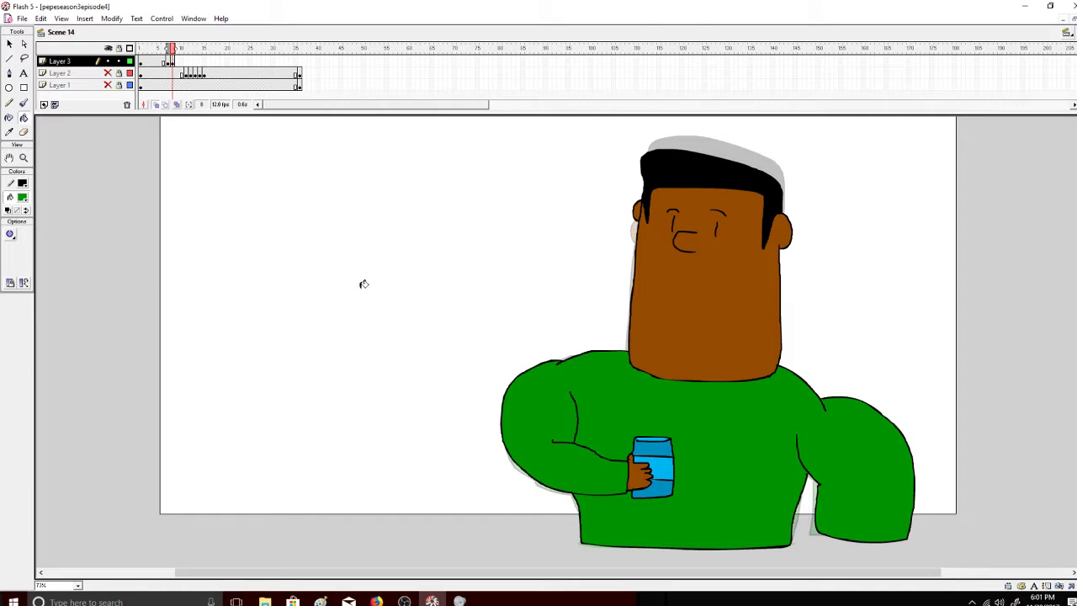
# Shift the finished drawing to frame 9 of Layer 3, leaving frame 8 a blank keyframe, and extend the onion skin to both neighbouring frames.
pyautogui.click(167, 49)
pyautogui.click(173, 49)
pyautogui.click(168, 49)
pyautogui.moveTo(169, 48); pyautogui.dragTo(176, 63)
pyautogui.click(172, 62)
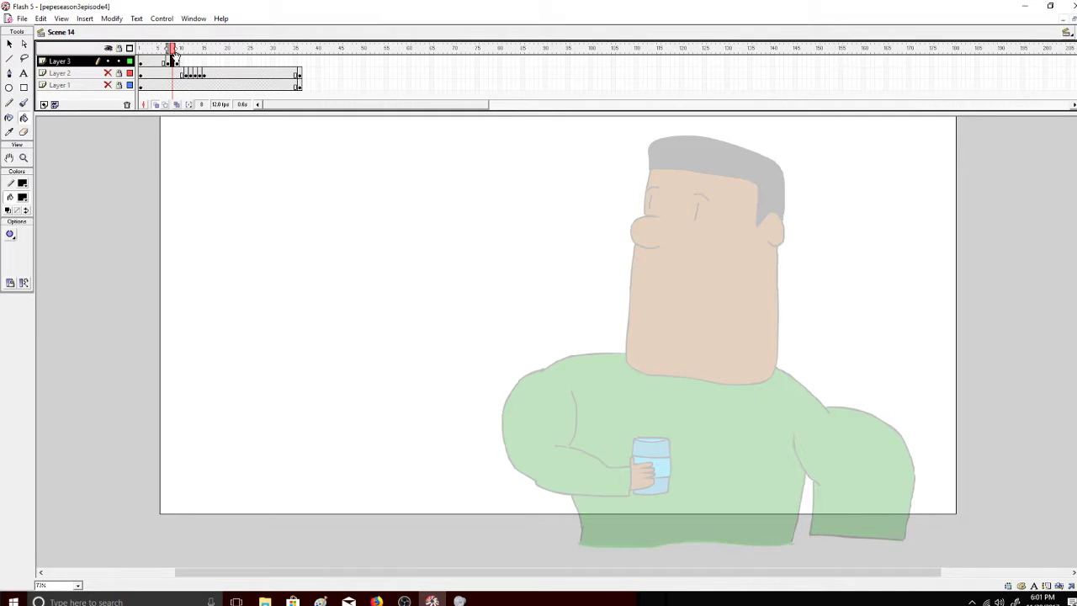
pyautogui.click(177, 49)
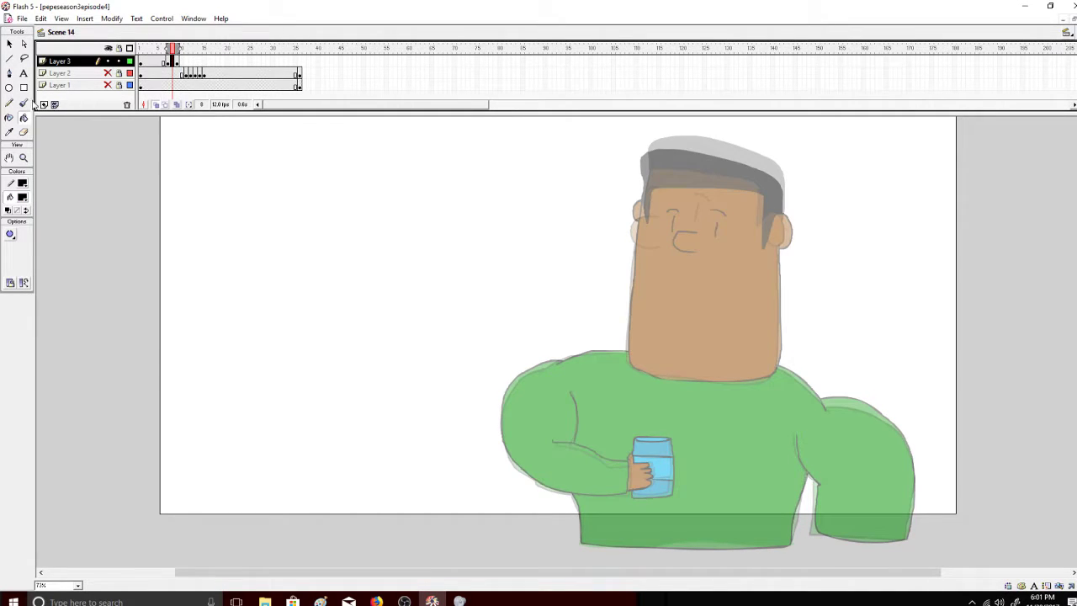
# With the black Brush, draw the in-between nose and the sides and bottom of the face on frame 8.
pyautogui.click(22, 103)
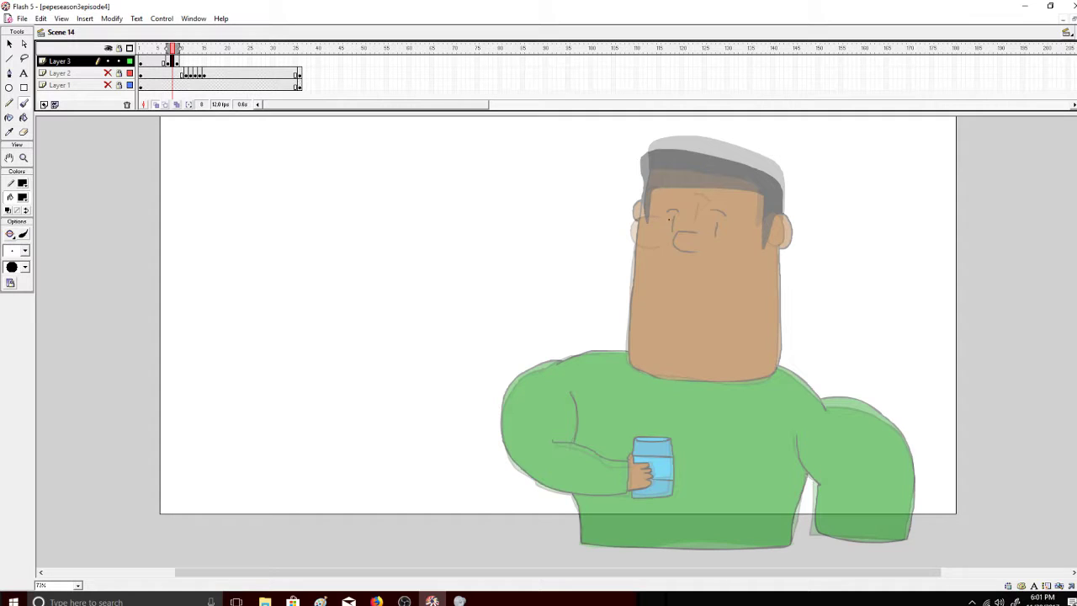
pyautogui.moveTo(668, 217)
pyautogui.mouseDown()
pyautogui.moveTo(645, 236)
pyautogui.moveTo(674, 245)
pyautogui.moveTo(662, 218)
pyautogui.moveTo(645, 237)
pyautogui.moveTo(662, 219)
pyautogui.moveTo(646, 236)
pyautogui.moveTo(666, 244)
pyautogui.moveTo(637, 239)
pyautogui.moveTo(631, 354)
pyautogui.moveTo(650, 372)
pyautogui.moveTo(775, 372)
pyautogui.moveTo(779, 241)
pyautogui.mouseUp()
pyautogui.hotkey('ctrl', 'z')
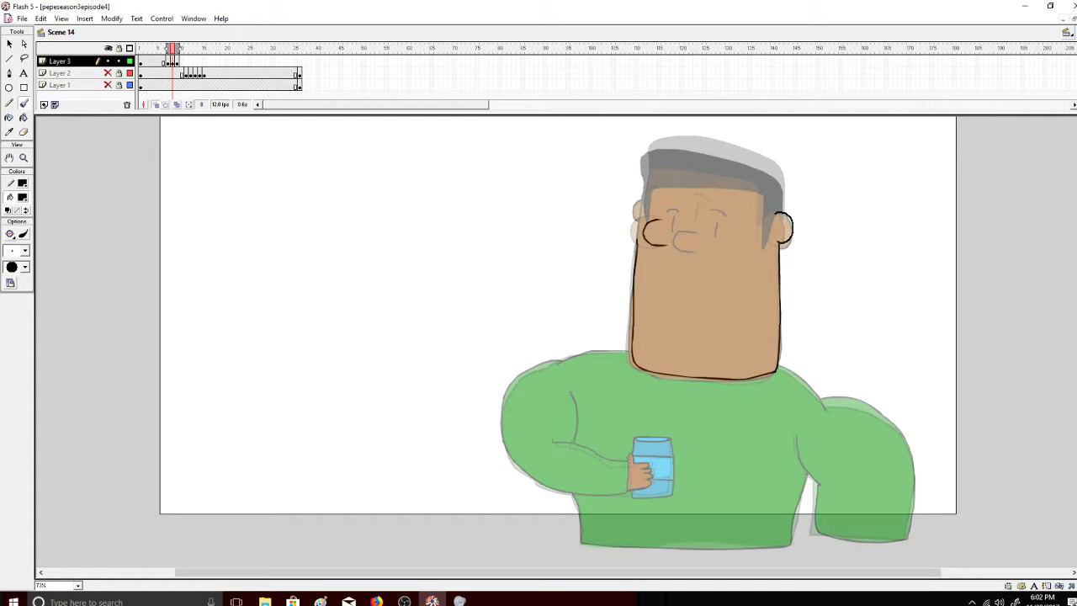
# Draw the in-between ears, hairline, hair outline, eyes and brows of the head on frame 8.
pyautogui.moveTo(769, 229)
pyautogui.mouseDown()
pyautogui.moveTo(762, 255)
pyautogui.moveTo(760, 205)
pyautogui.mouseUp()
pyautogui.hotkey('ctrl', 'z')
pyautogui.moveTo(180, 48); pyautogui.dragTo(175, 48)
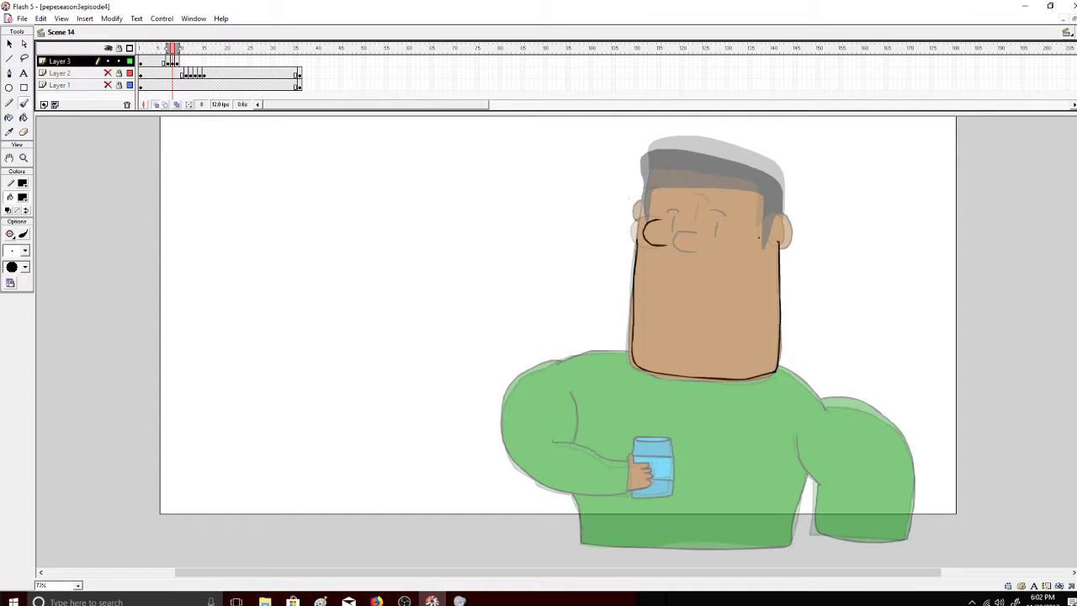
pyautogui.moveTo(783, 244)
pyautogui.mouseDown()
pyautogui.moveTo(789, 223)
pyautogui.moveTo(776, 209)
pyautogui.moveTo(766, 230)
pyautogui.moveTo(761, 196)
pyautogui.moveTo(676, 184)
pyautogui.mouseUp()
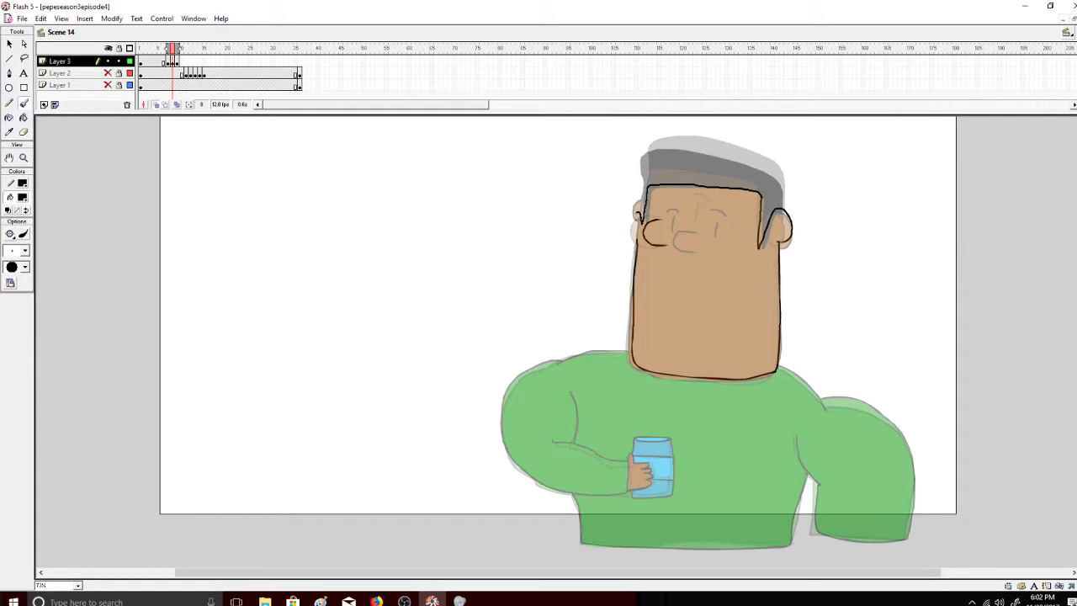
pyautogui.moveTo(638, 238)
pyautogui.mouseDown()
pyautogui.moveTo(643, 150)
pyautogui.moveTo(689, 145)
pyautogui.moveTo(768, 164)
pyautogui.moveTo(785, 201)
pyautogui.mouseUp()
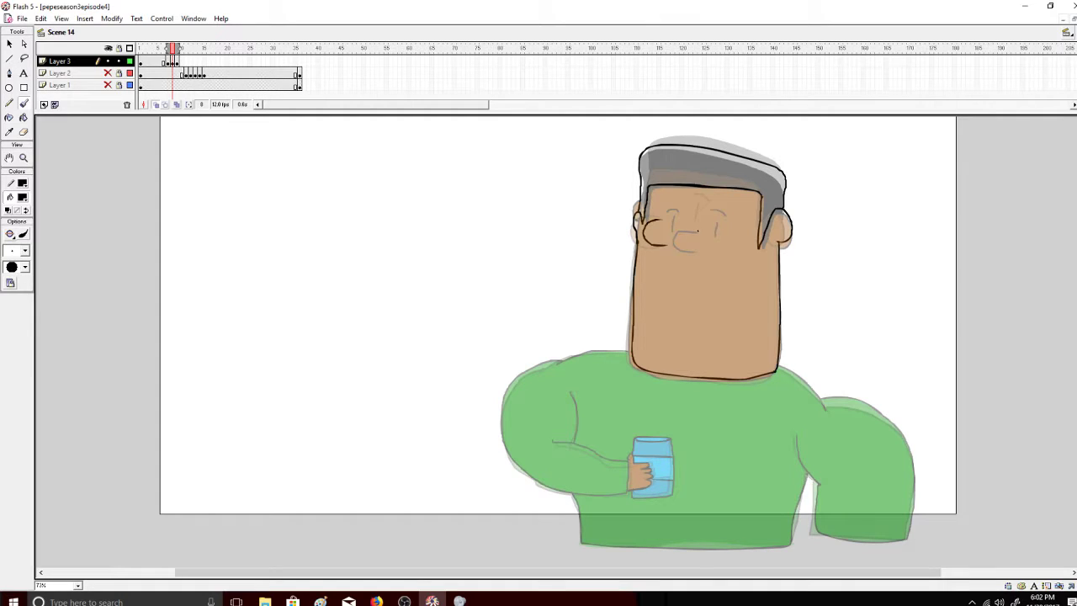
pyautogui.moveTo(696, 228)
pyautogui.mouseDown()
pyautogui.moveTo(709, 207)
pyautogui.moveTo(655, 205)
pyautogui.moveTo(662, 199)
pyautogui.mouseUp()
# Limit the onion skin to the preceding frame and outline the shoulder, bent sleeve and hand of the glass-holding arm on frame 8.
pyautogui.moveTo(631, 348)
pyautogui.mouseDown()
pyautogui.moveTo(519, 375)
pyautogui.moveTo(507, 423)
pyautogui.mouseUp()
pyautogui.hotkey('ctrl', 'z')
pyautogui.moveTo(179, 48); pyautogui.dragTo(175, 48)
pyautogui.hotkey('ctrl', 'z')
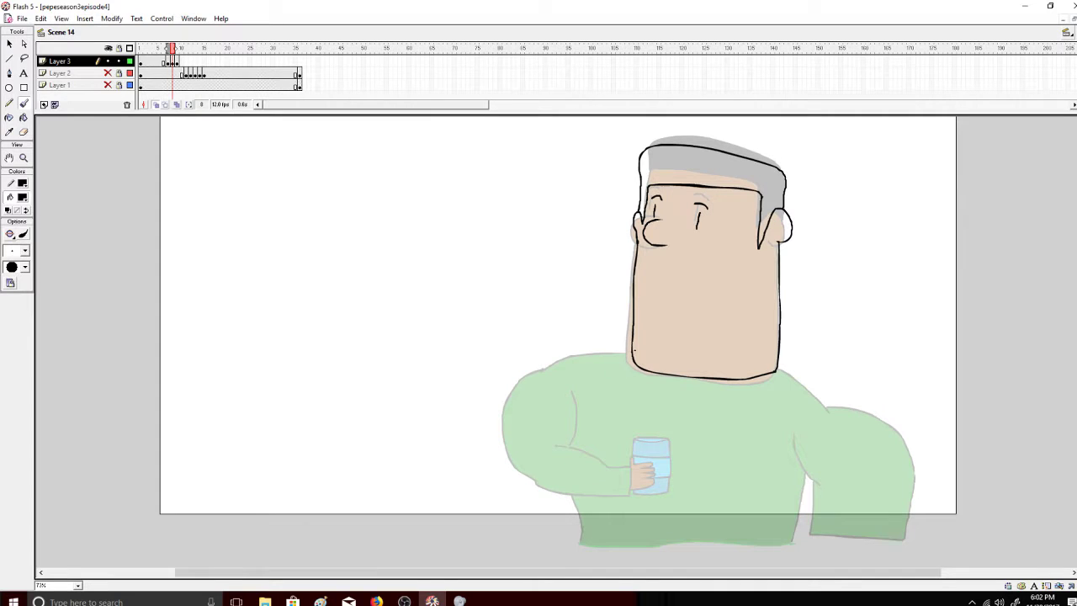
pyautogui.moveTo(629, 351)
pyautogui.mouseDown()
pyautogui.moveTo(589, 348)
pyautogui.moveTo(516, 380)
pyautogui.moveTo(511, 449)
pyautogui.mouseUp()
pyautogui.hotkey('ctrl', 'z')
pyautogui.moveTo(556, 361)
pyautogui.mouseDown()
pyautogui.moveTo(517, 376)
pyautogui.moveTo(549, 362)
pyautogui.moveTo(513, 381)
pyautogui.moveTo(504, 405)
pyautogui.moveTo(508, 447)
pyautogui.moveTo(542, 483)
pyautogui.moveTo(627, 493)
pyautogui.moveTo(626, 469)
pyautogui.moveTo(556, 445)
pyautogui.moveTo(574, 443)
pyautogui.moveTo(570, 389)
pyautogui.mouseUp()
pyautogui.hotkey('ctrl', 'z')
pyautogui.moveTo(627, 463)
pyautogui.mouseDown()
pyautogui.moveTo(647, 472)
pyautogui.moveTo(630, 490)
pyautogui.moveTo(630, 459)
pyautogui.moveTo(649, 476)
pyautogui.moveTo(629, 494)
pyautogui.mouseUp()
pyautogui.hotkey('ctrl', 'z')
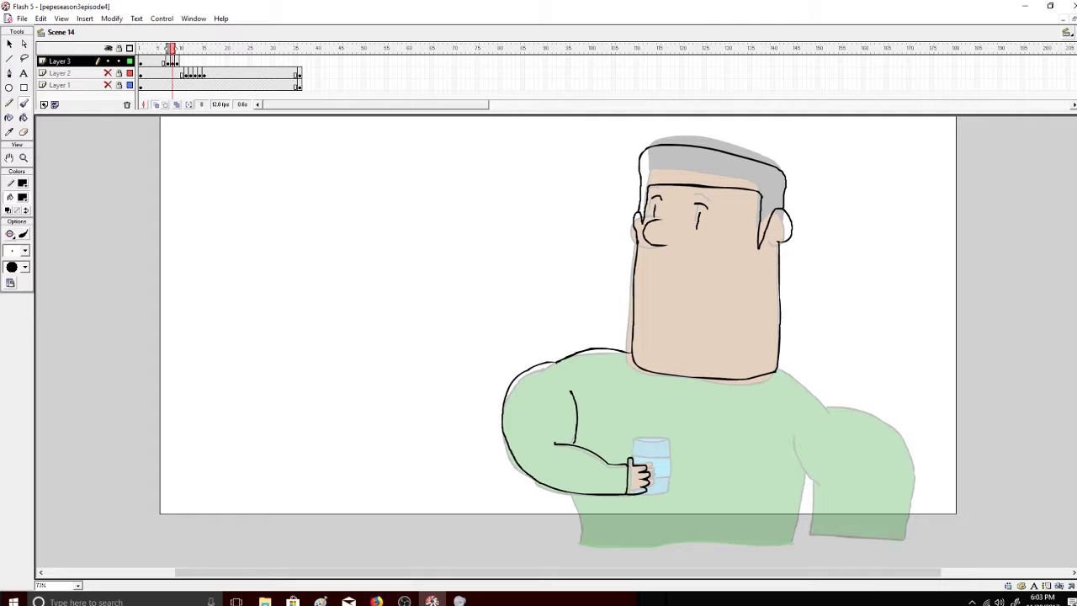
# Outline the glass with its rim and bands in the man's hand on frame 8, and bring up the OBS window.
pyautogui.moveTo(636, 442)
pyautogui.mouseDown()
pyautogui.moveTo(669, 453)
pyautogui.moveTo(668, 490)
pyautogui.moveTo(632, 495)
pyautogui.mouseUp()
pyautogui.moveTo(635, 448); pyautogui.dragTo(667, 449)
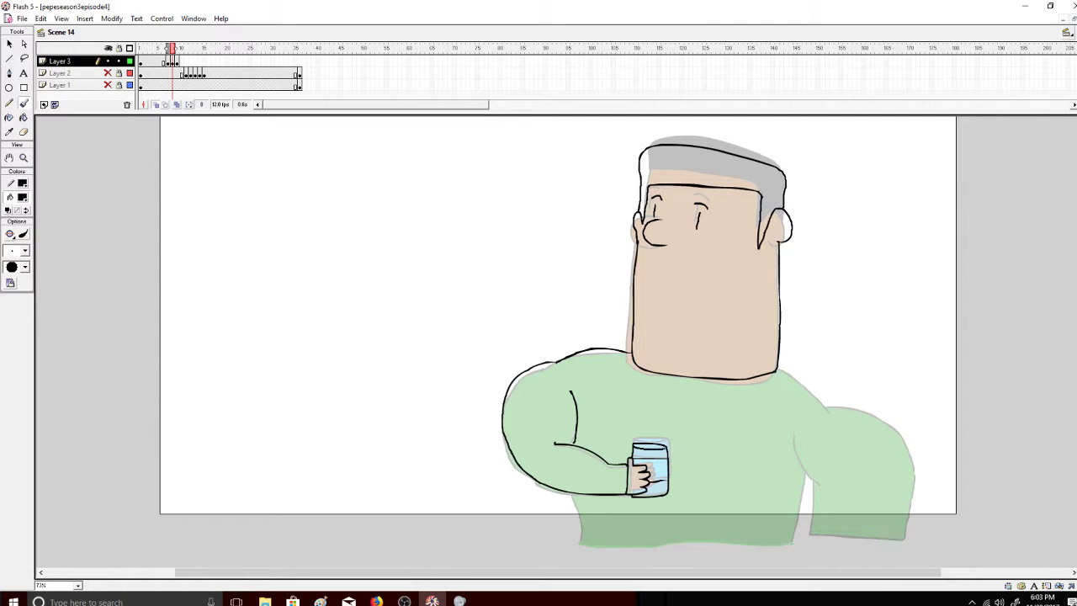
pyautogui.hotkey('ctrl', 'z')
pyautogui.click(404, 601)
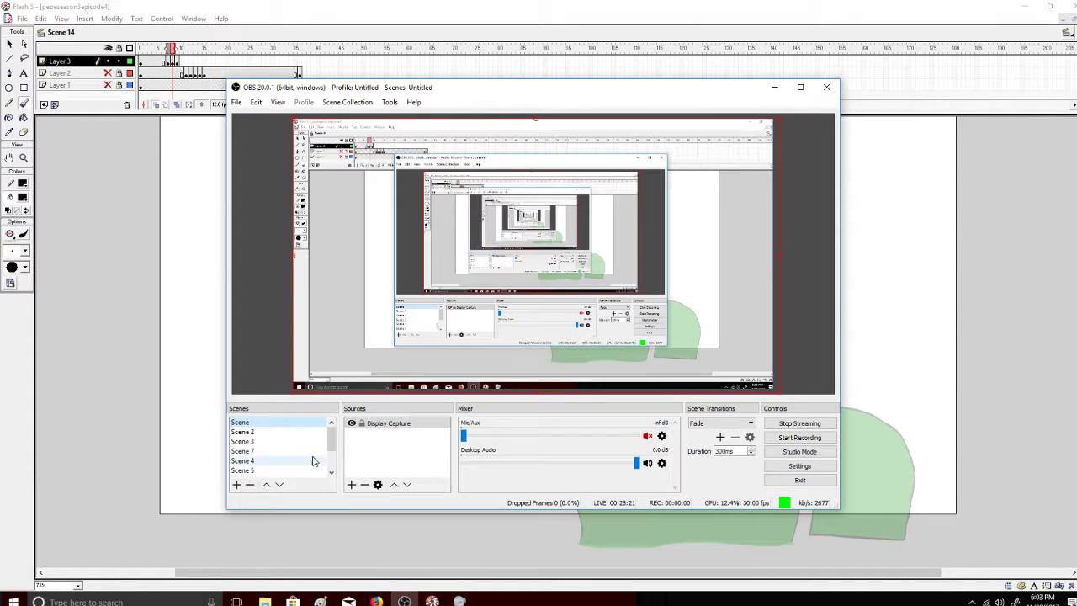
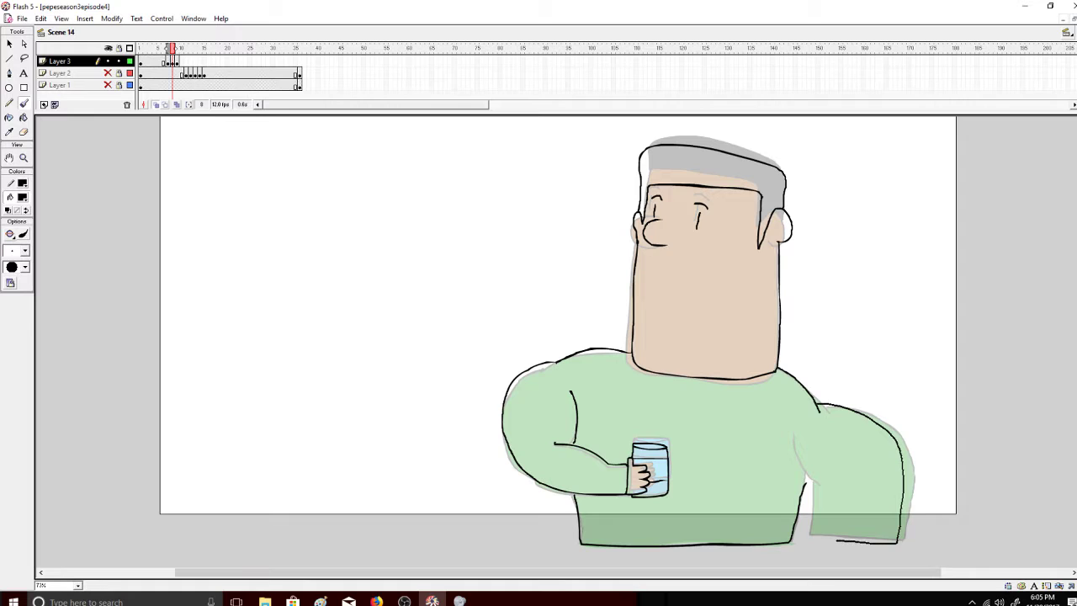
# Outline the torso, far shoulder and far sleeve on frame 8, closing the line at the armpit.
pyautogui.hotkey('ctrl', 'z')
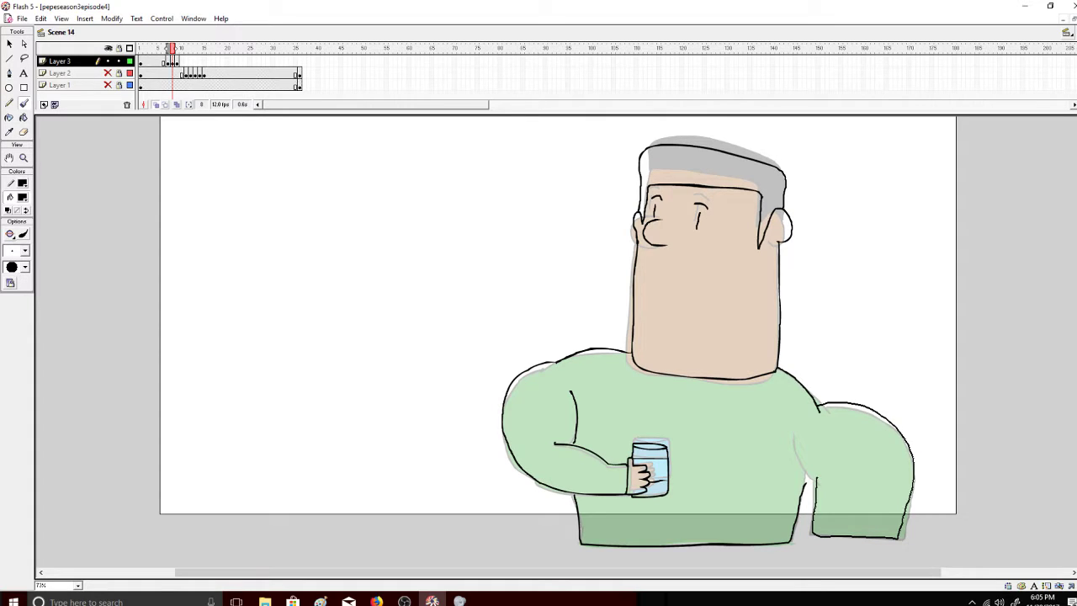
pyautogui.moveTo(817, 478); pyautogui.dragTo(799, 440)
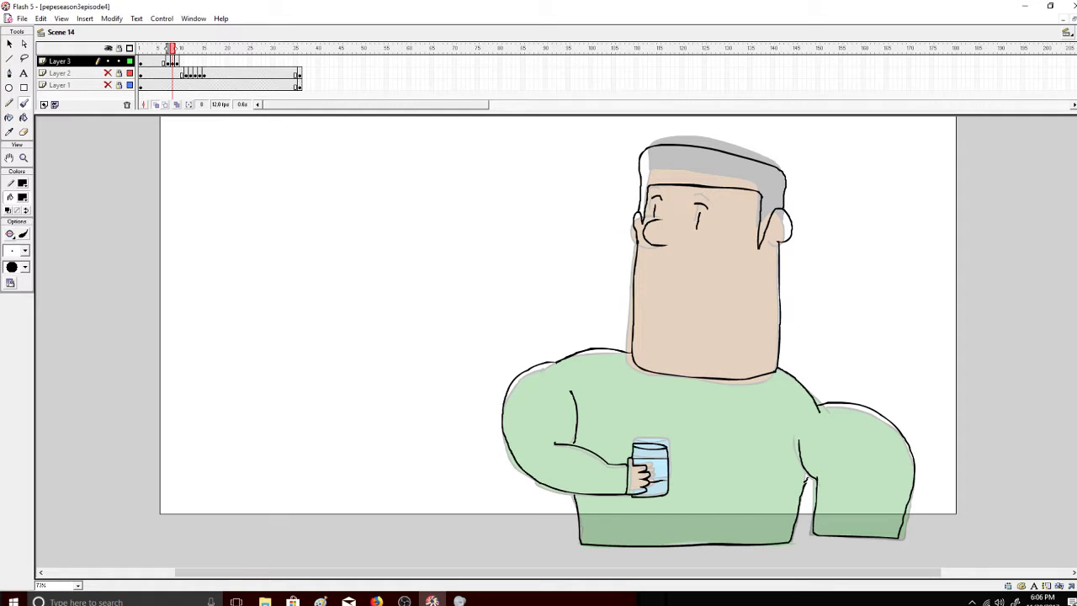
pyautogui.hotkey('ctrl', 'z')
# Fill the hair black, and fill the face, ears and hand on frame 8 with the brown sampled from frame 7.
pyautogui.click(23, 118)
pyautogui.click(673, 161)
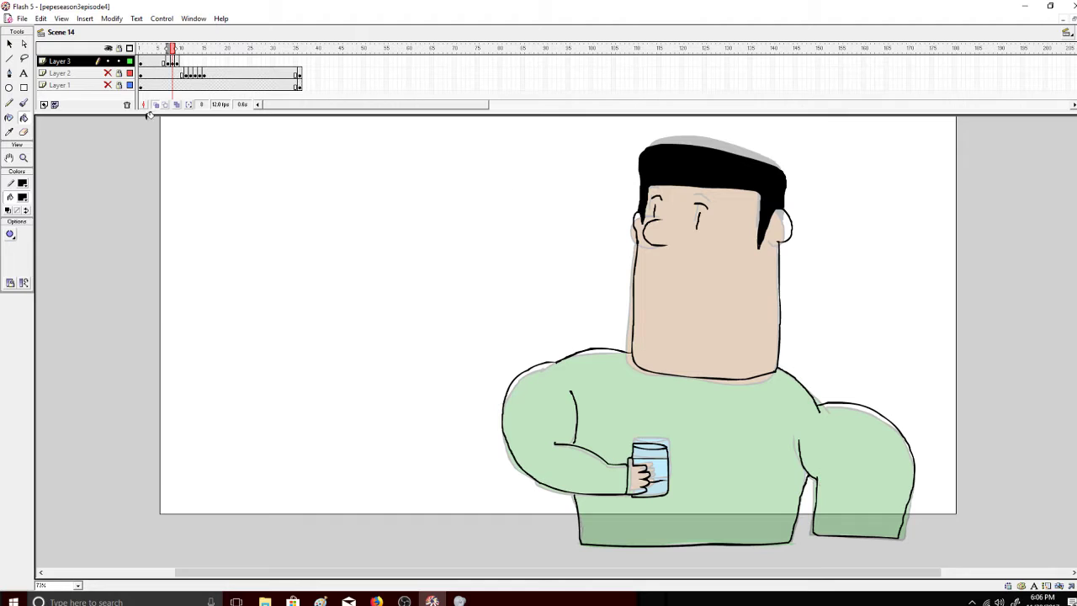
pyautogui.click(167, 49)
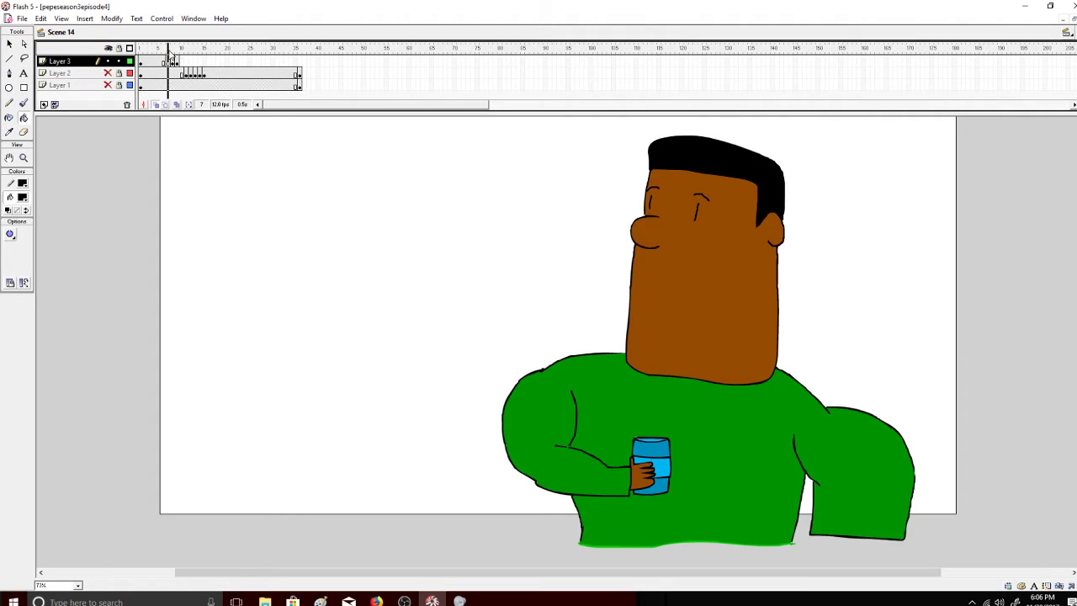
pyautogui.click(22, 199)
pyautogui.click(648, 253)
pyautogui.click(172, 49)
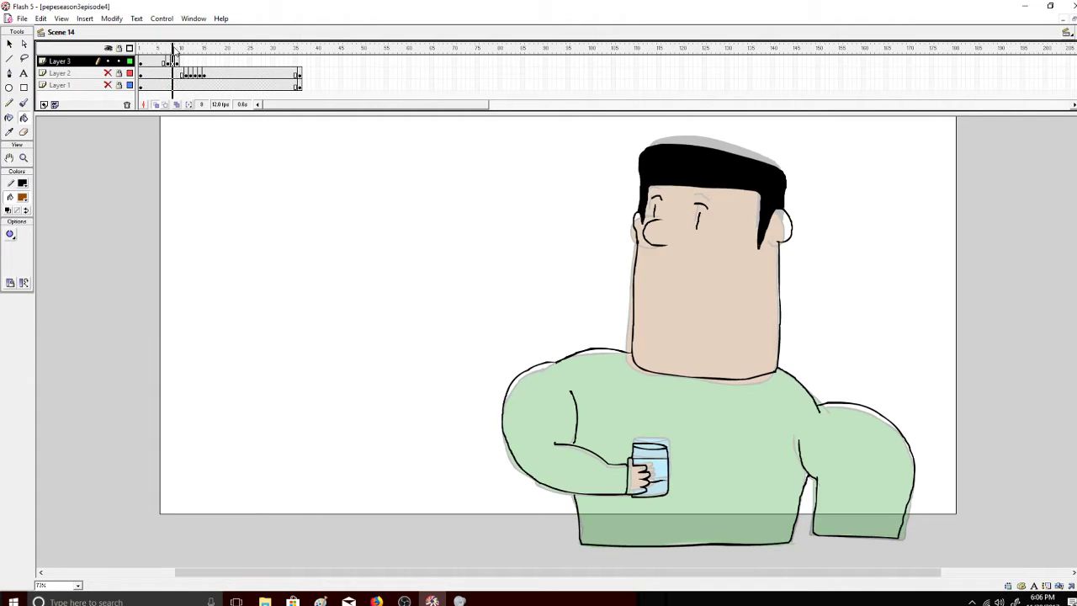
pyautogui.click(702, 250)
pyautogui.click(641, 482)
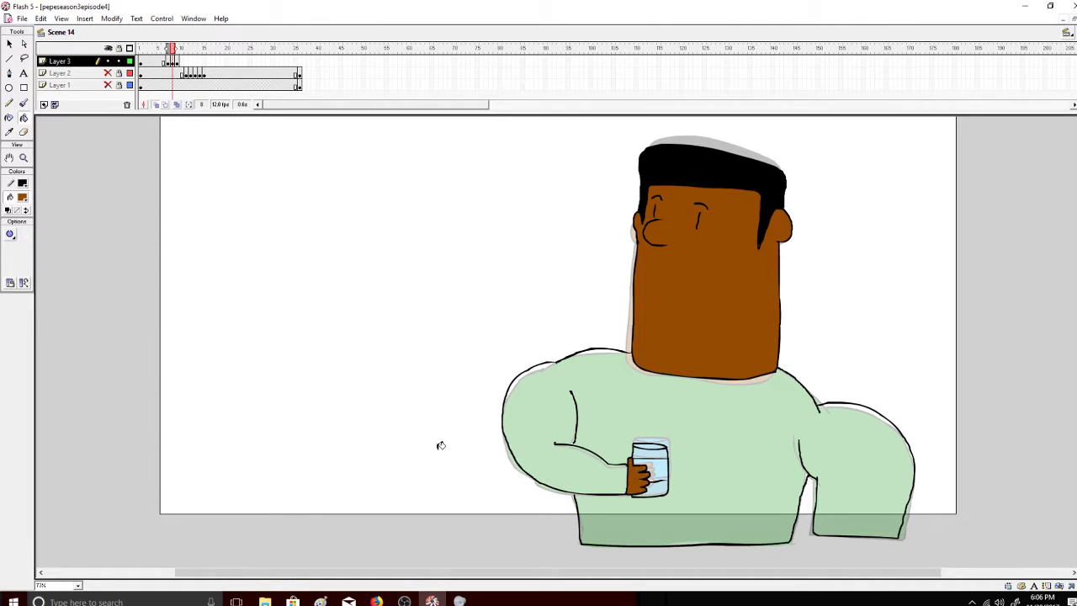
# Sample the shirt's green from frame 7, change the Paint Bucket's gap-closing setting, and fill the shirt and sleeves on frame 8.
pyautogui.click(167, 48)
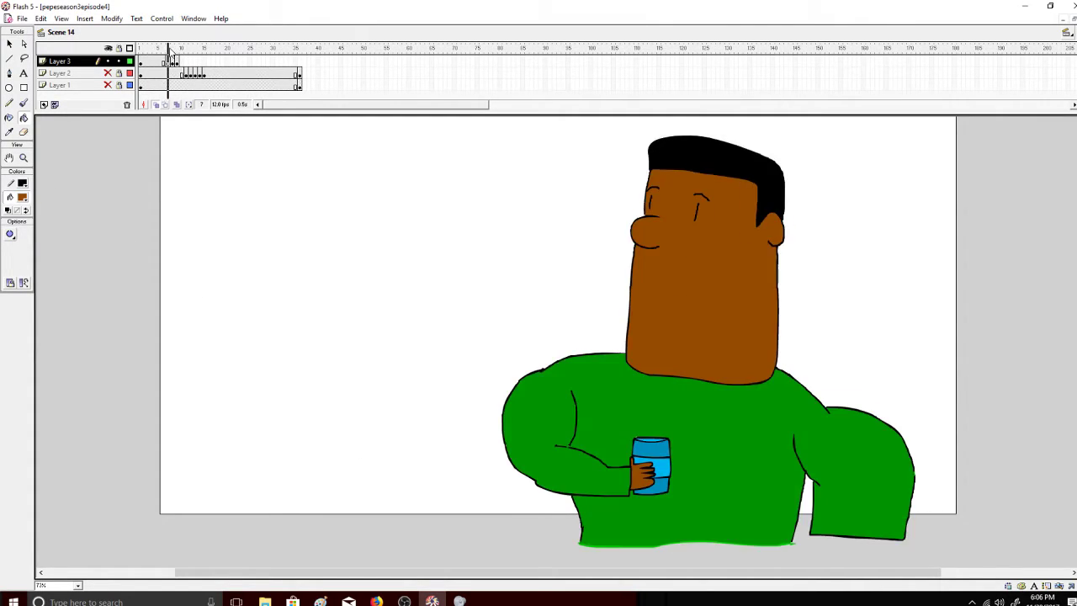
pyautogui.click(22, 197)
pyautogui.click(606, 372)
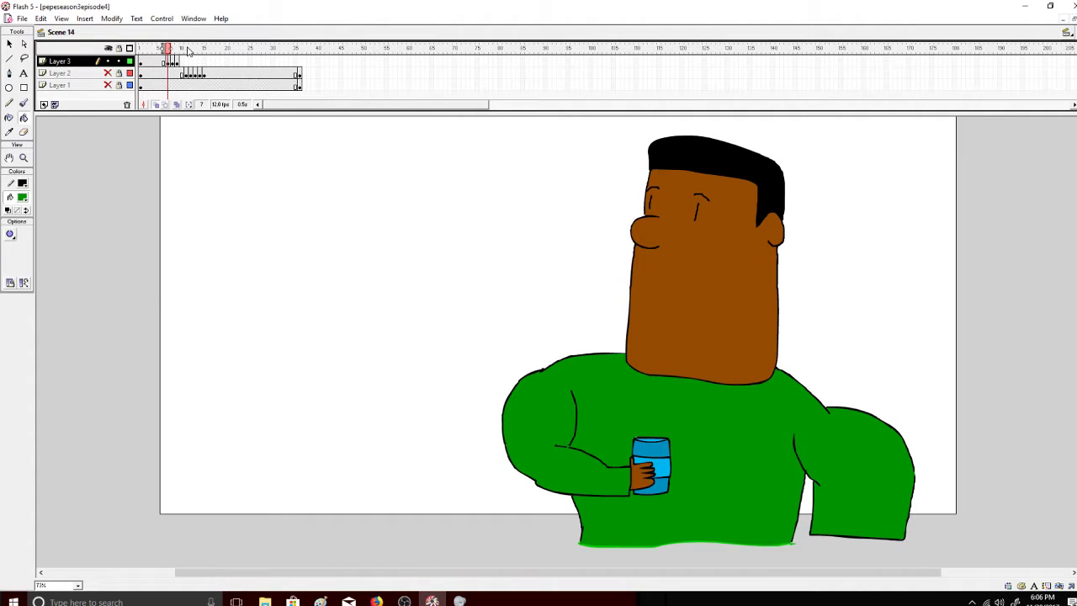
pyautogui.press('.')
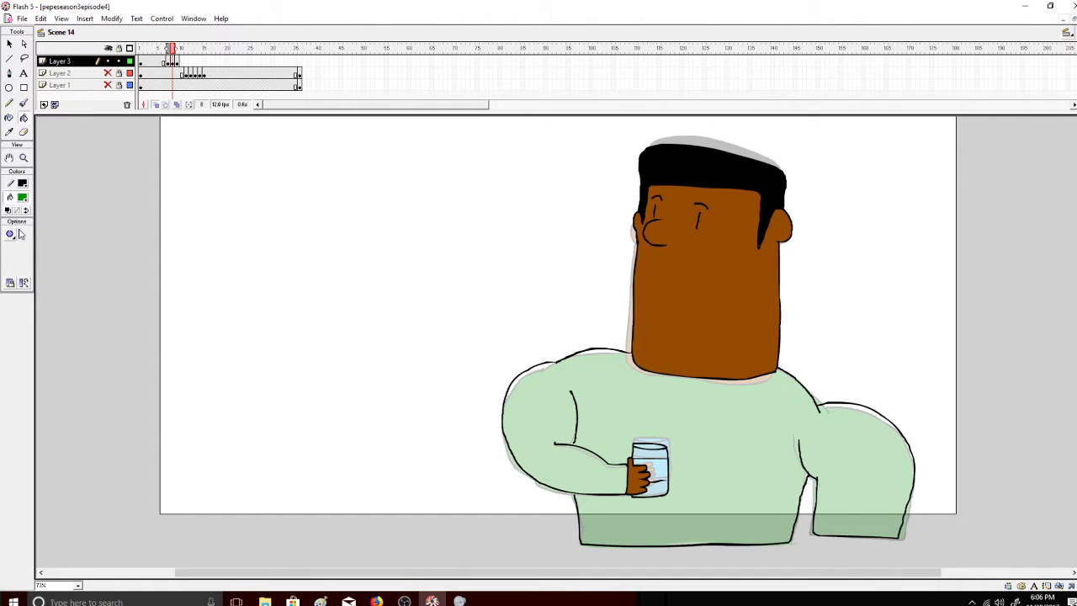
pyautogui.click(17, 235)
pyautogui.click(49, 283)
pyautogui.click(634, 377)
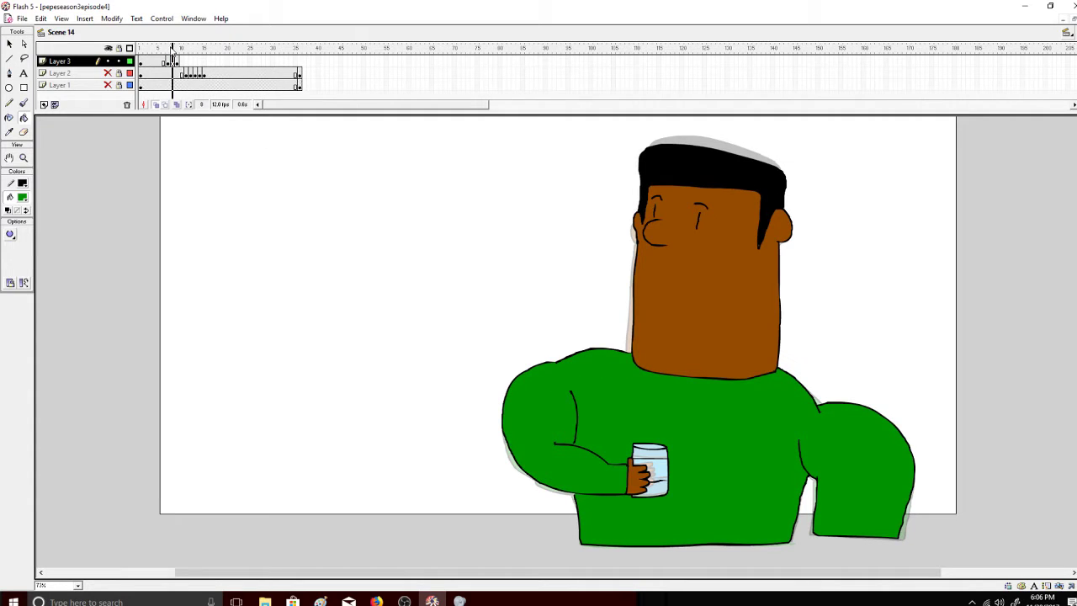
# Fill the glass's upper and lower bands on frame 8 with the darker blue sampled from frame 7.
pyautogui.click(168, 49)
pyautogui.click(22, 197)
pyautogui.click(655, 450)
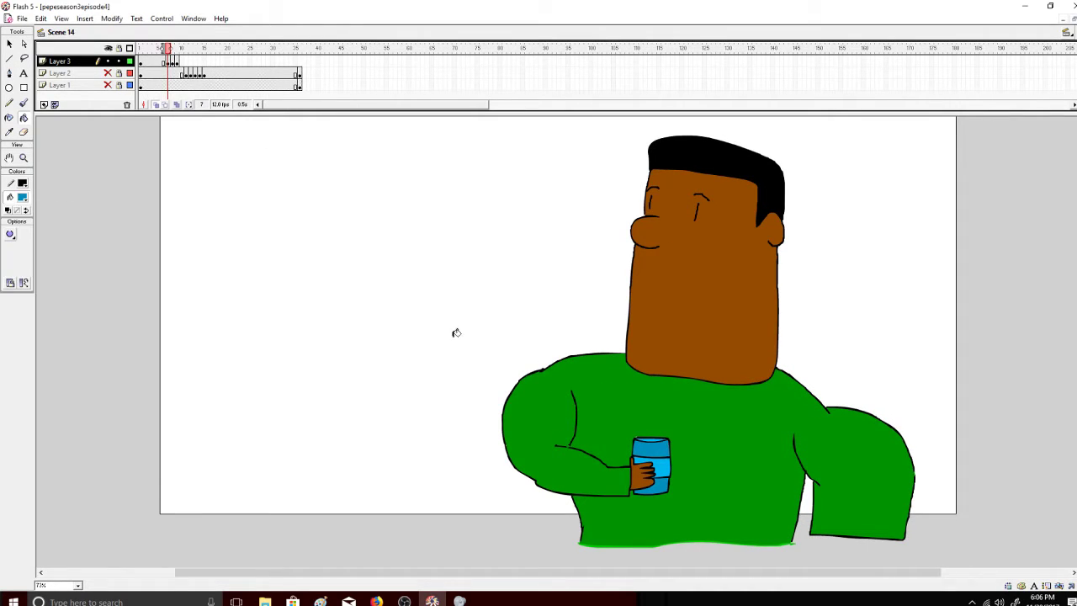
pyautogui.click(172, 49)
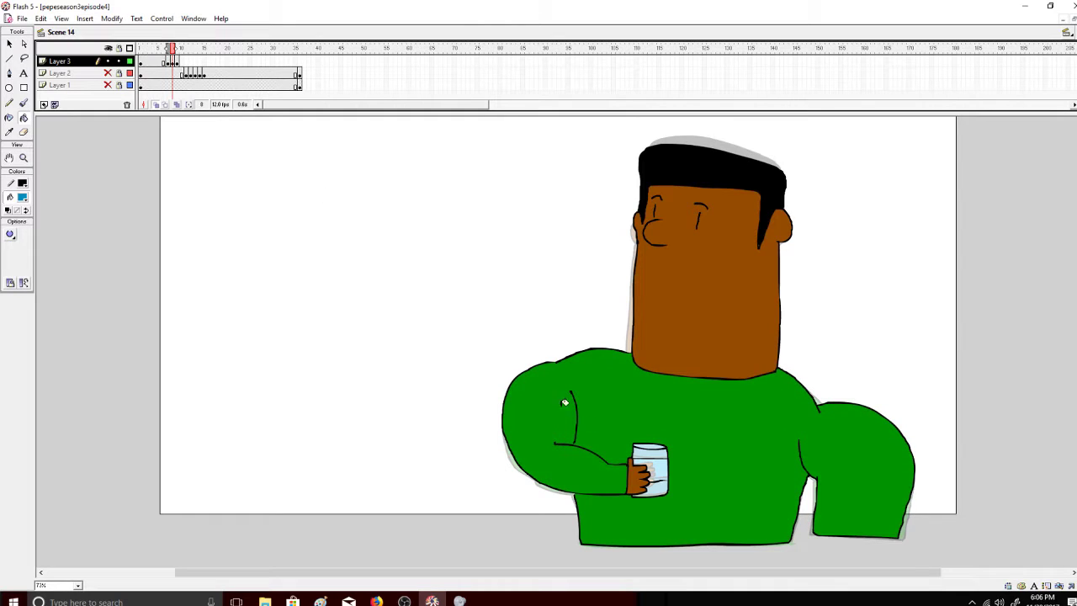
pyautogui.click(655, 489)
pyautogui.click(657, 451)
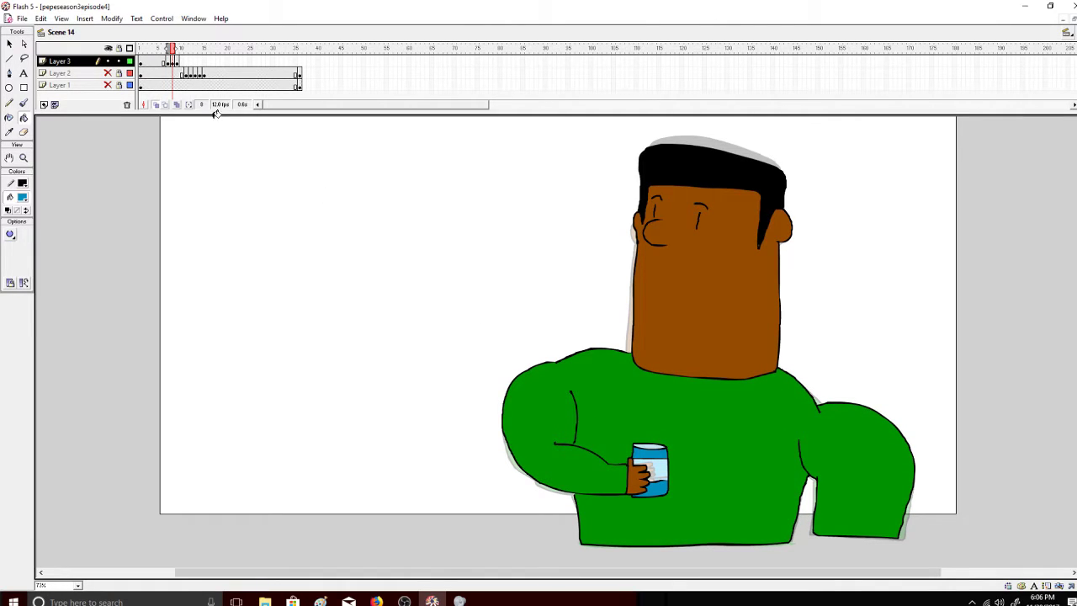
# Fill the glass's middle band and rim on frame 8 with the lighter blue sampled from frame 7.
pyautogui.click(168, 49)
pyautogui.click(23, 197)
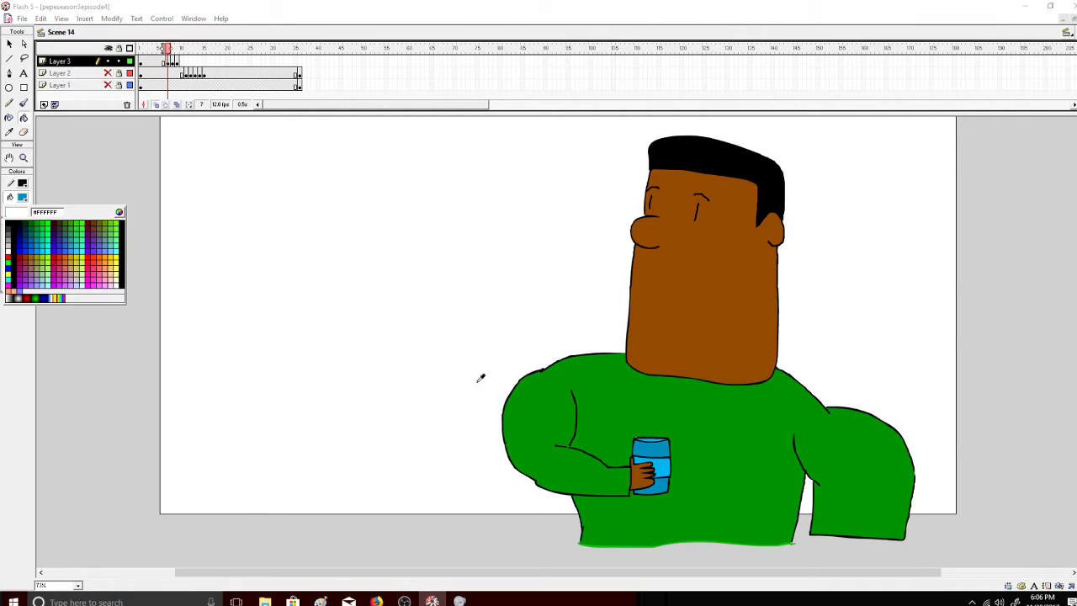
pyautogui.click(670, 462)
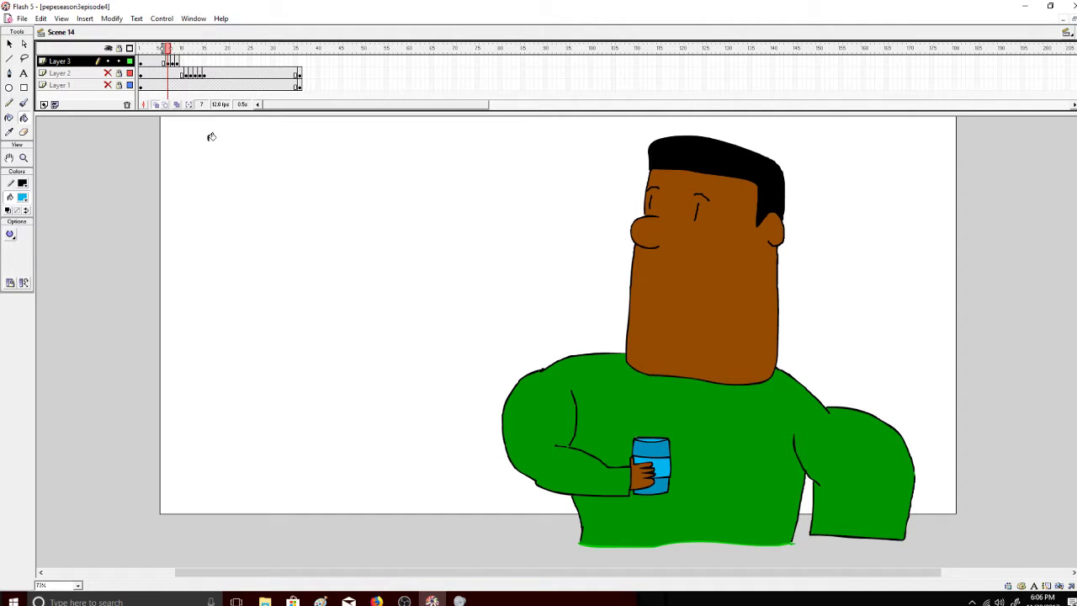
pyautogui.click(171, 48)
pyautogui.click(664, 468)
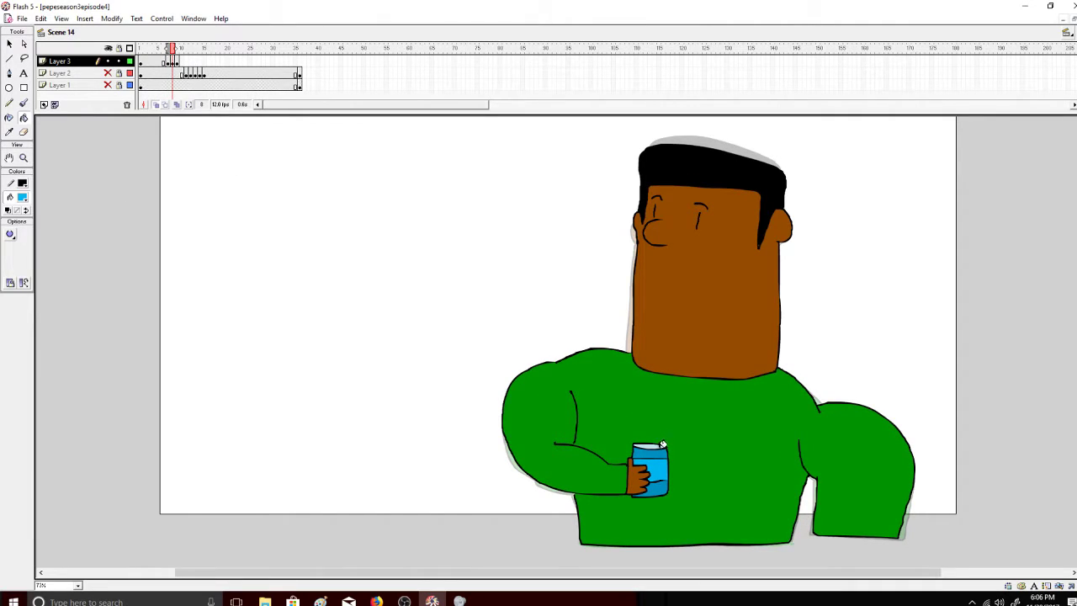
pyautogui.click(656, 445)
# On Layer 3, paste a copy of frame 8 into frame 10 and a copy of frame 7 into frame 11.
pyautogui.moveTo(170, 48); pyautogui.dragTo(178, 48)
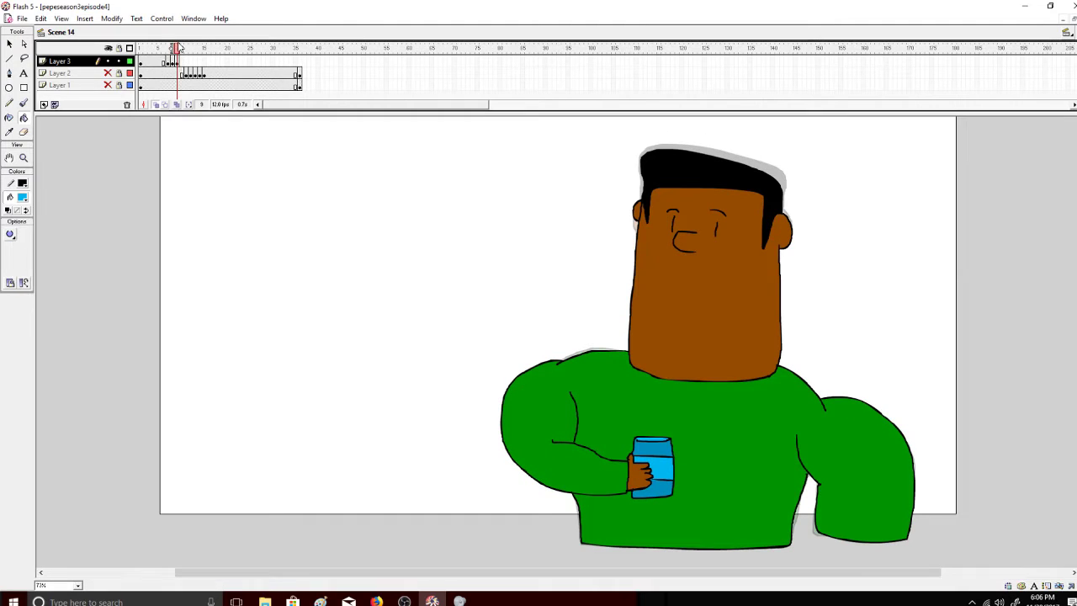
pyautogui.rightClick(180, 62)
pyautogui.click(219, 181)
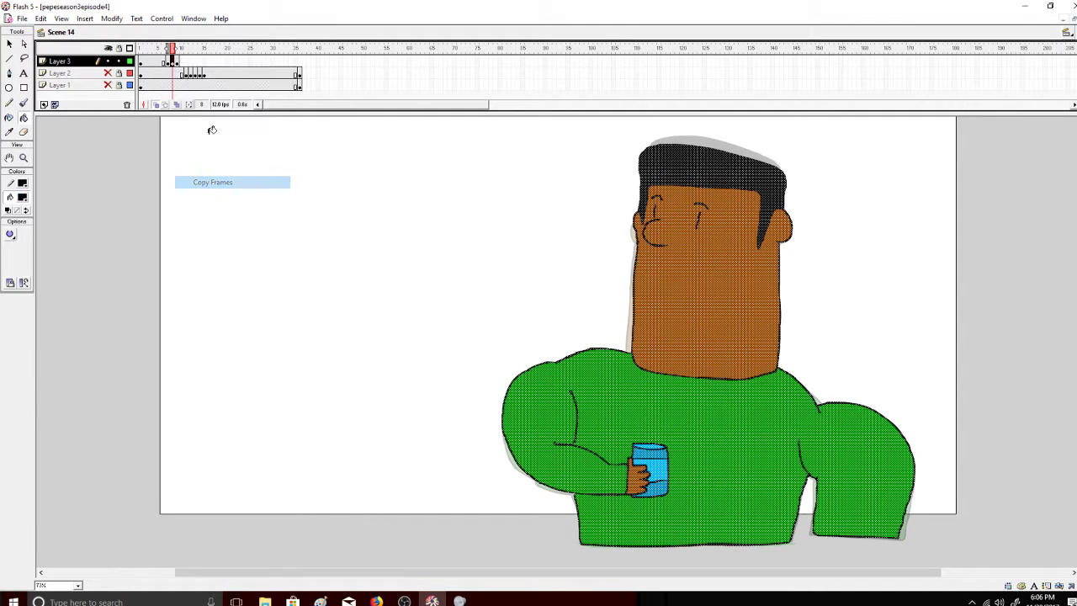
pyautogui.rightClick(182, 63)
pyautogui.click(207, 197)
pyautogui.rightClick(169, 61)
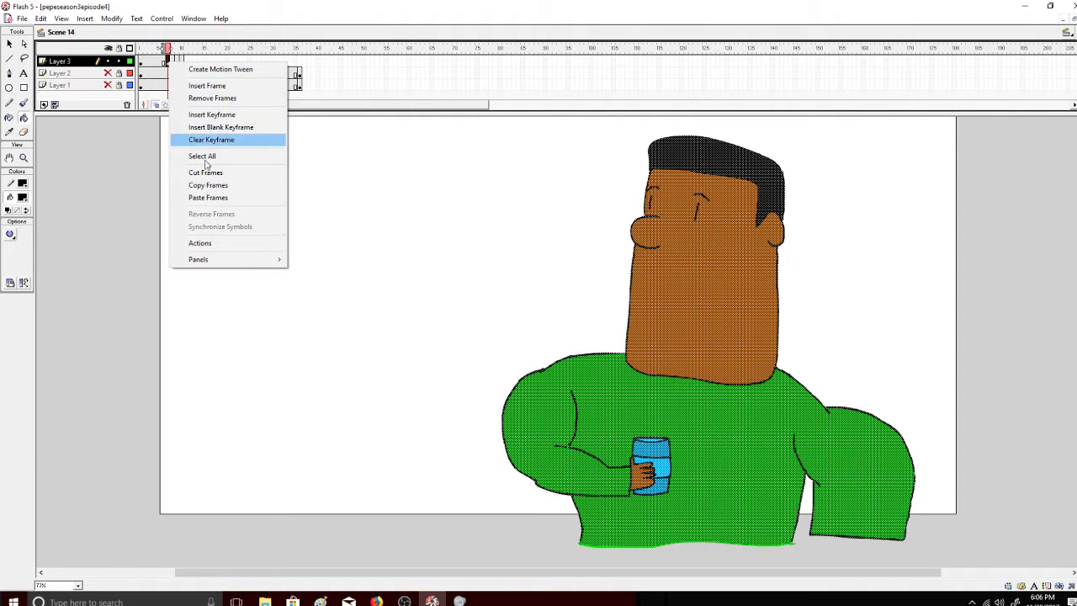
pyautogui.click(208, 185)
pyautogui.rightClick(187, 62)
pyautogui.click(219, 197)
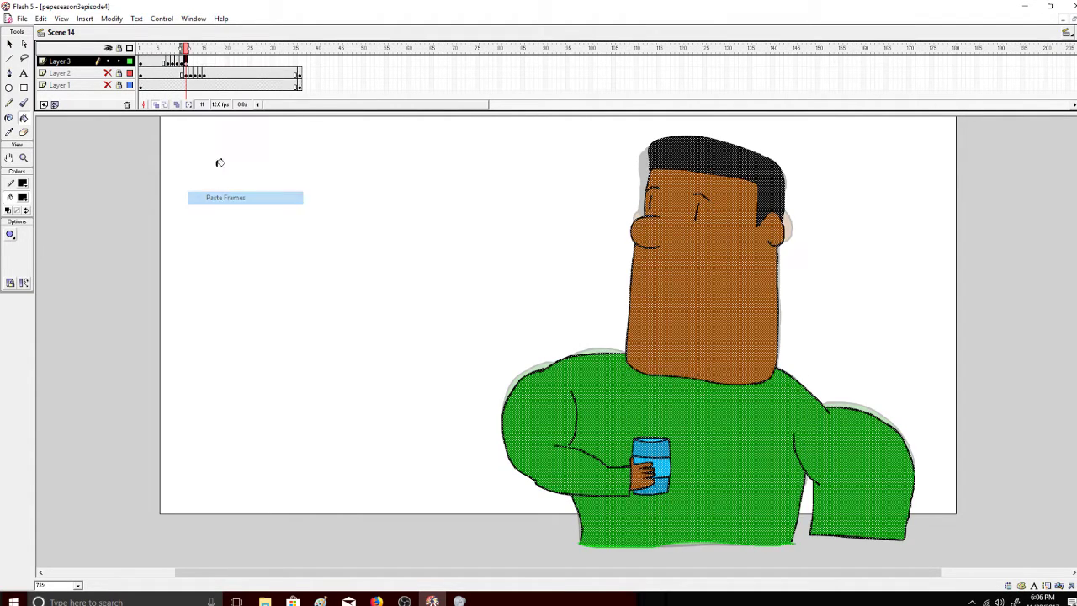
# Play the head turn from frame 1 and scrub through to frame 11 to review the motion.
pyautogui.click(140, 48)
pyautogui.click(162, 19)
pyautogui.click(164, 31)
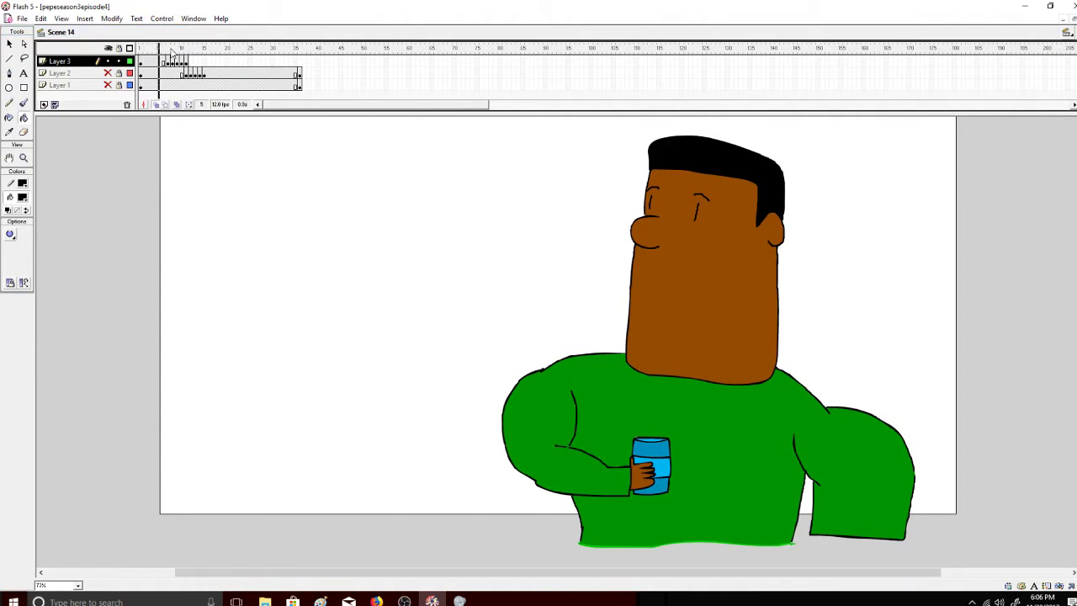
pyautogui.moveTo(172, 51)
pyautogui.mouseDown()
pyautogui.moveTo(213, 48)
pyautogui.moveTo(186, 48)
pyautogui.mouseUp()
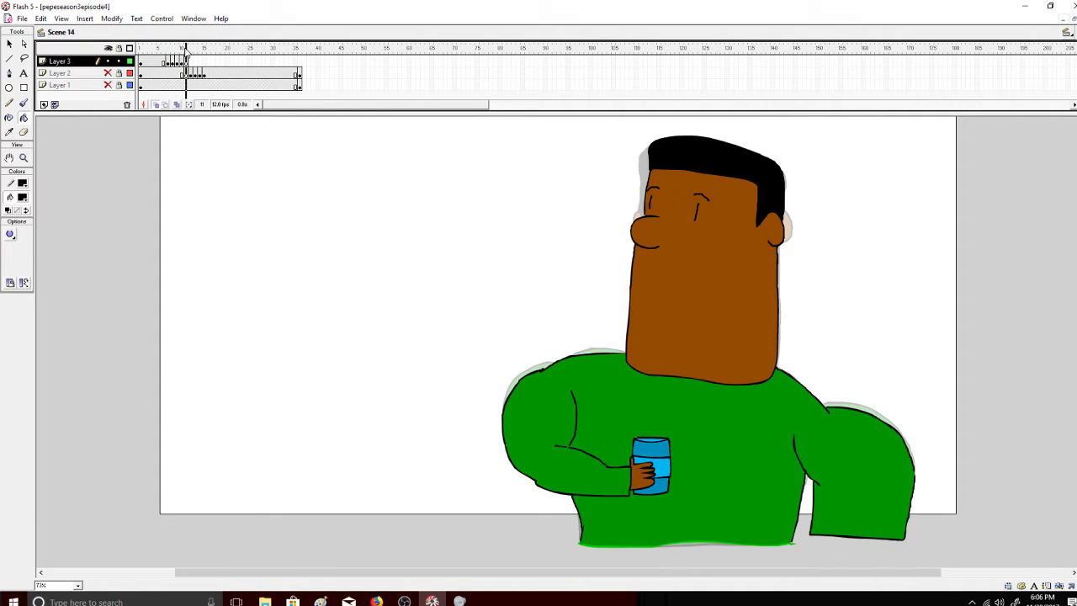
# Insert a keyframe at frame 12 of Layer 3 and deselect the drawing.
pyautogui.click(190, 62)
pyautogui.rightClick(190, 62)
pyautogui.click(246, 110)
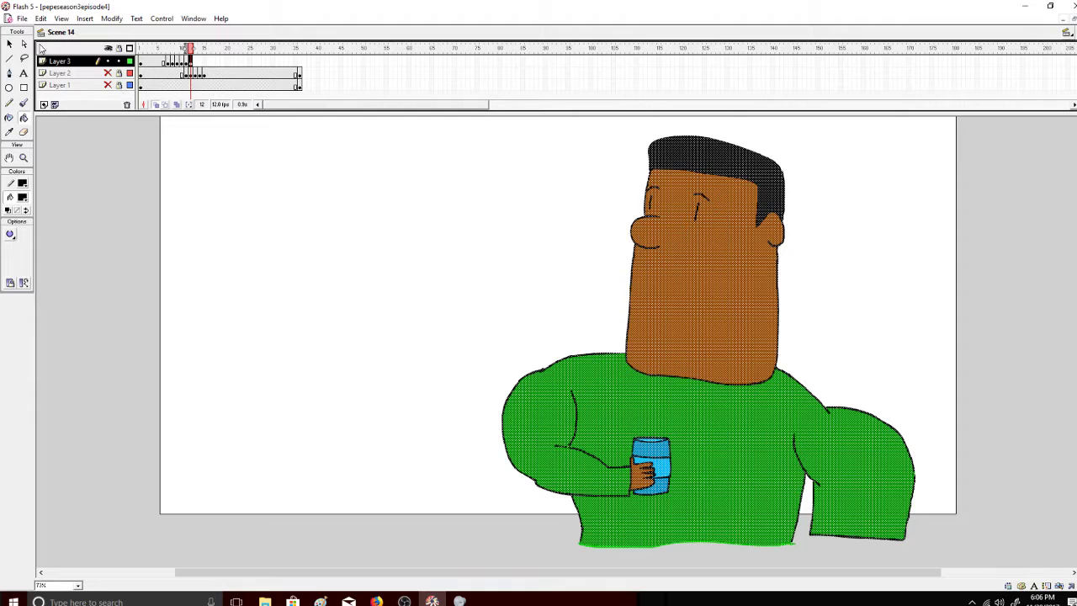
pyautogui.click(87, 140)
# Set the Brush on frame 12 to the brown sampled from the man's face, with a small brush size.
pyautogui.click(24, 103)
pyautogui.click(23, 197)
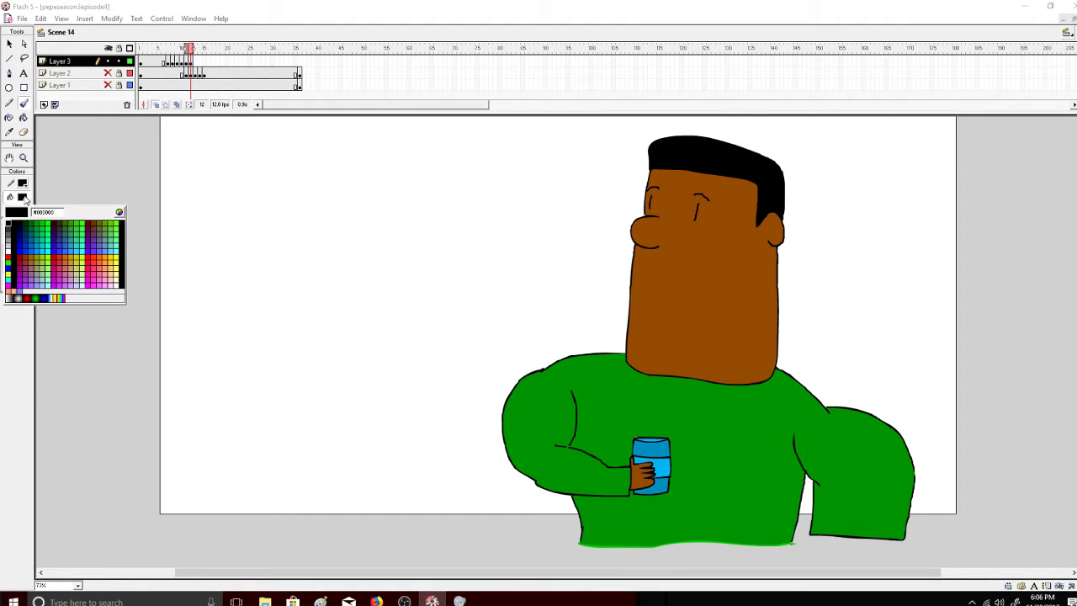
pyautogui.click(681, 279)
pyautogui.click(24, 252)
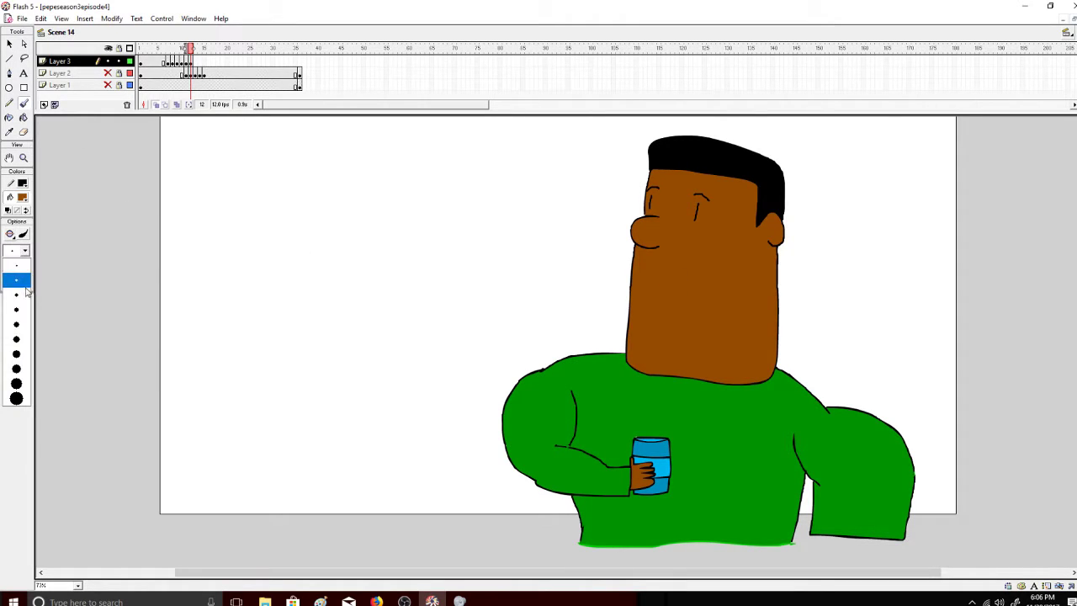
pyautogui.click(25, 301)
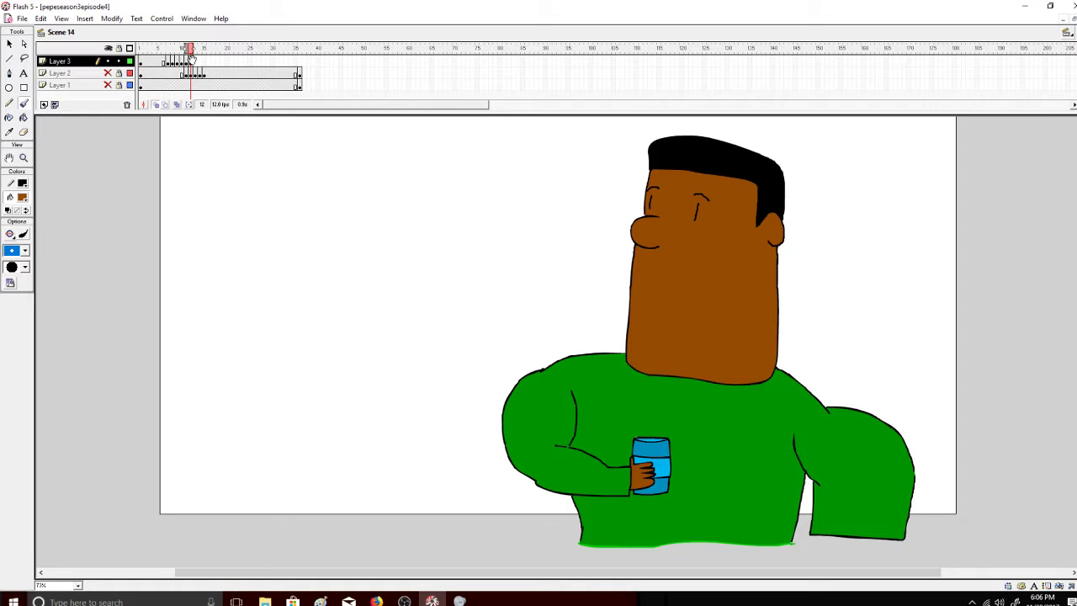
# On Layer 3, insert a keyframe at frame 17 and paste a copy of frame 11 into frame 12.
pyautogui.click(210, 61)
pyautogui.click(187, 62)
pyautogui.rightClick(187, 62)
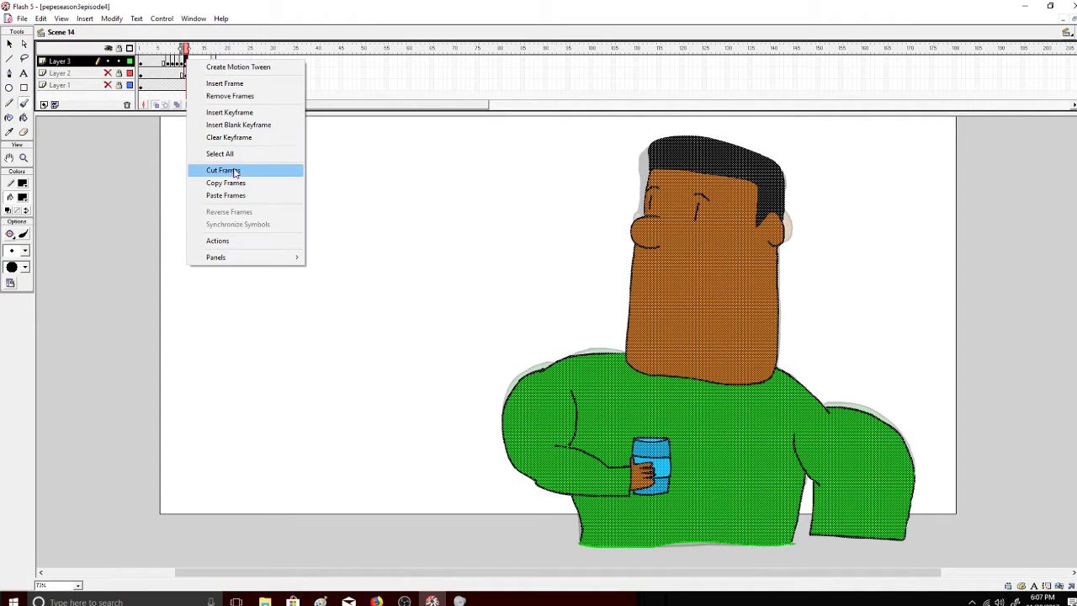
pyautogui.click(226, 182)
pyautogui.rightClick(192, 62)
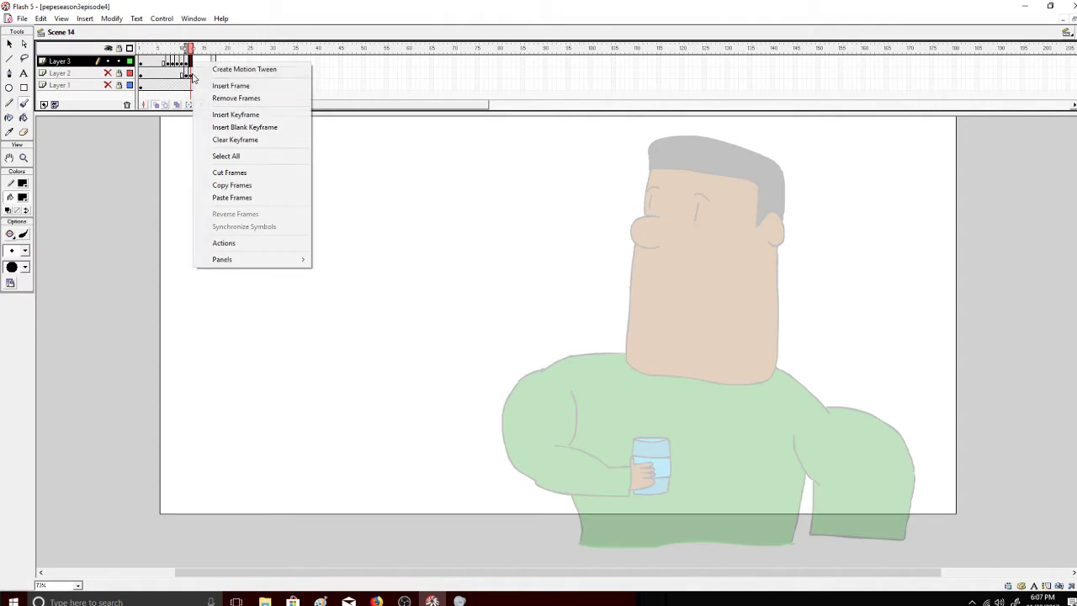
pyautogui.click(224, 197)
# On frame 17, paint over the man's eyebrow lines with the brown sampled from his face.
pyautogui.click(215, 62)
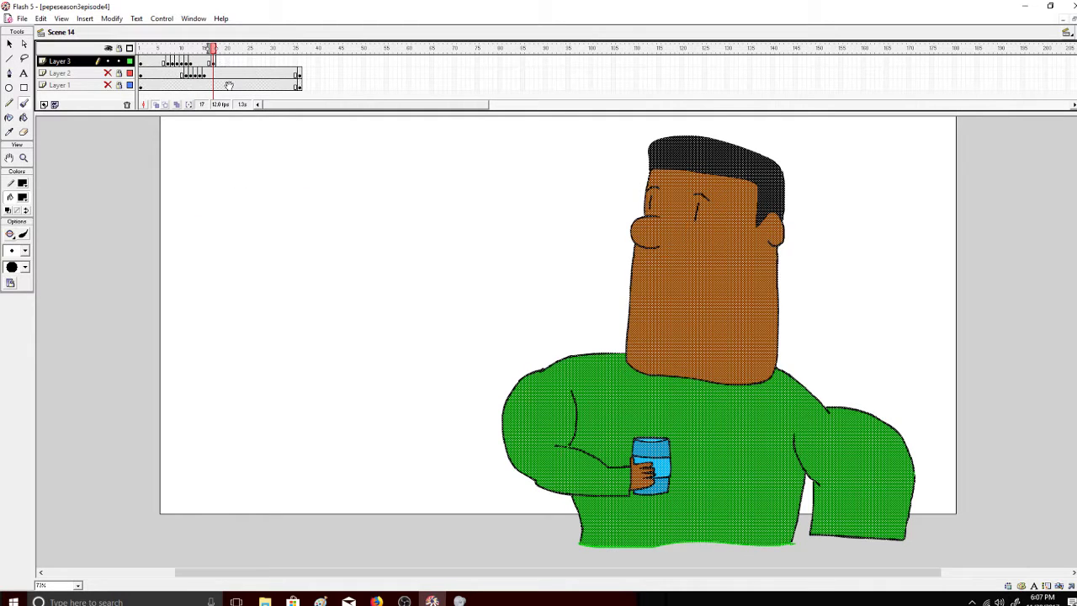
pyautogui.click(24, 44)
pyautogui.click(146, 173)
pyautogui.click(10, 132)
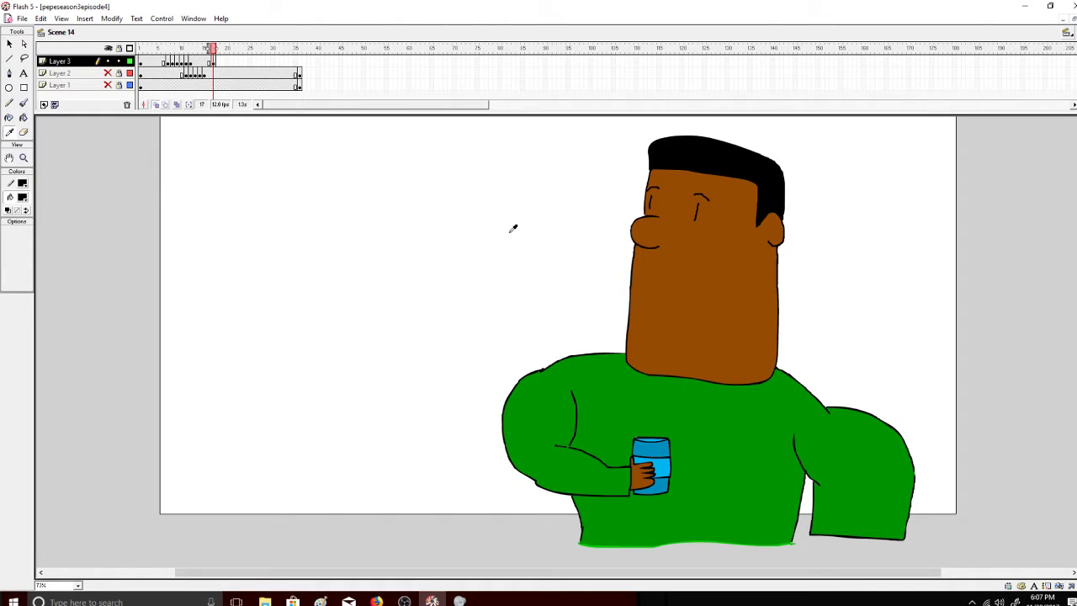
pyautogui.click(690, 264)
pyautogui.press('b')
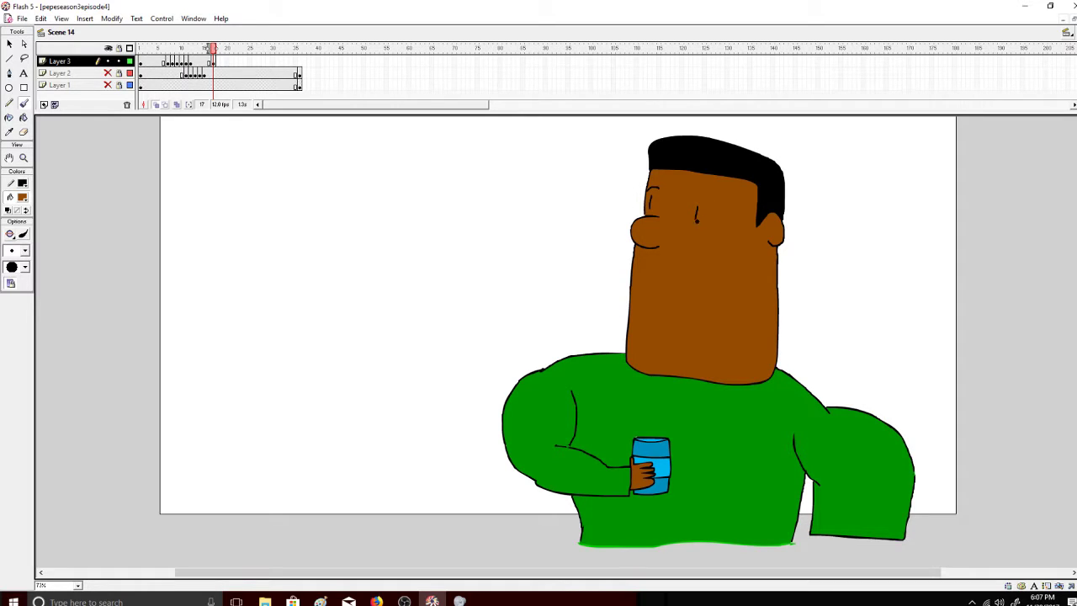
# Switch to Firefox to check the YouTube live dashboard and chat, and return to Flash.
pyautogui.click(376, 601)
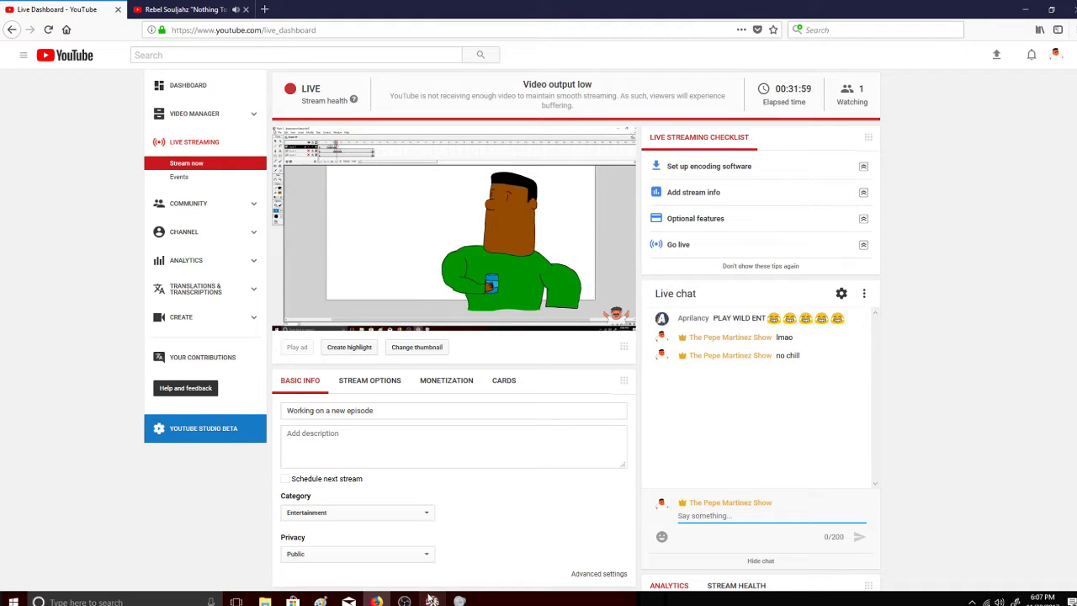
pyautogui.click(432, 601)
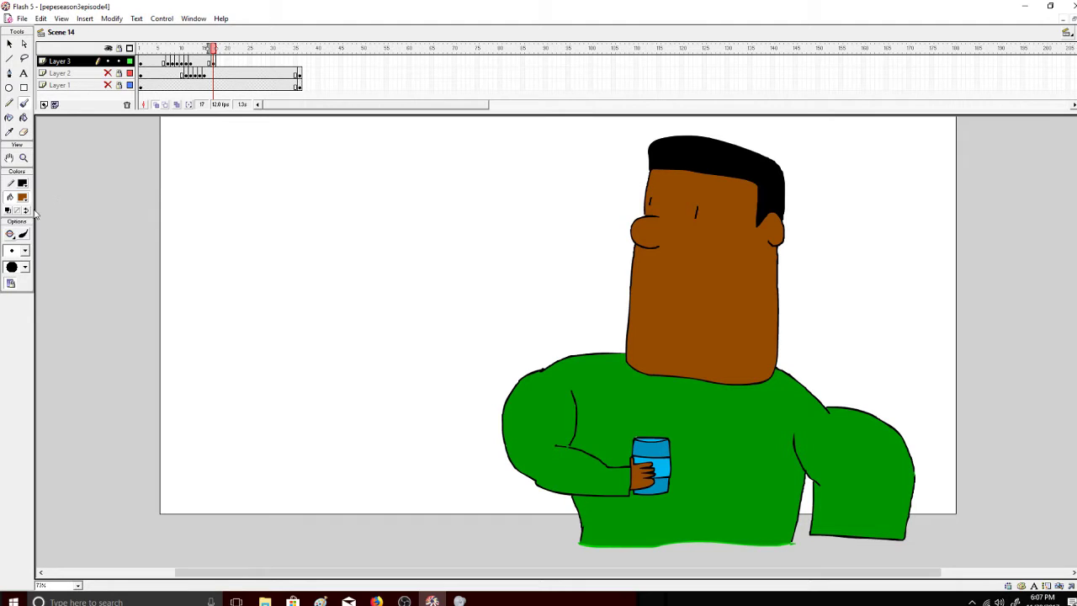
# On frame 17, draw lowered brow lines and short lower lids around both eyes in black with the smallest brush.
pyautogui.click(24, 250)
pyautogui.click(23, 268)
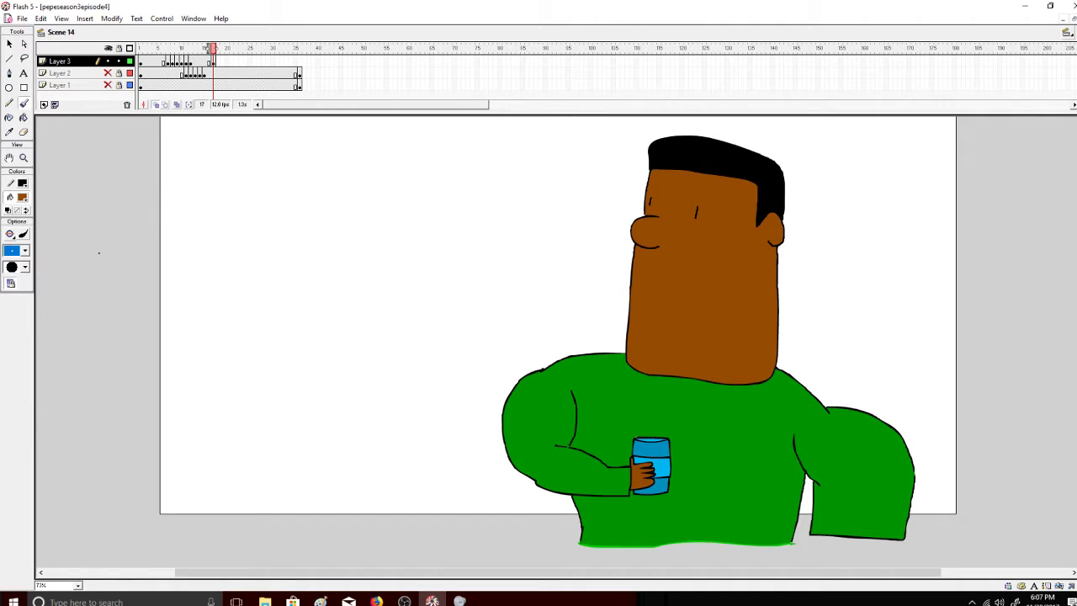
pyautogui.click(22, 197)
pyautogui.click(9, 221)
# Insert a keyframe at frame 18 of Layer 3 and set the Brush to the face's brown at the smallest size.
pyautogui.rightClick(223, 68)
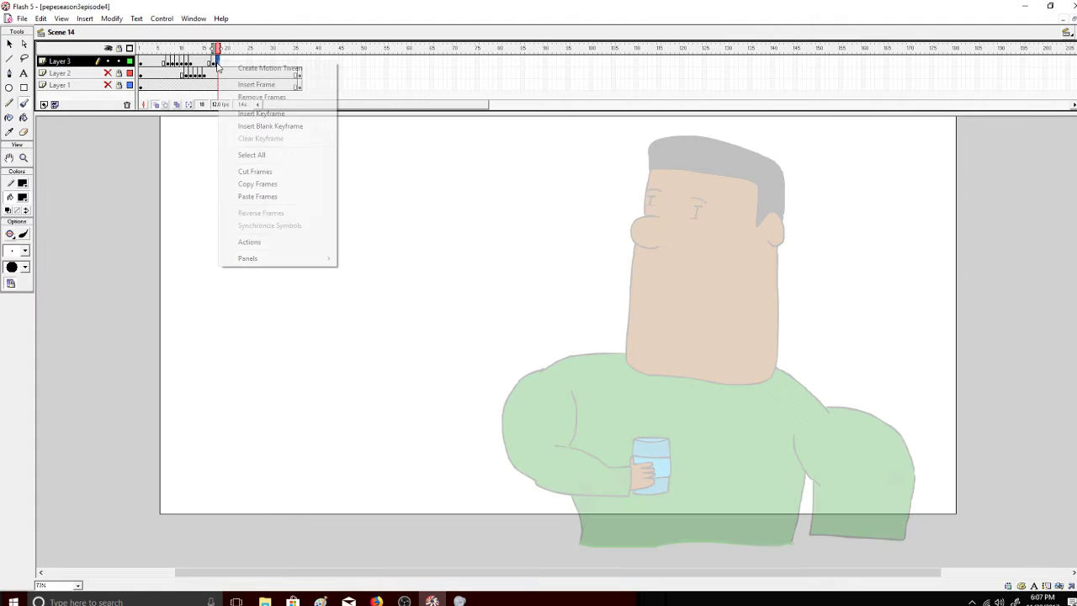
pyautogui.click(269, 125)
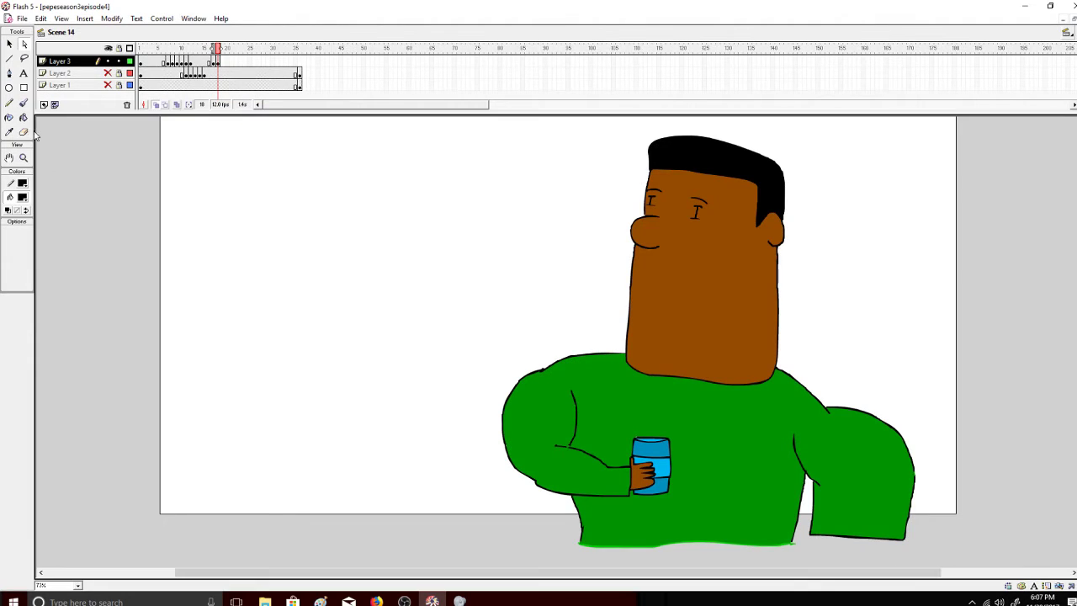
pyautogui.click(23, 197)
pyautogui.click(696, 245)
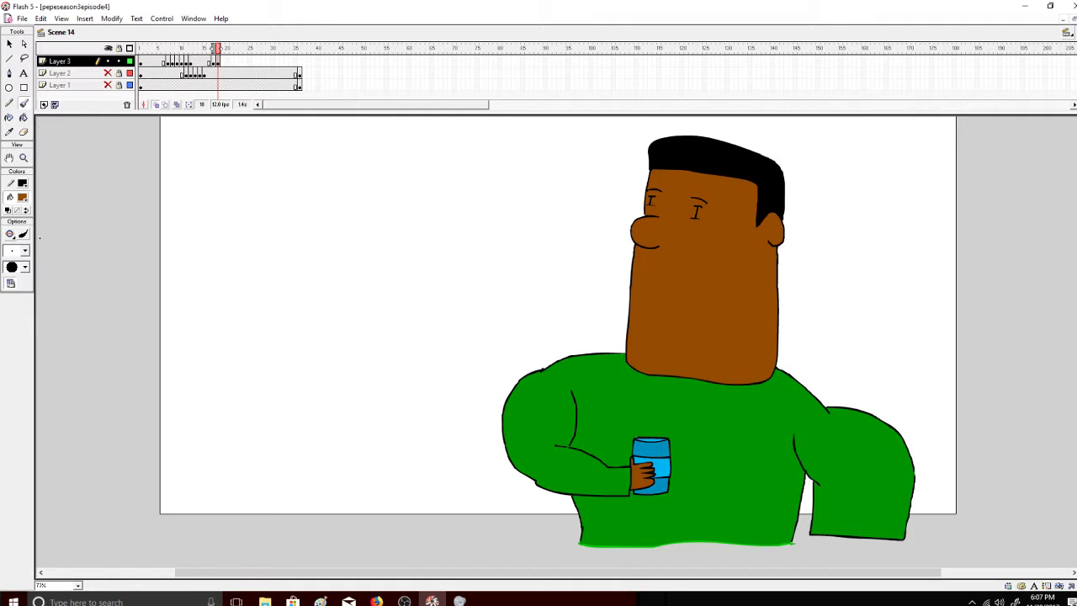
pyautogui.click(20, 253)
pyautogui.click(21, 282)
pyautogui.click(25, 251)
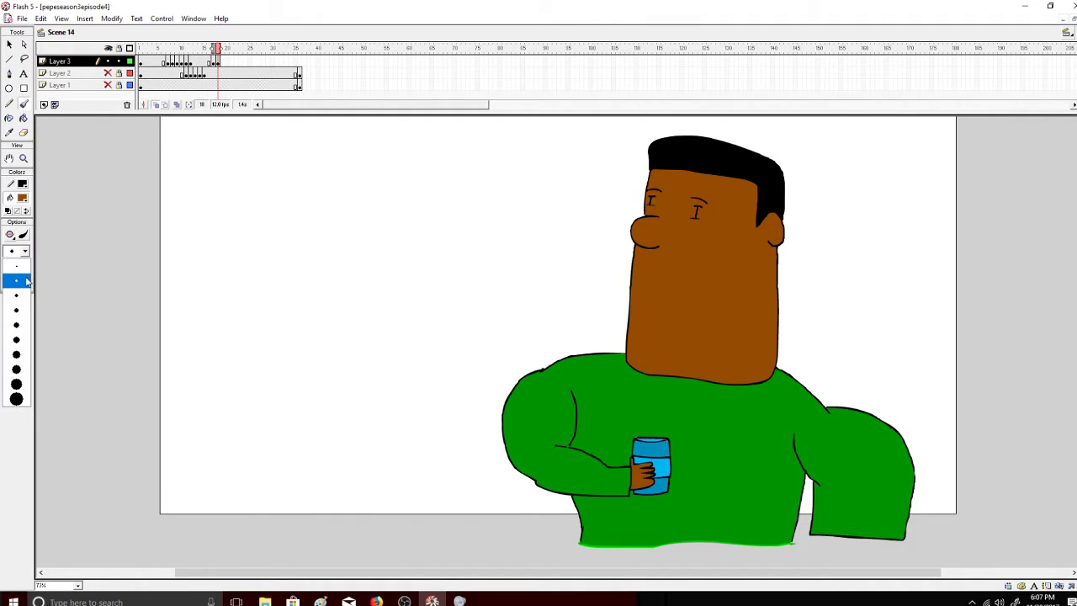
pyautogui.click(19, 266)
# Erase both of the green-shirted man's eyes and brow lines from frame 18.
pyautogui.click(23, 132)
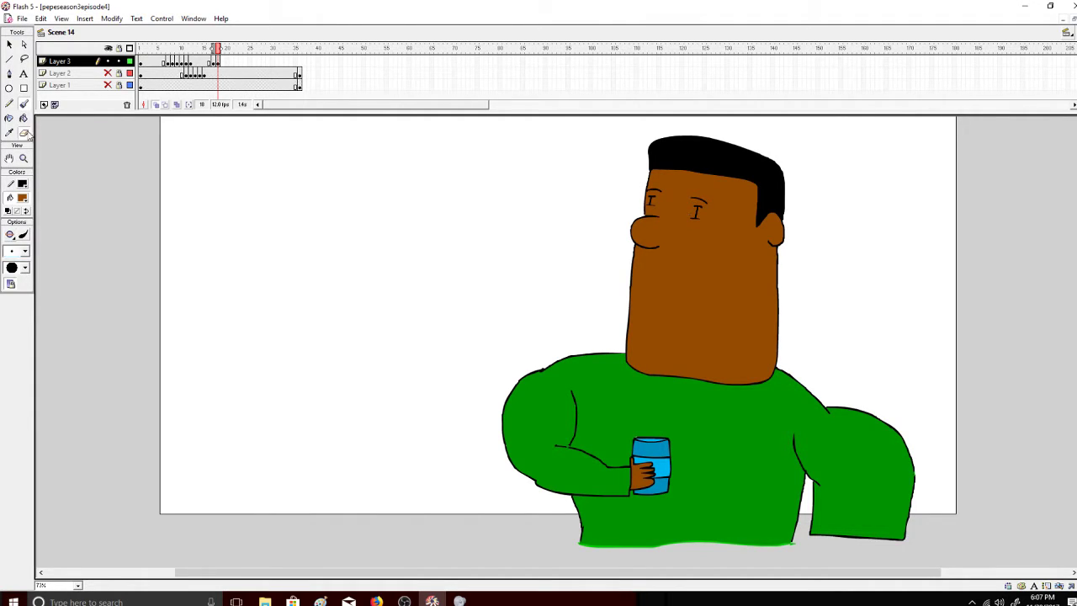
pyautogui.moveTo(717, 209); pyautogui.dragTo(659, 200)
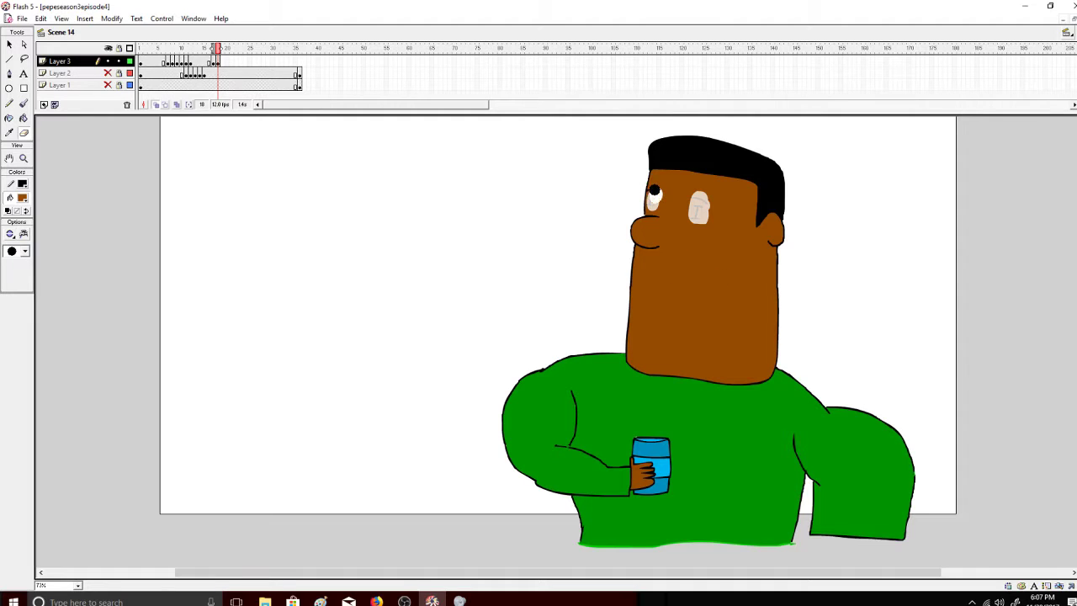
pyautogui.moveTo(653, 191); pyautogui.dragTo(653, 202)
# Draw closed-eye and brow lines over both erased eye areas on frame 18 in black with the smallest brush.
pyautogui.click(23, 103)
pyautogui.click(23, 197)
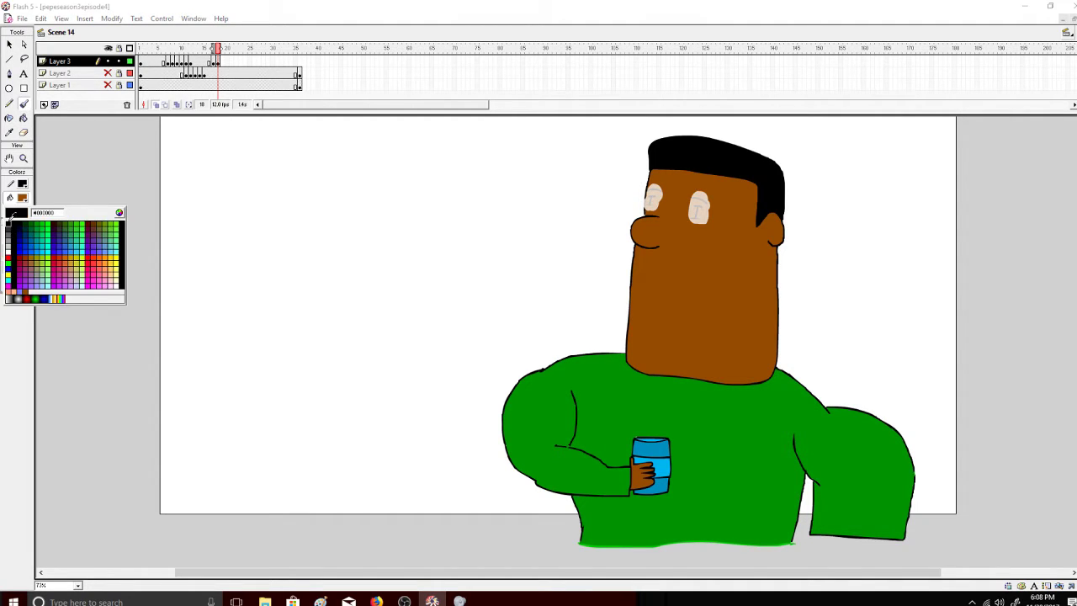
pyautogui.click(33, 242)
pyautogui.click(25, 250)
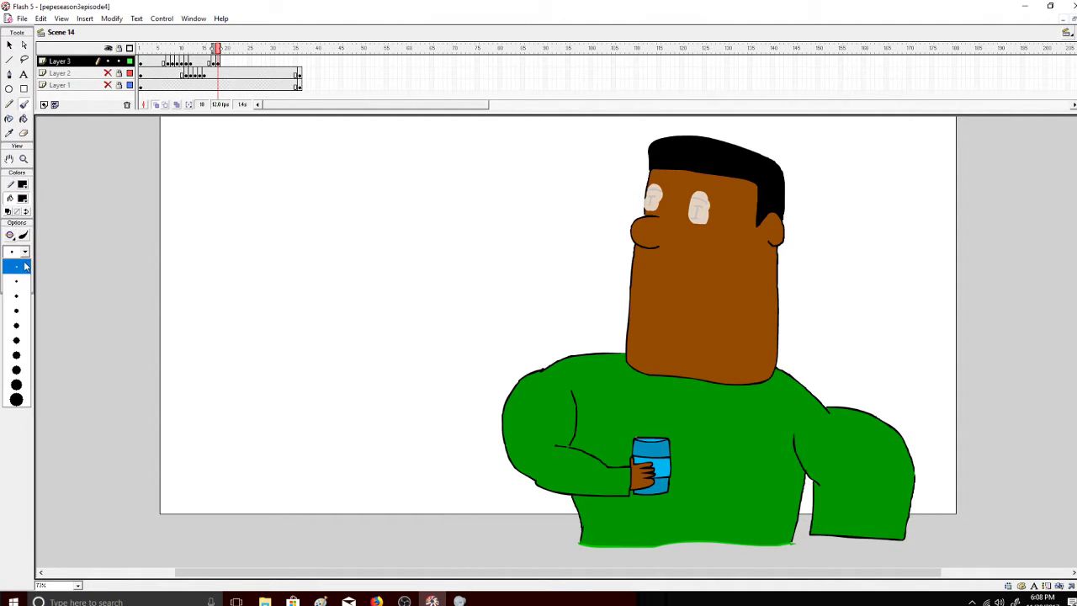
pyautogui.click(17, 265)
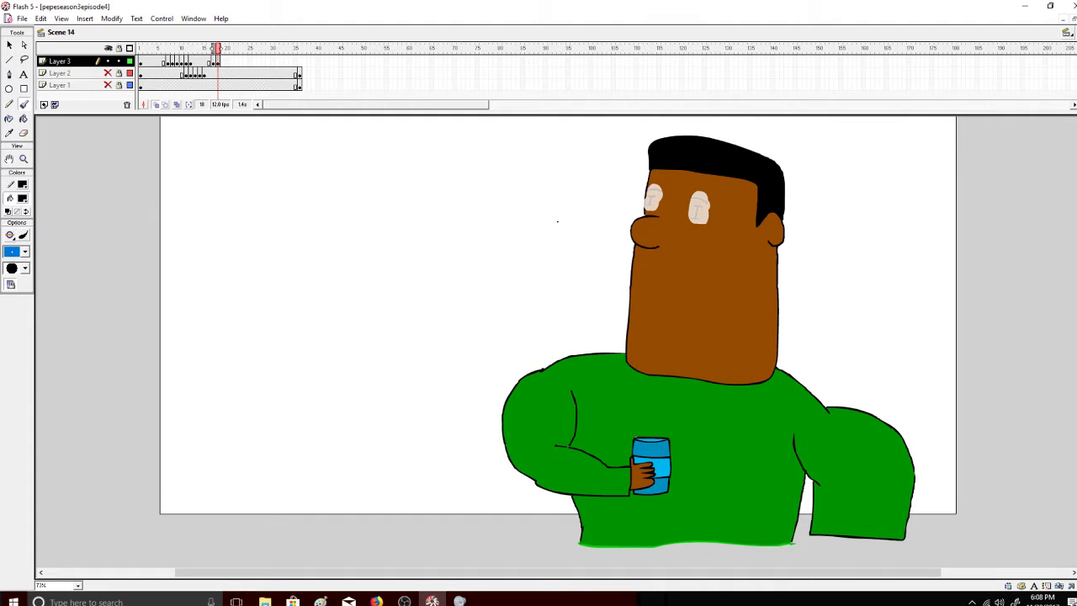
pyautogui.moveTo(693, 206); pyautogui.dragTo(705, 207)
pyautogui.moveTo(647, 197); pyautogui.dragTo(659, 196)
# Fill the erased areas around both closed eyes on frame 18 with the face's brown, adjusting the Paint Bucket's gap size.
pyautogui.click(23, 119)
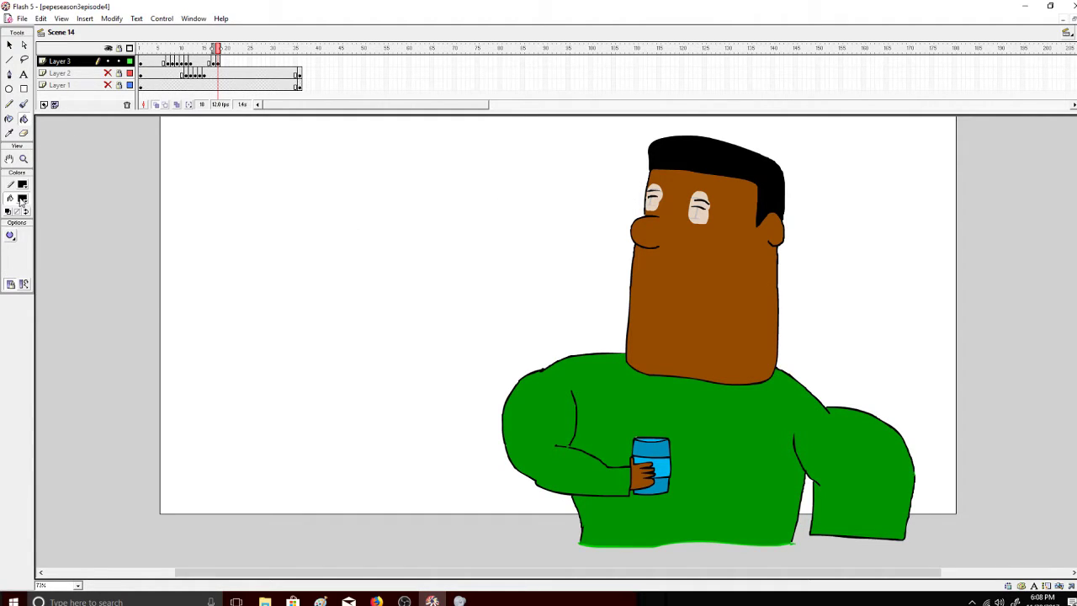
pyautogui.click(22, 198)
pyautogui.click(713, 215)
pyautogui.click(699, 215)
pyautogui.click(702, 196)
pyautogui.click(700, 205)
pyautogui.hotkey('ctrl', 'z')
pyautogui.hotkey('ctrl', 'z')
pyautogui.click(11, 237)
pyautogui.click(36, 257)
pyautogui.click(695, 217)
pyautogui.click(659, 204)
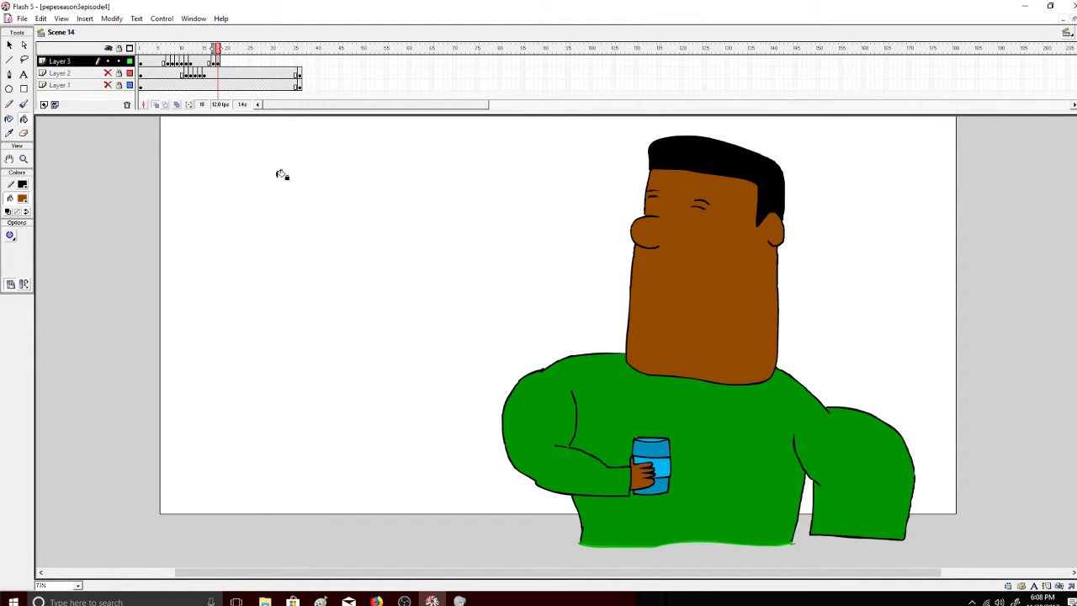
# On Layer 3, paste a copy of frame 17 into frame 19 and a copy of frame 12 into frame 20.
pyautogui.rightClick(216, 61)
pyautogui.click(252, 181)
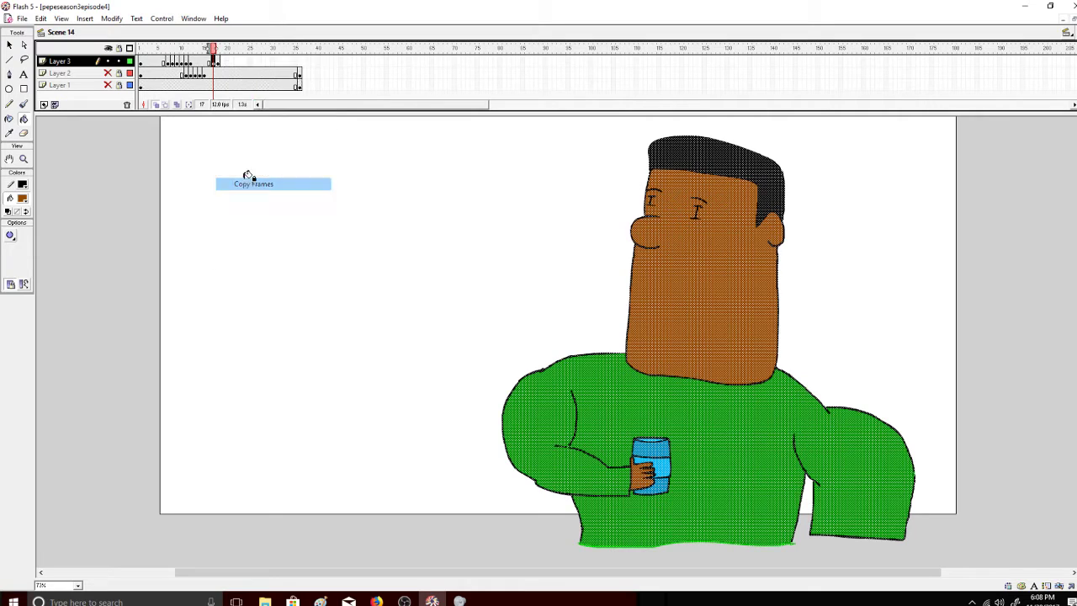
pyautogui.rightClick(223, 61)
pyautogui.click(261, 194)
pyautogui.click(190, 61)
pyautogui.rightClick(192, 61)
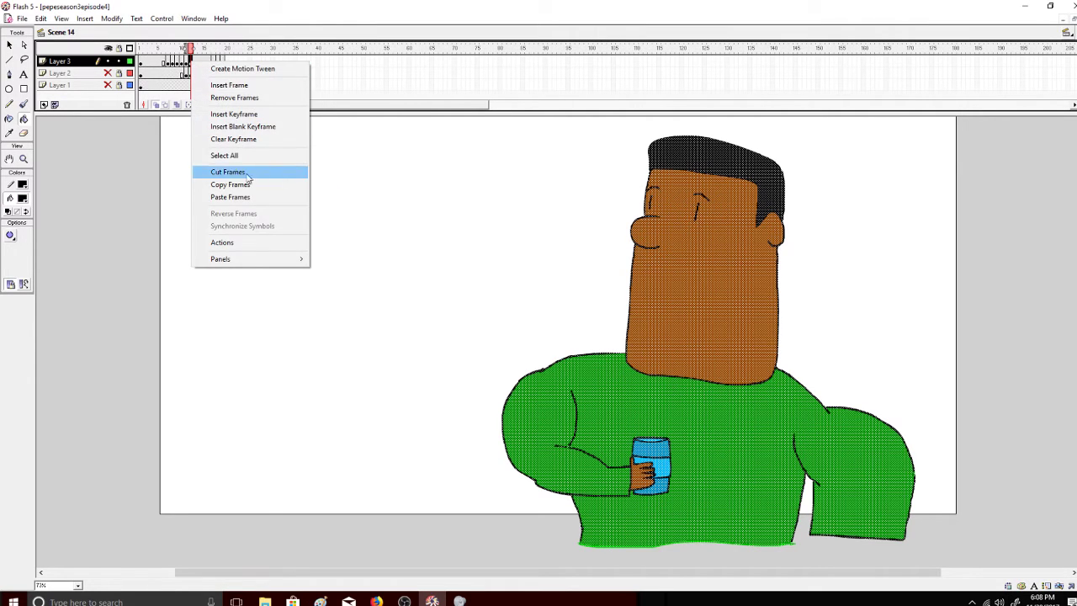
pyautogui.click(229, 184)
pyautogui.click(226, 61)
pyautogui.rightClick(226, 61)
pyautogui.click(260, 194)
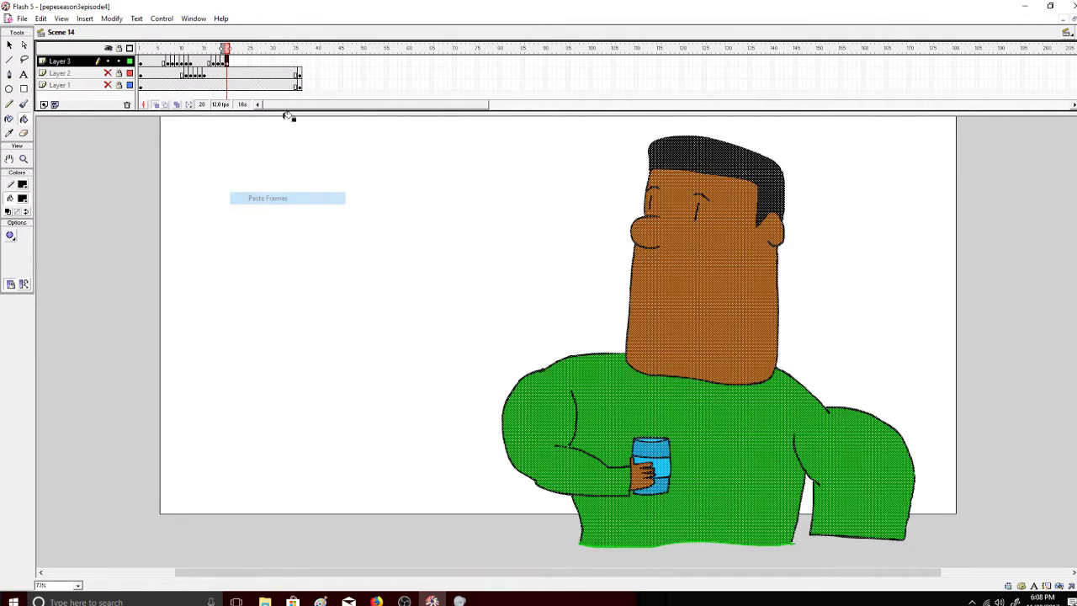
# Extend Layer 3 to frame 36 and insert a keyframe there.
pyautogui.rightClick(298, 61)
pyautogui.click(313, 85)
pyautogui.rightClick(303, 59)
pyautogui.click(323, 81)
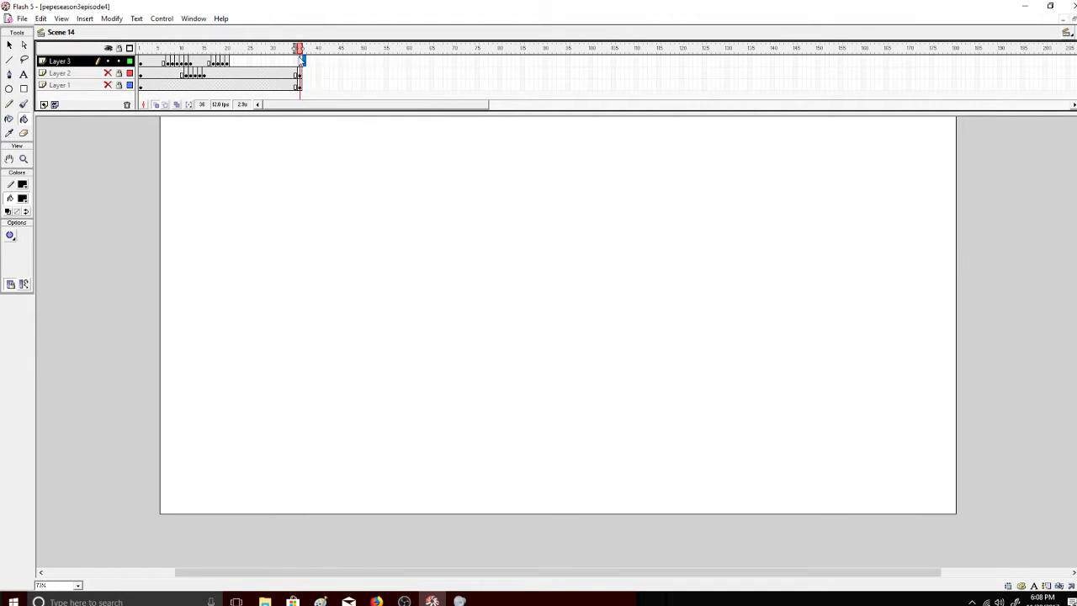
pyautogui.rightClick(299, 58)
pyautogui.click(318, 112)
# Play the animation from frame 1 and show all the hidden layers.
pyautogui.moveTo(250, 48); pyautogui.dragTo(140, 48)
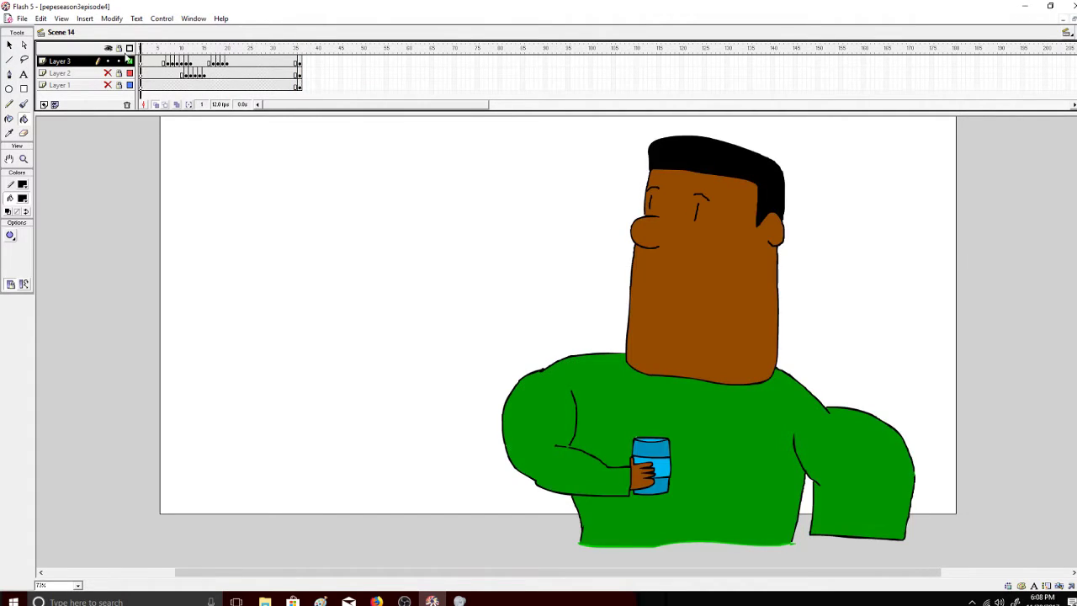
pyautogui.click(162, 20)
pyautogui.click(161, 31)
pyautogui.click(108, 48)
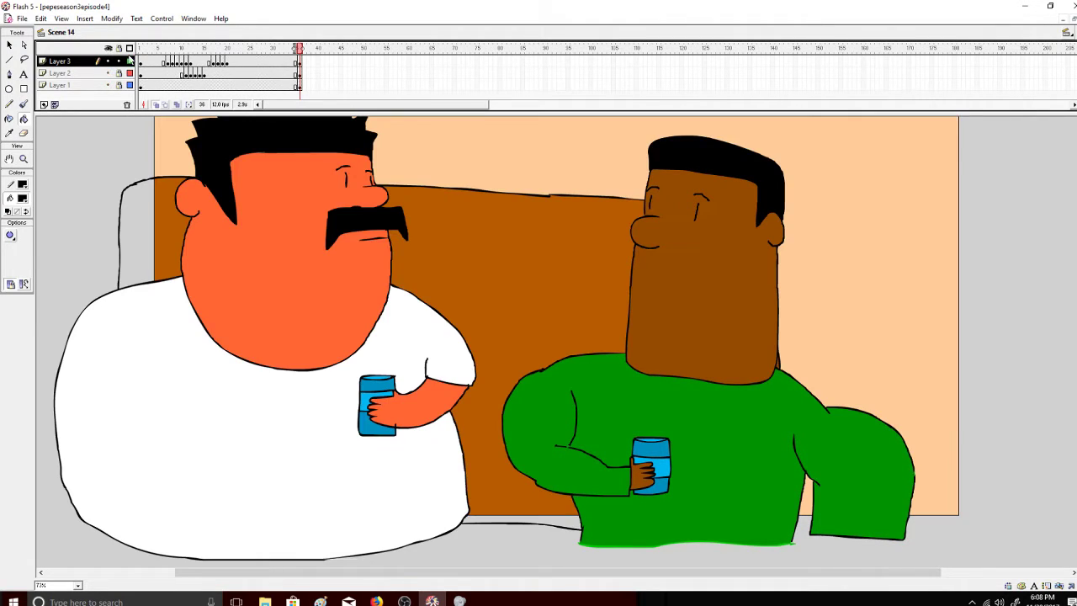
# Insert keyframes at frame 70 of Layer 1 and Layer 2 to extend the background and the mustached man.
pyautogui.rightClick(382, 85)
pyautogui.click(424, 84)
pyautogui.rightClick(452, 85)
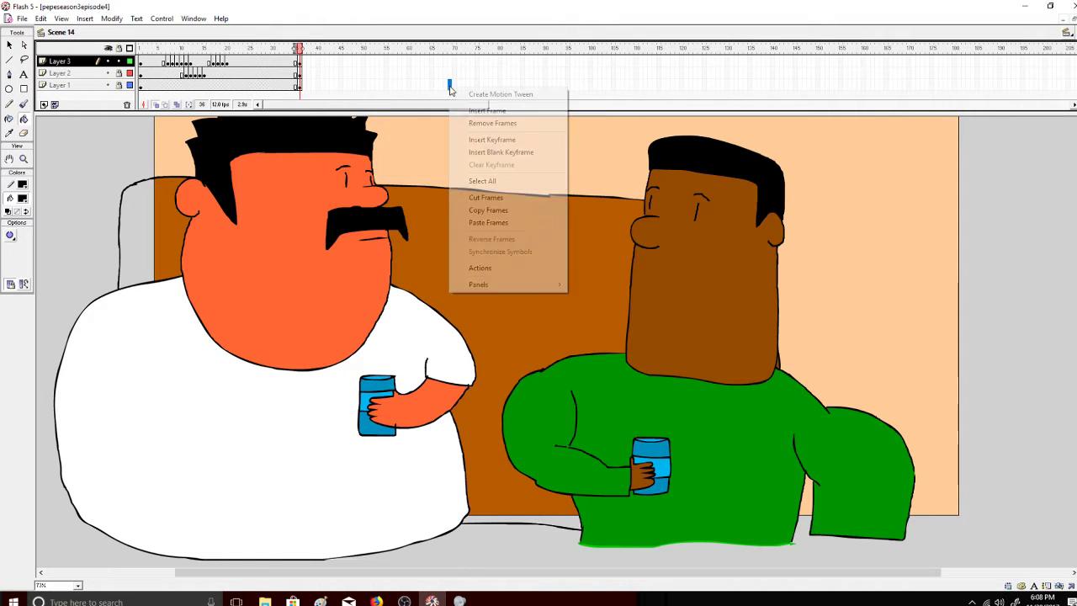
pyautogui.click(501, 146)
pyautogui.rightClick(454, 75)
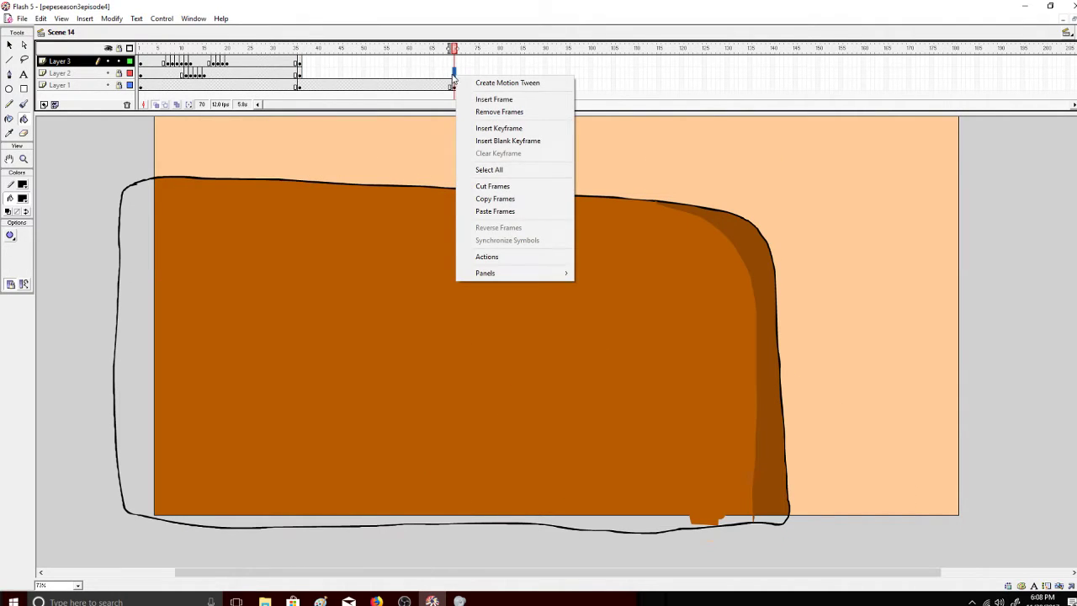
pyautogui.click(480, 129)
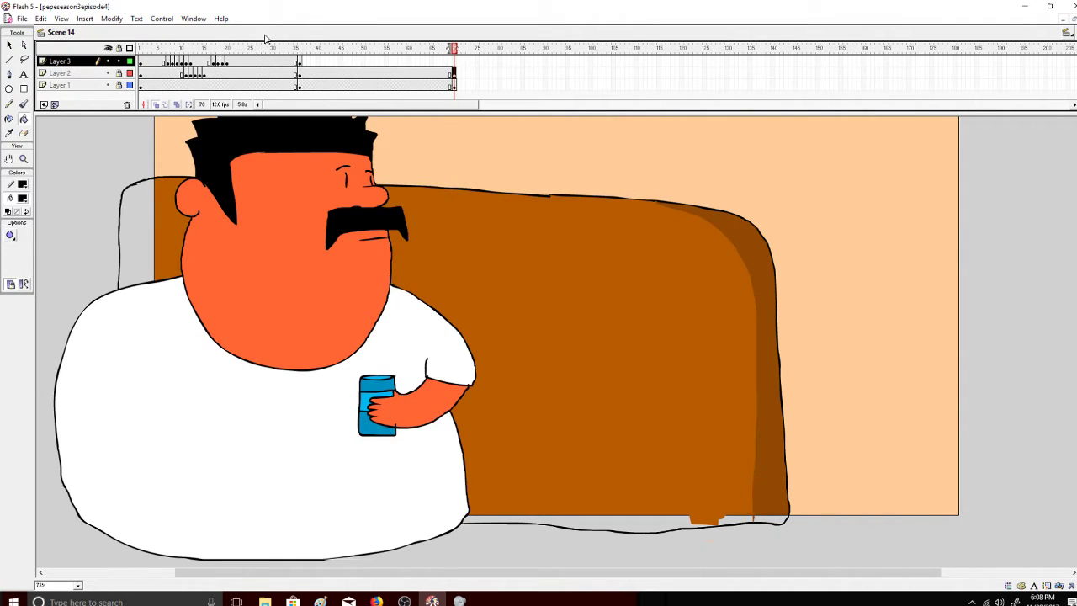
# Copy the blink in frames 17 to 20 of Layer 3 to frame 37 onward and insert a keyframe at frame 70.
pyautogui.moveTo(250, 48); pyautogui.dragTo(212, 48)
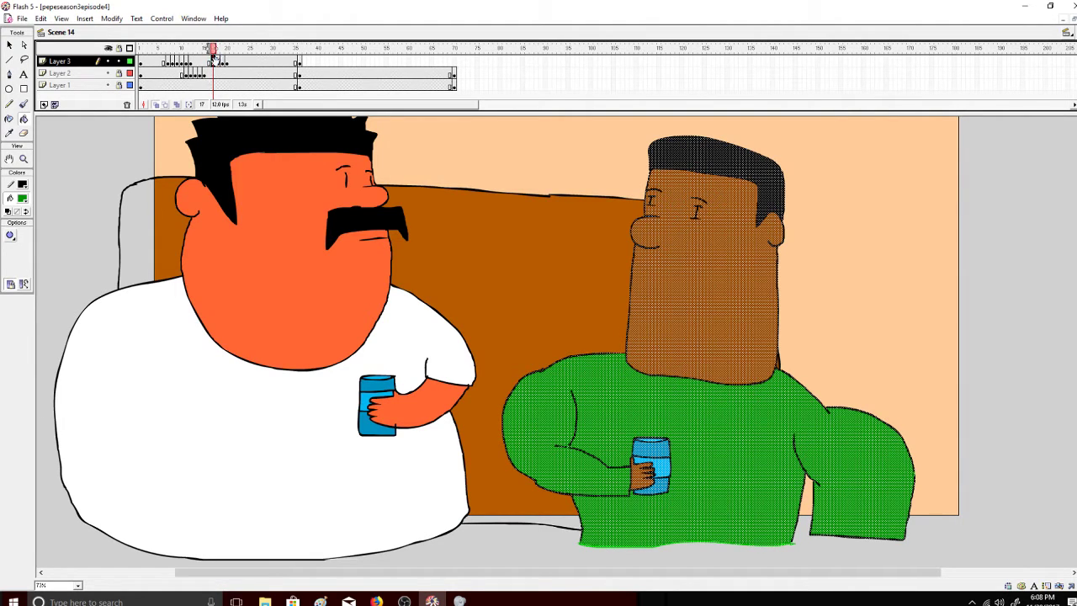
pyautogui.moveTo(216, 63); pyautogui.dragTo(227, 63)
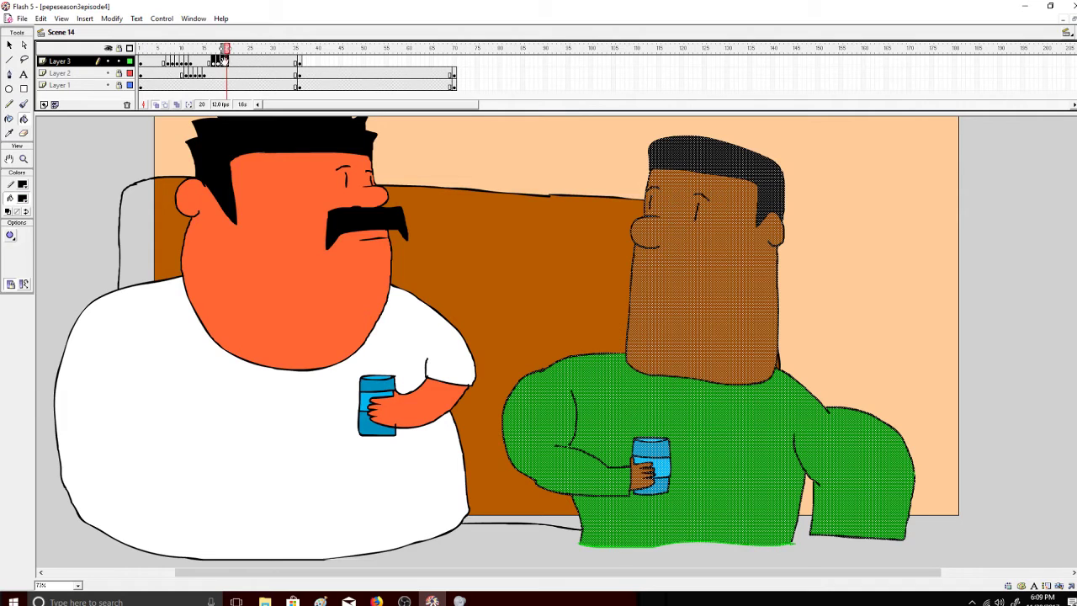
pyautogui.rightClick(223, 64)
pyautogui.click(278, 186)
pyautogui.rightClick(304, 63)
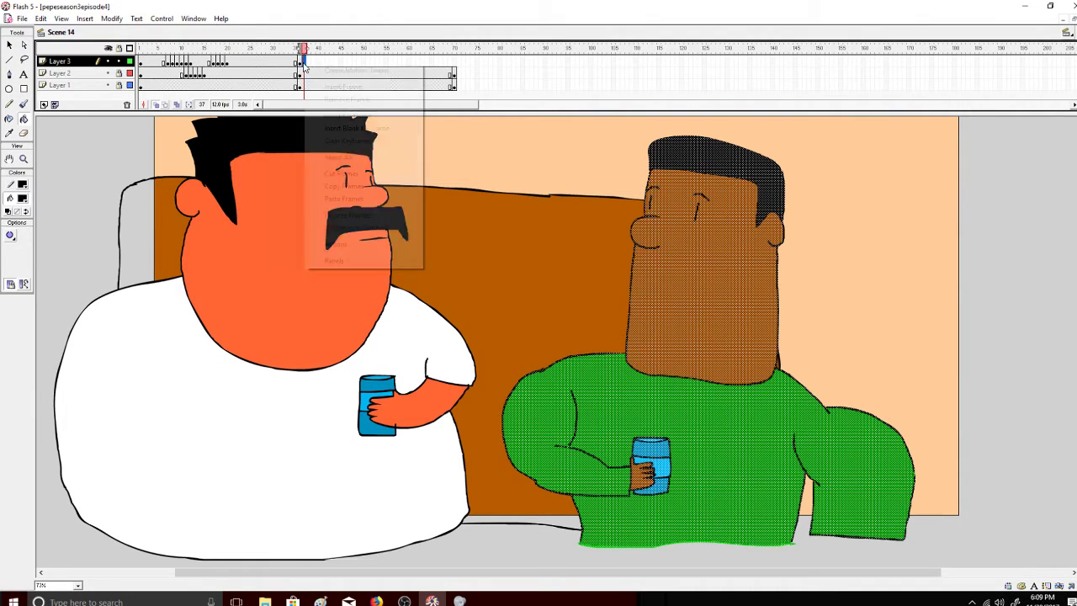
pyautogui.click(350, 199)
pyautogui.rightClick(453, 63)
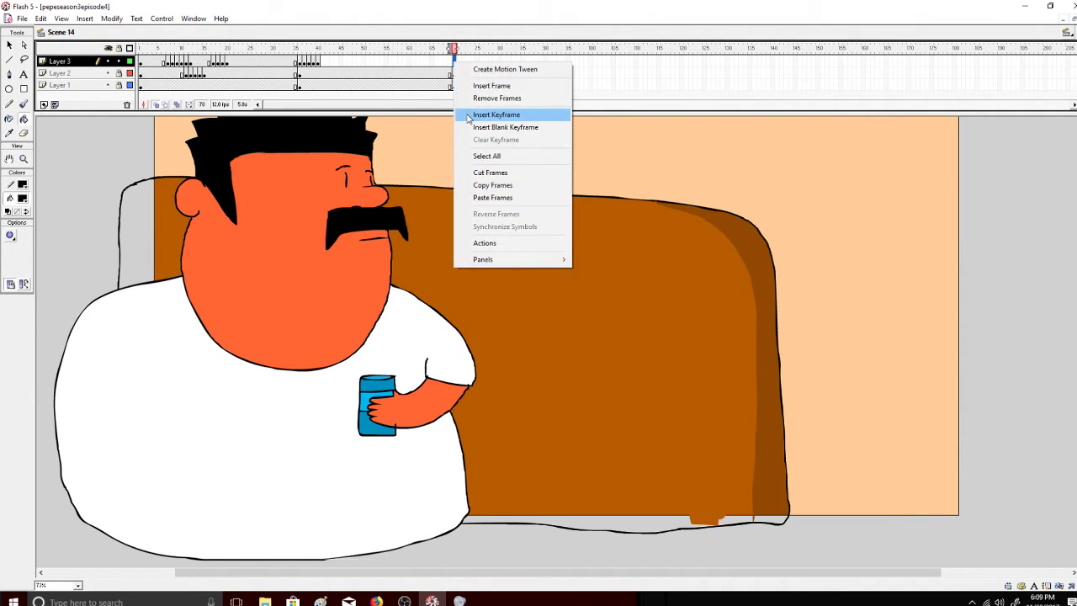
pyautogui.click(476, 116)
# Play the scene from frame 1 with all layers visible and scrub the timeline to review the motion.
pyautogui.moveTo(453, 48); pyautogui.dragTo(124, 57)
pyautogui.click(157, 18)
pyautogui.click(151, 33)
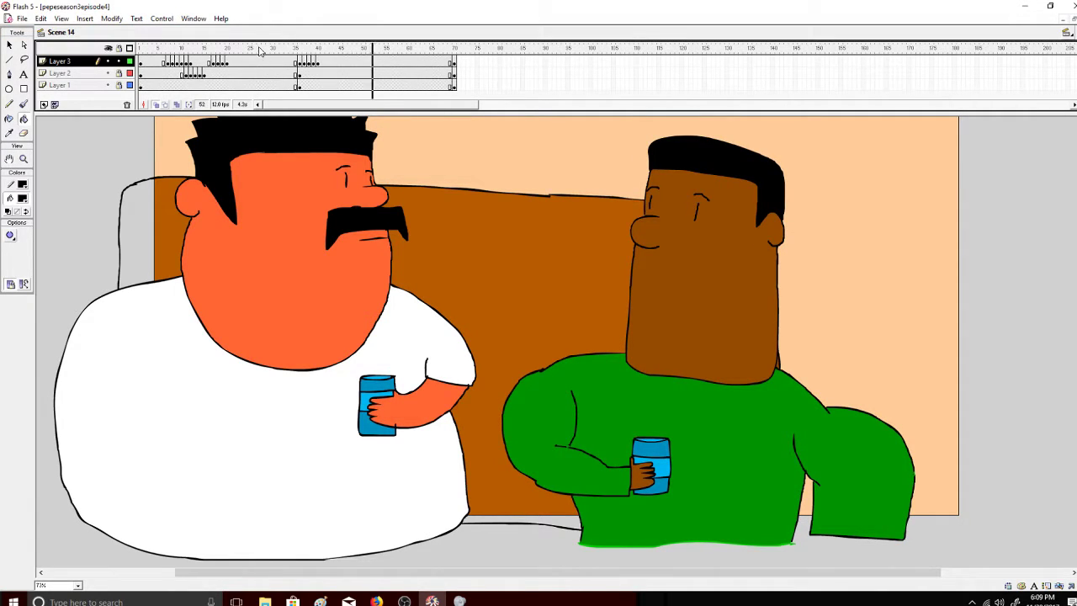
pyautogui.moveTo(258, 48); pyautogui.dragTo(227, 47)
pyautogui.moveTo(459, 61); pyautogui.dragTo(468, 85)
pyautogui.click(480, 73)
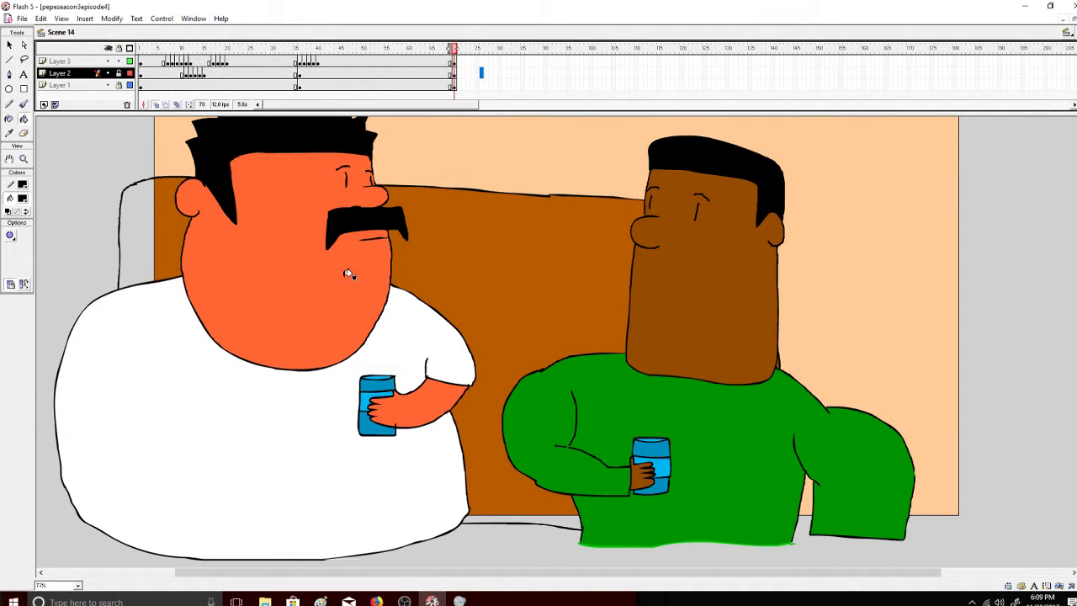
# Switch to OBS and change the stream output to the "finding a song" scene.
pyautogui.click(405, 601)
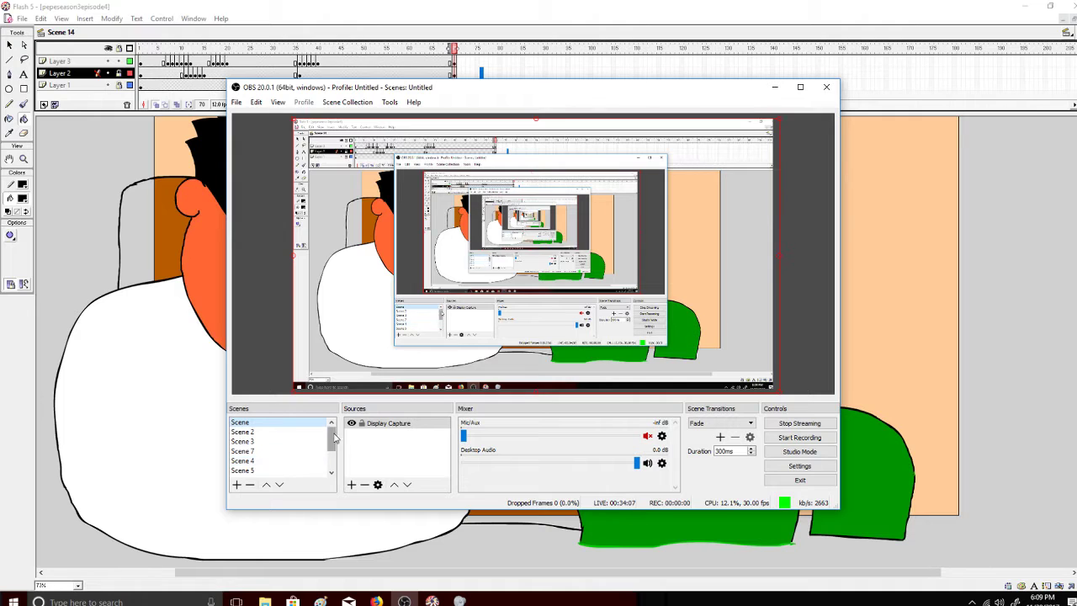
pyautogui.click(278, 448)
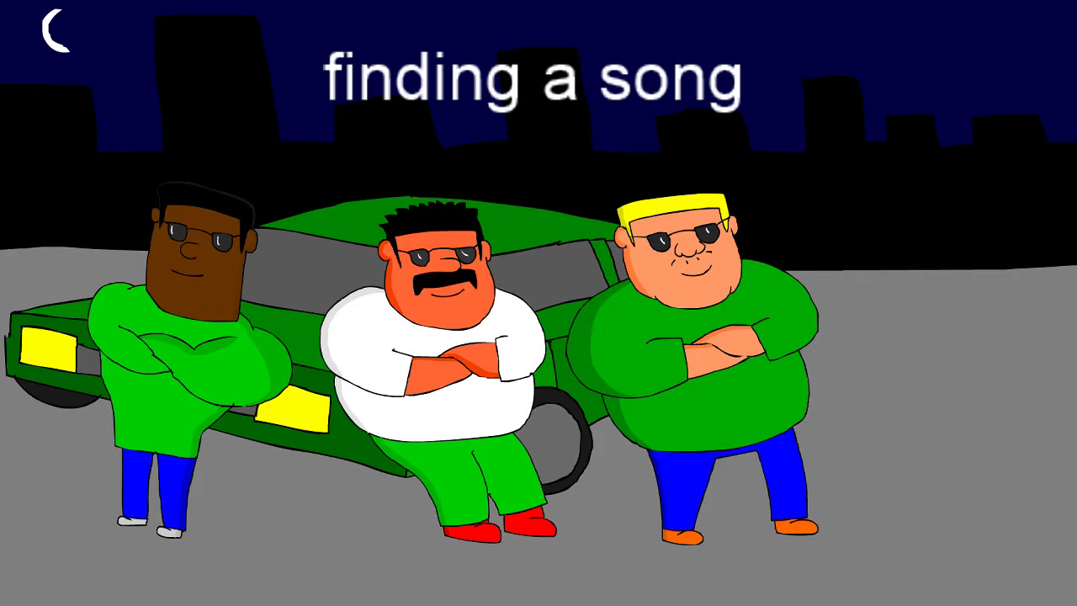